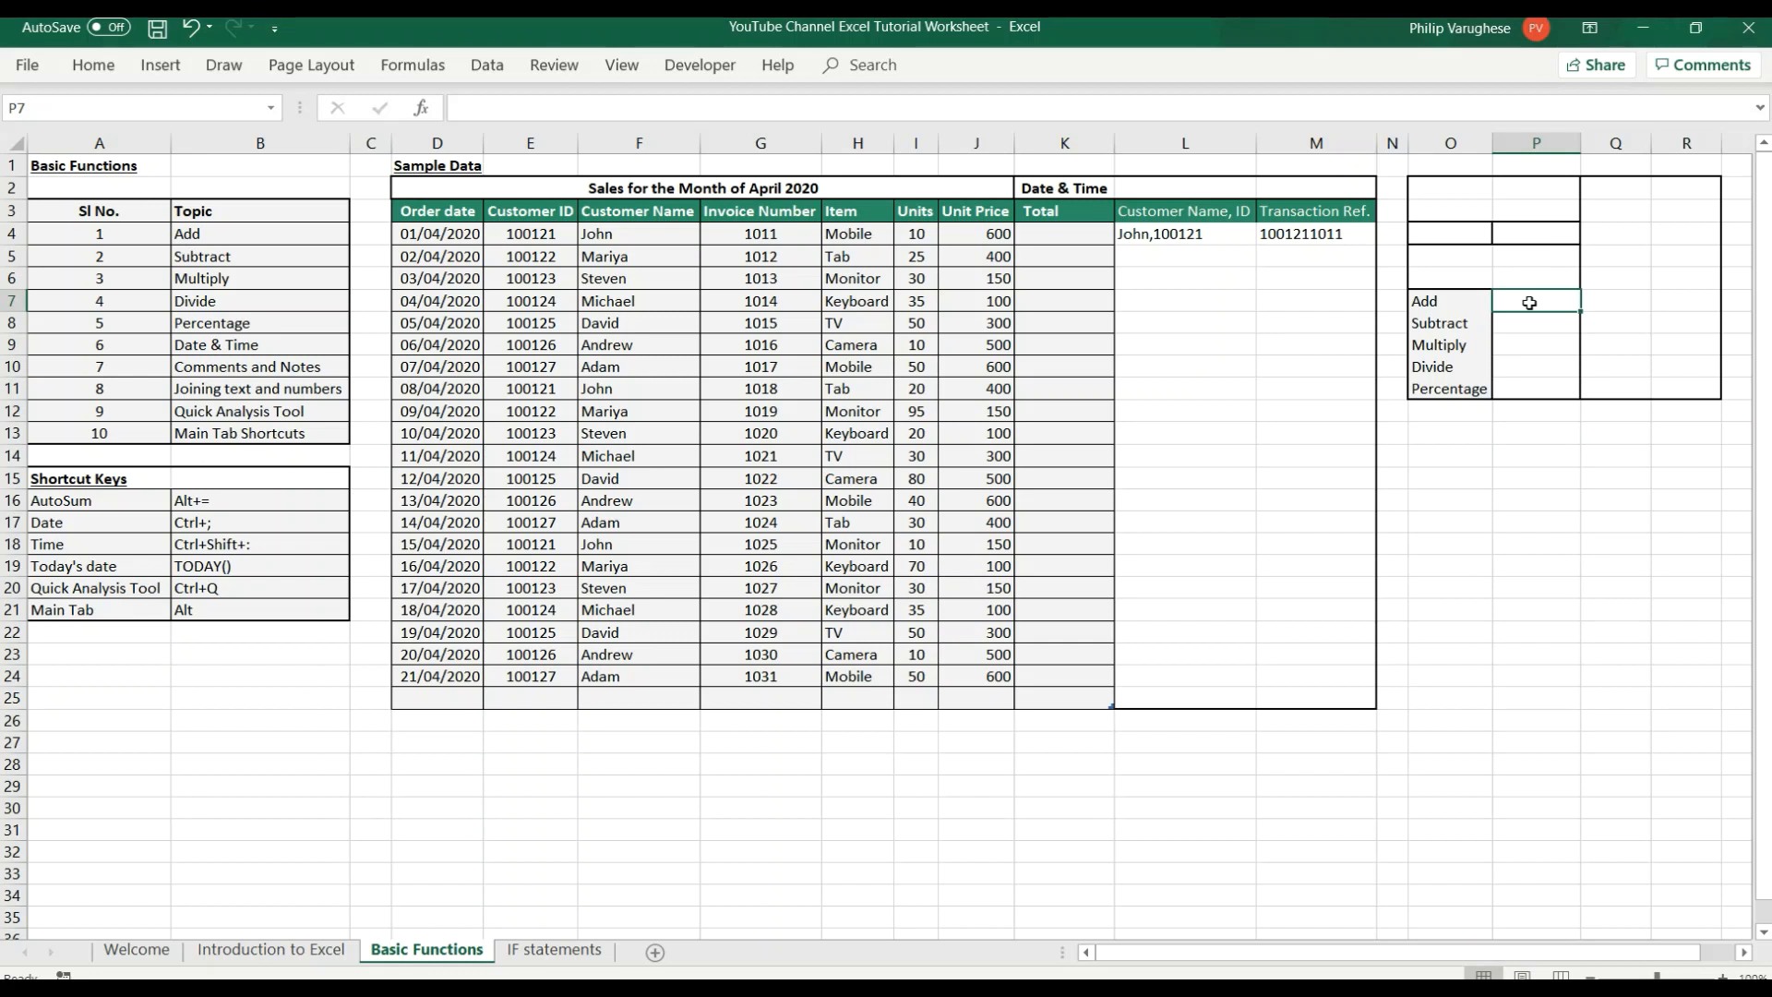
Enter the formula =O4+P4 in cell P7 beside the Add label.
text(=)
click(1440, 237)
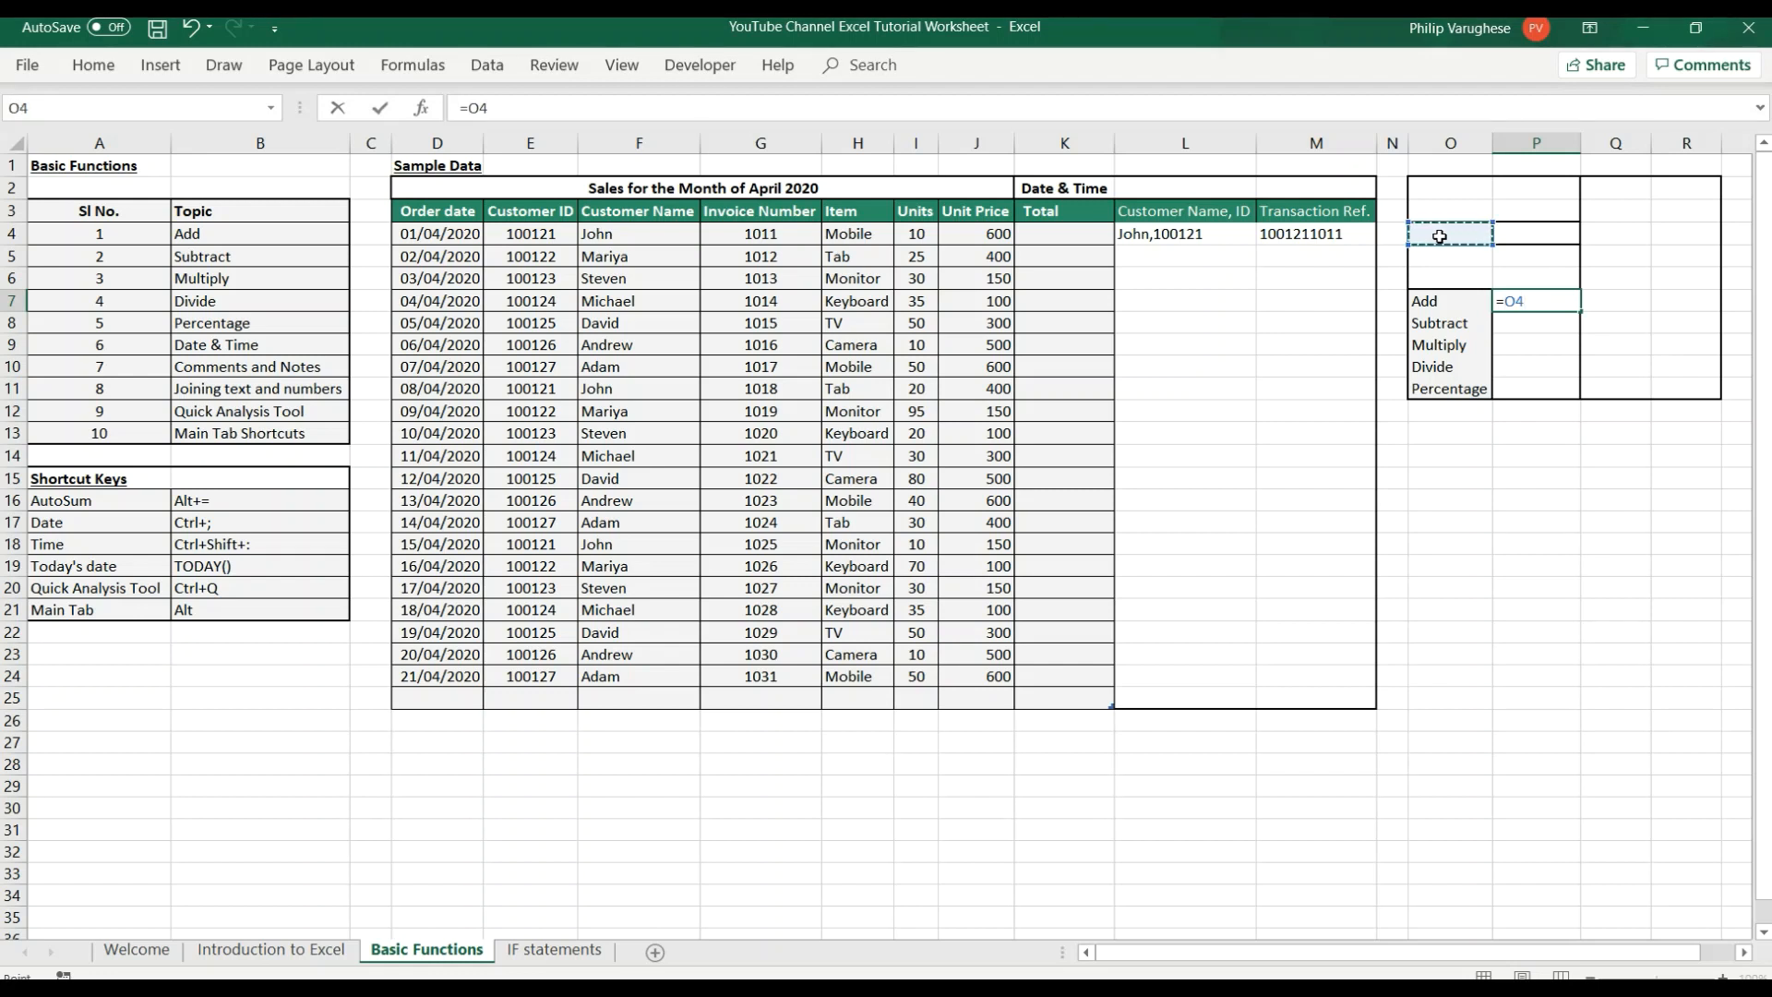
text(+)
click(1556, 237)
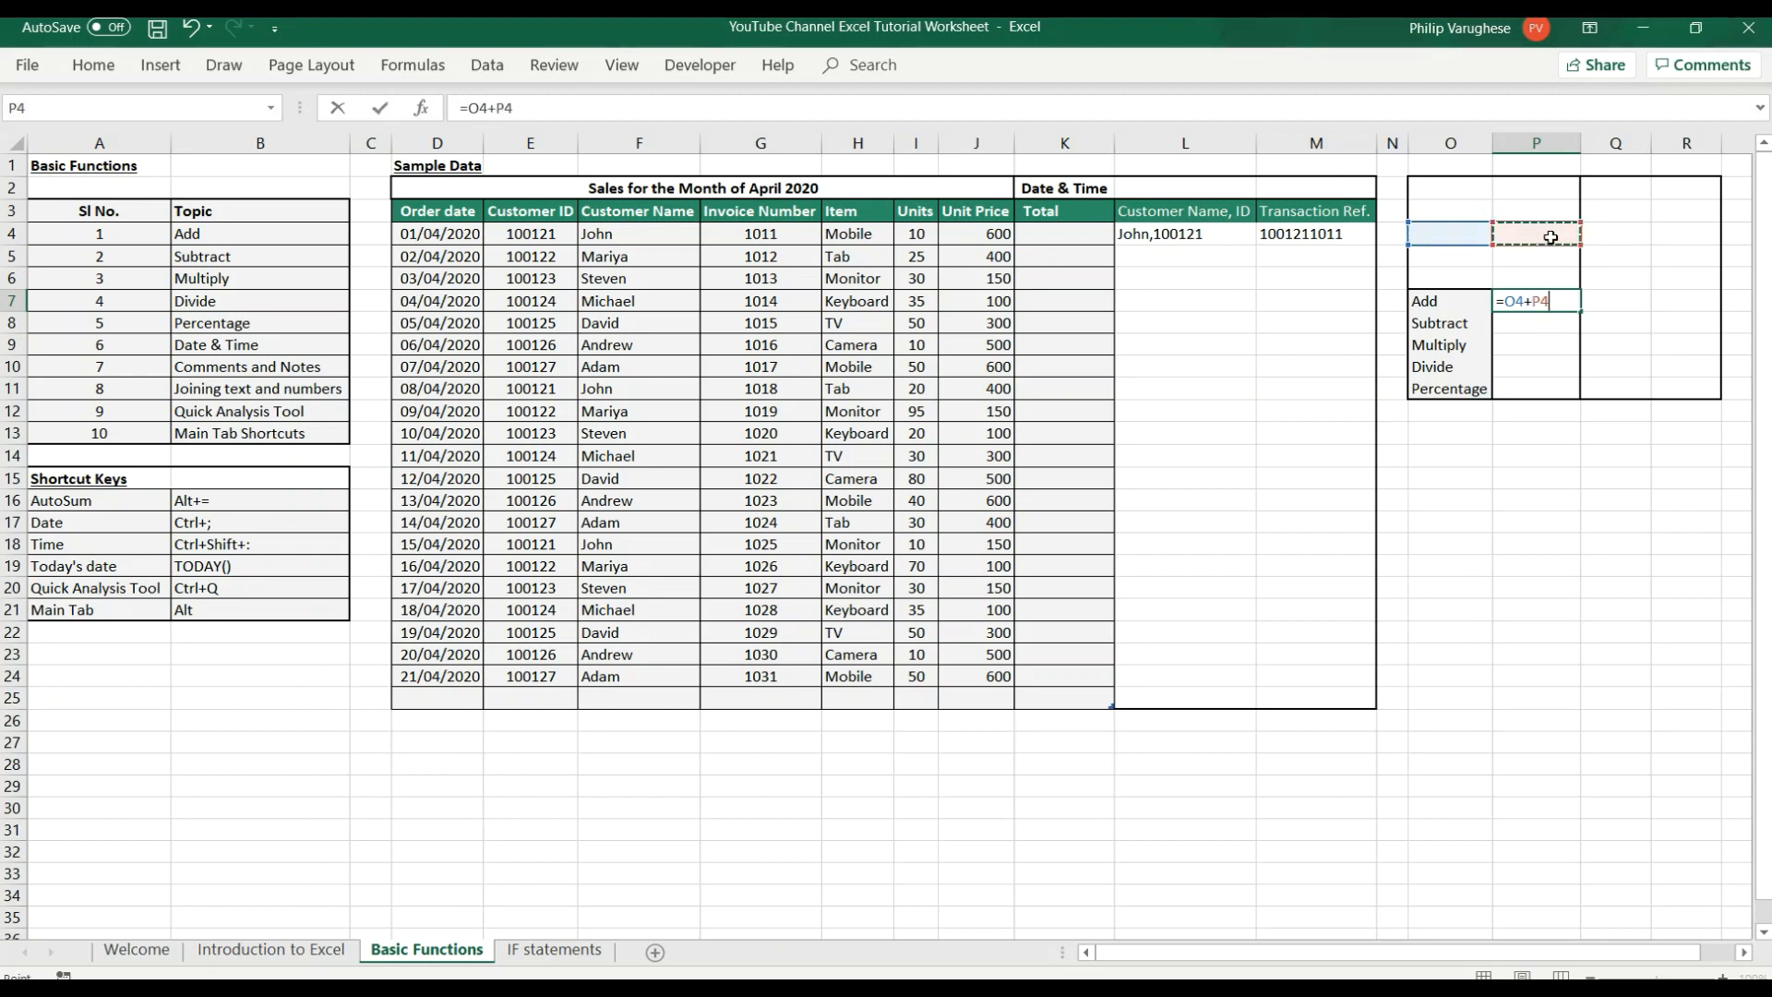
key(Return)
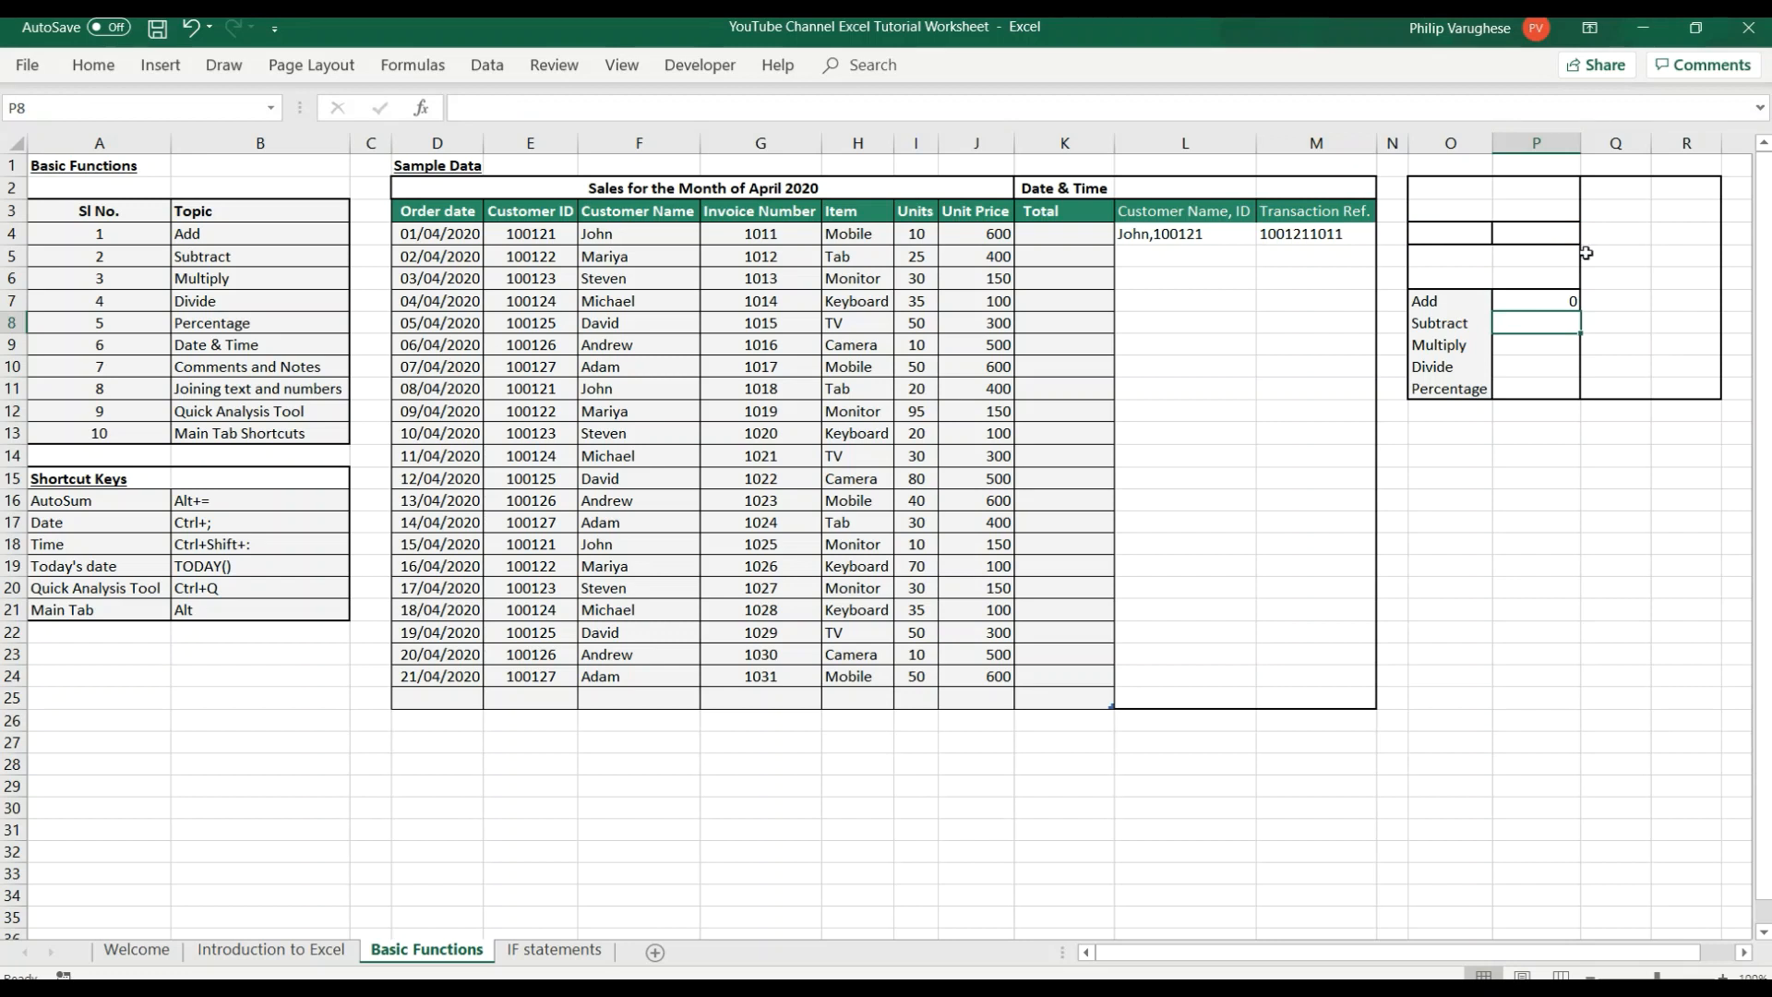
Enter 40 in cell O4 and 100 in cell P4 as the two numbers for the calculations.
click(1441, 236)
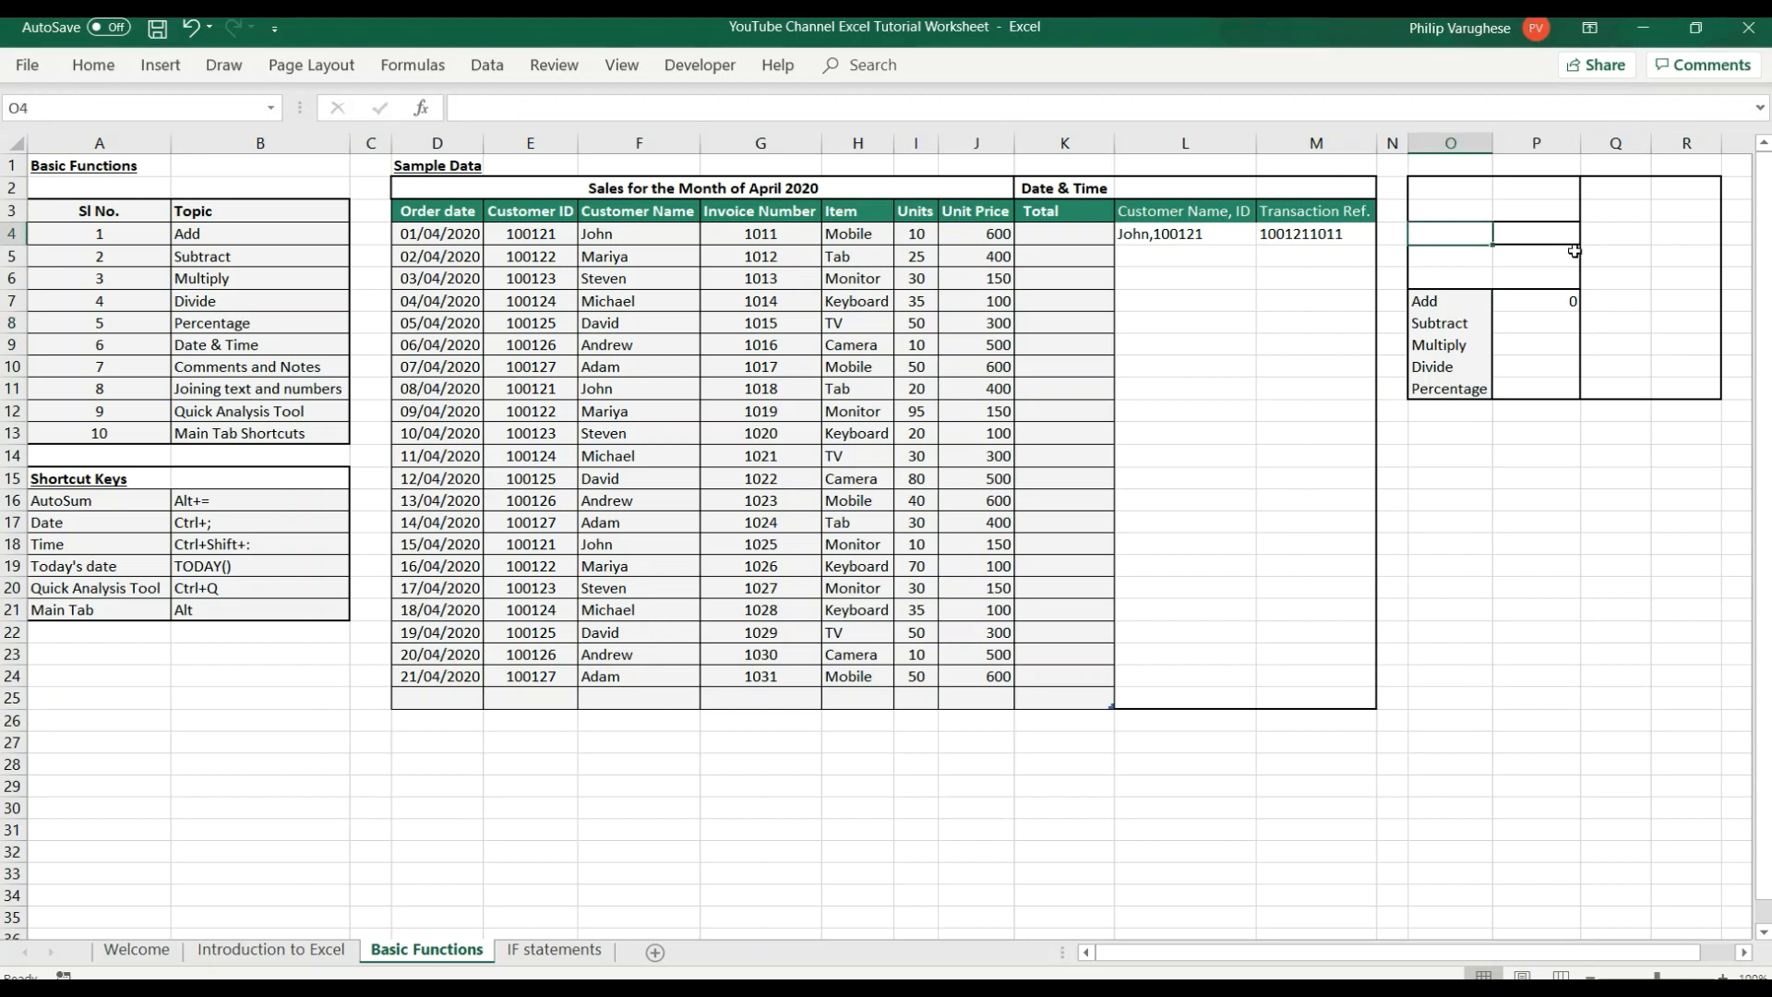
text(40)
key(Tab)
text(100)
key(Return)
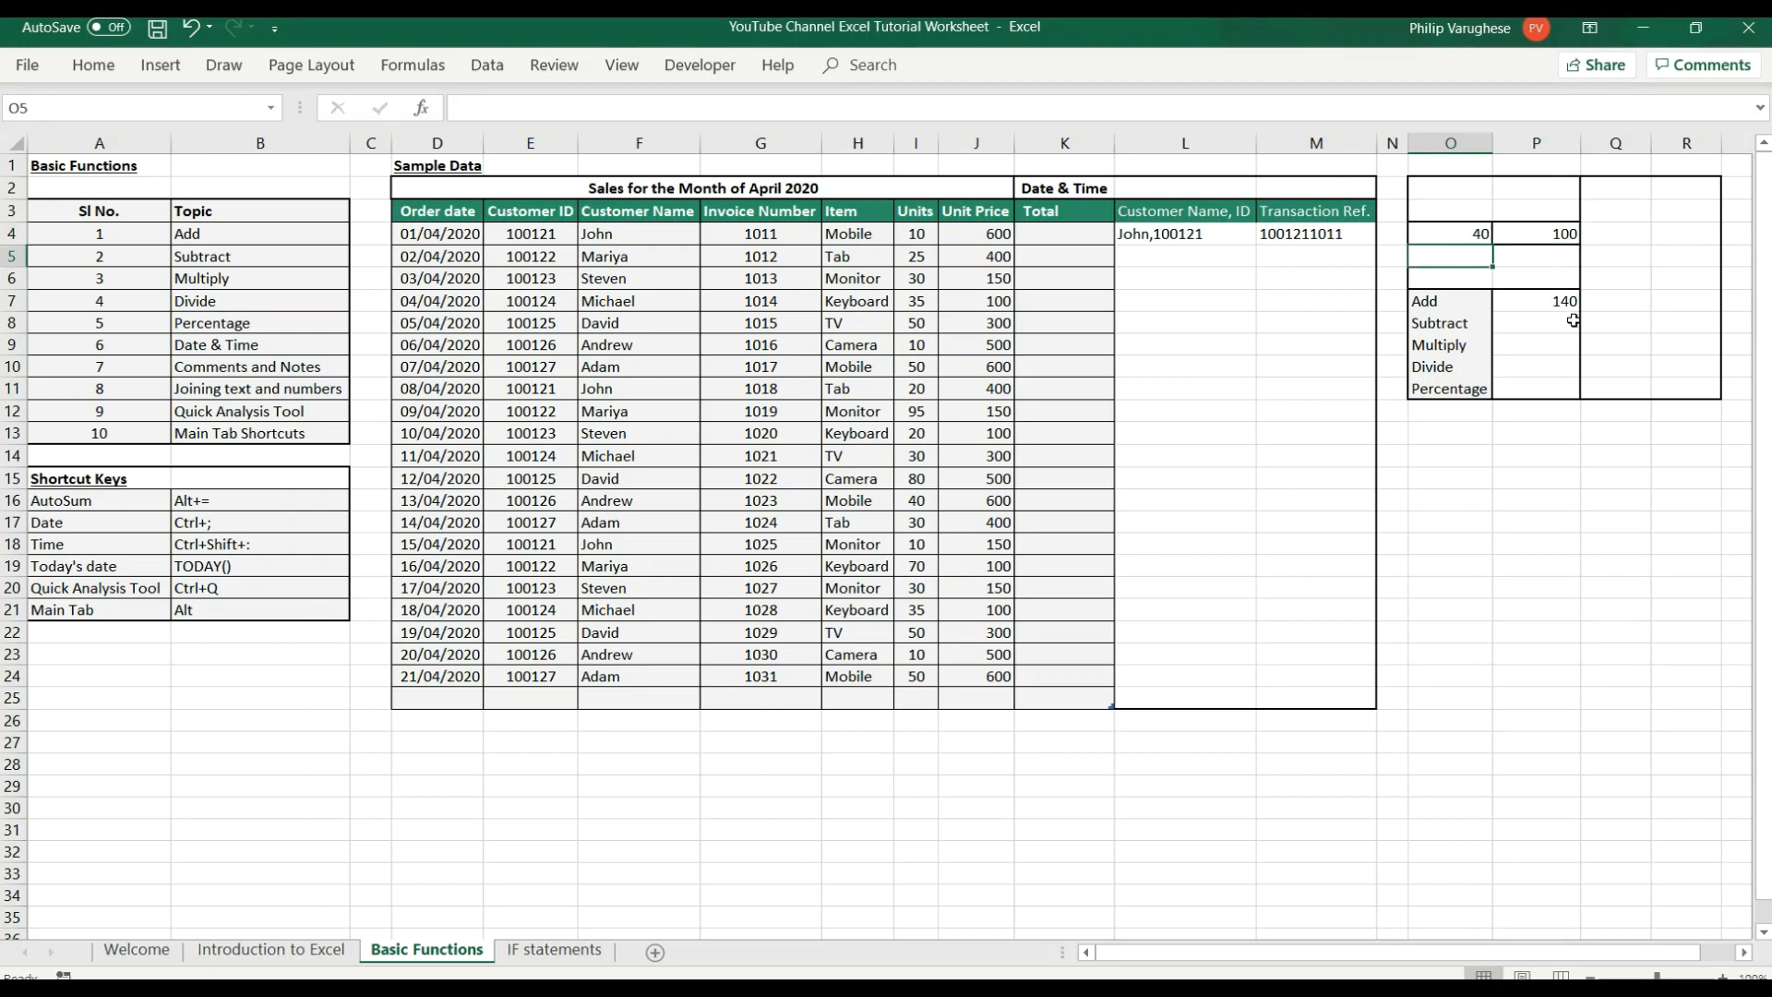
click(1533, 301)
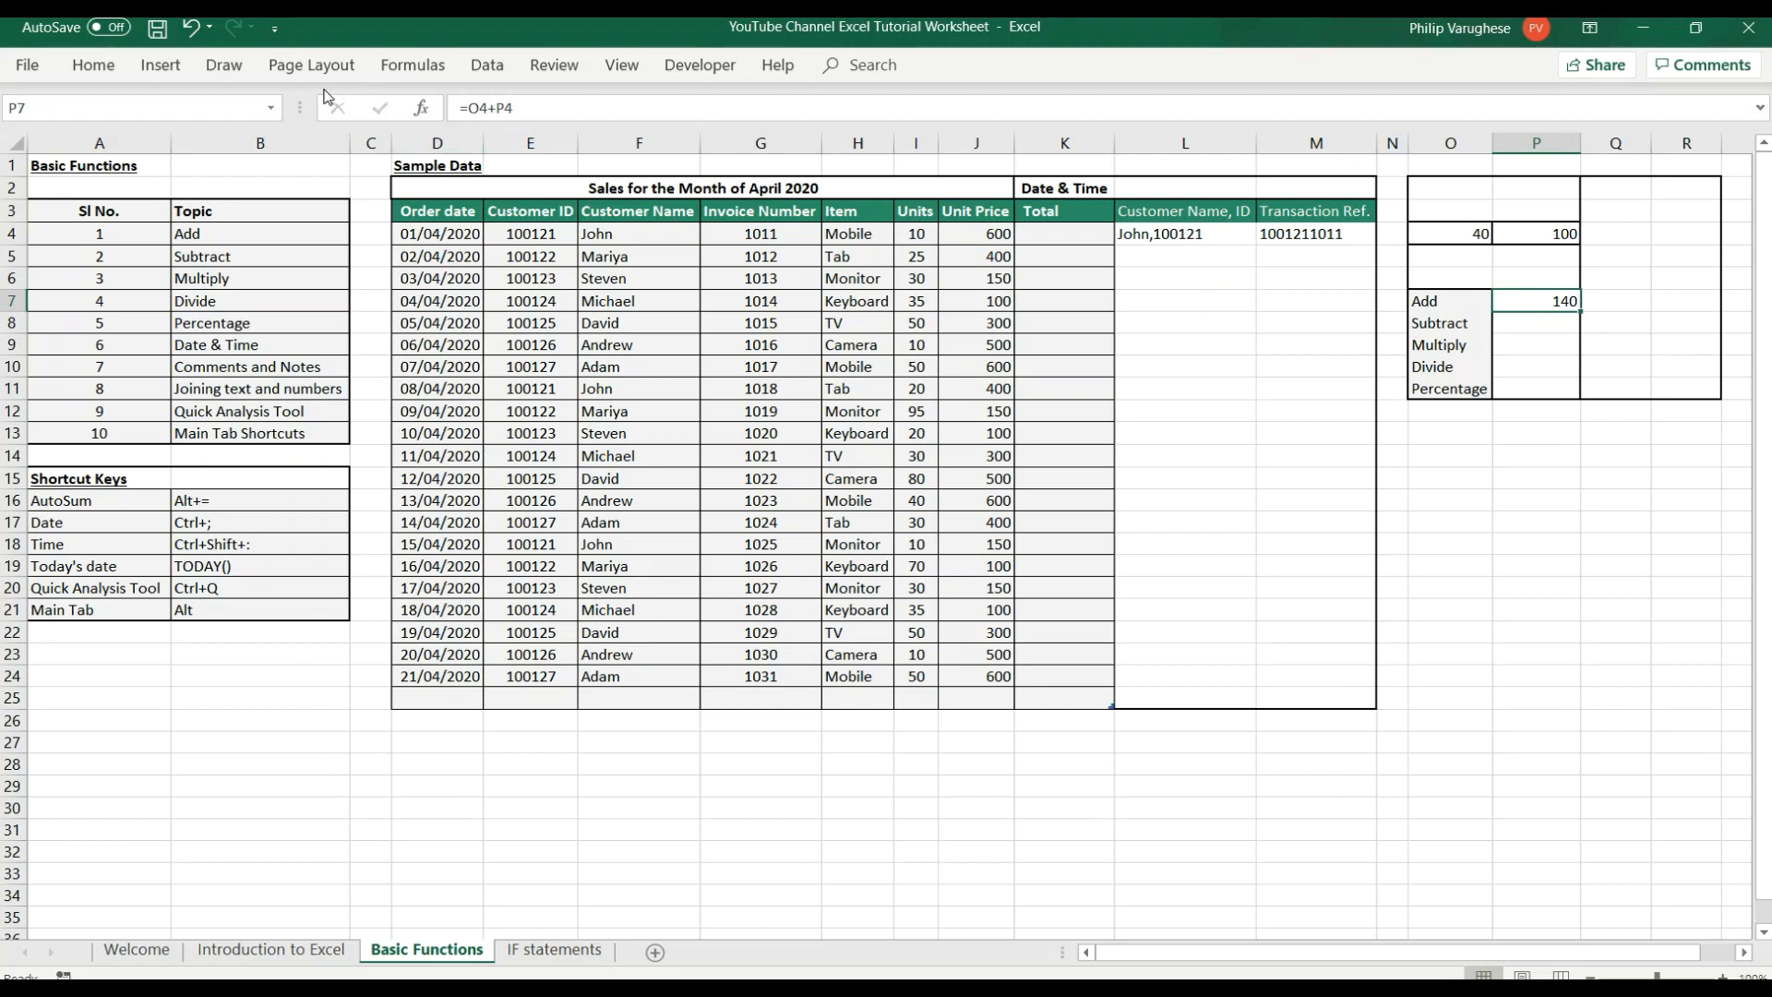
drag(527, 117, 456, 109)
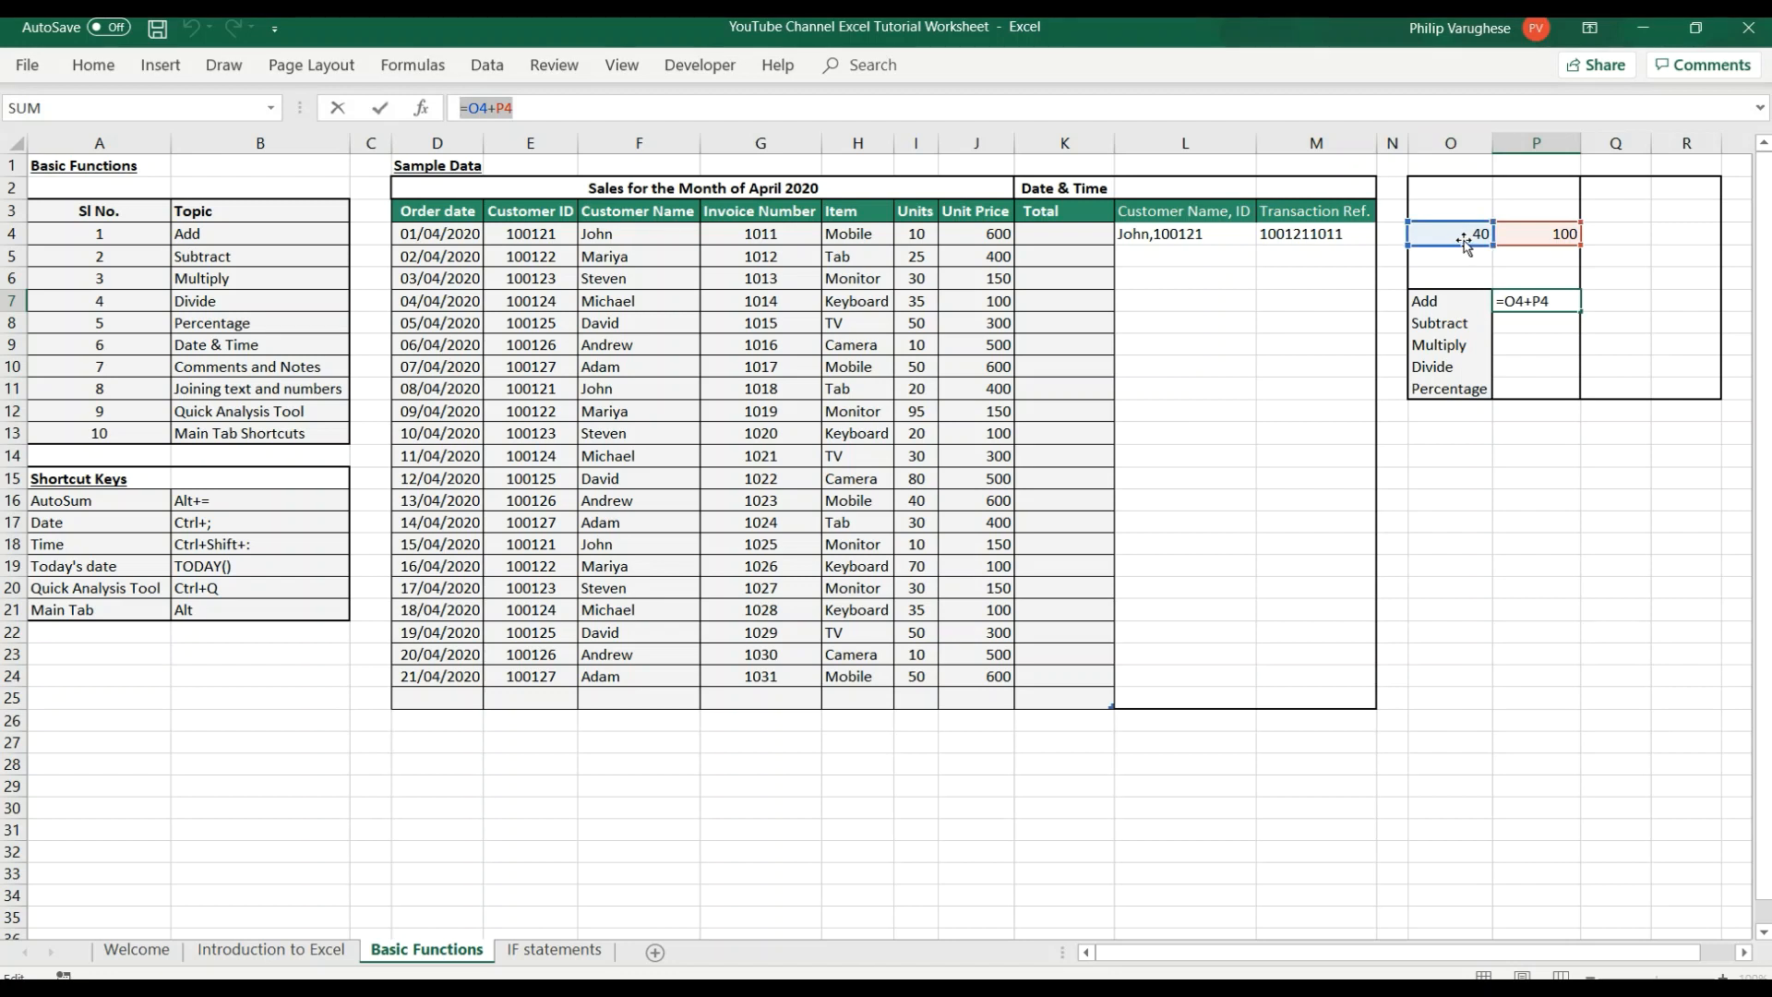
text(=)
click(1445, 230)
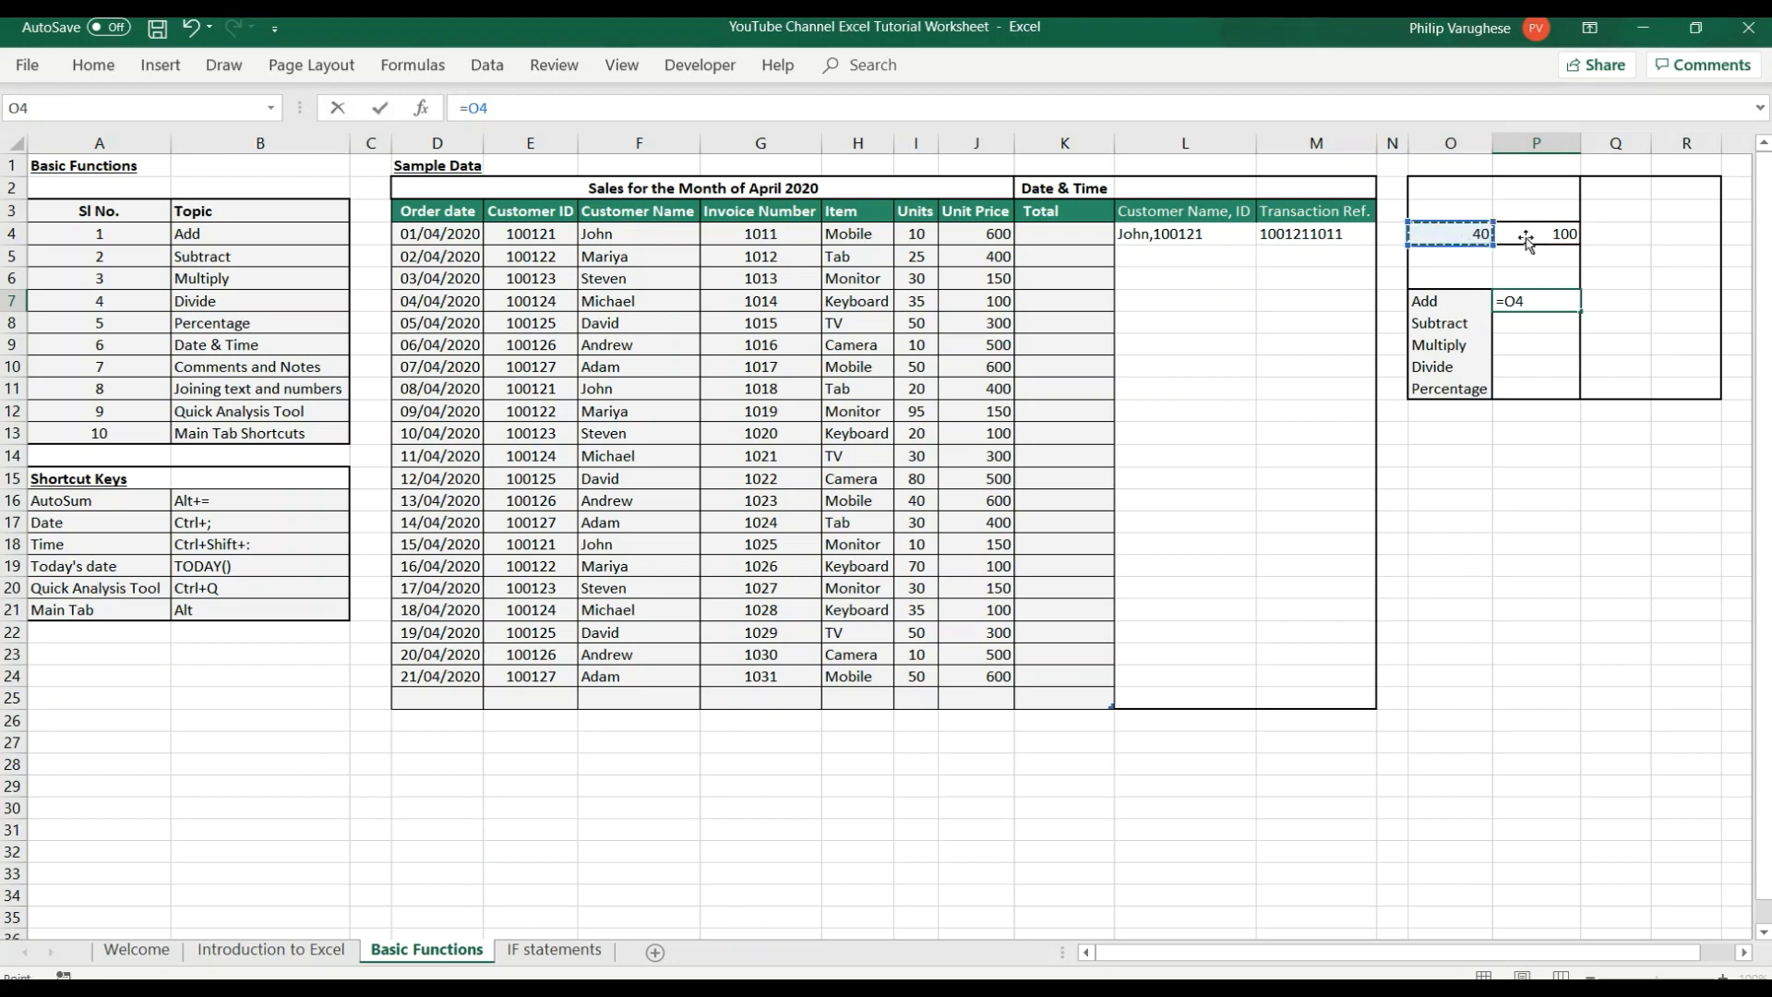
click(1528, 238)
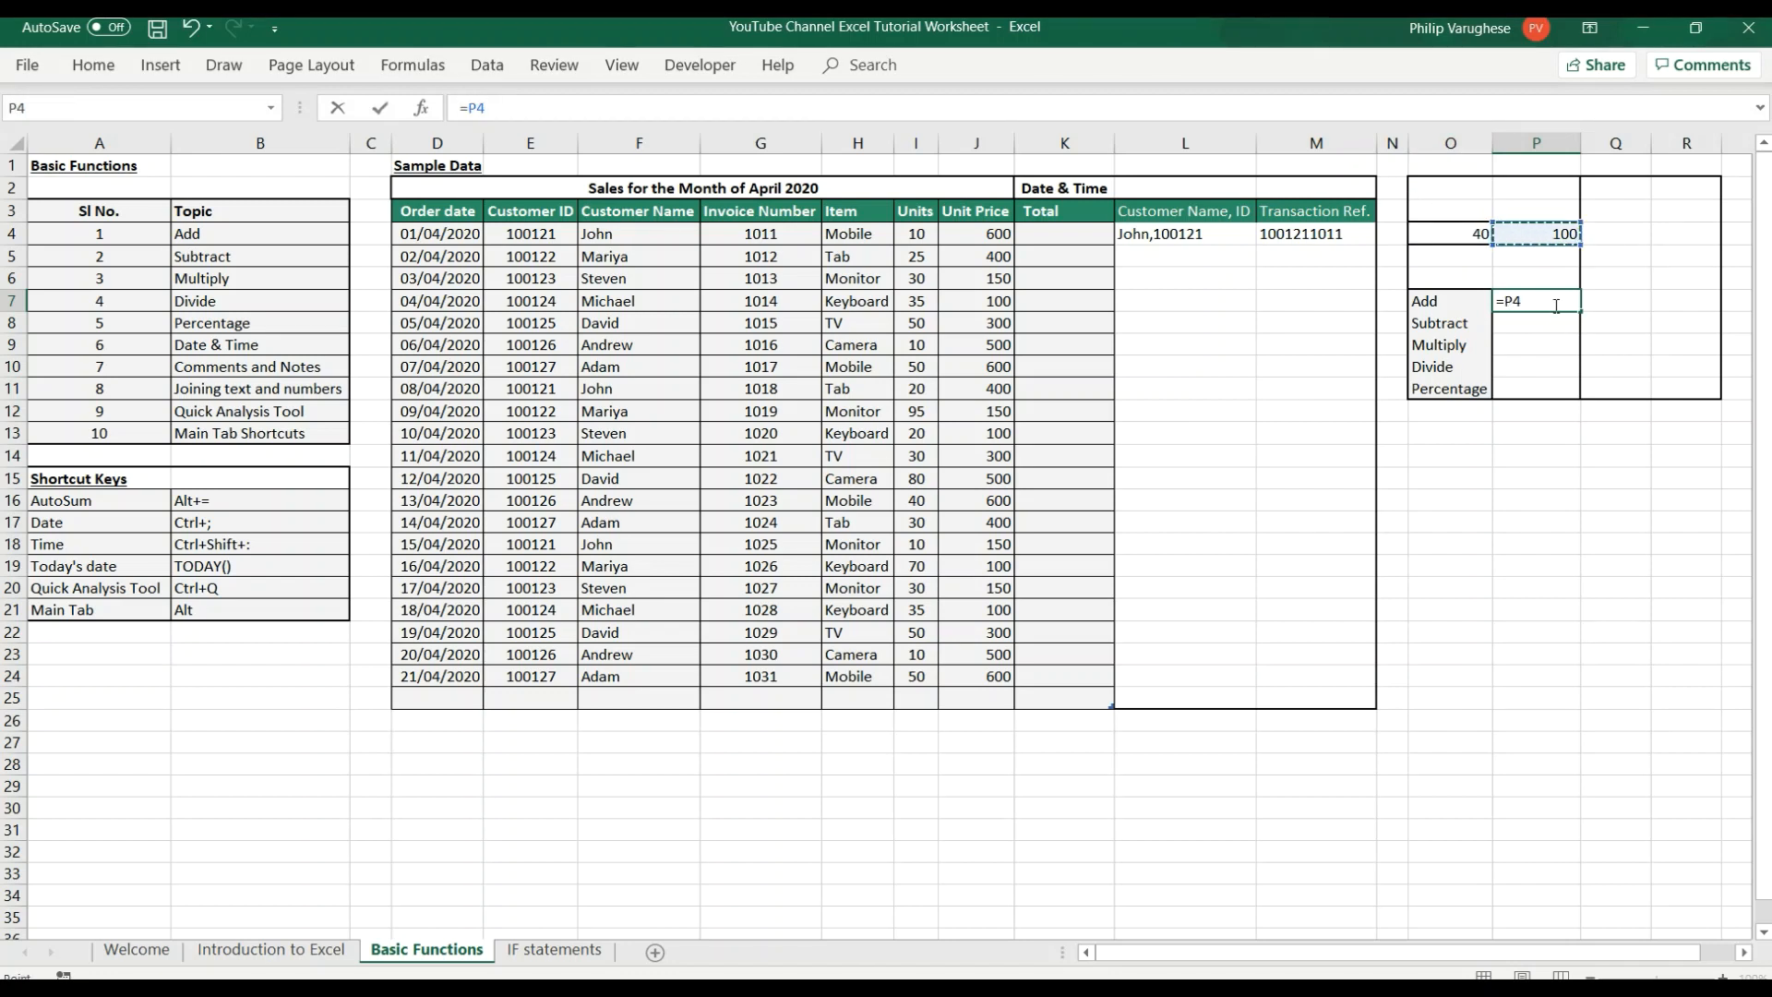
key(ctrl+z)
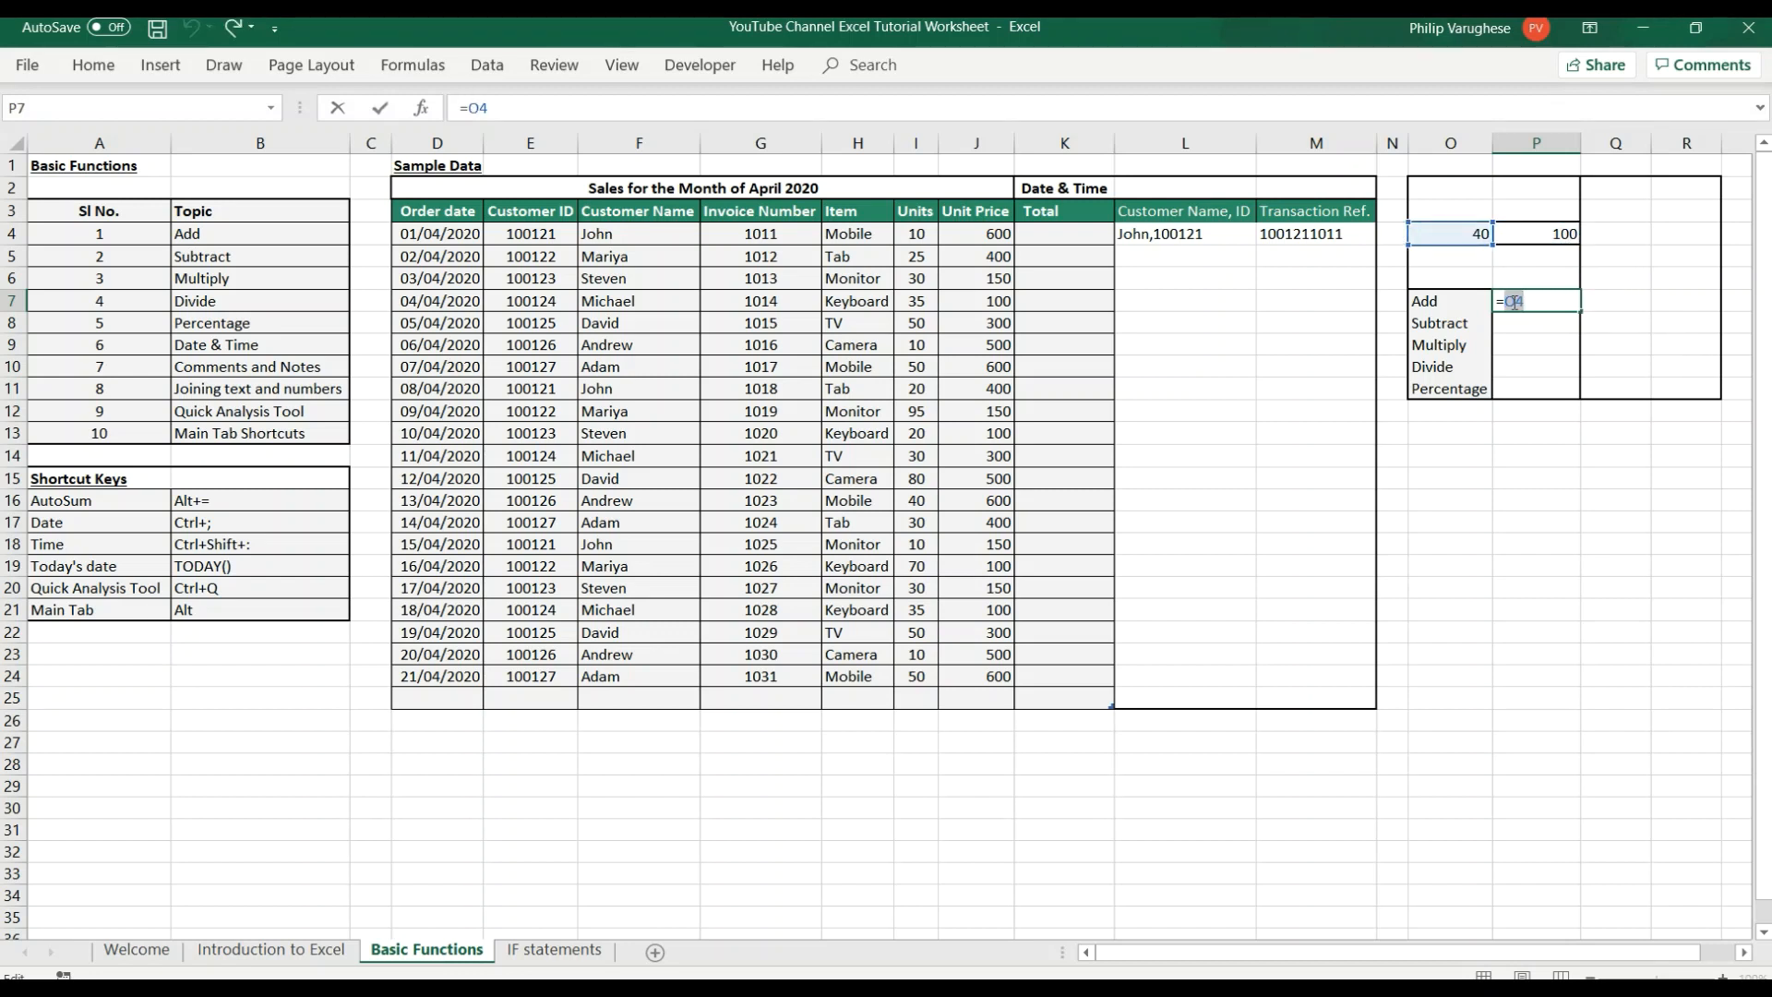
click(1551, 337)
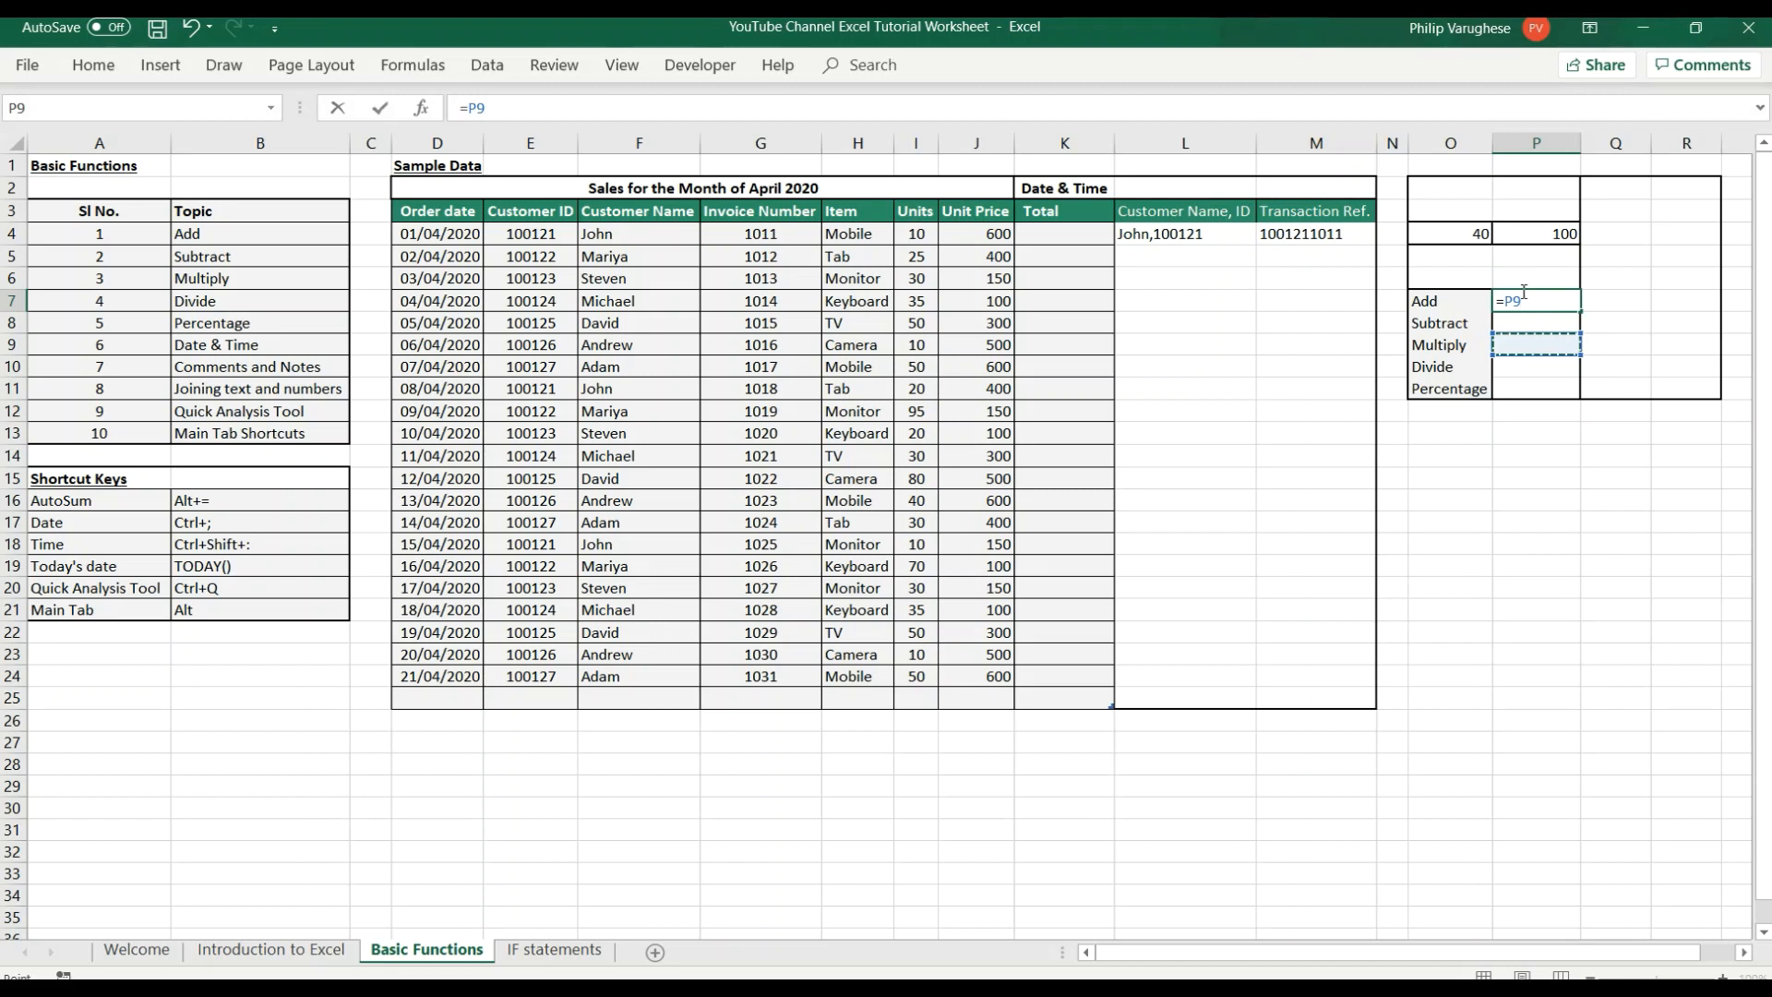
key(Return)
click(1528, 300)
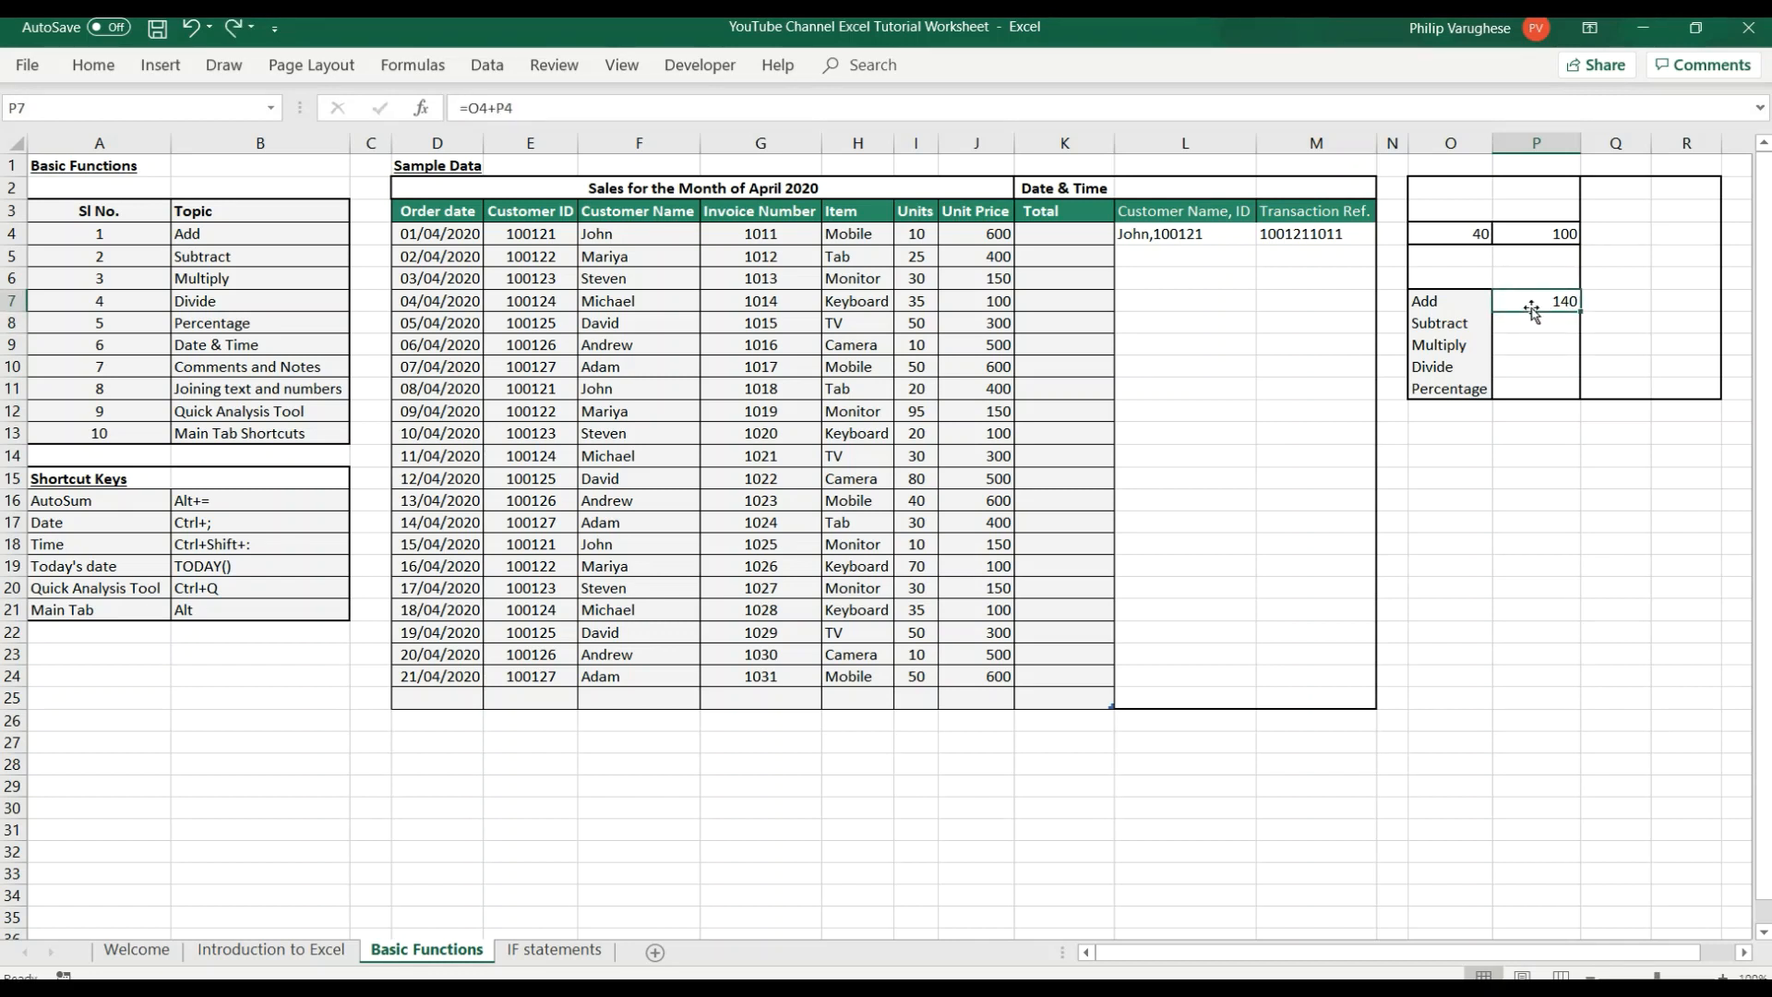
double_click(1530, 298)
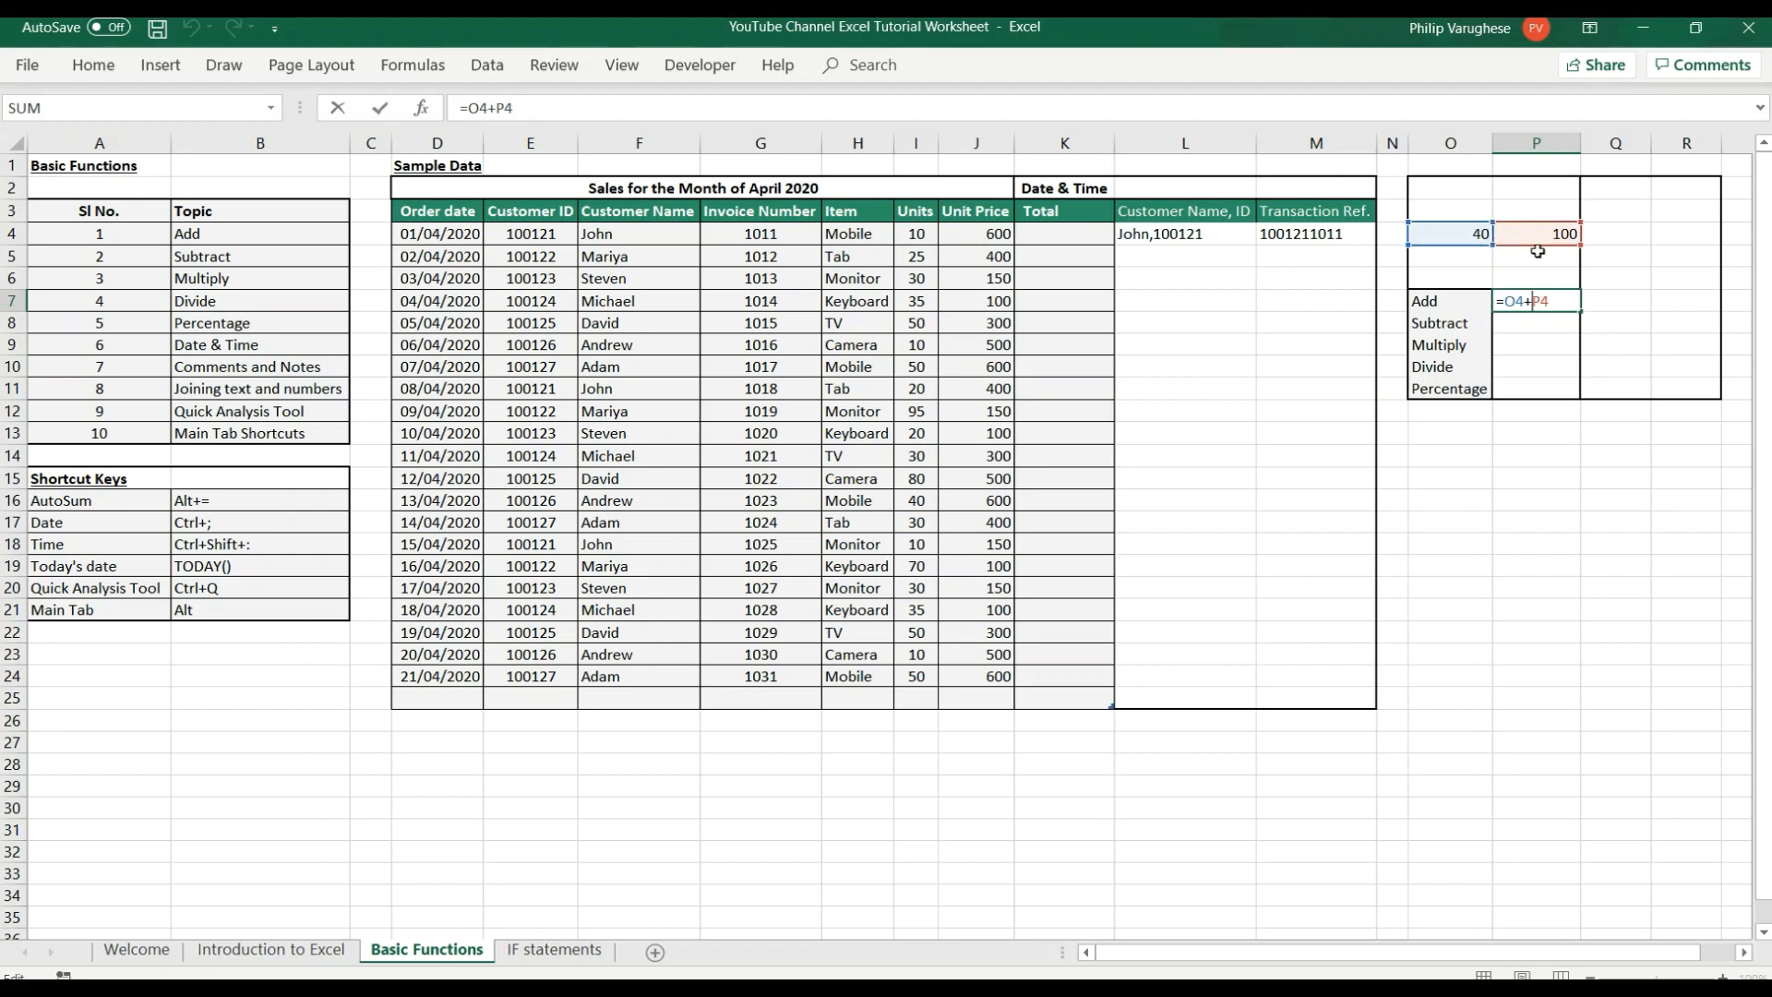
key(Return)
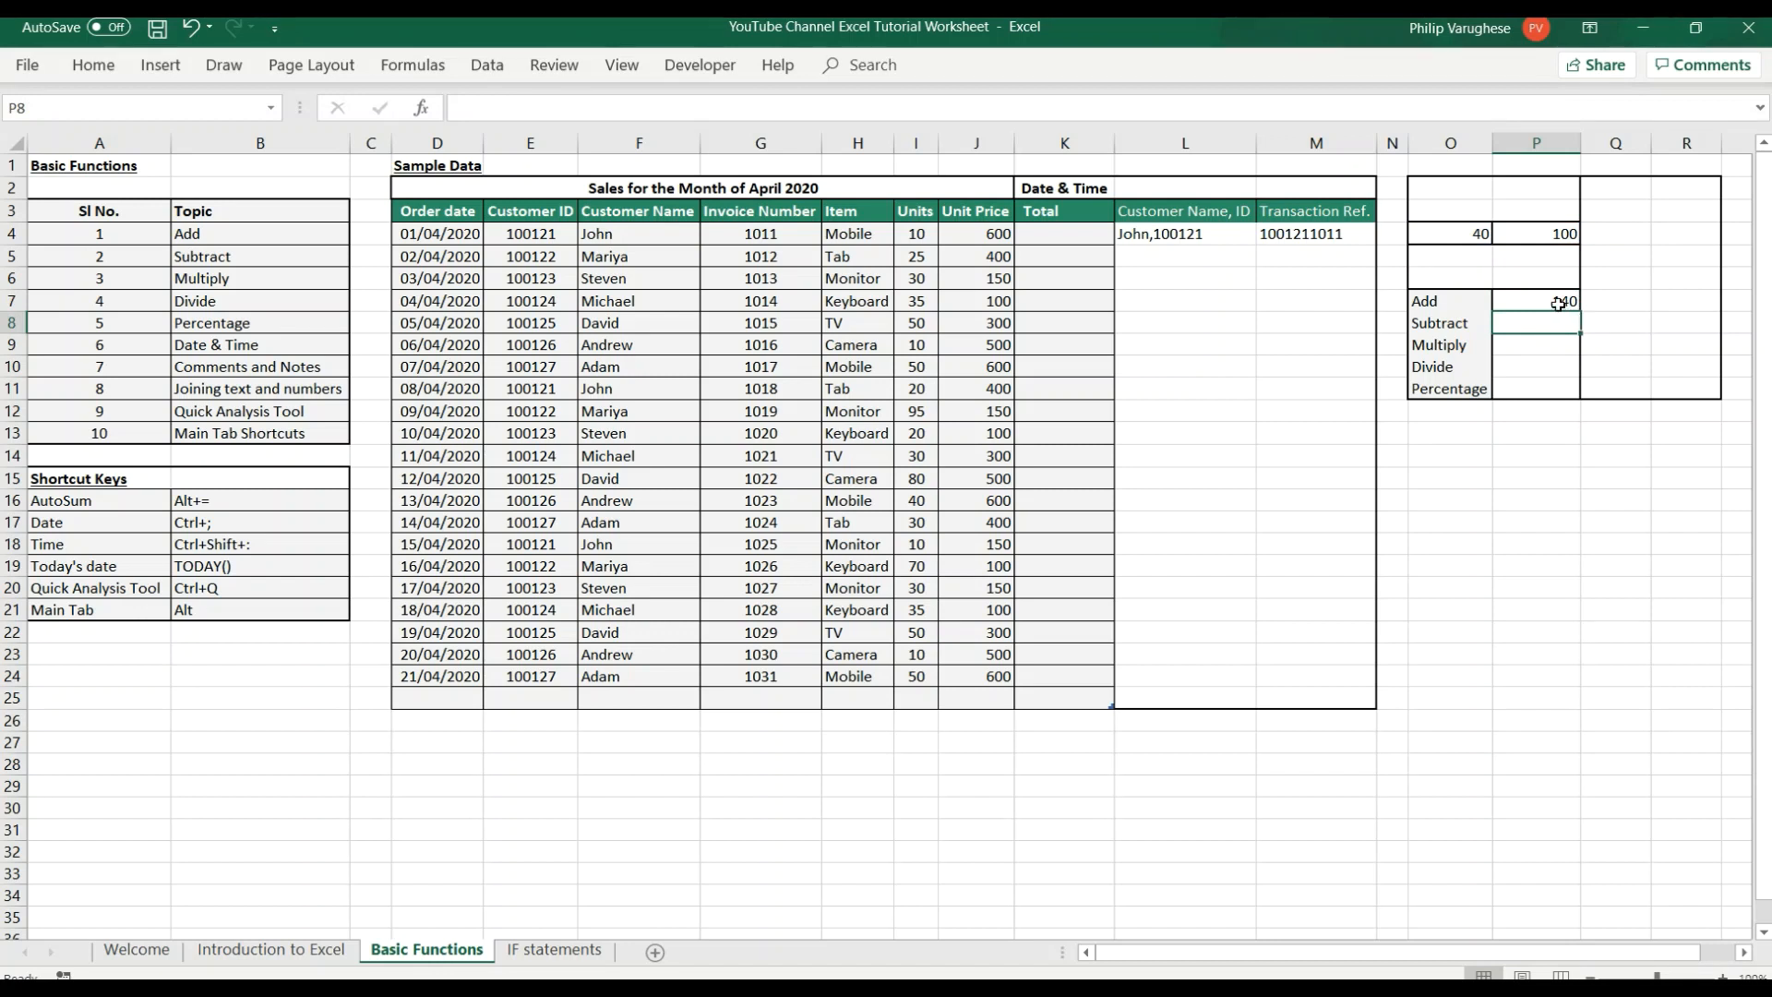
Change the first number in cell O4 to 80.
click(1460, 237)
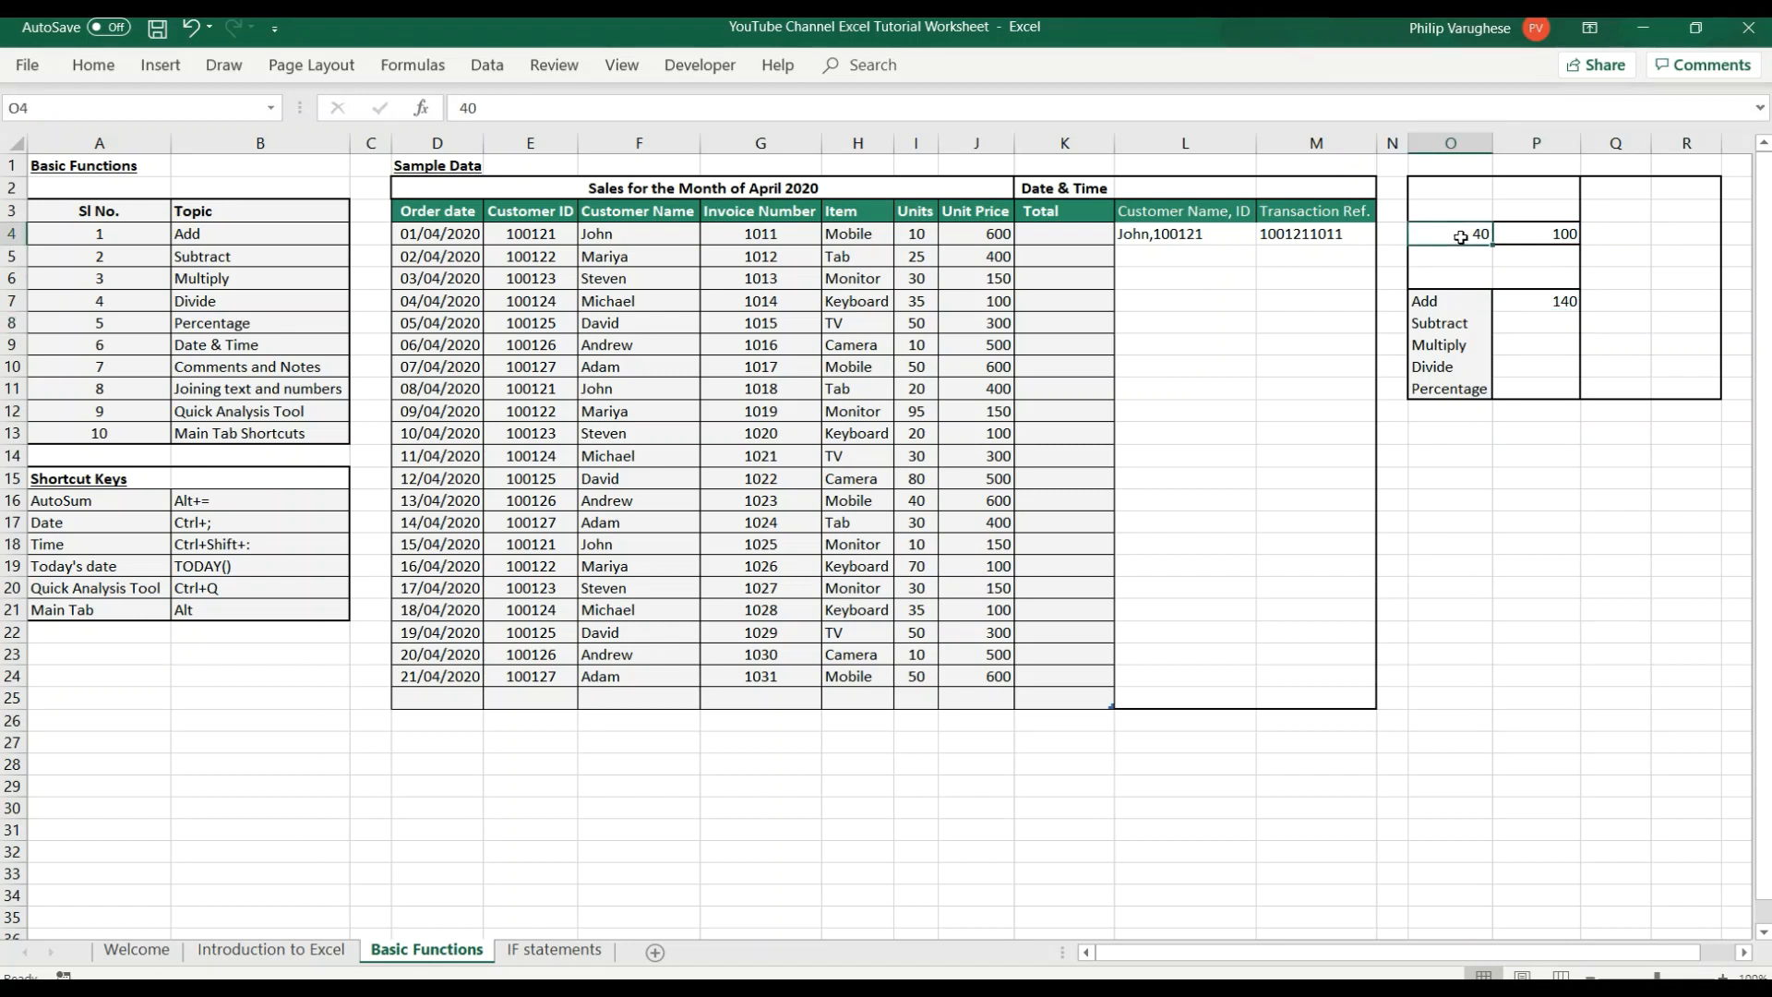
text(8)
key(Return)
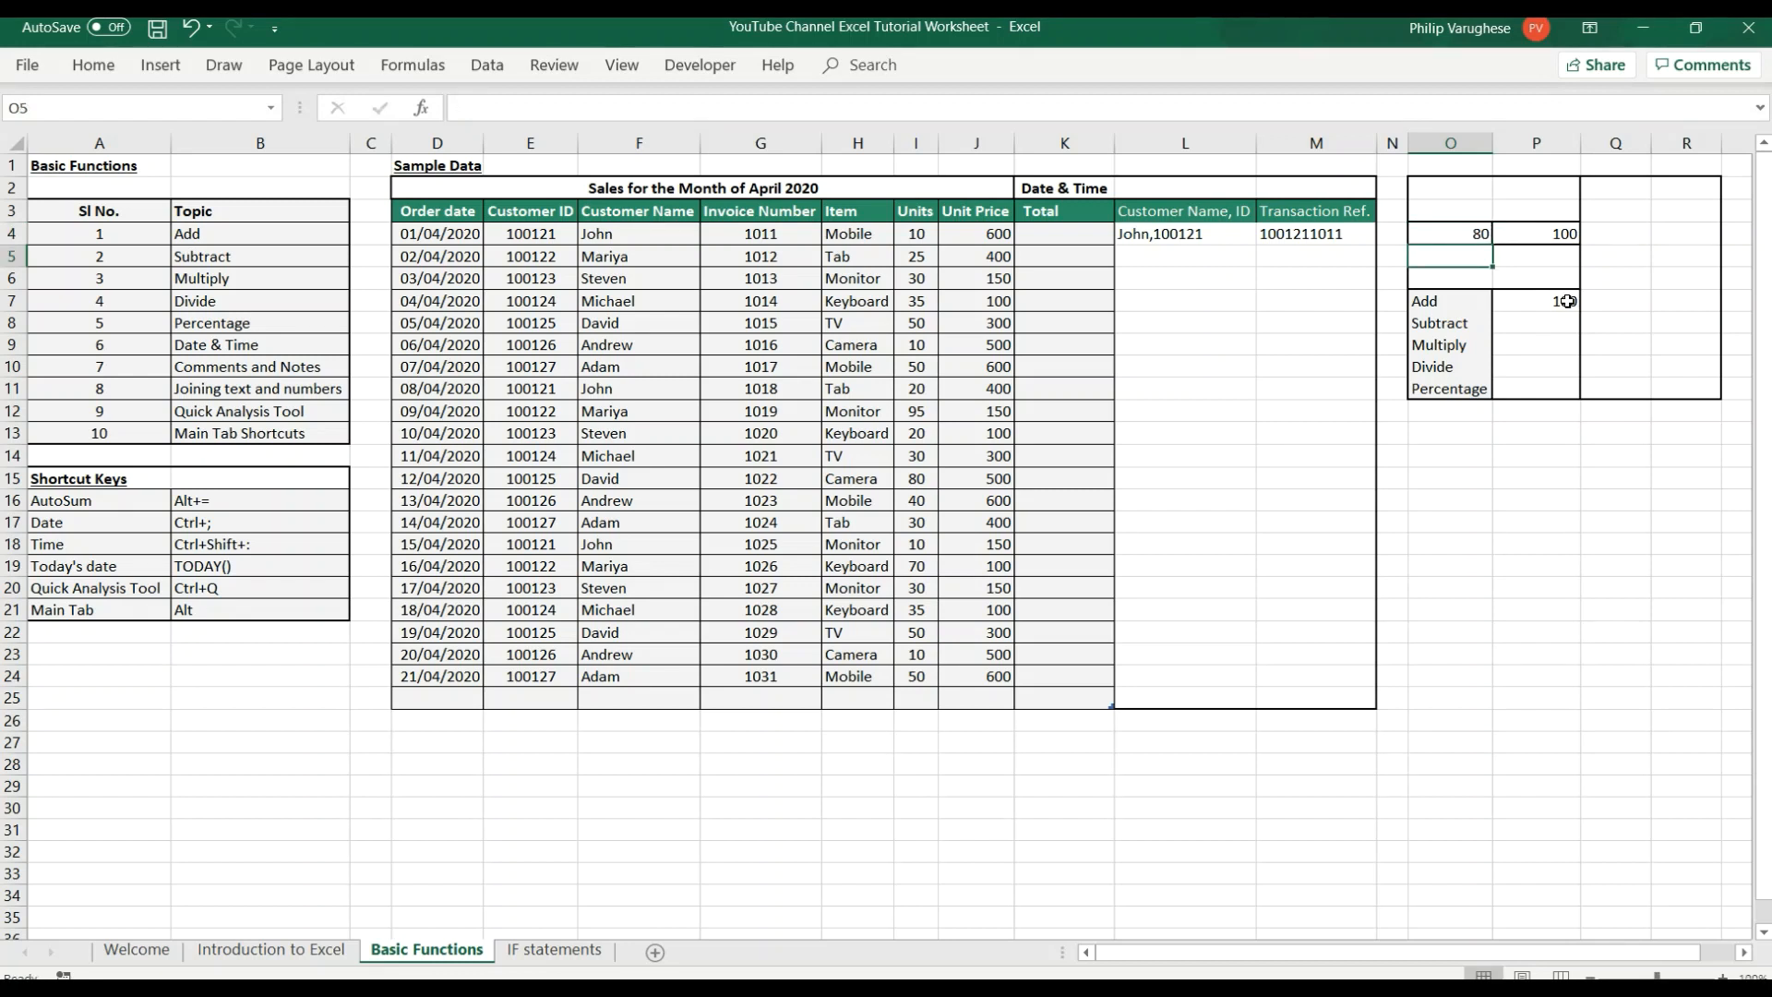
click(1467, 235)
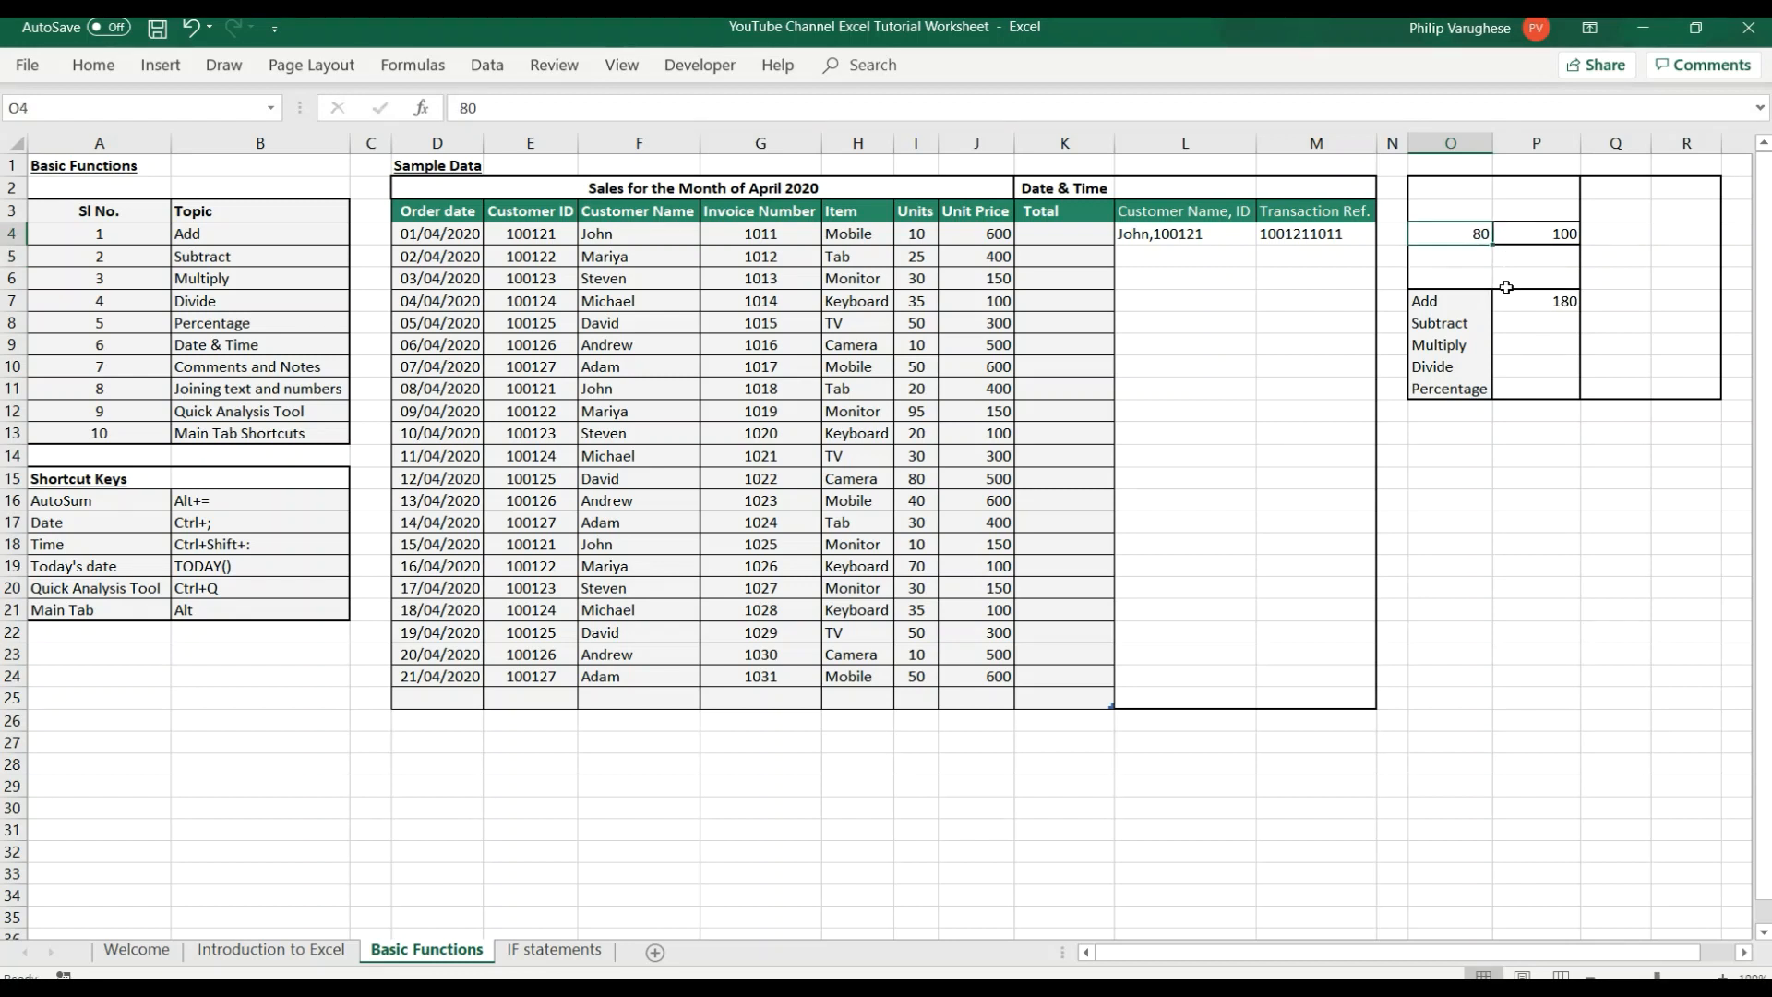
Enter the formula =P4-O4 in cell P8 beside the Subtract label.
click(1511, 321)
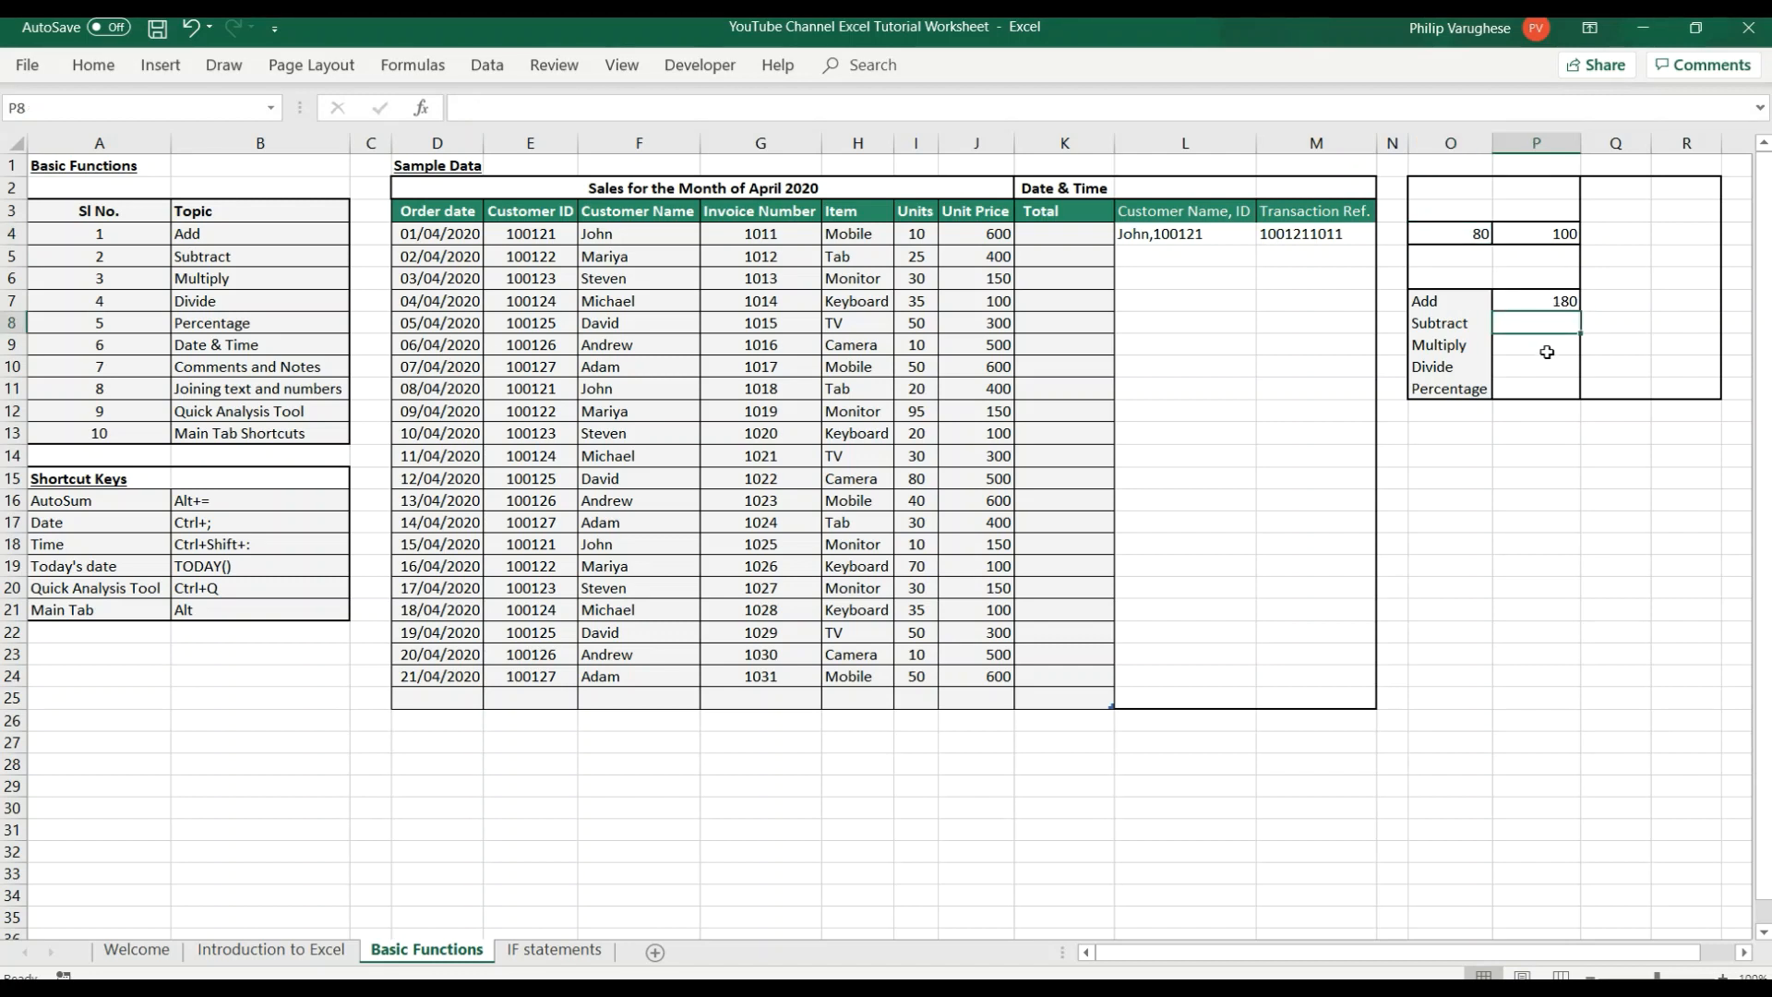
text(=)
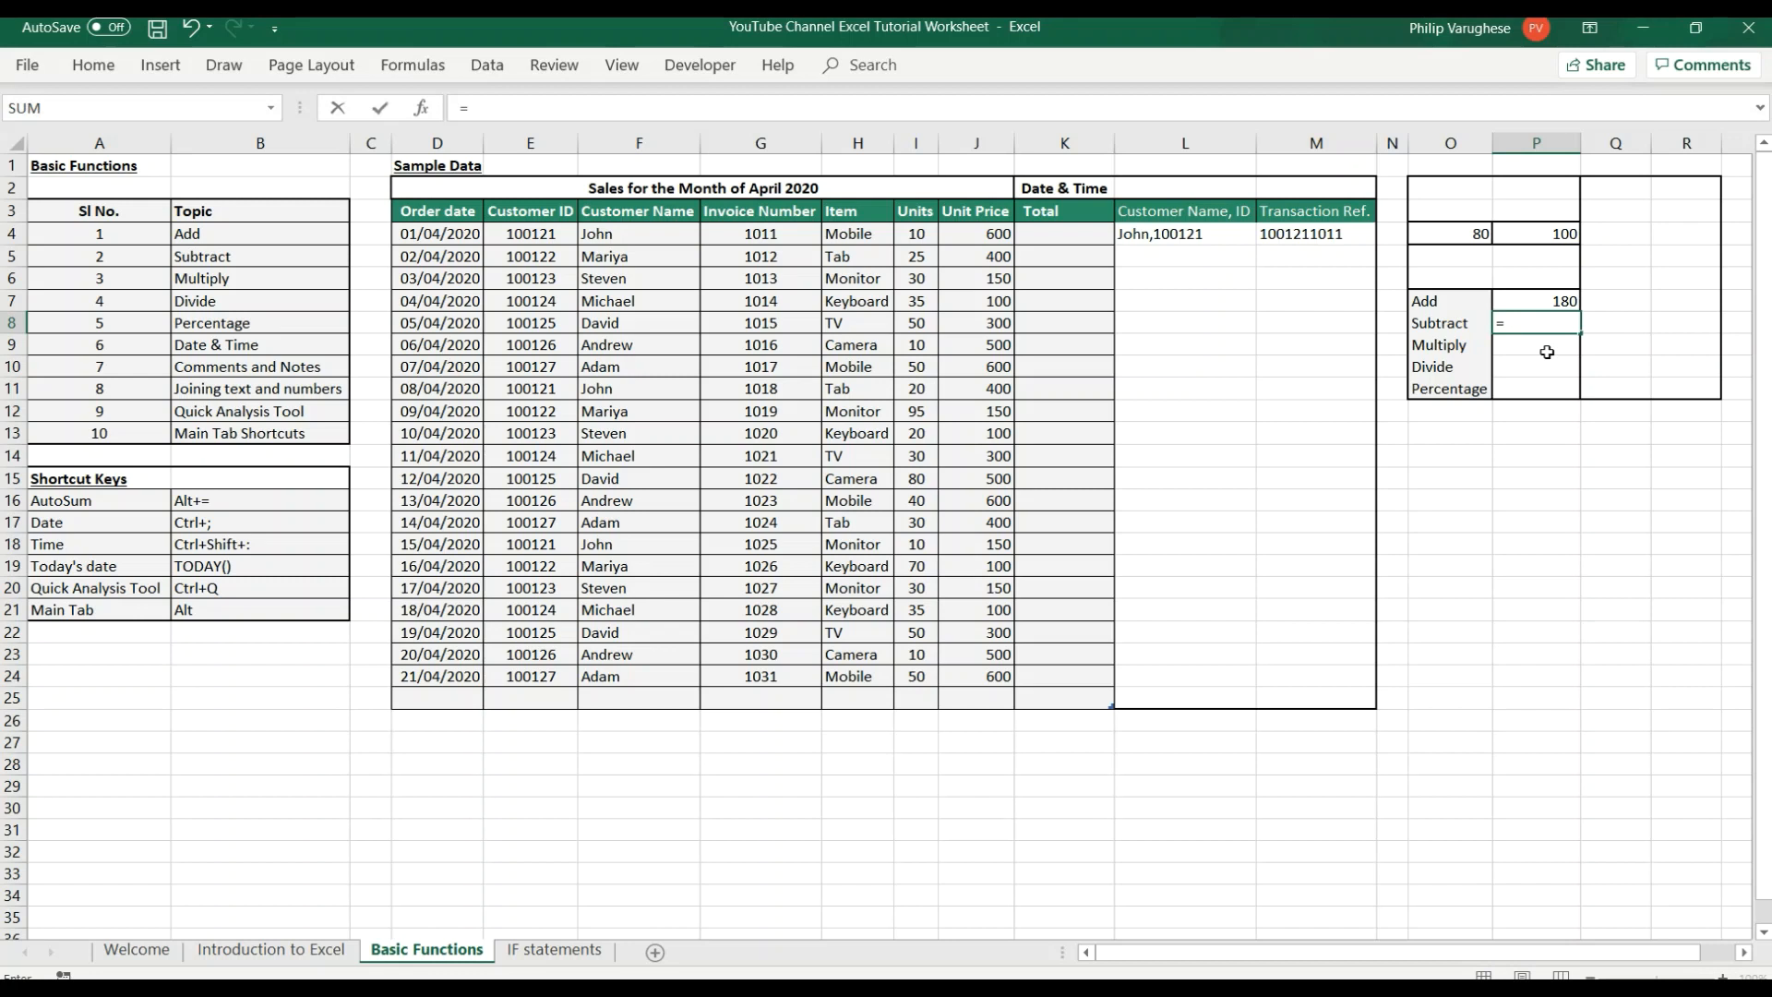
click(1559, 234)
text(-)
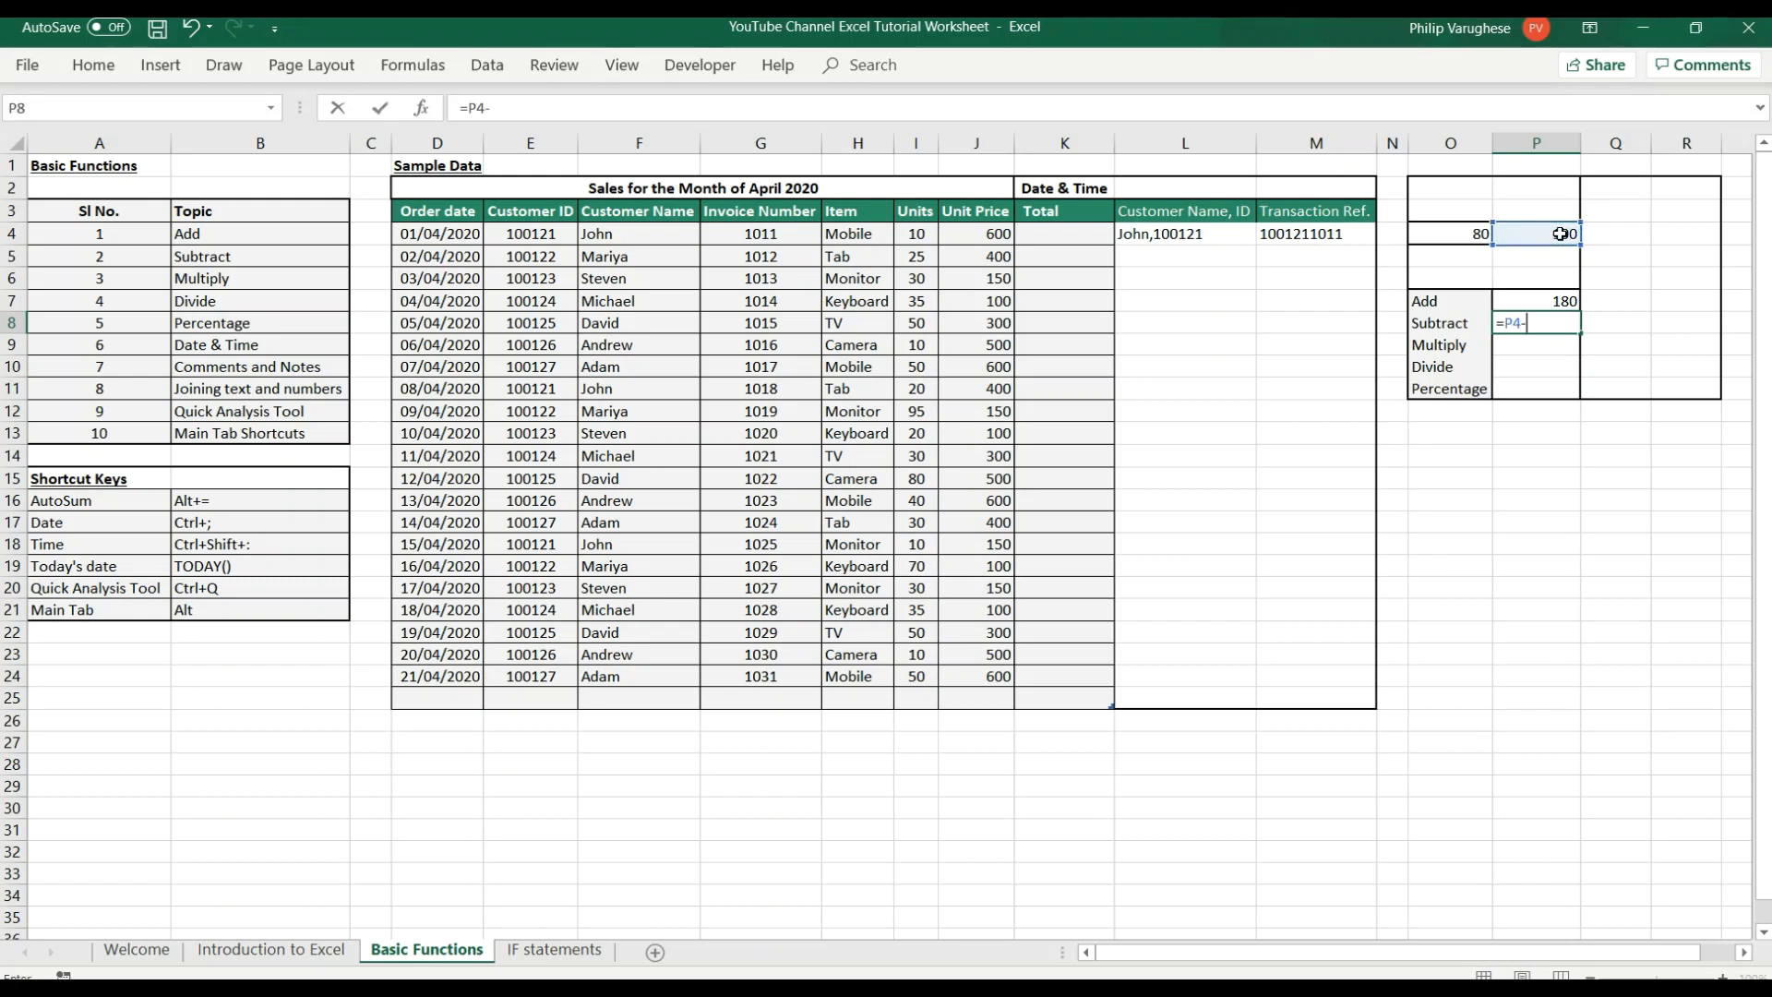
click(1465, 234)
key(Return)
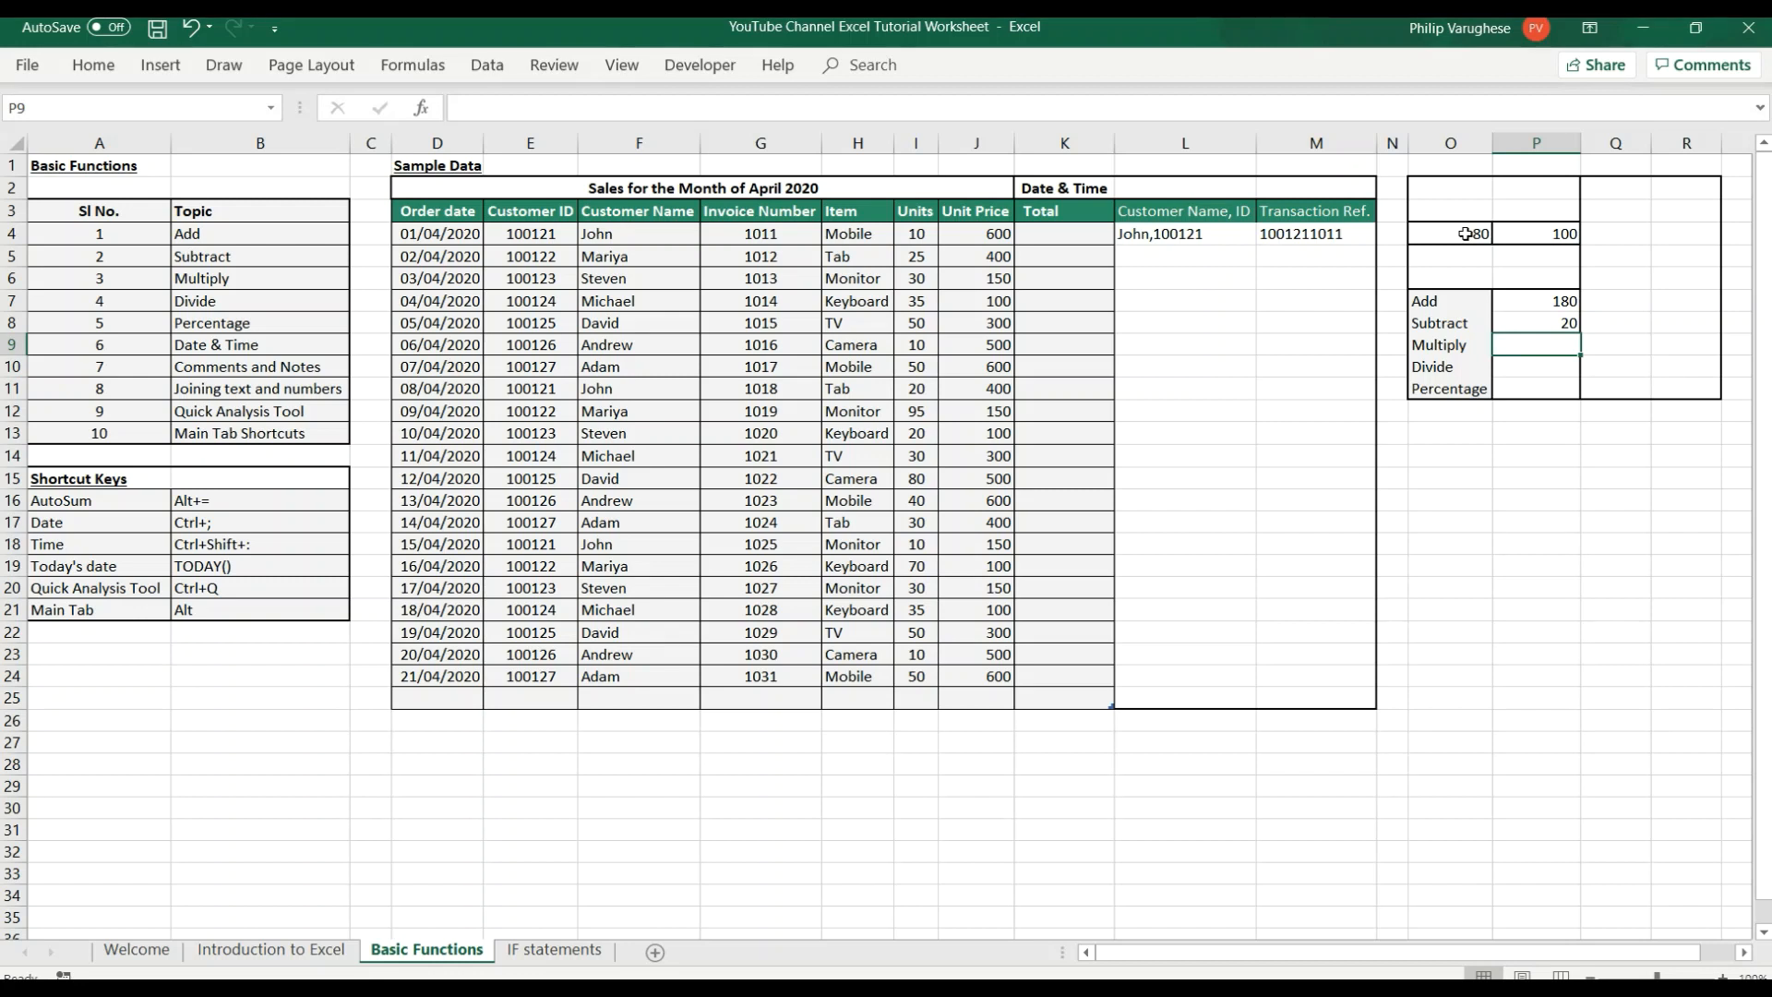
Enter the formula =O4*P4 in cell P9 beside the Multiply label.
text(=)
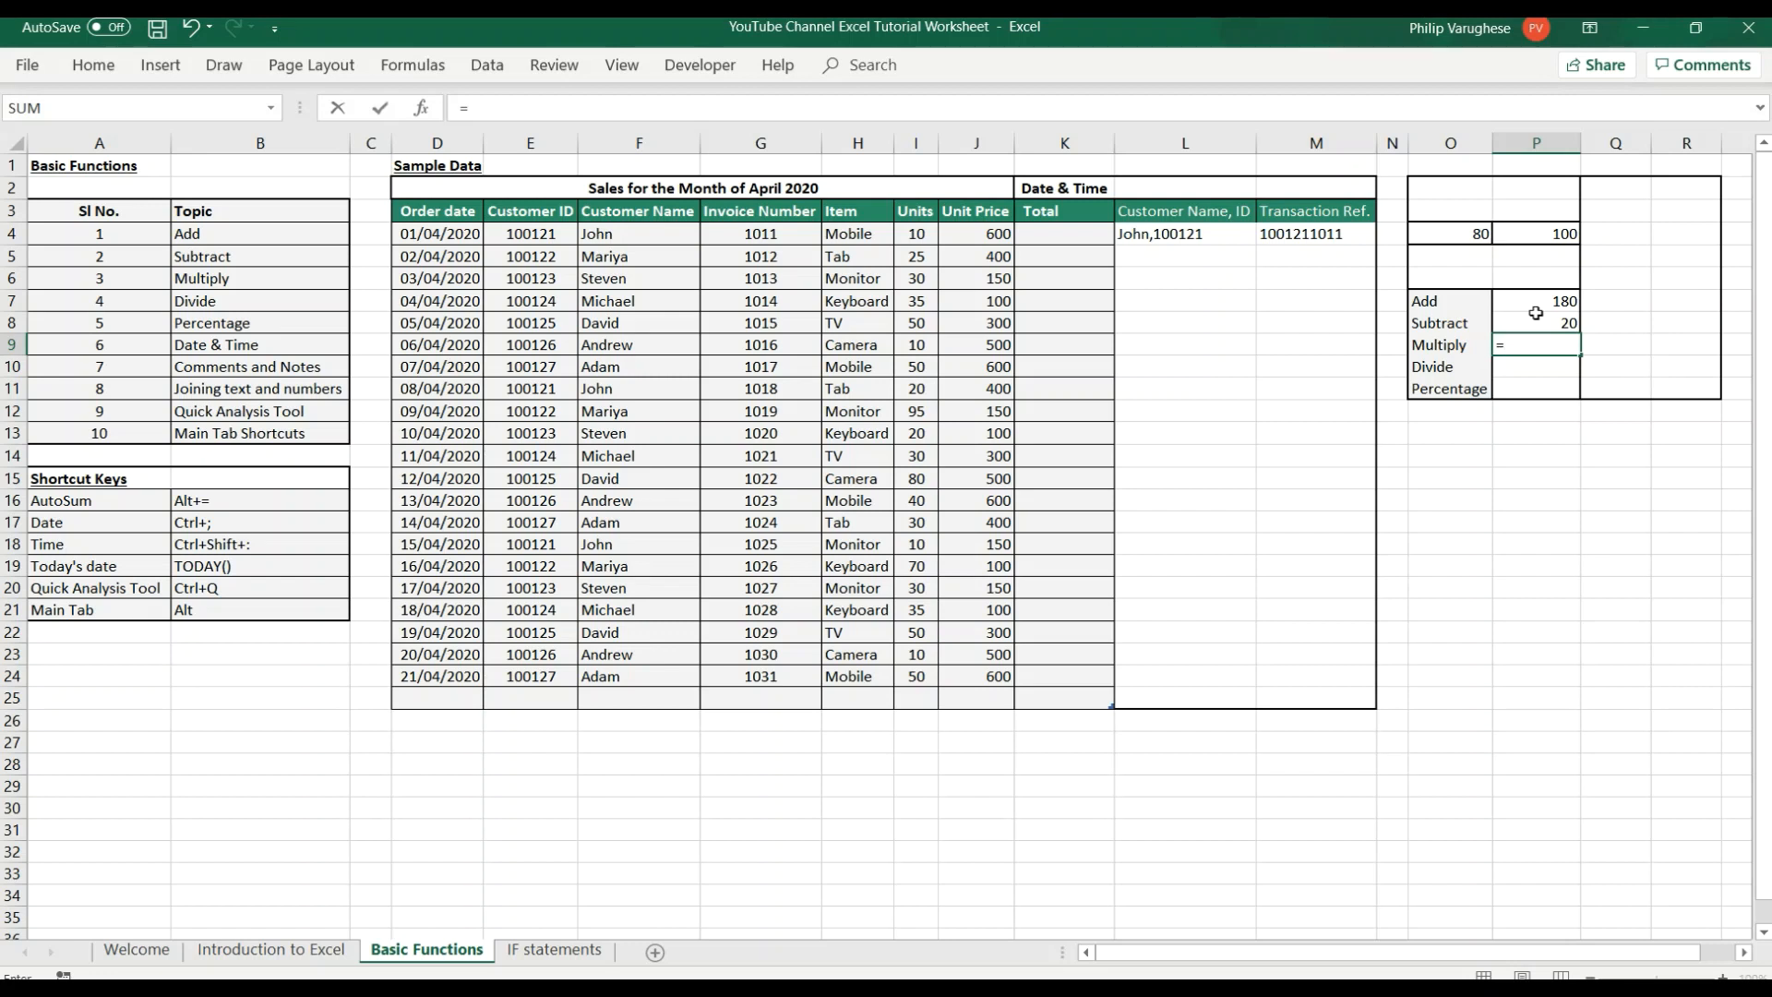
click(1474, 234)
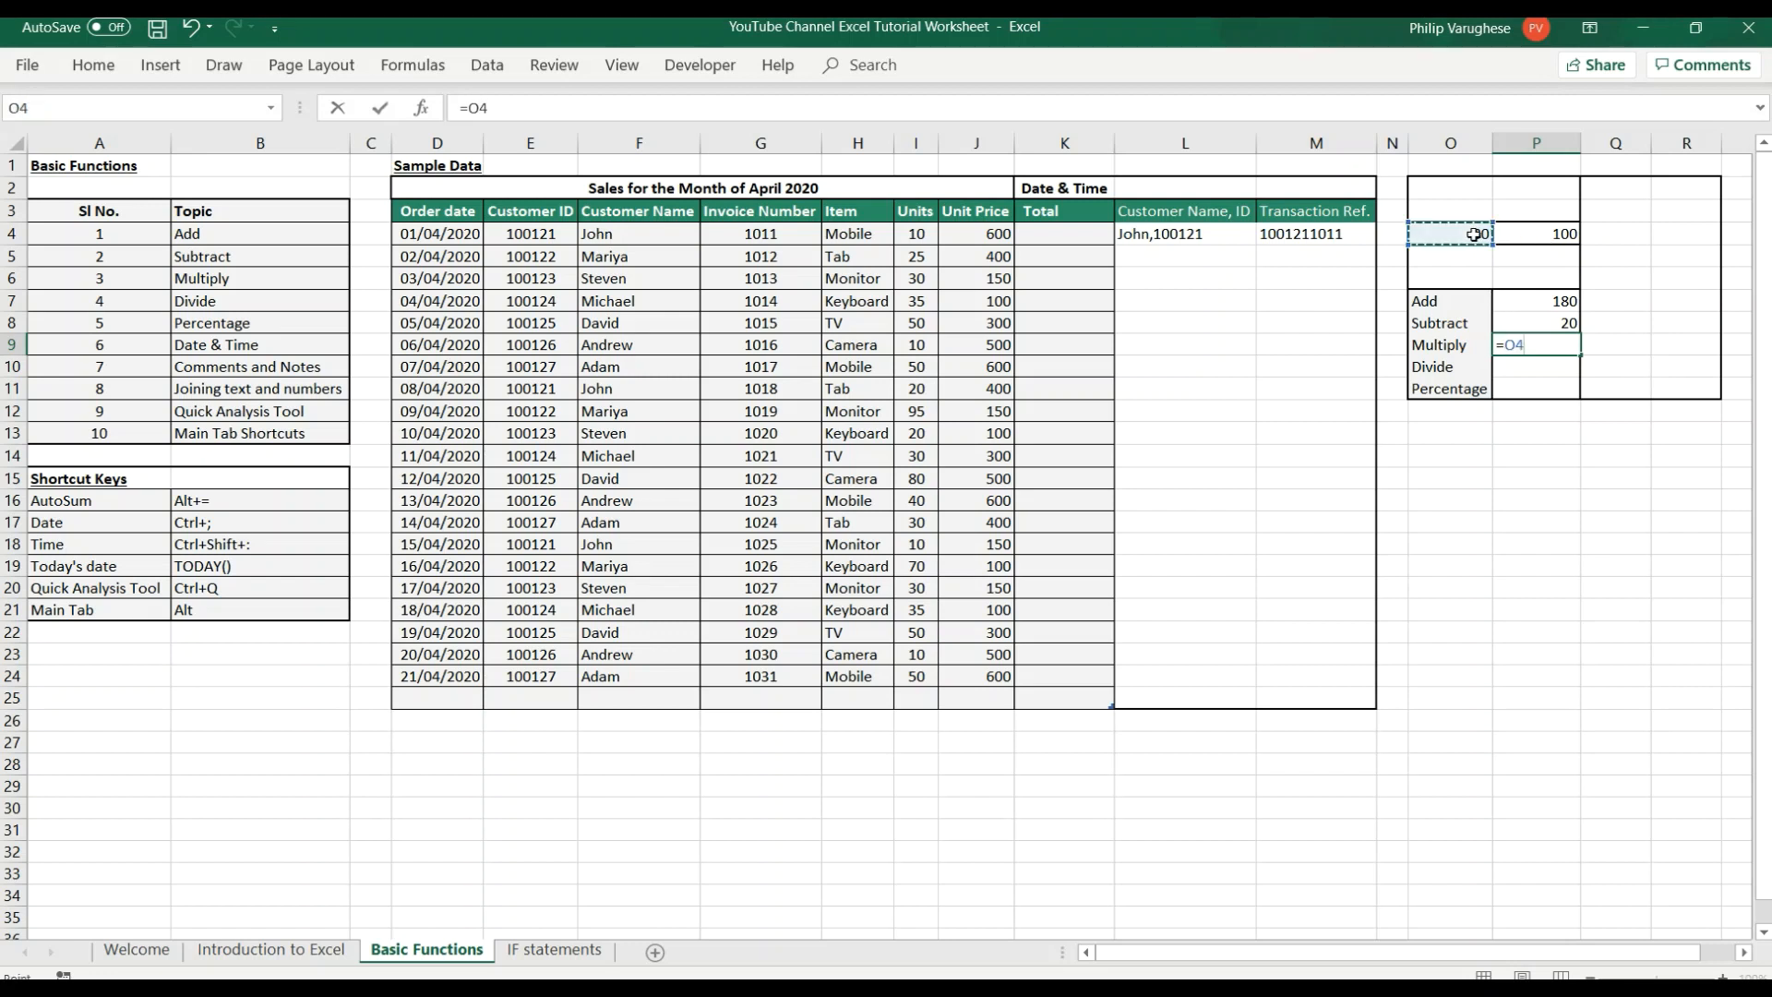
text(*)
click(1563, 235)
key(Return)
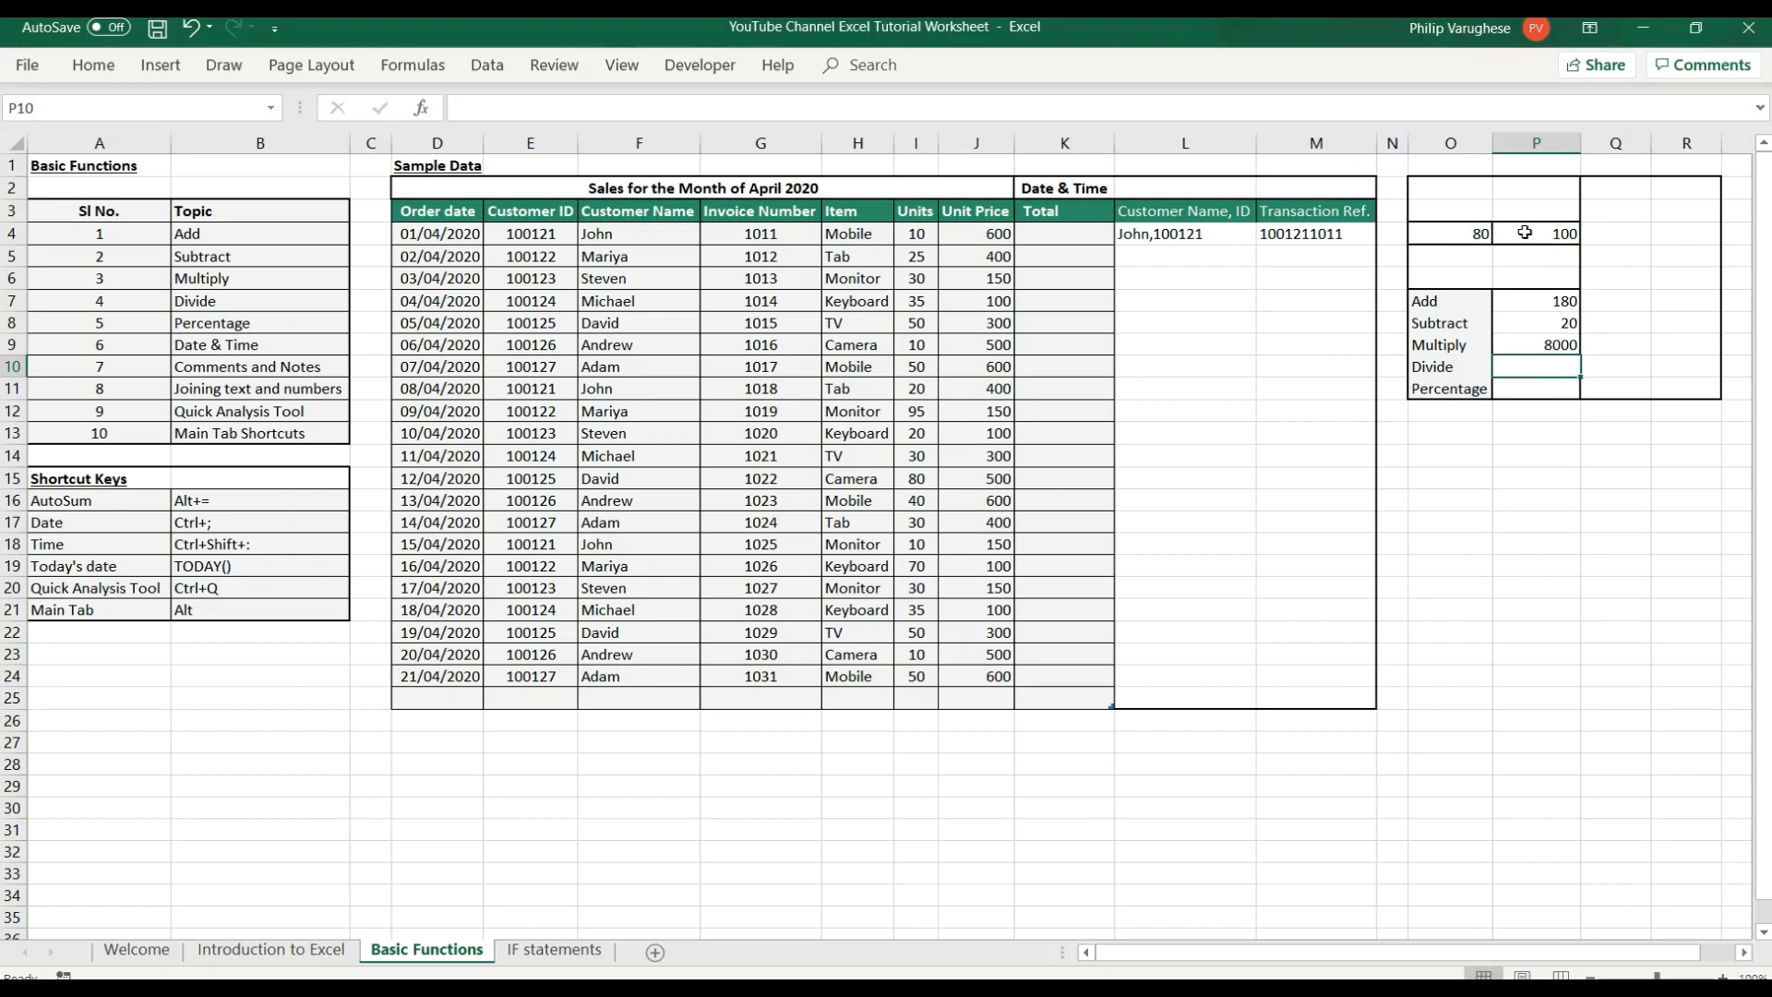
Enter a formula in cell P10, beside the Divide label, that divides O4 by 100.
click(1457, 234)
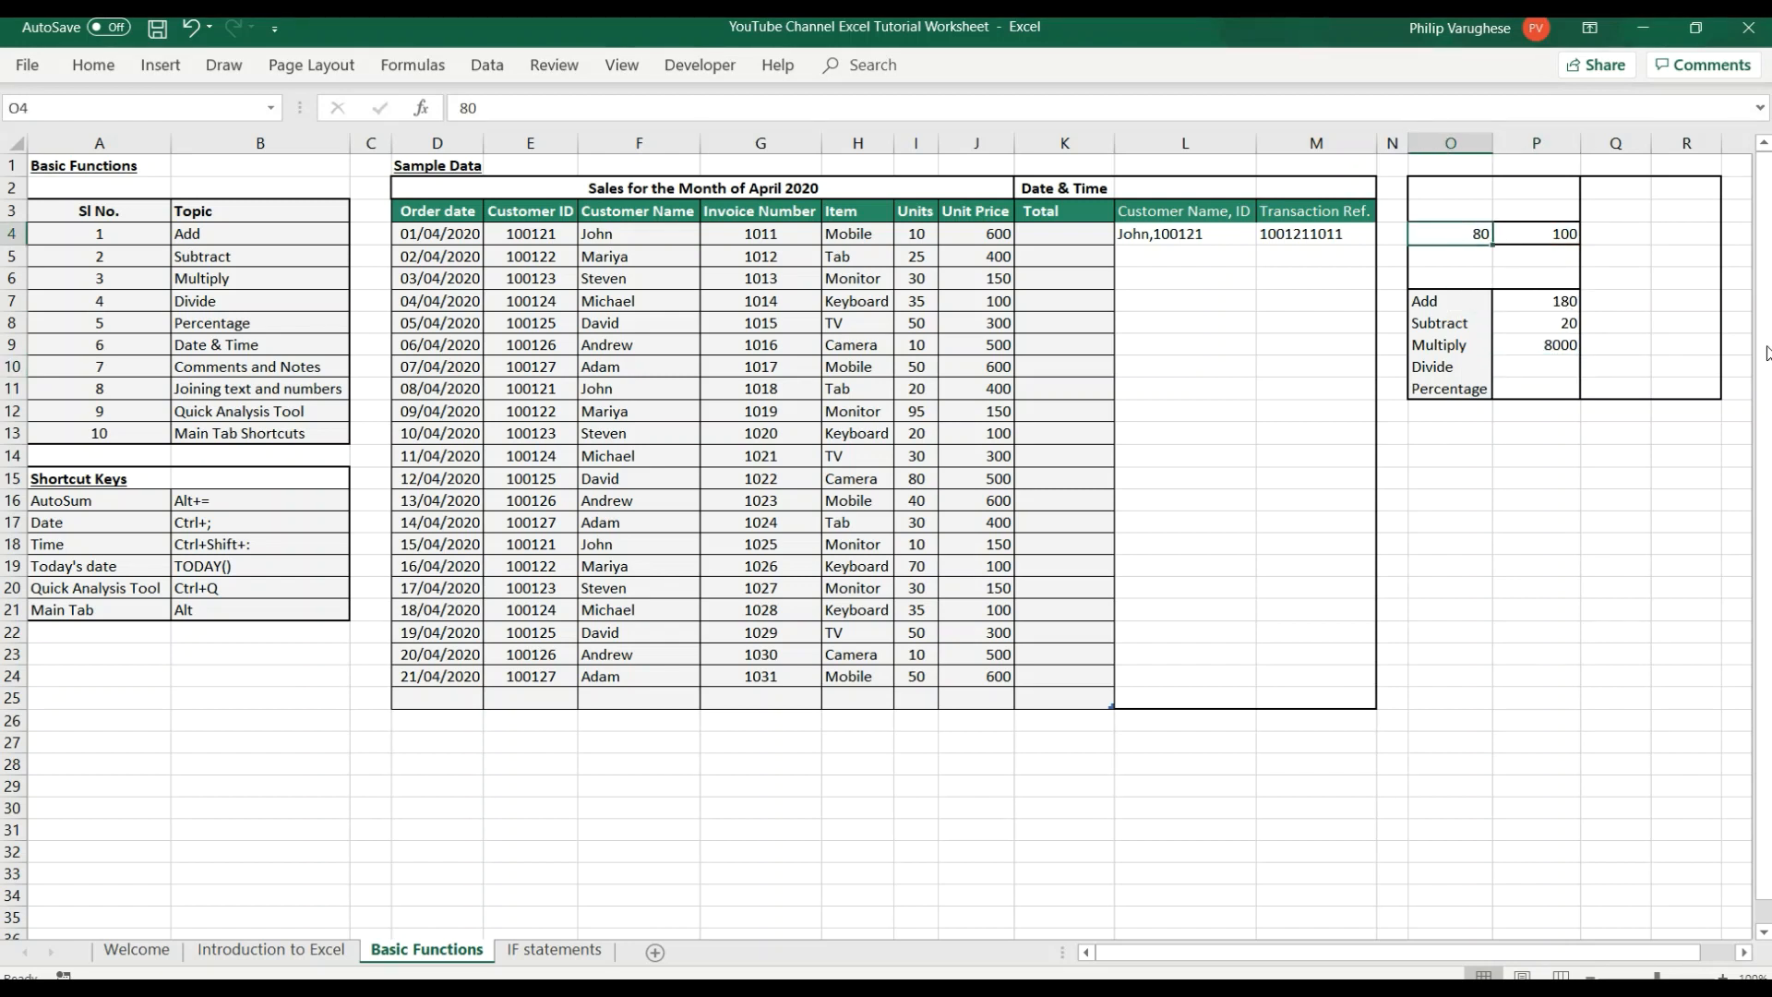
click(1538, 367)
text(=)
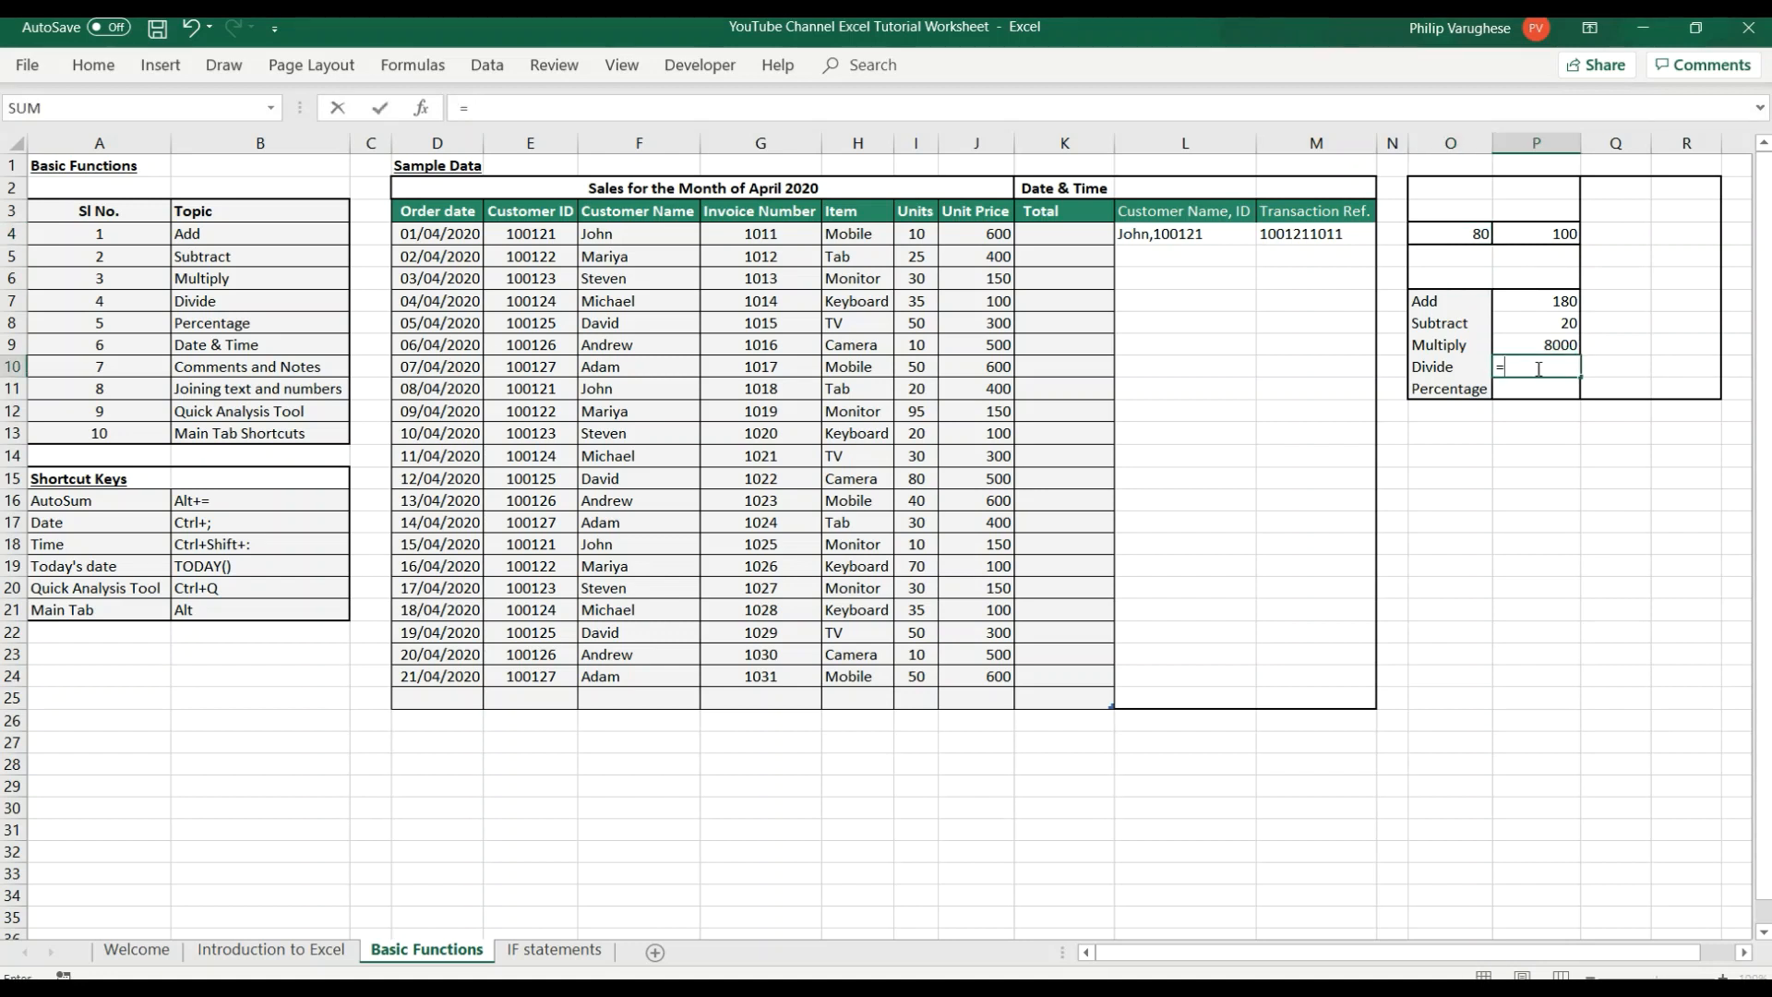
click(1471, 236)
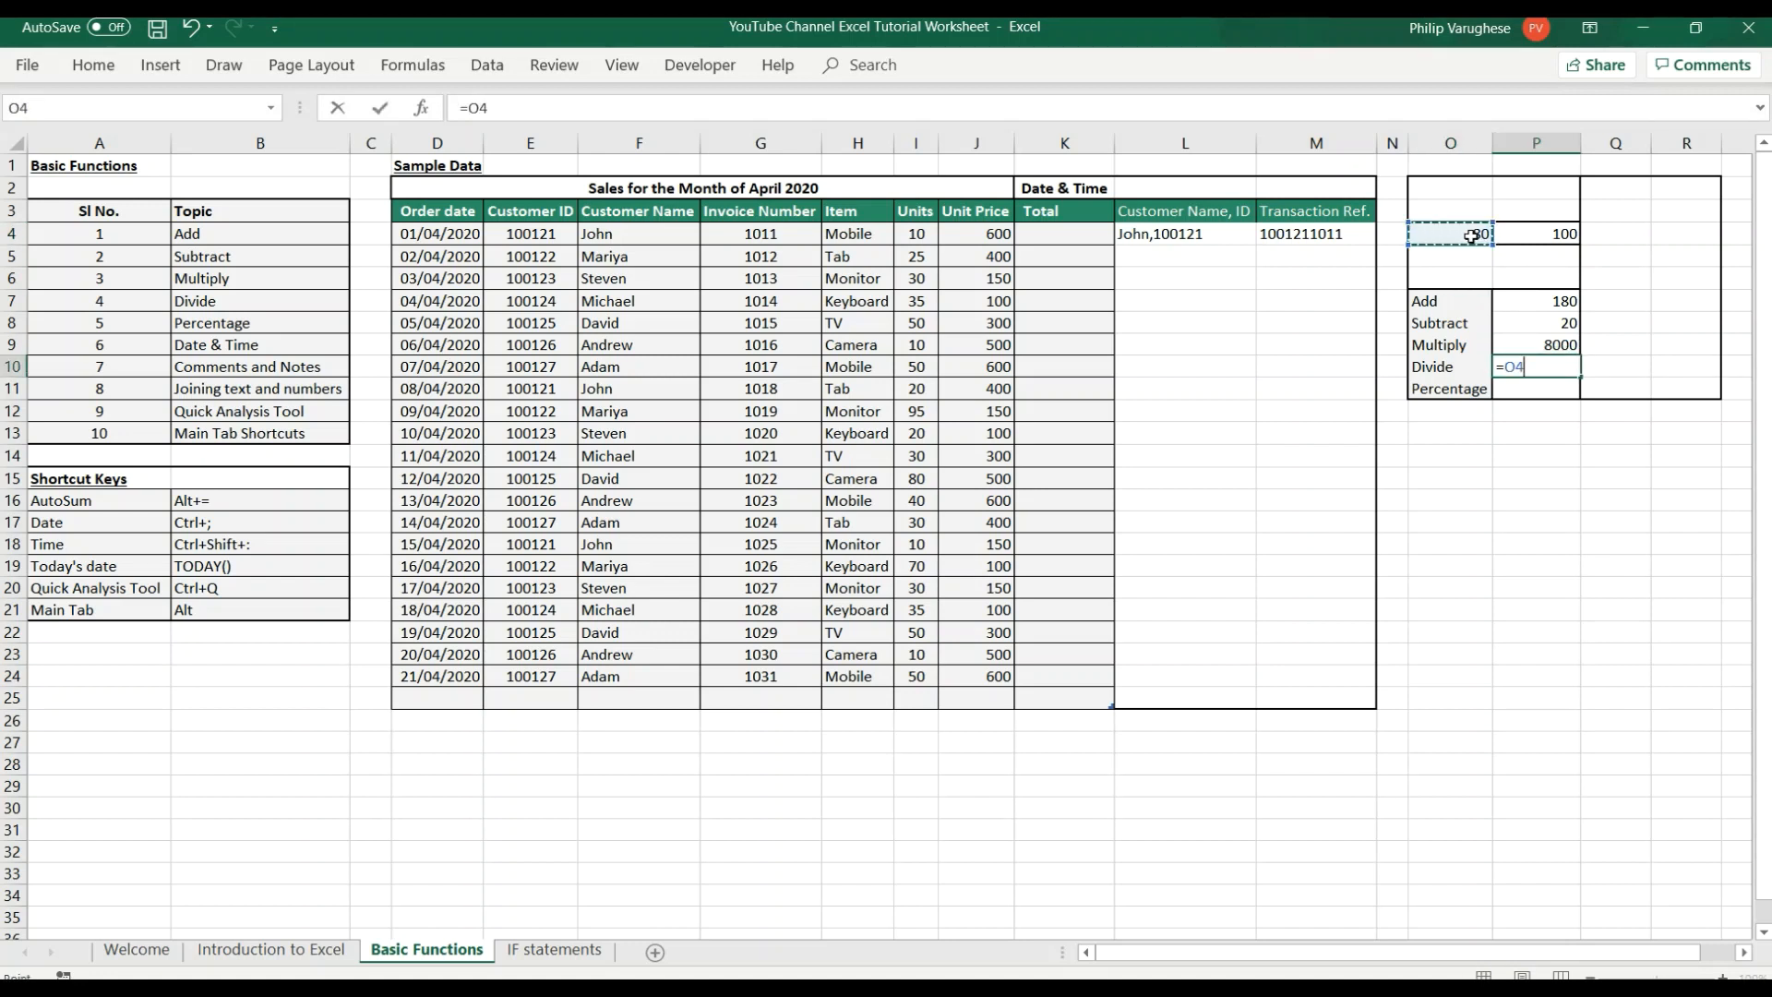
text(/100)
key(BackSpace)
key(BackSpace)
text(00)
key(Return)
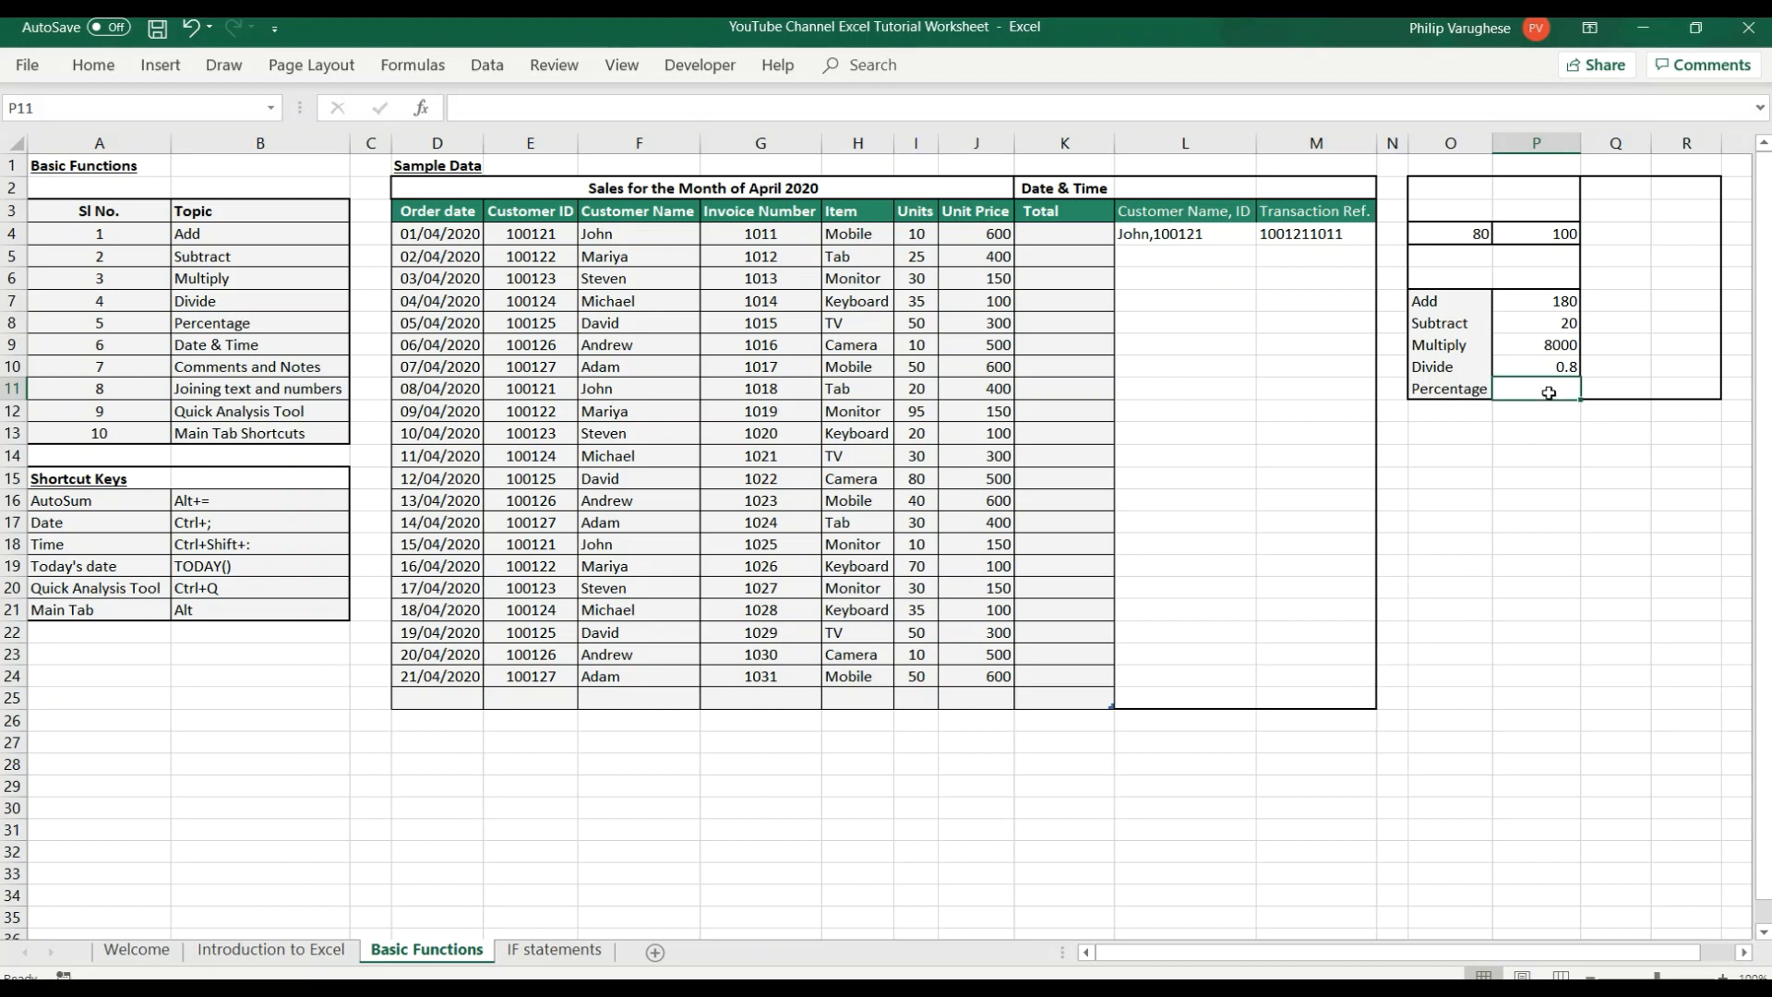
Enter the formula =O4/P4*100 in cell P11 beside the Percentage label.
text(=)
click(1465, 238)
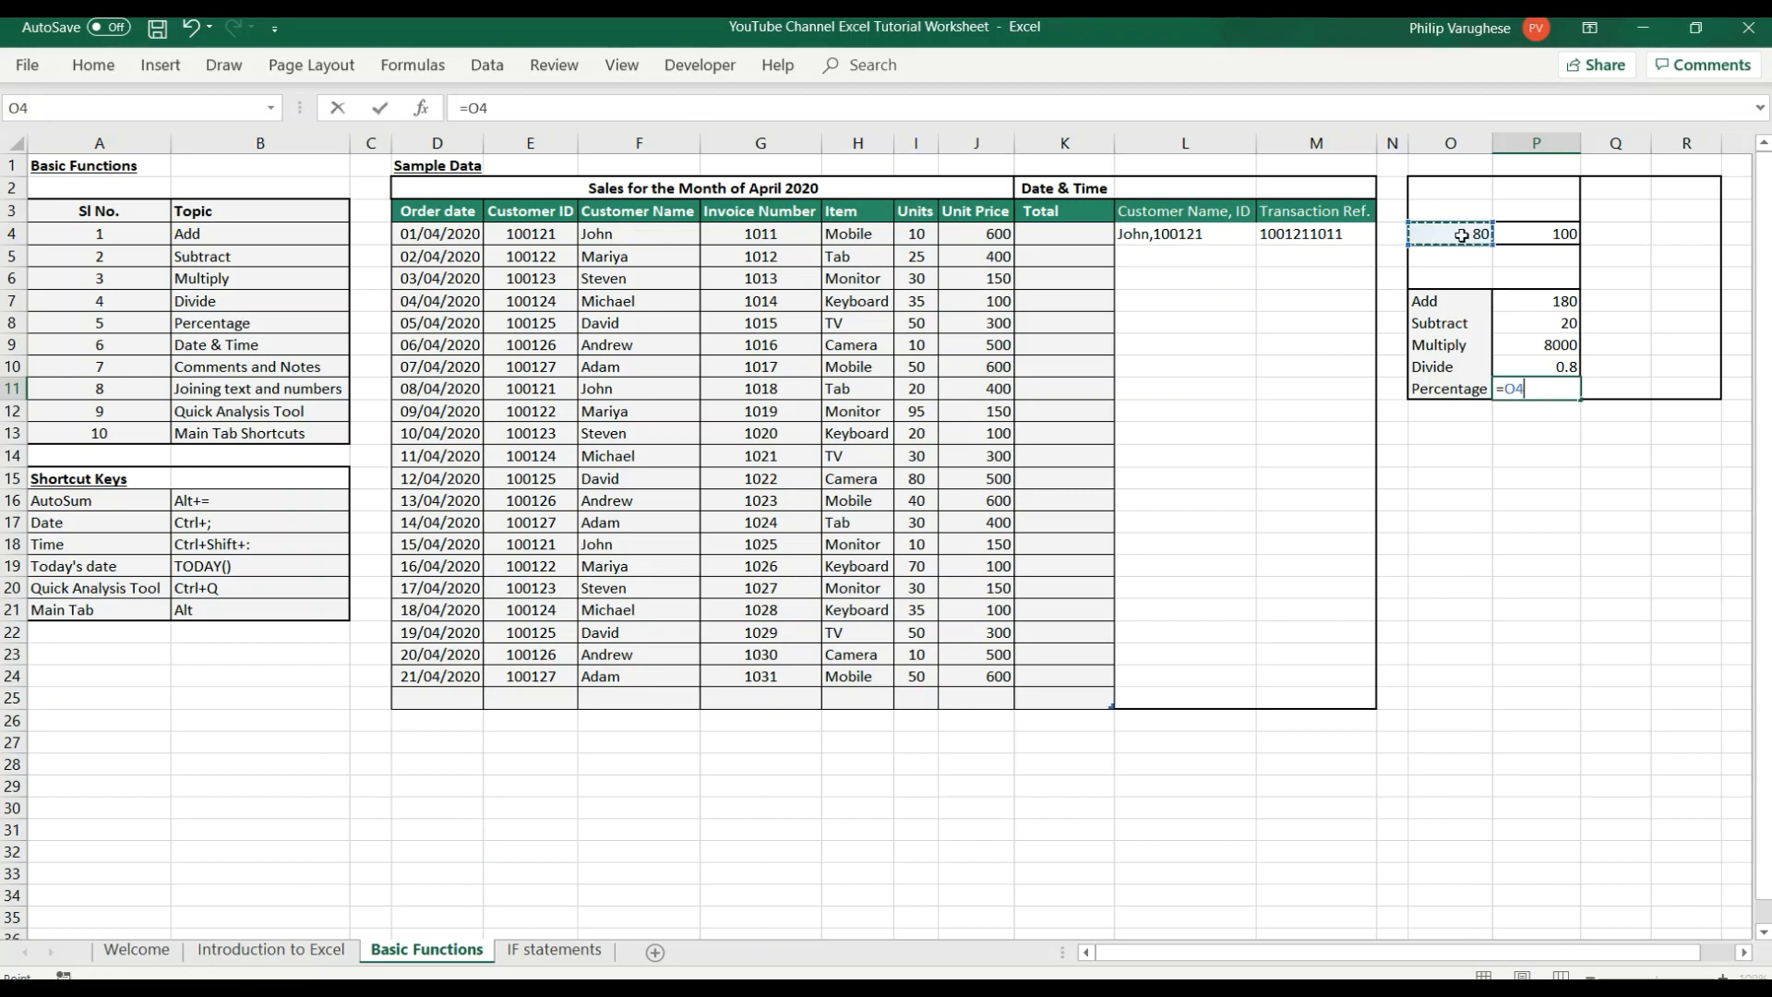
text(/)
click(1518, 230)
text(*100)
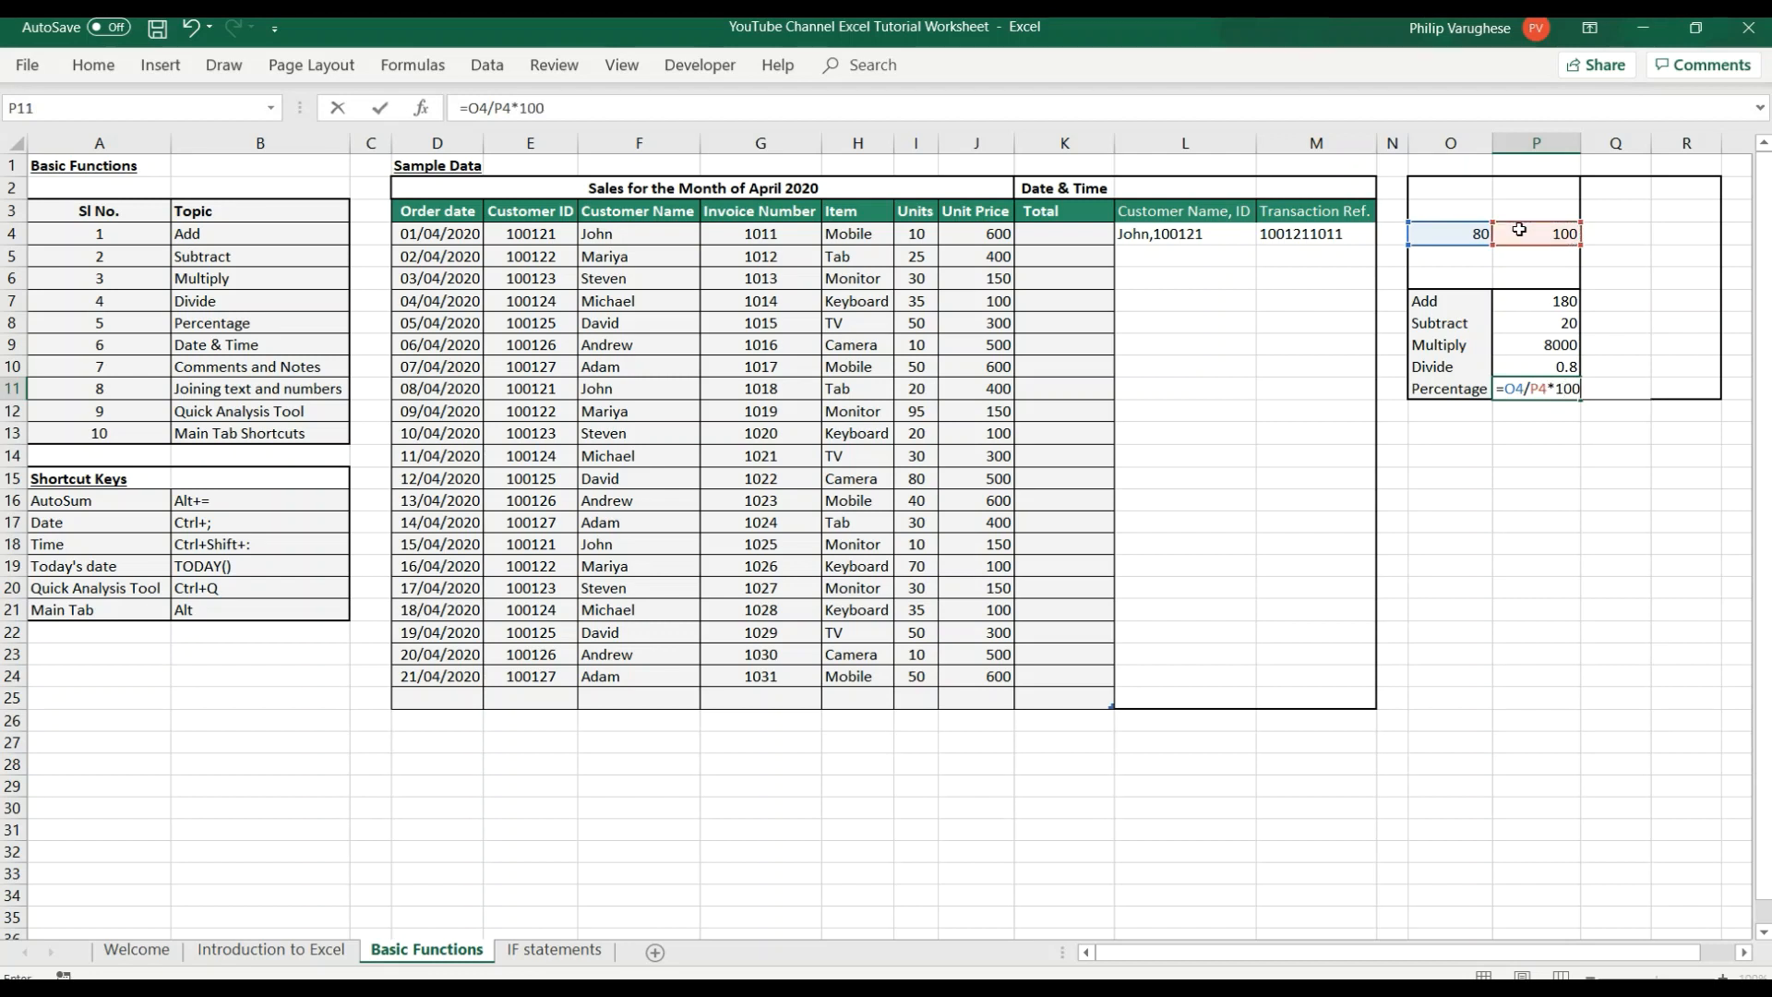
key(Return)
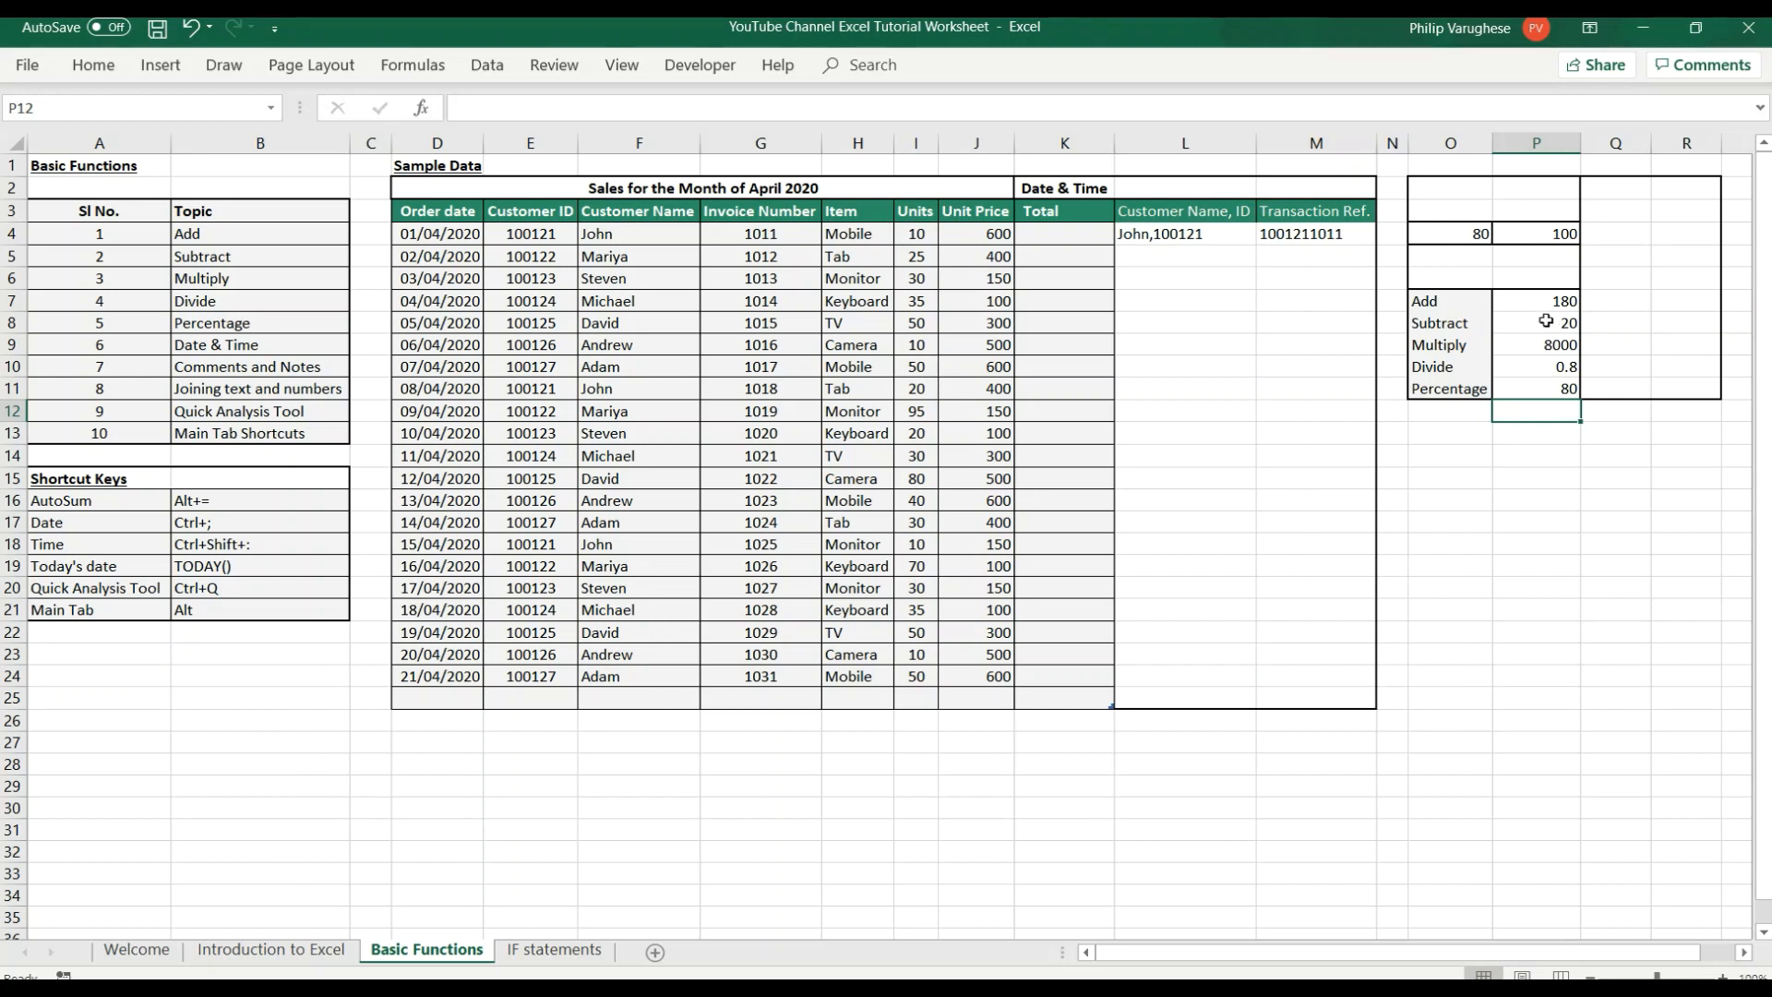
drag(1536, 304, 1539, 392)
click(1569, 501)
click(1536, 303)
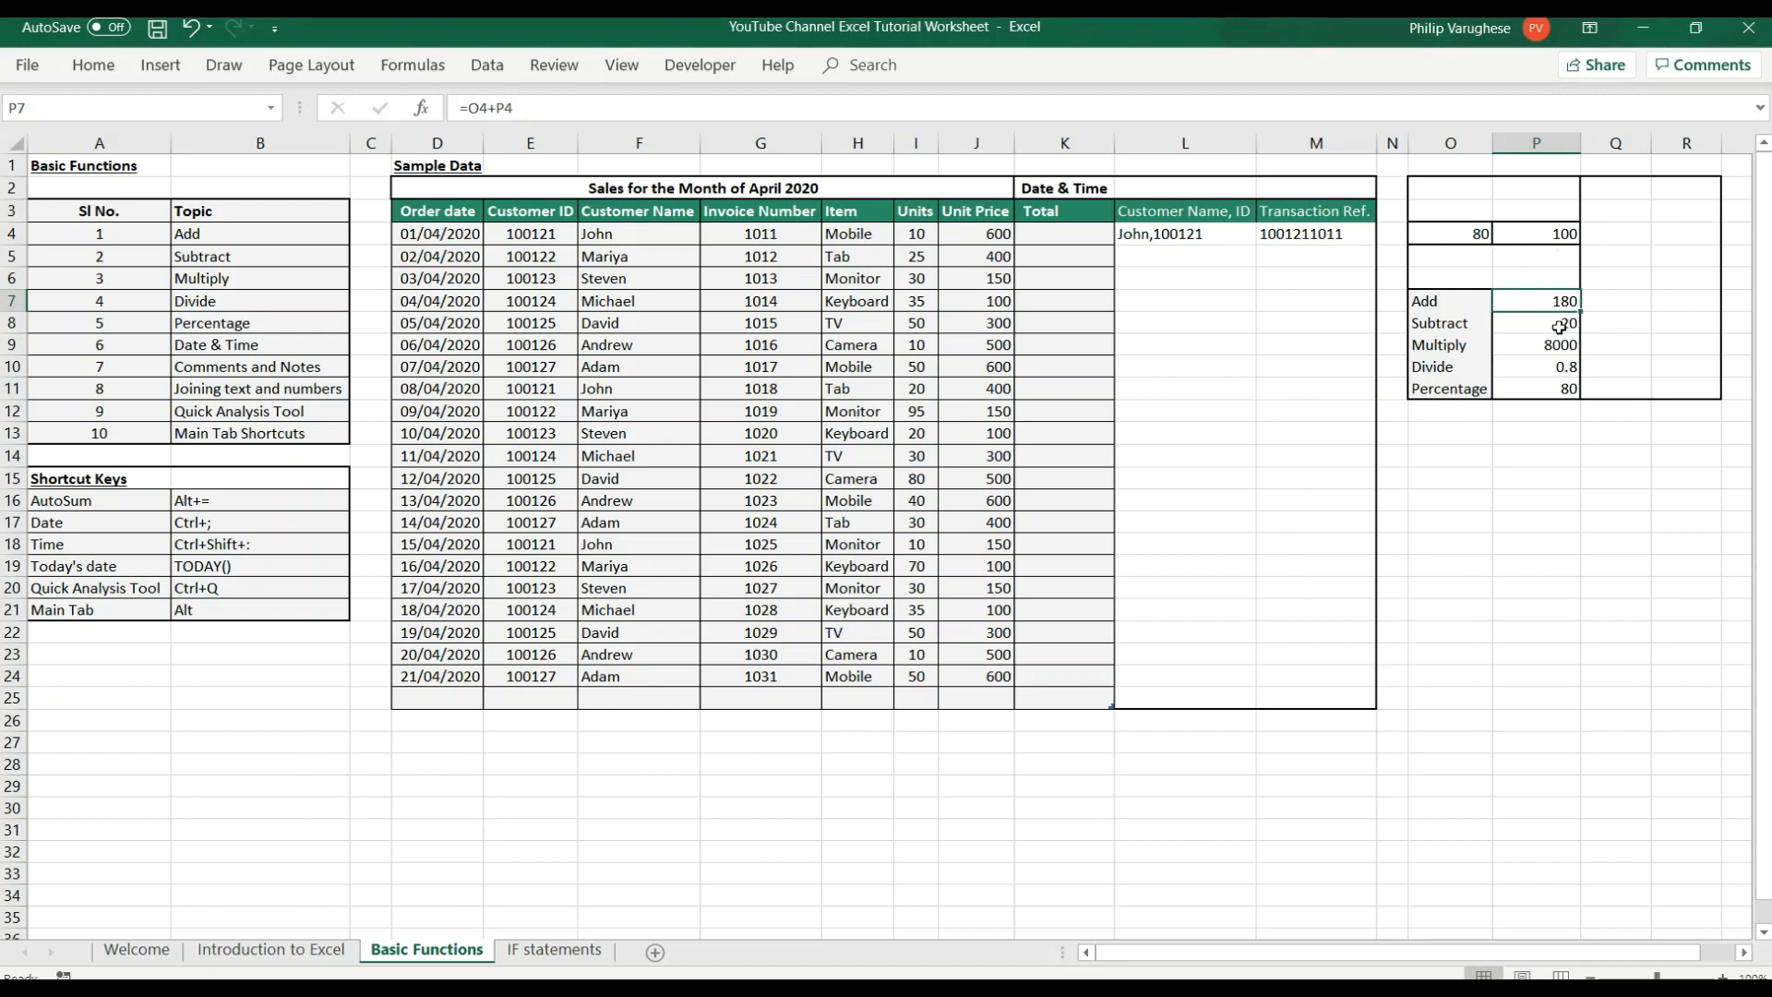
click(1546, 237)
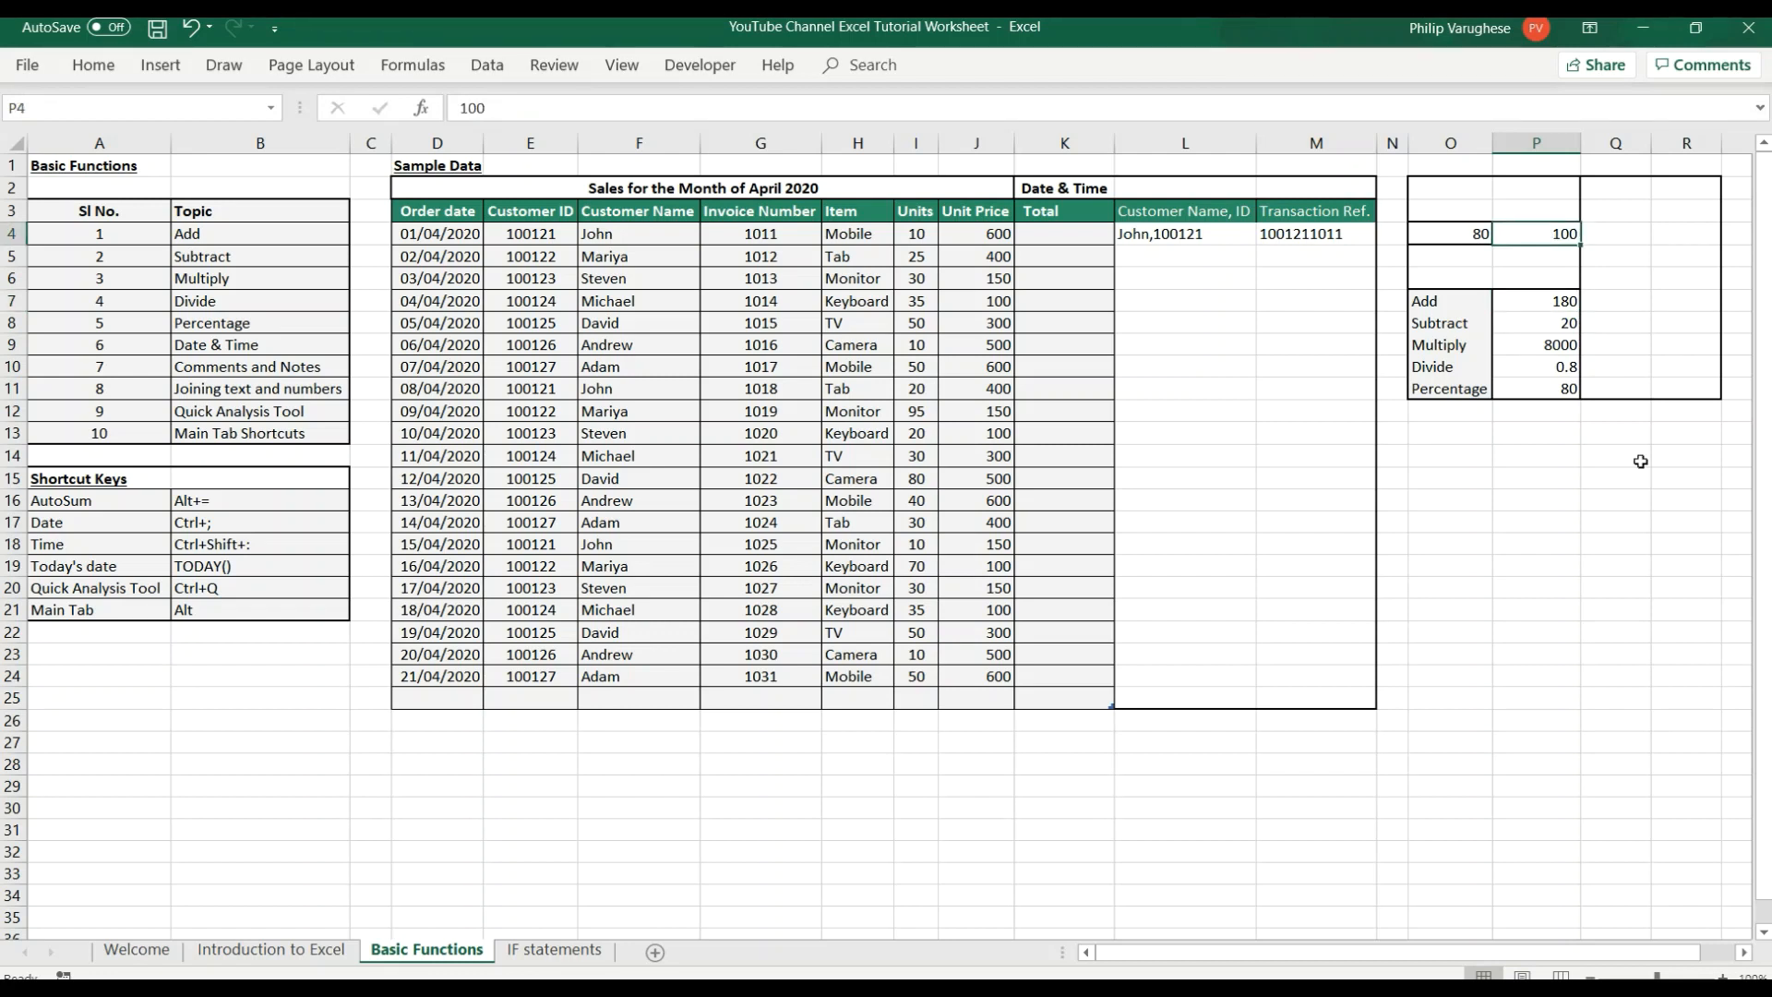
click(1540, 455)
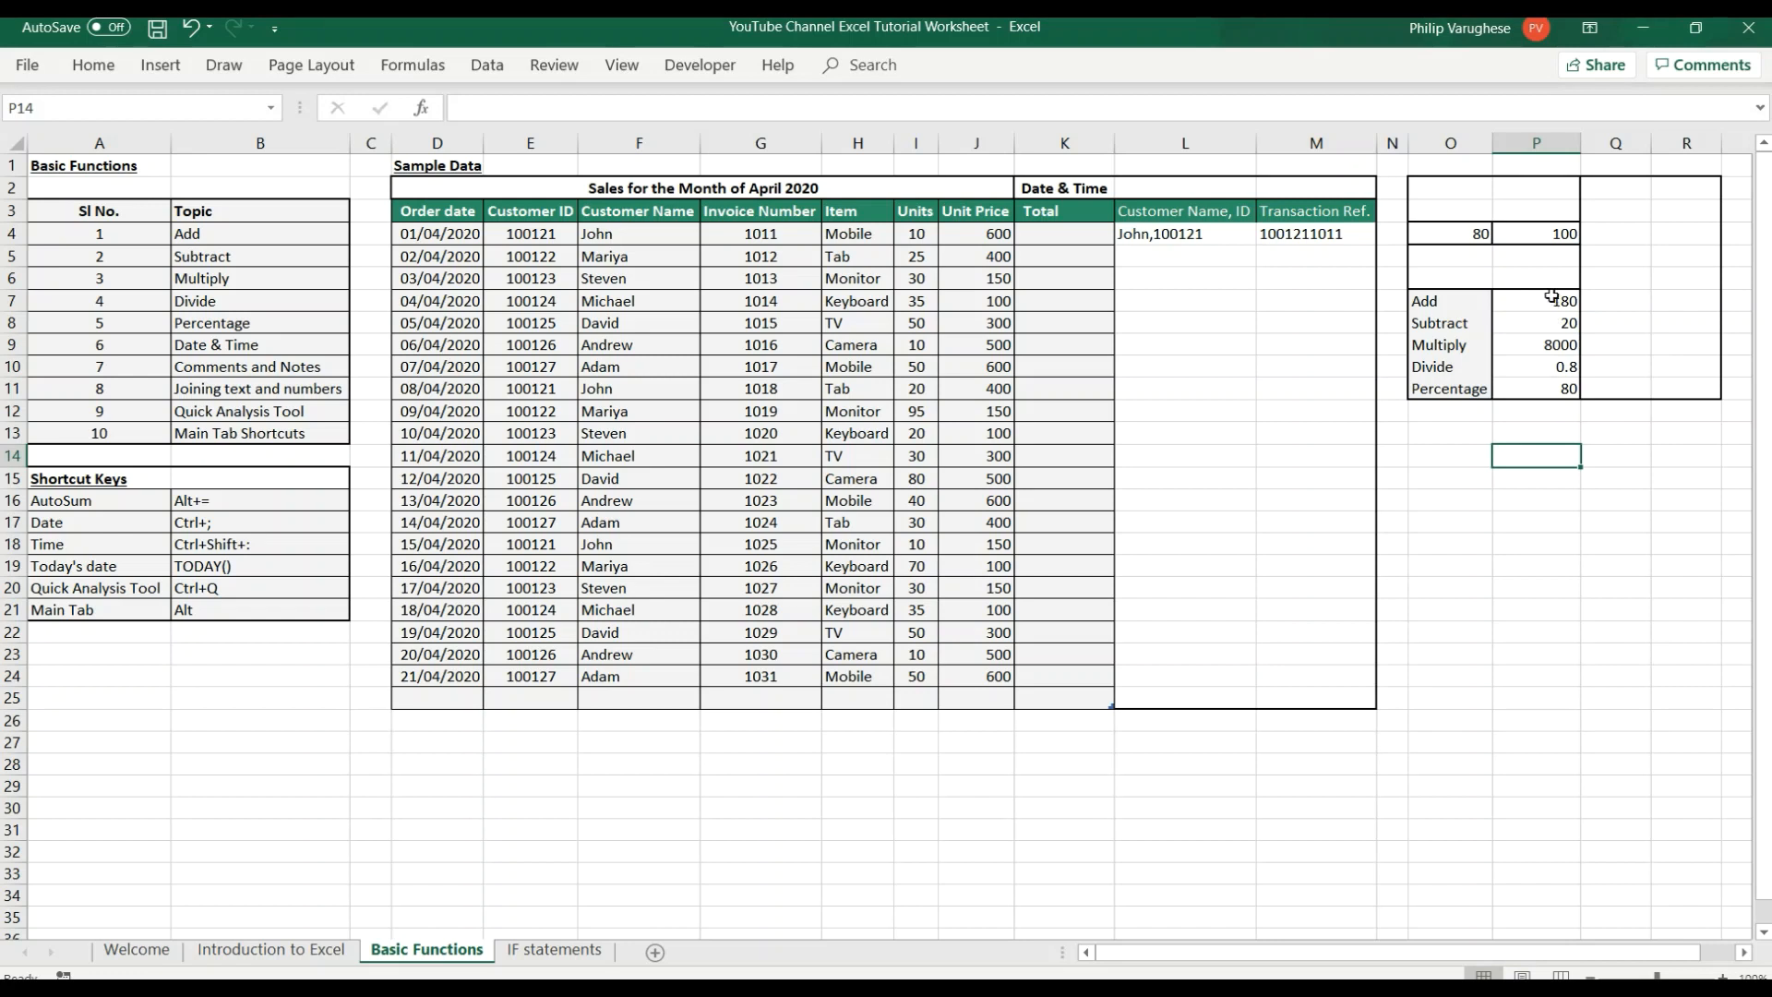
click(1565, 519)
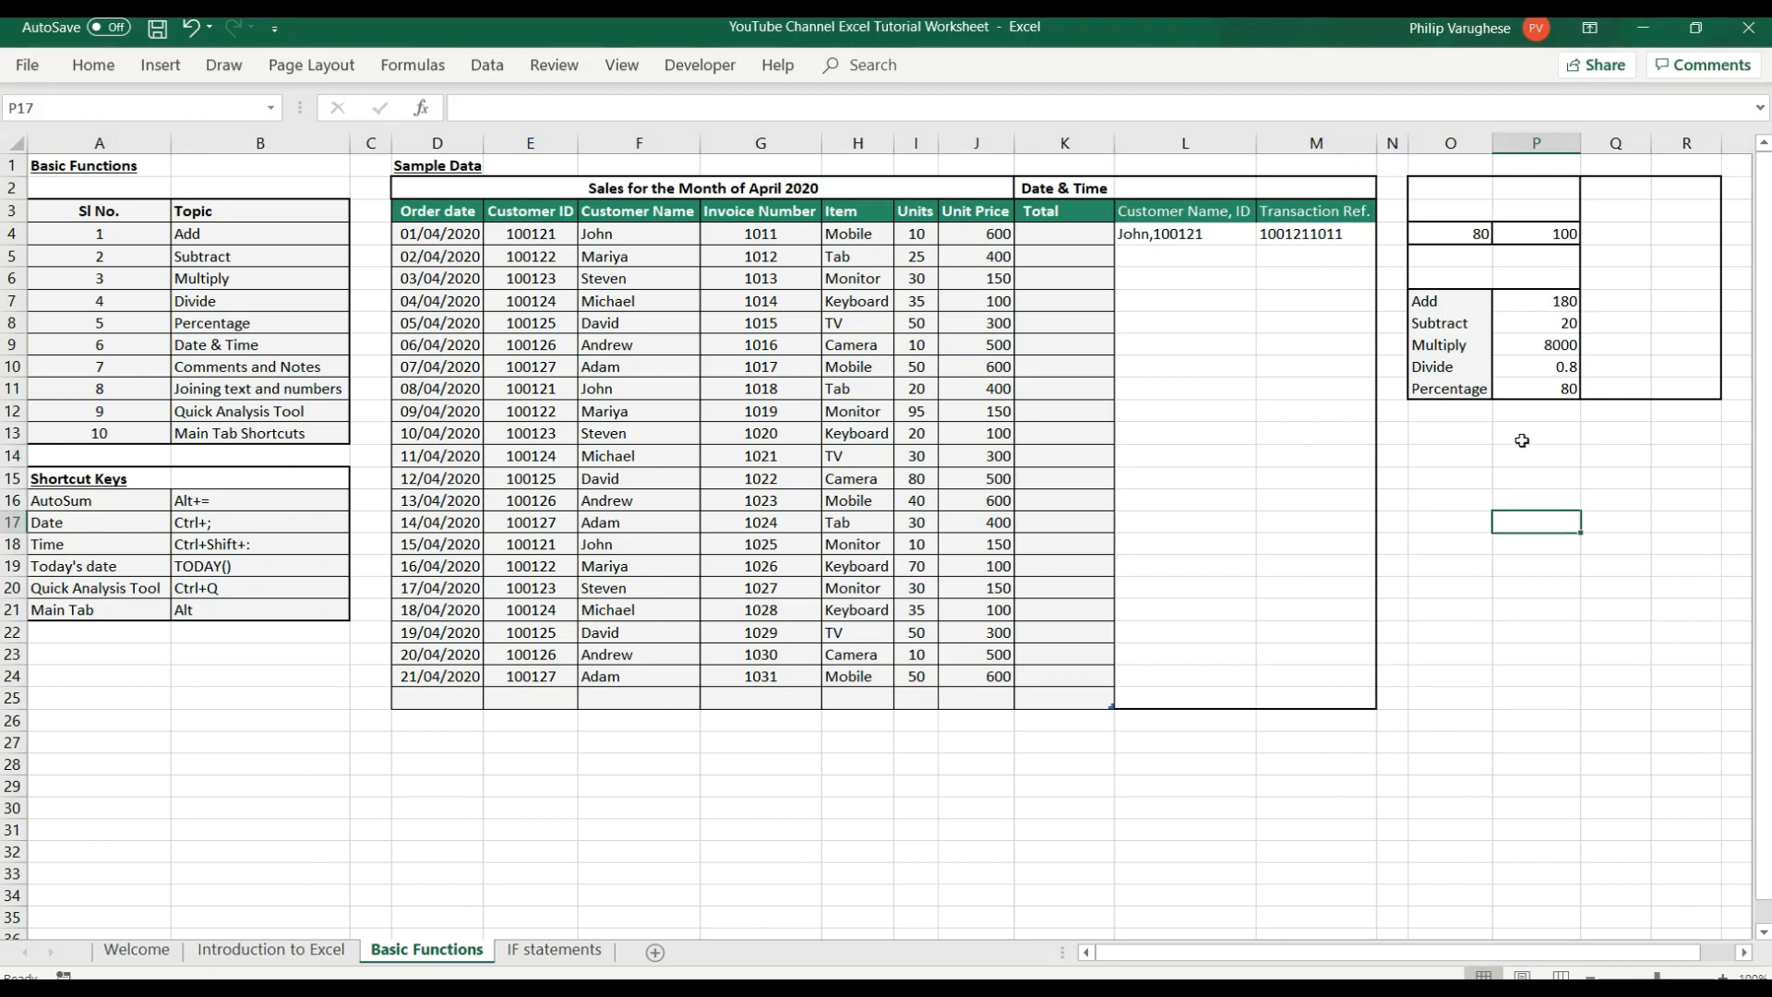
Inspect the cell references used by the percentage formula in P11, leaving the formula as it is.
click(1551, 329)
double_click(1550, 389)
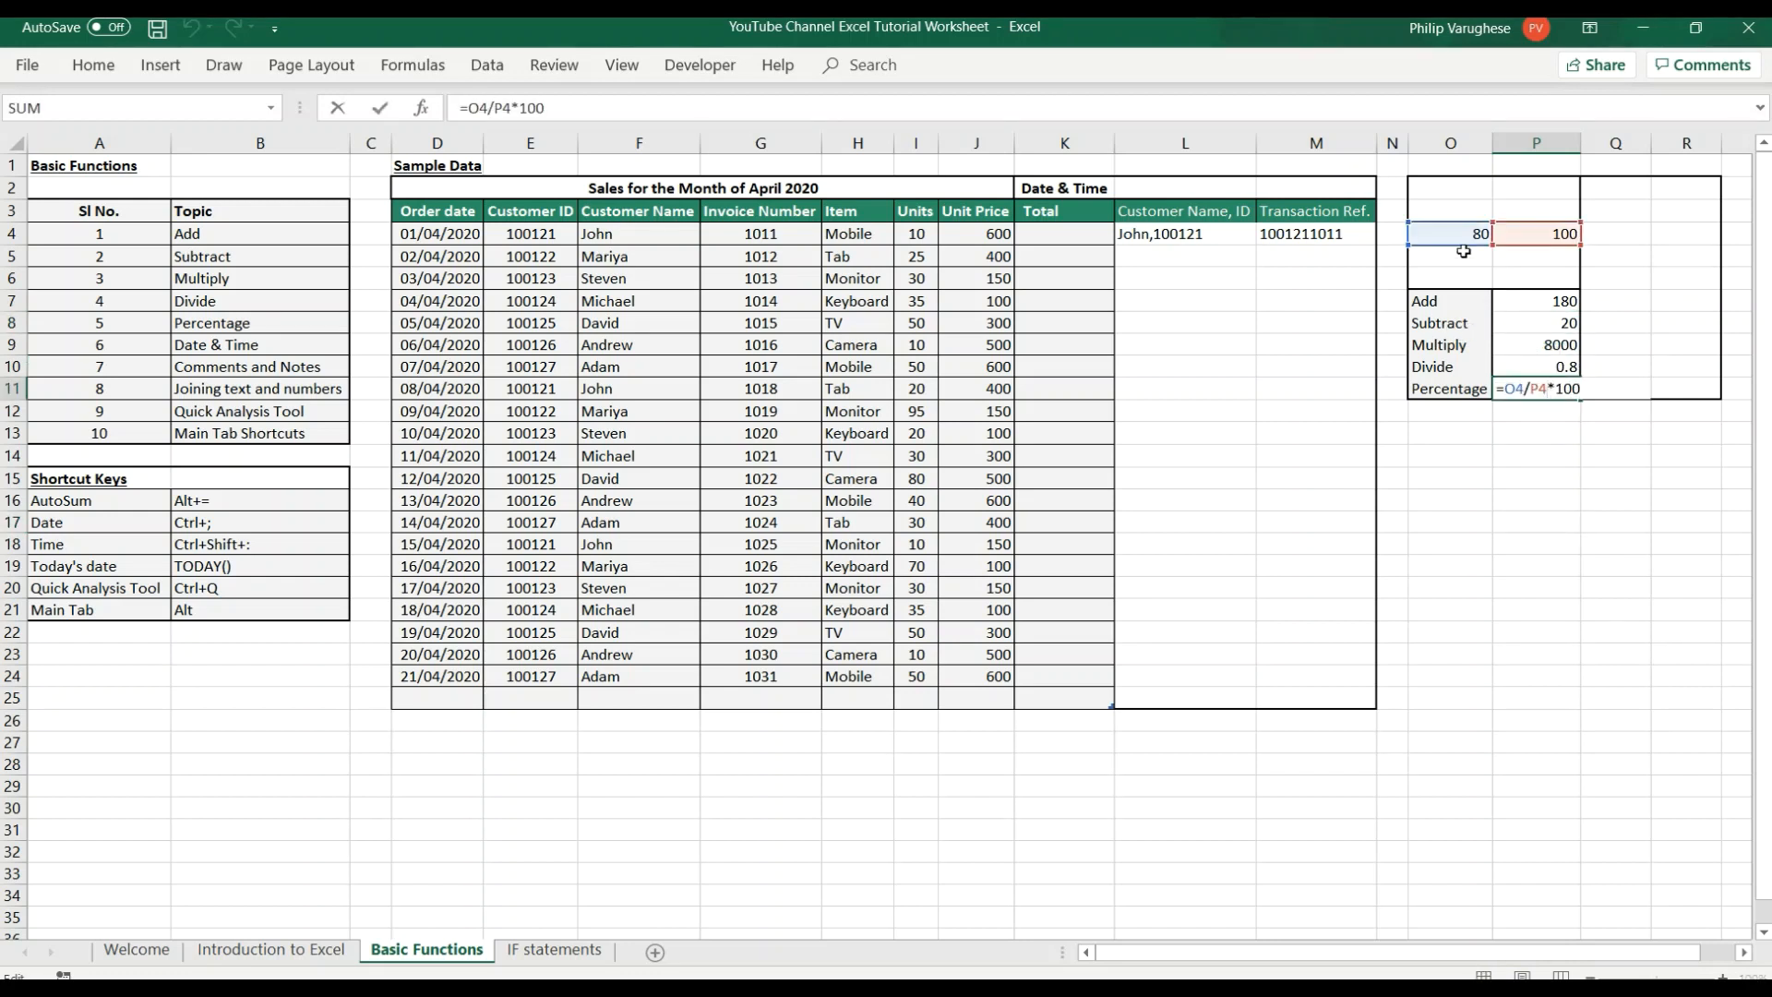
key(Return)
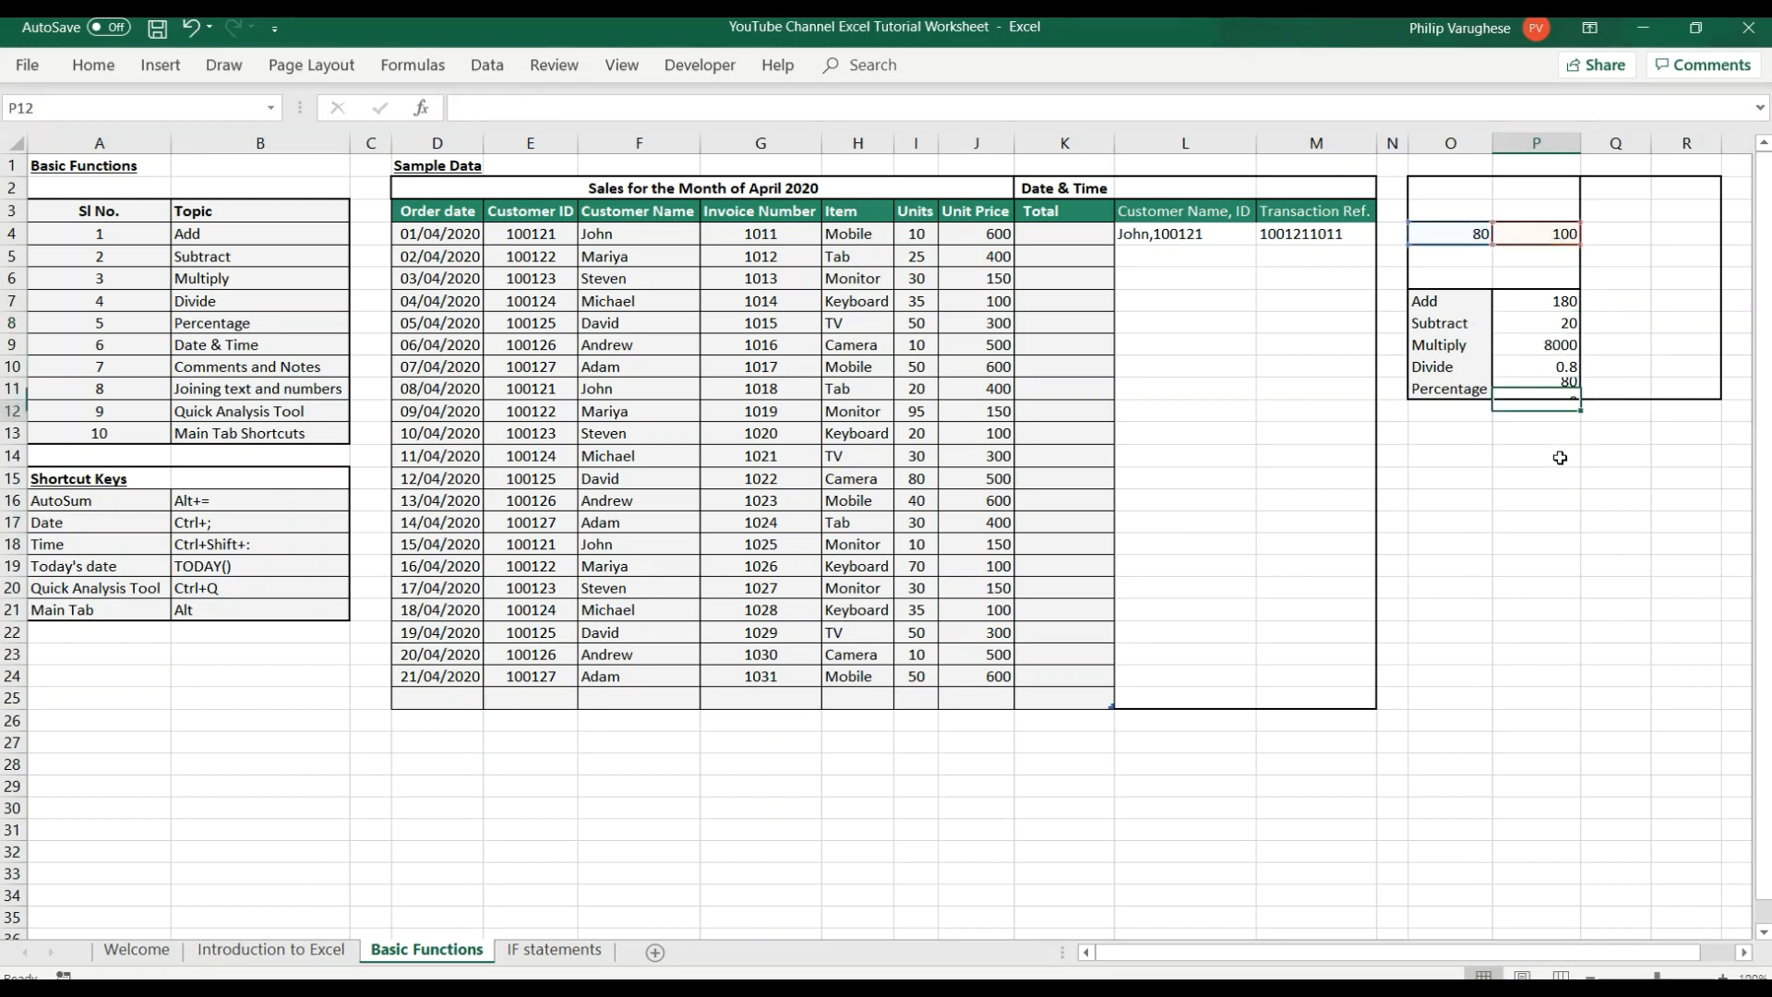
click(1560, 458)
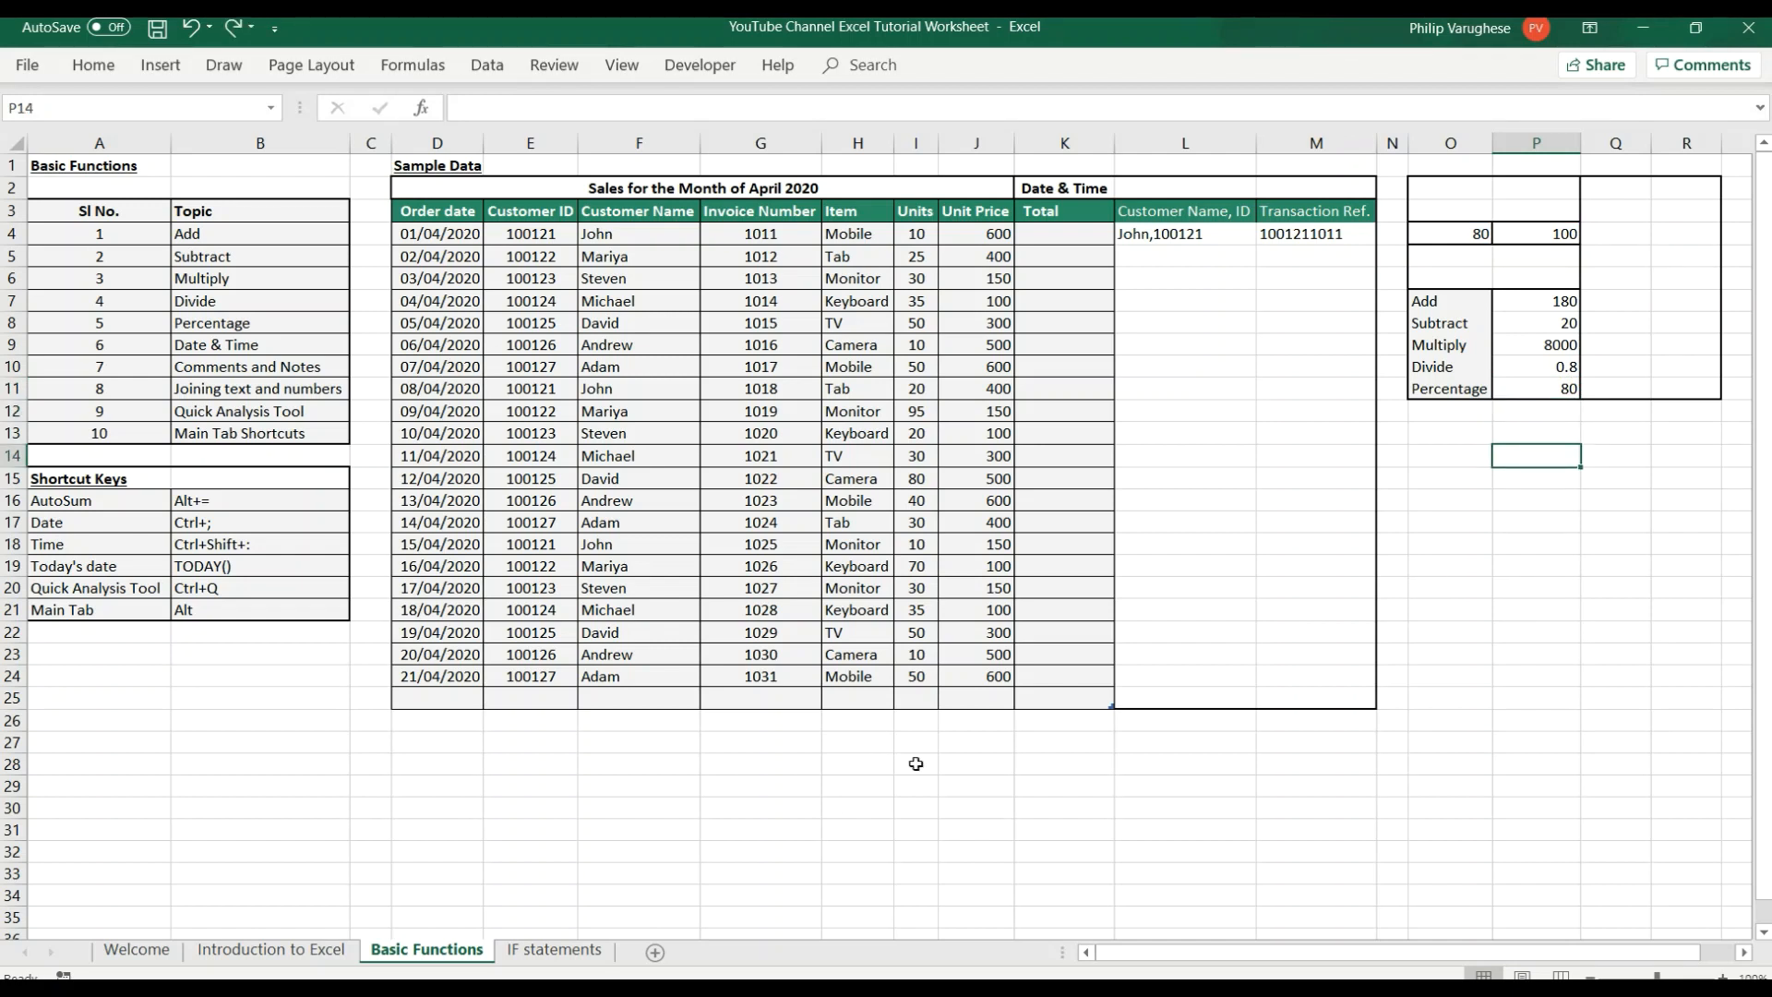
Enter the sample values 100, 200 and 300 in cells L28 to L30 below the sales table.
click(1150, 764)
text(100)
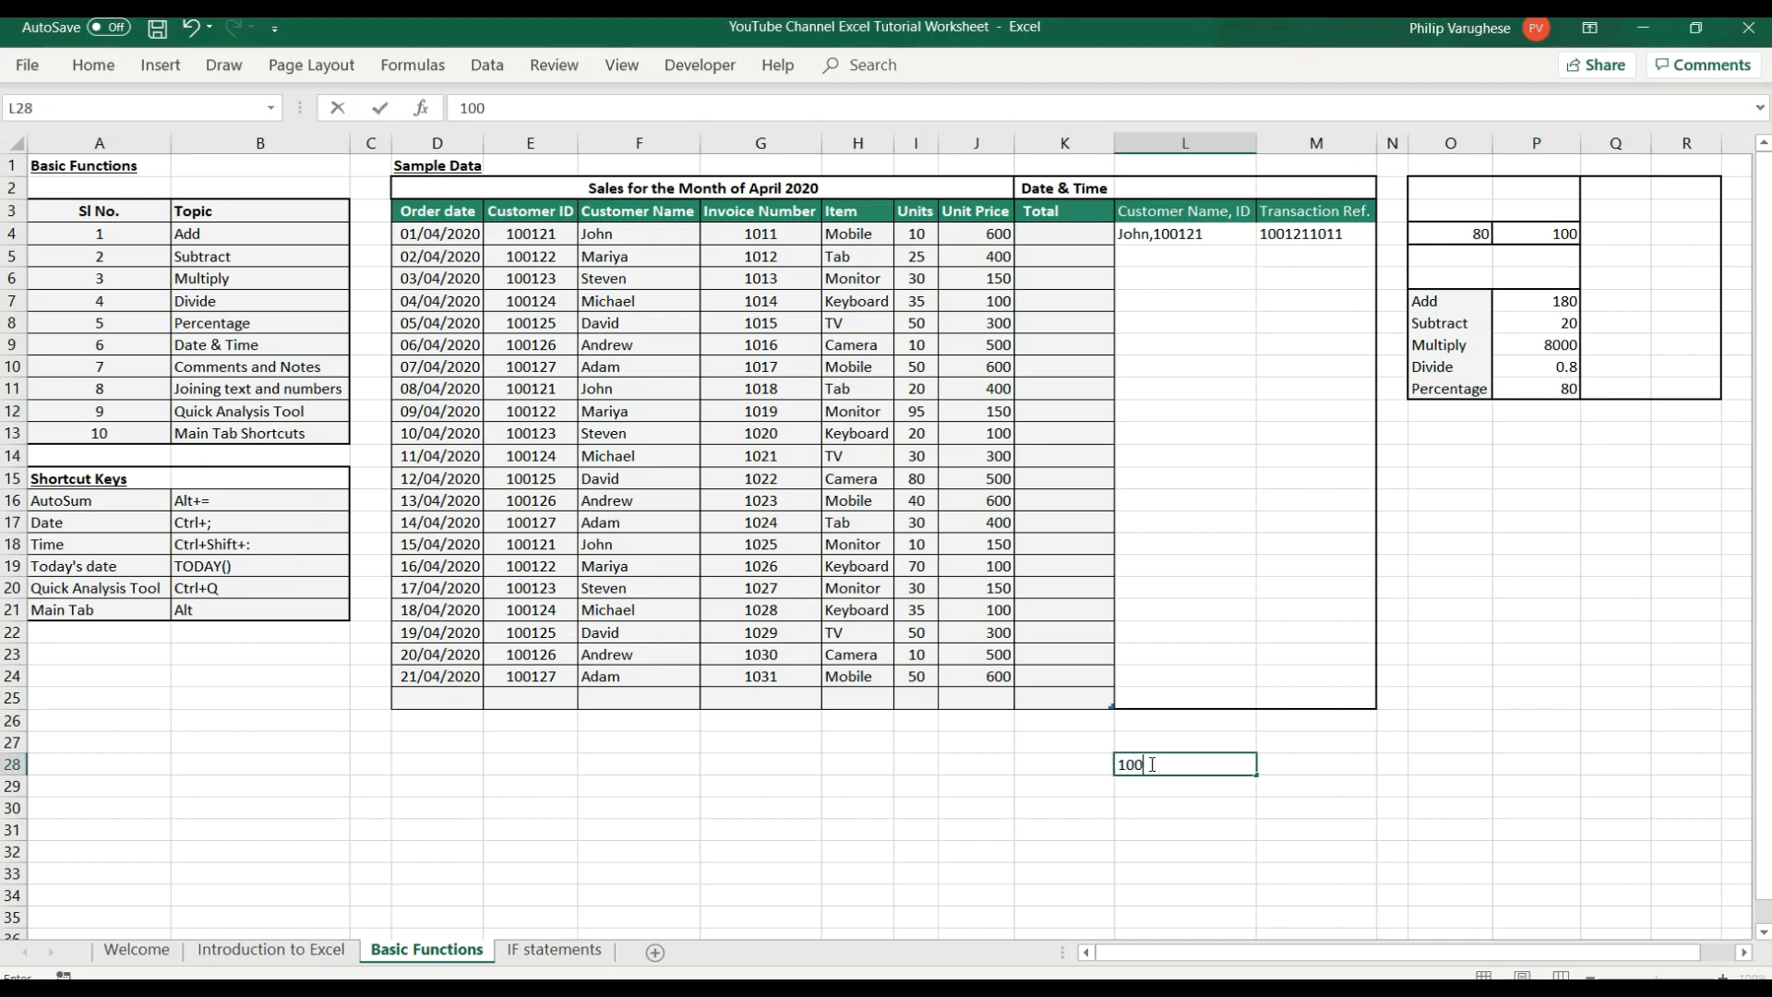
key(Return)
text(200)
key(Return)
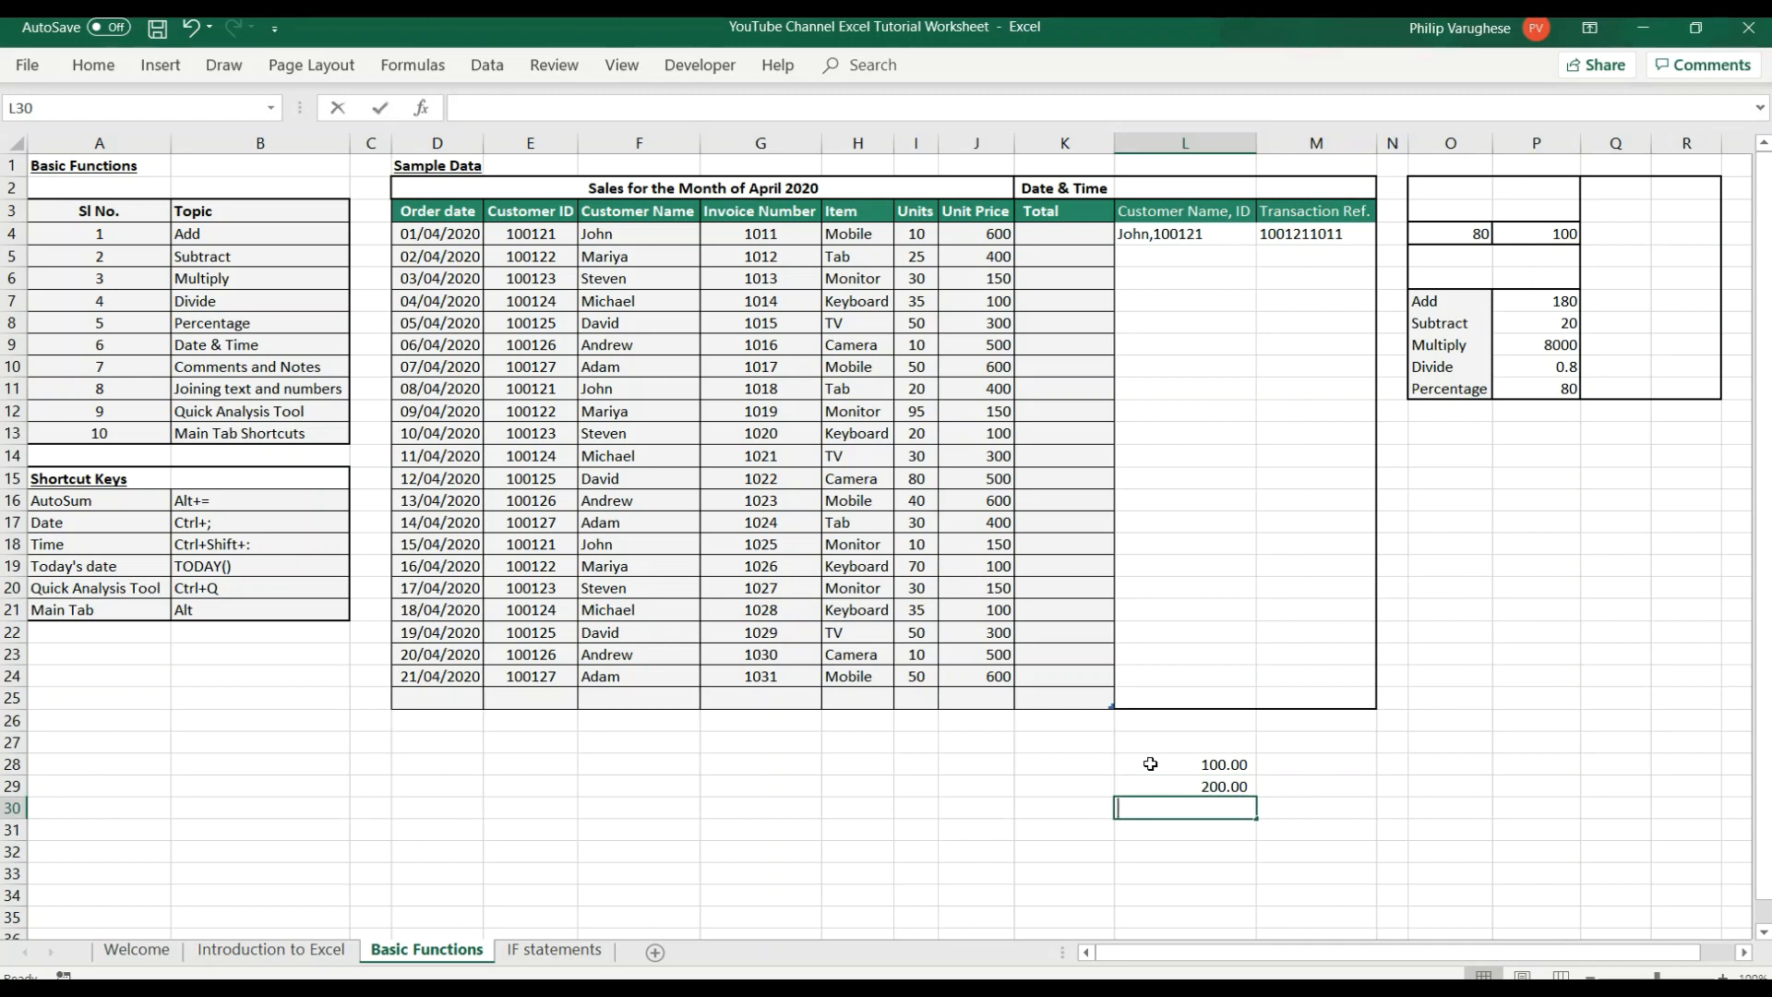
text(300)
key(Return)
Add the three sample values in cell L33 with the formula =L28+L29+L30 and undo the entry.
click(1207, 875)
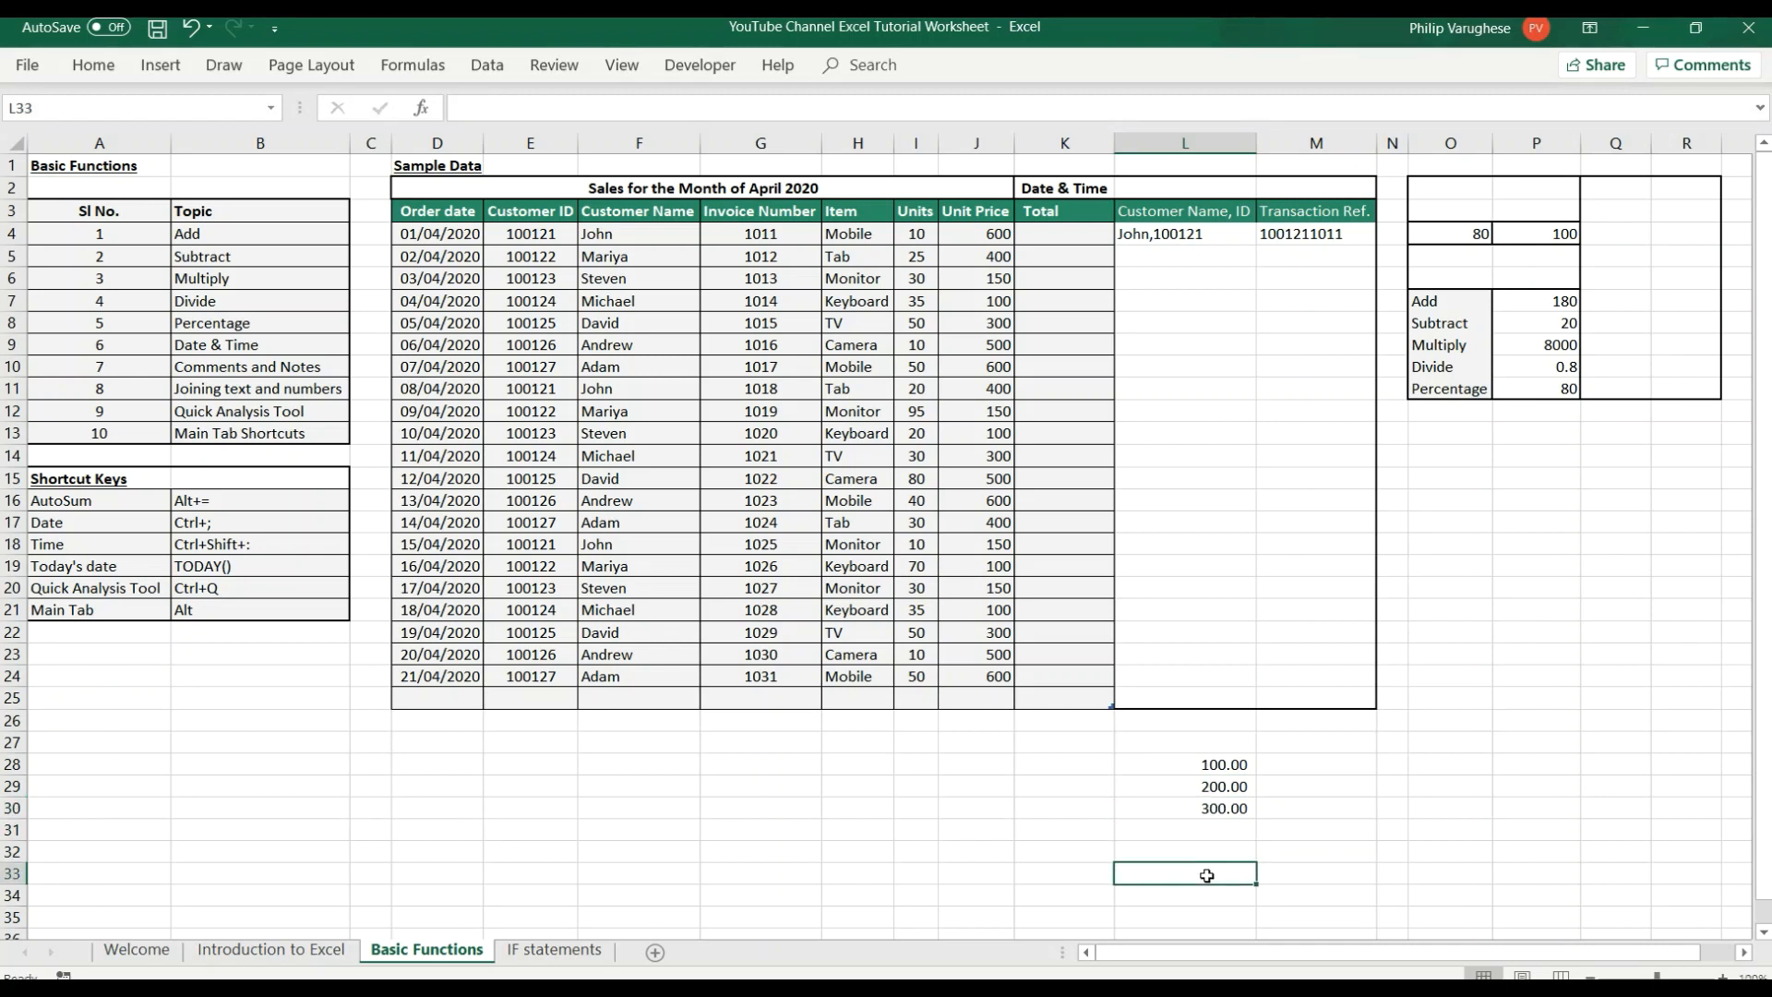
text(=)
click(1221, 766)
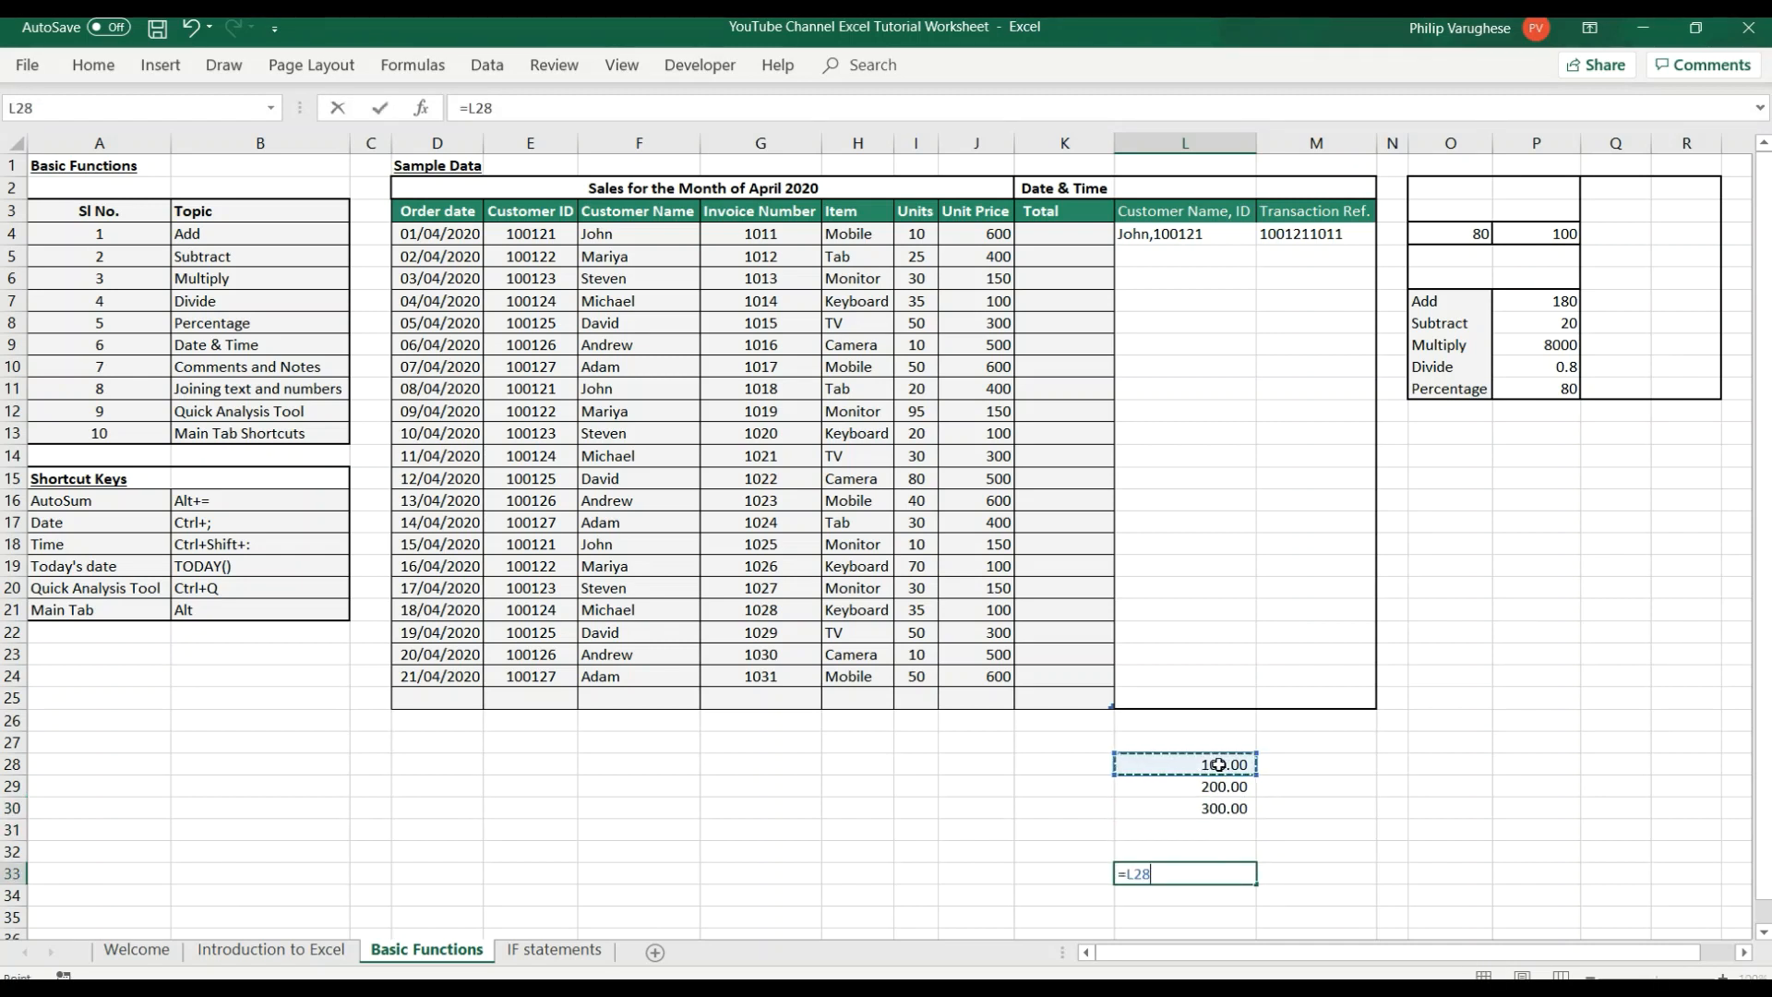
text(+)
click(1221, 784)
text(+)
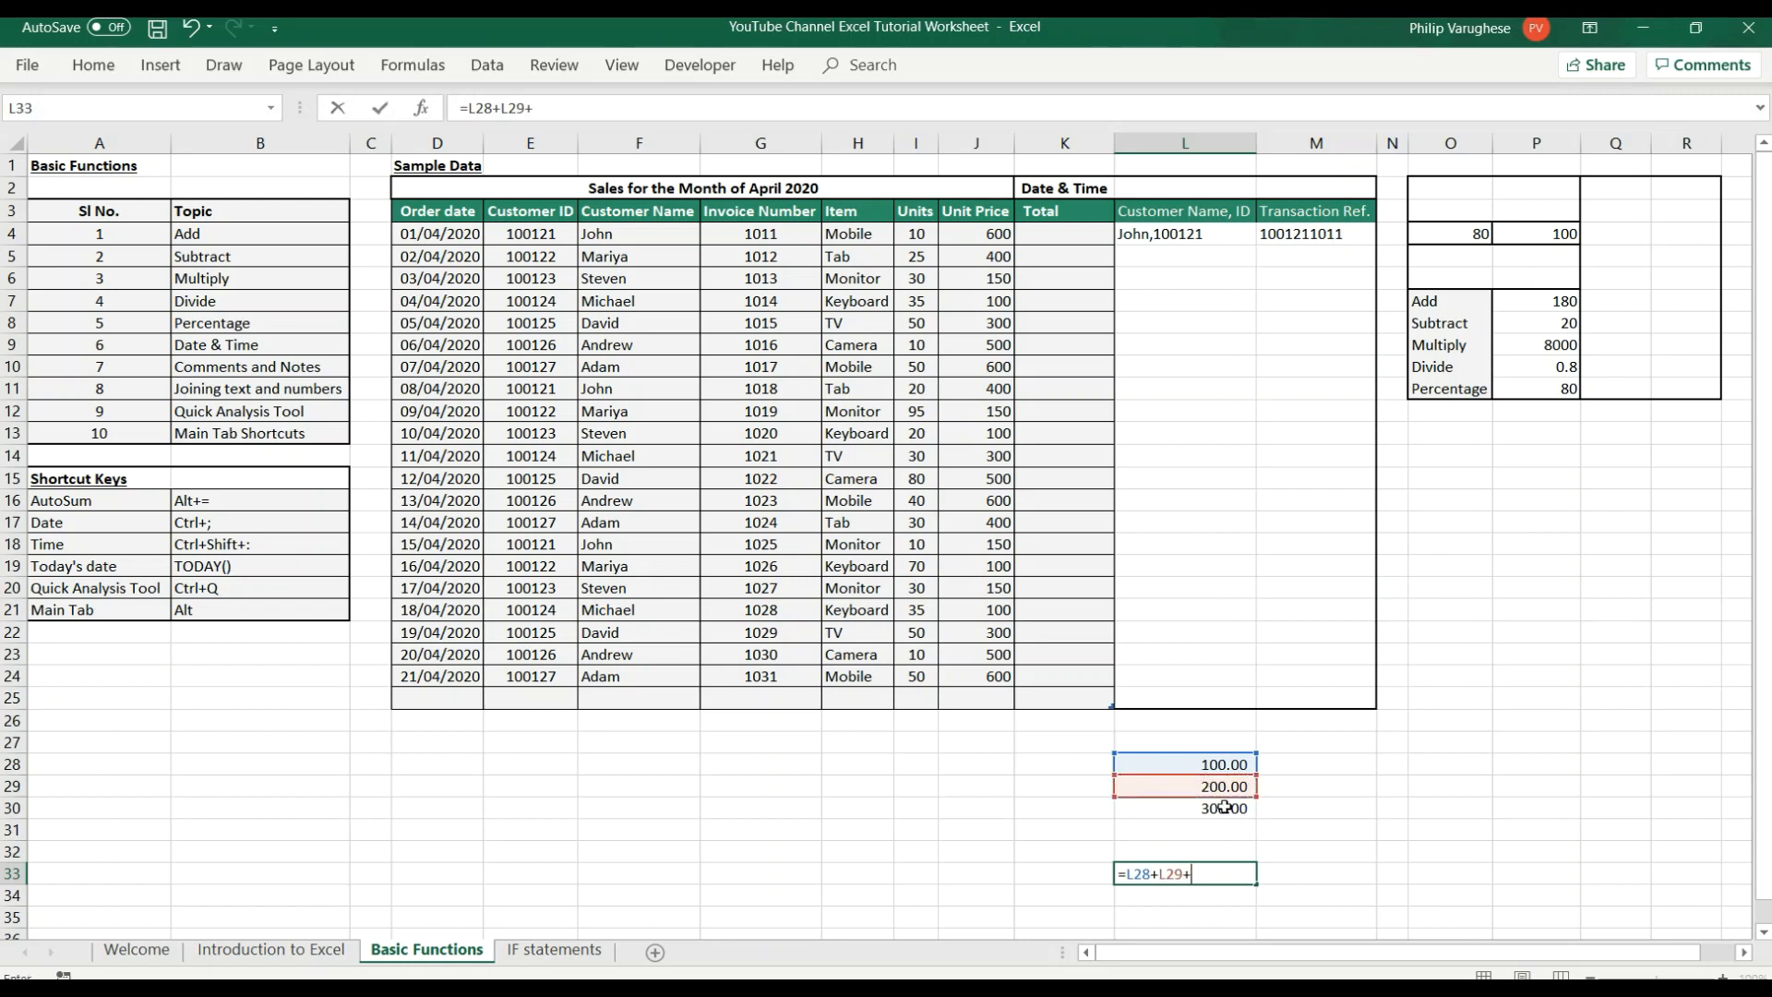
click(1225, 808)
key(Return)
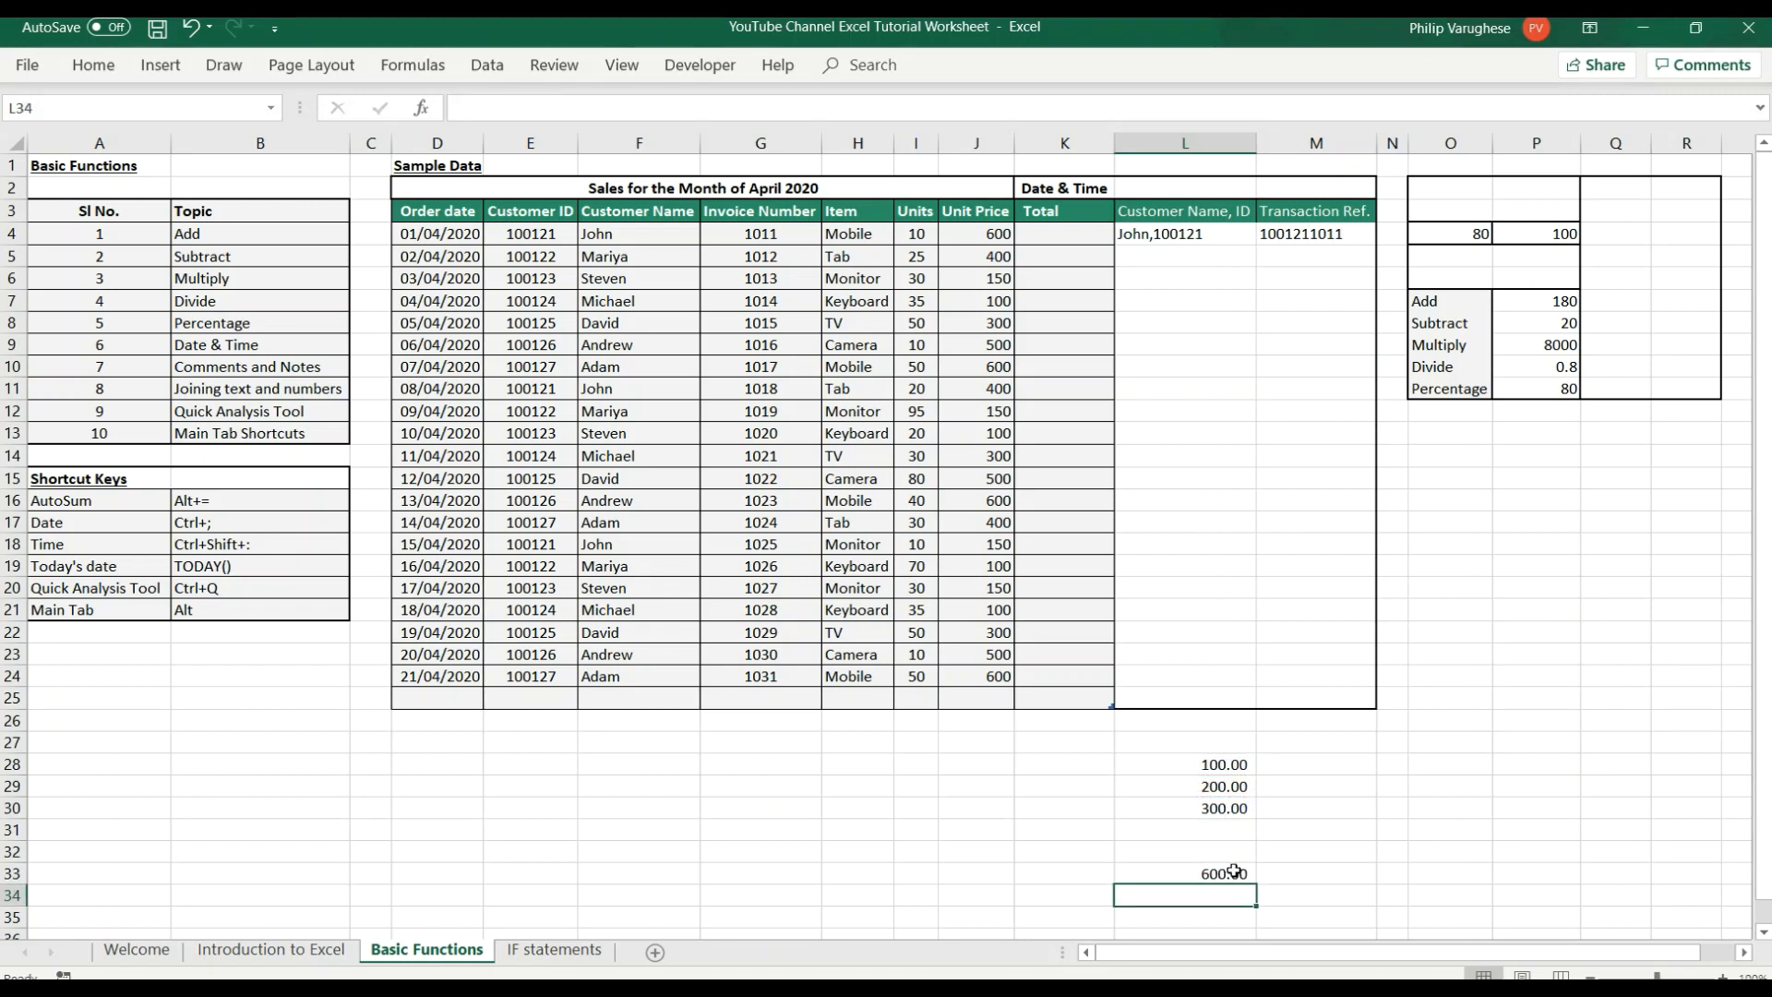
key(ctrl+z)
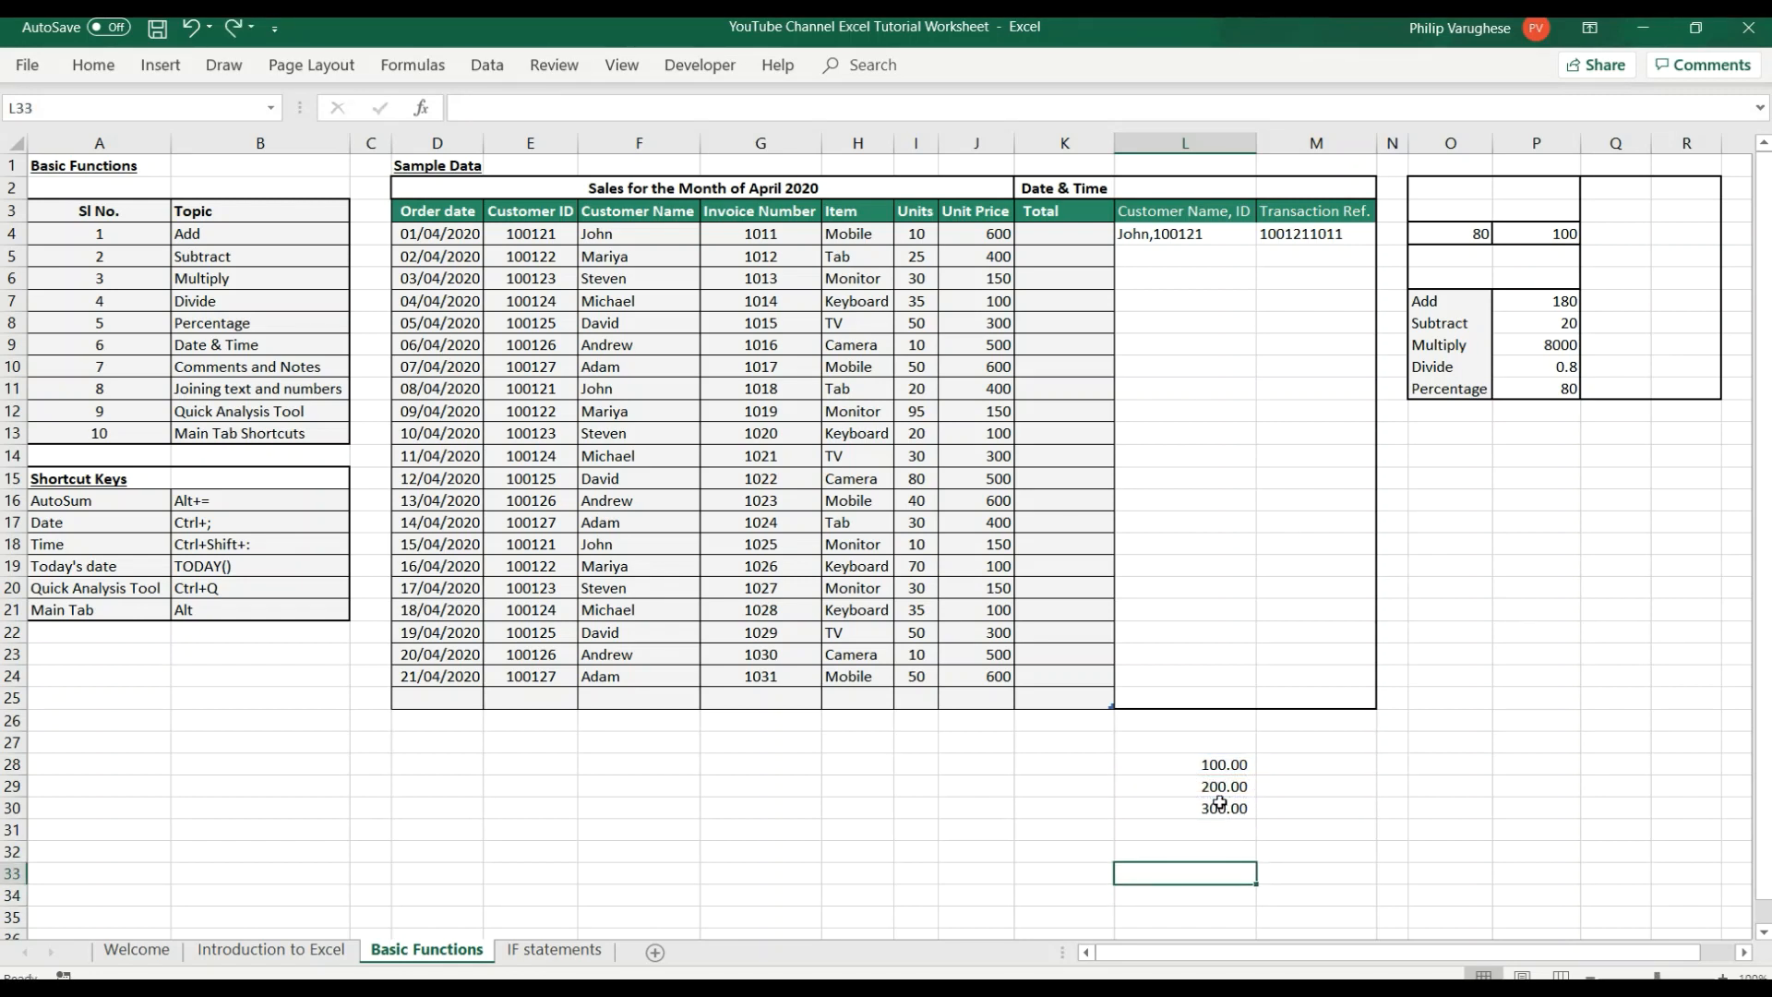
Total the sample values in L28:L30 with AutoSum and undo the result.
drag(1182, 766, 1187, 808)
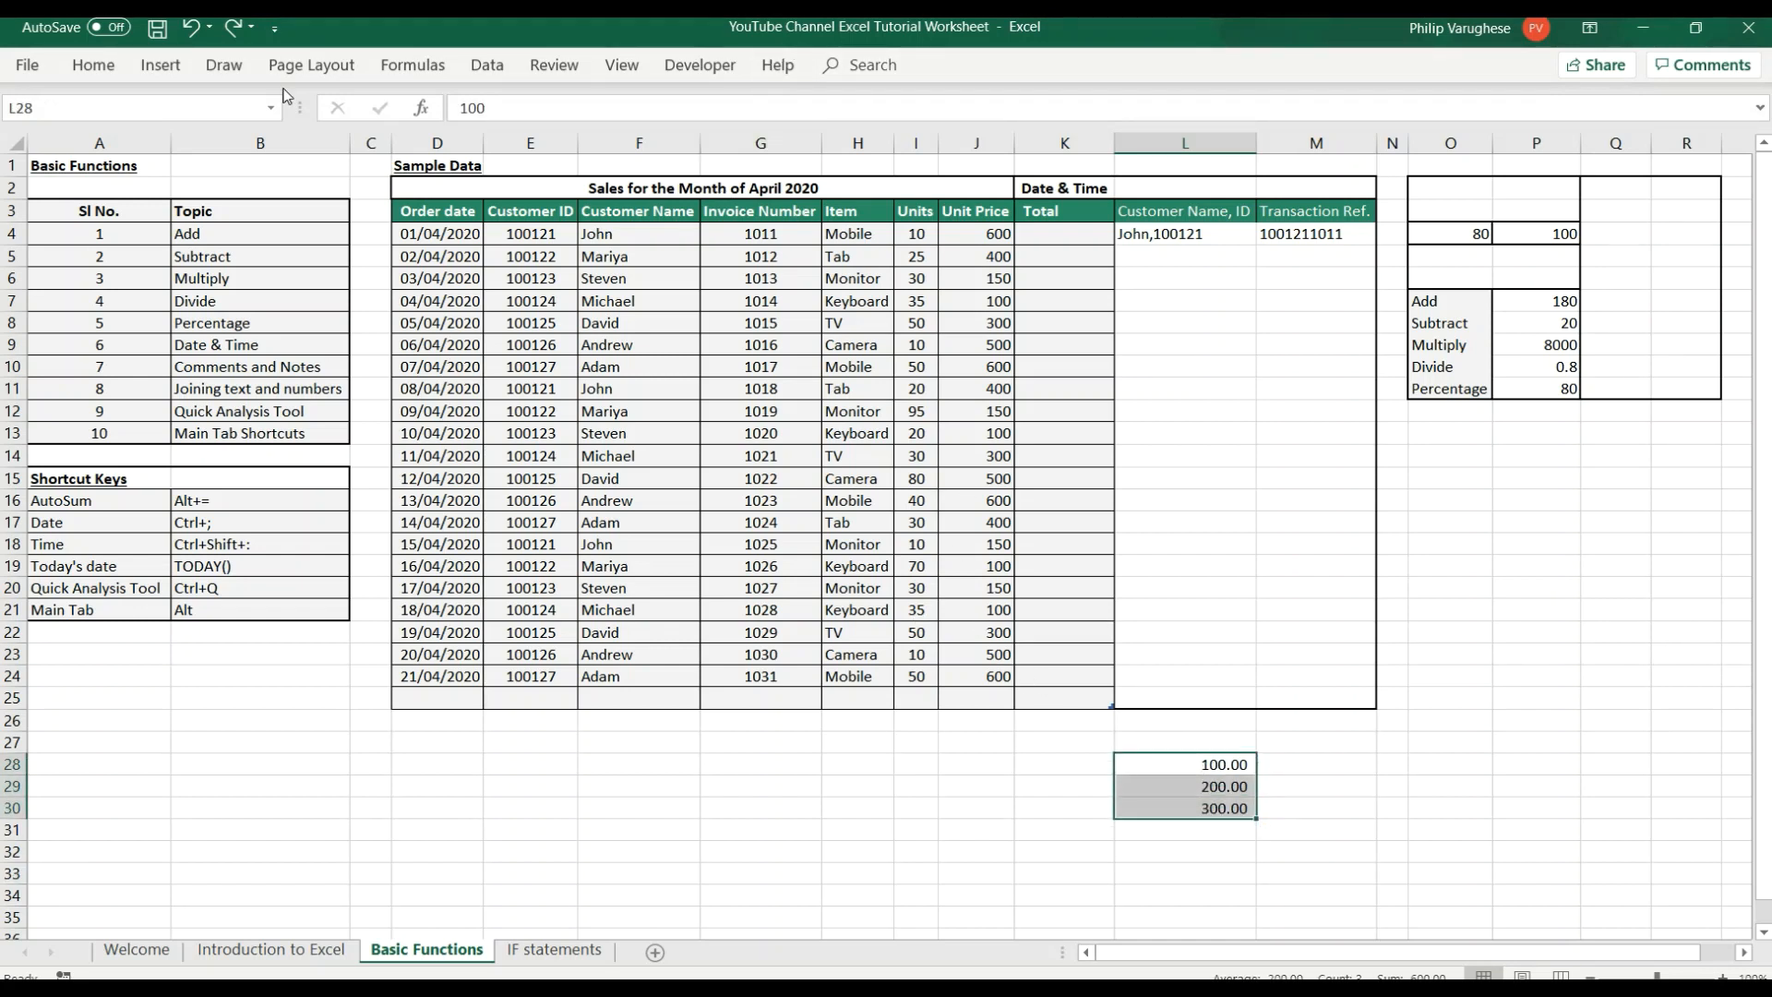
click(93, 65)
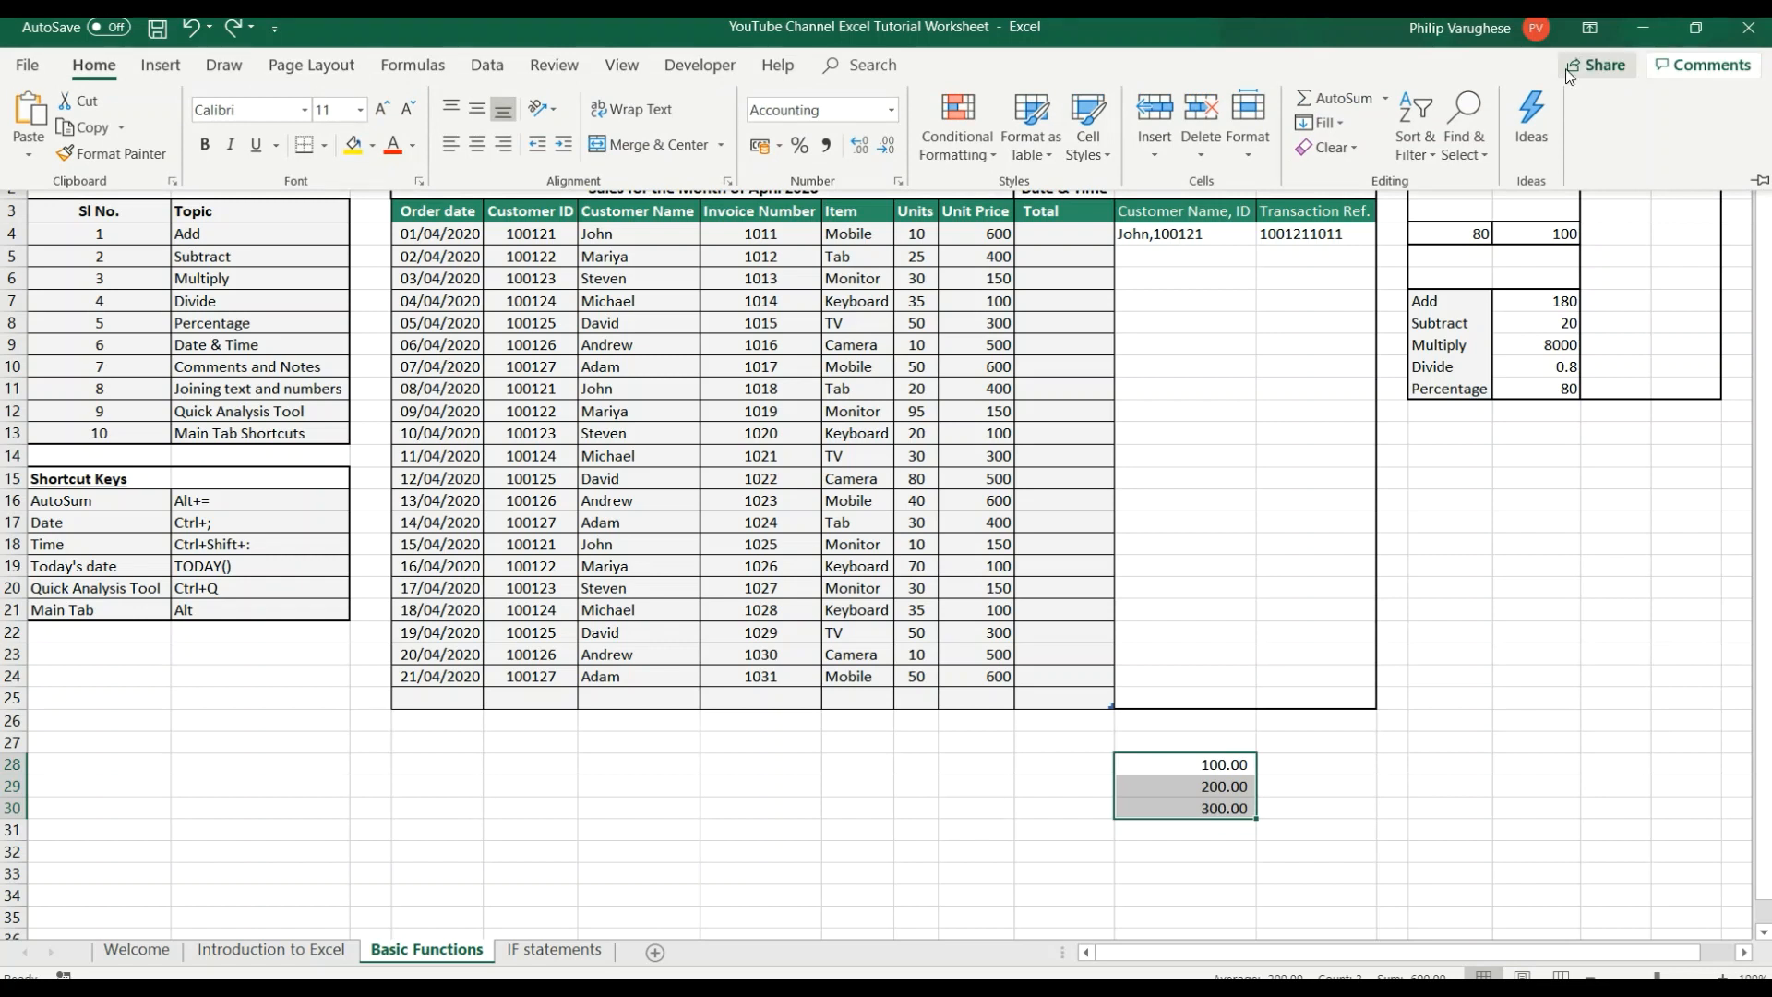
click(1338, 104)
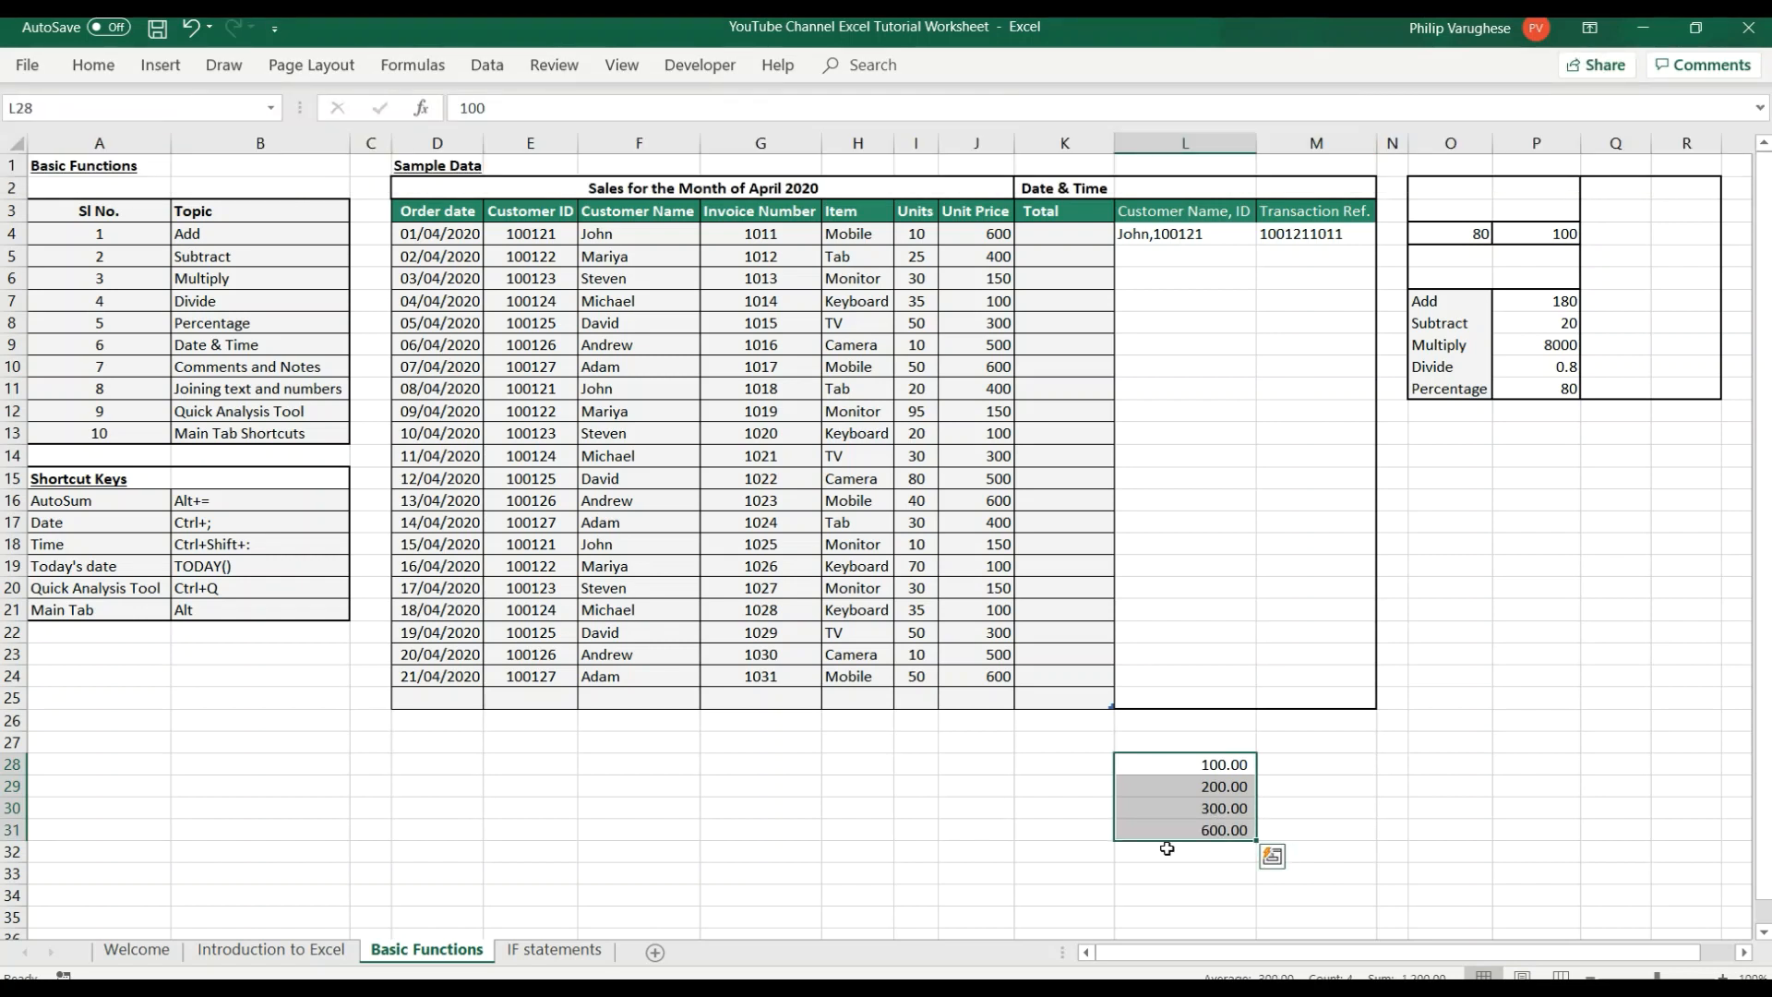
click(1215, 830)
key(ctrl+z)
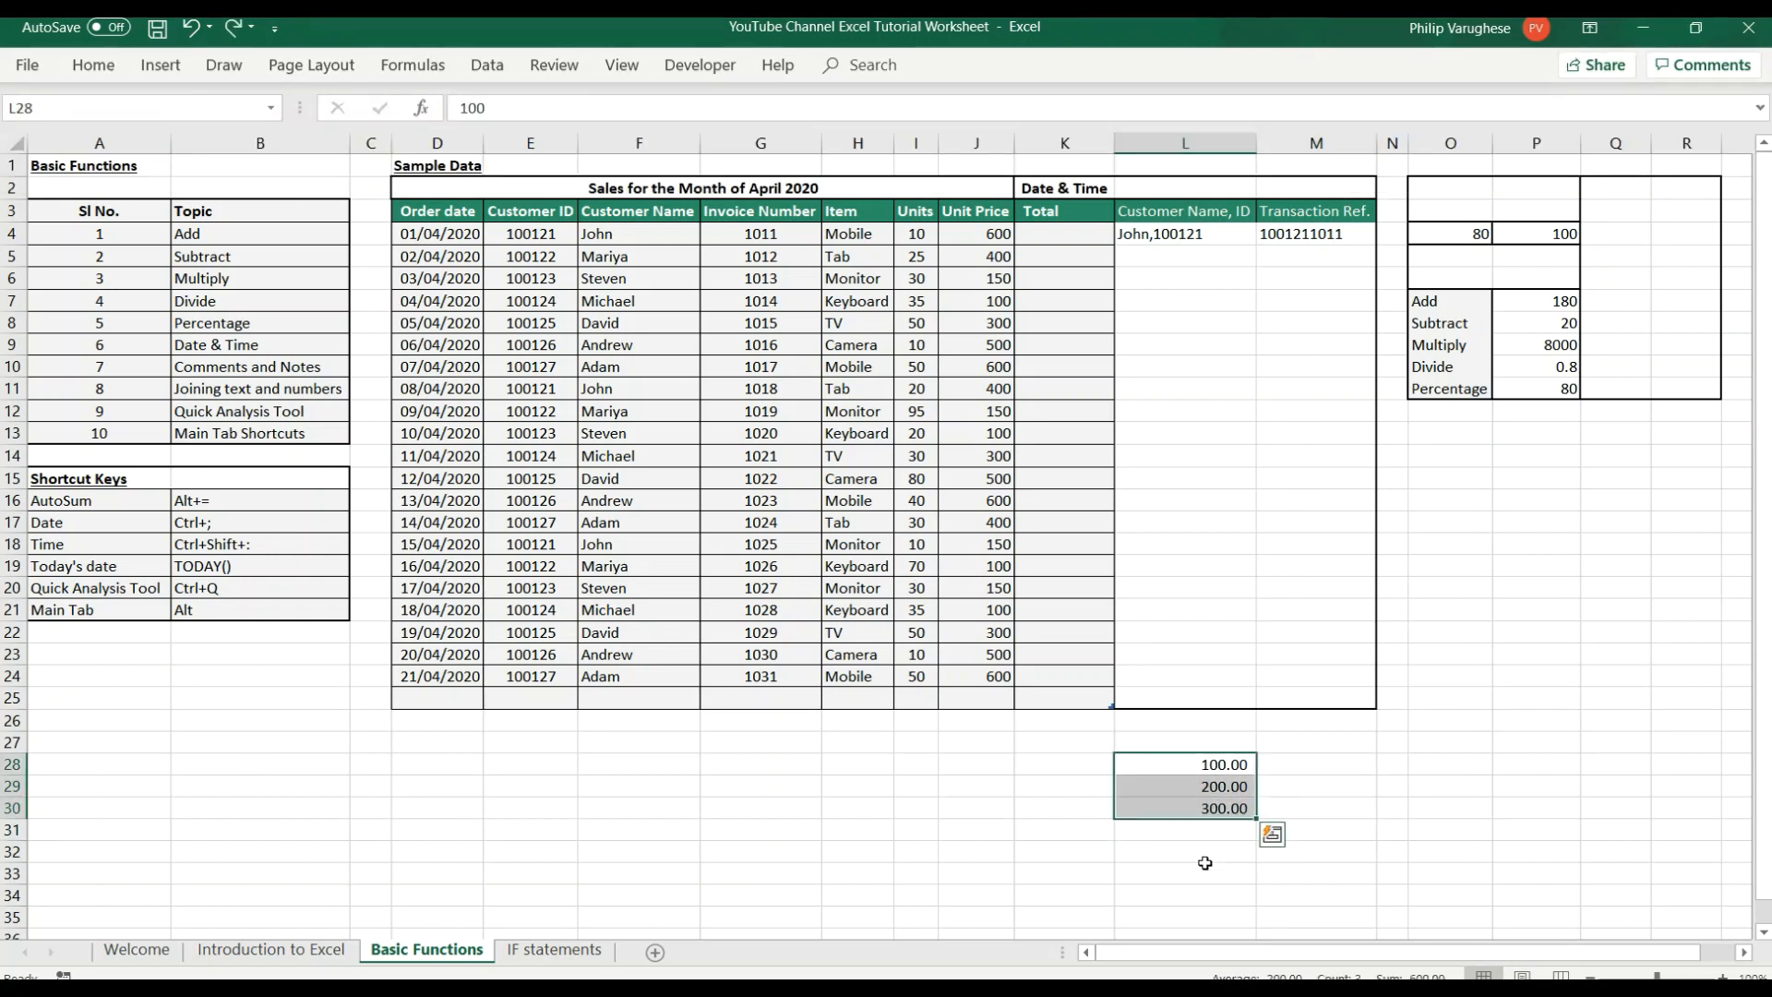
click(1592, 831)
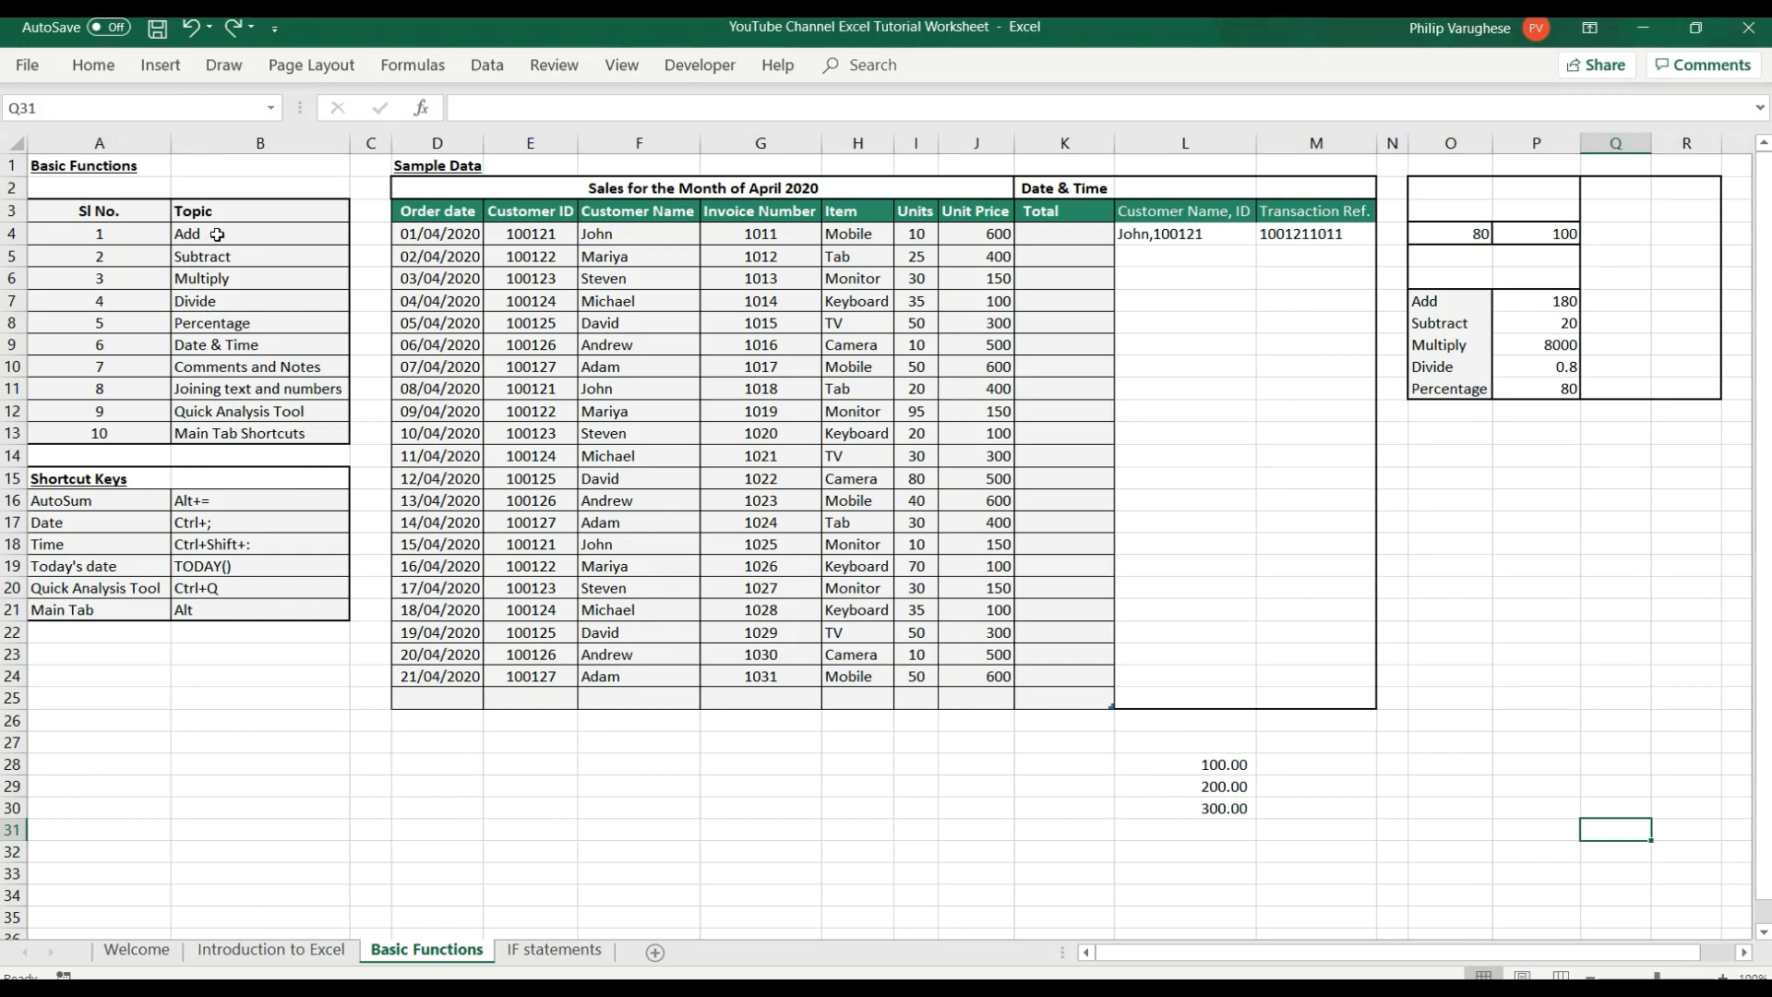
click(223, 239)
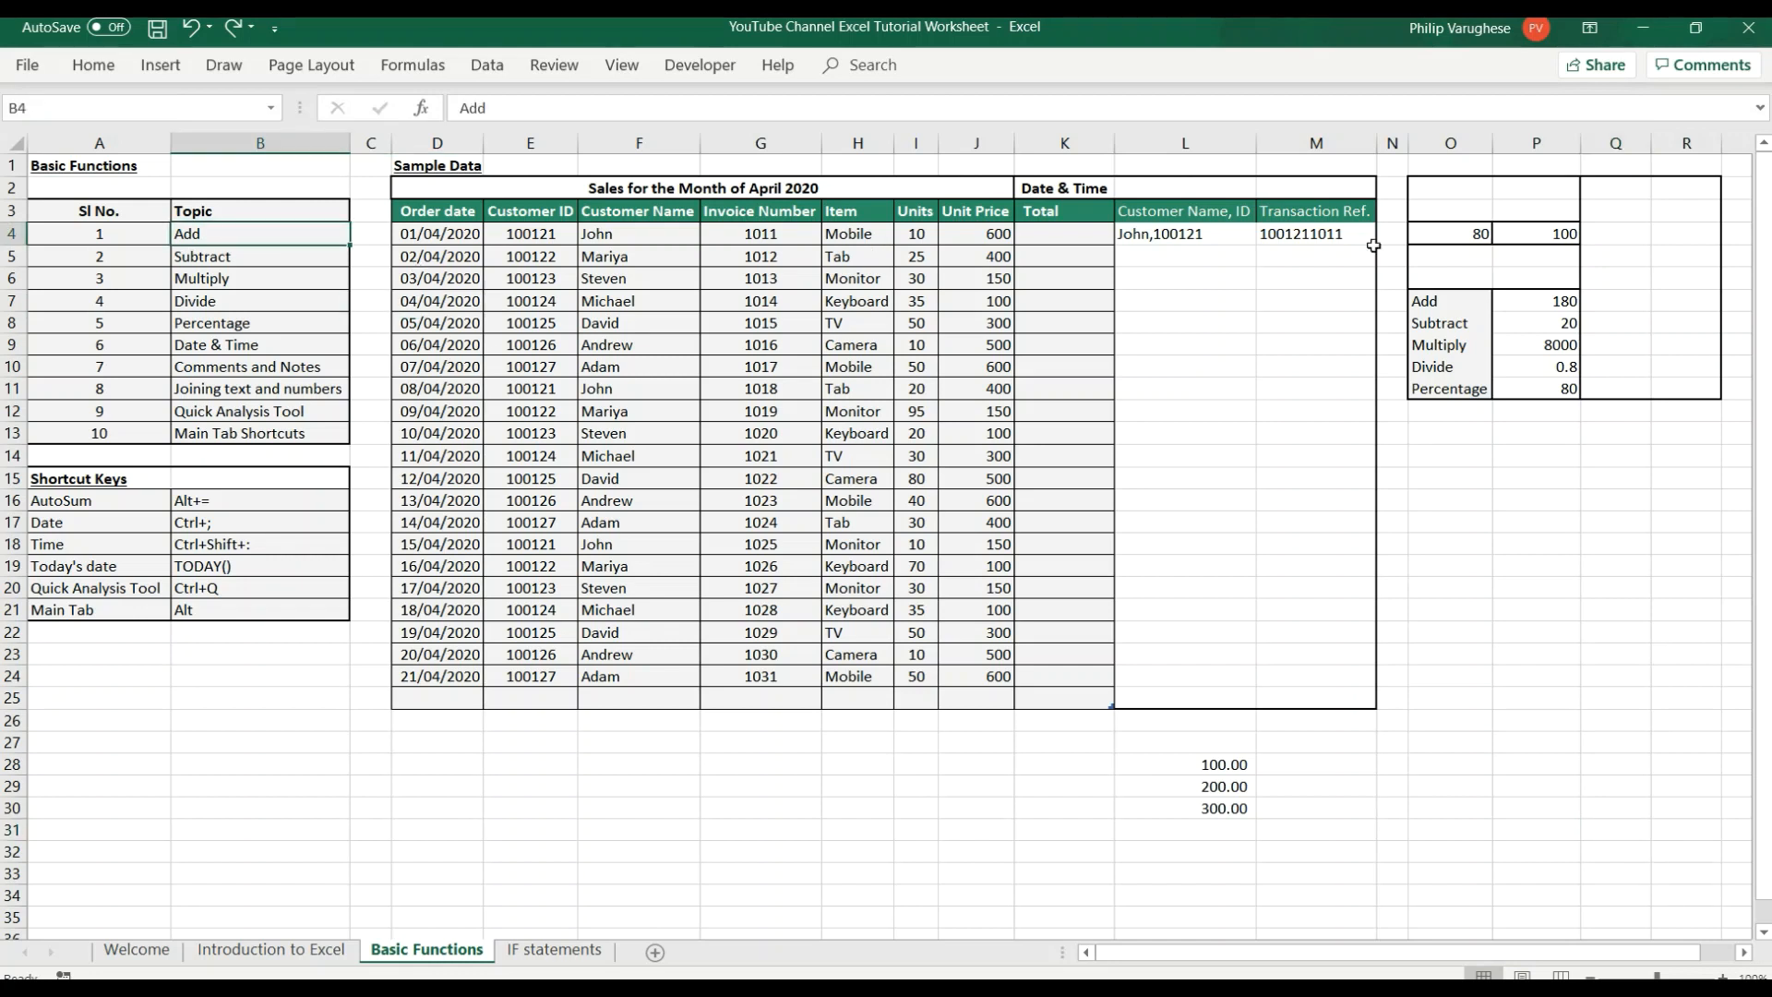
click(255, 325)
click(251, 346)
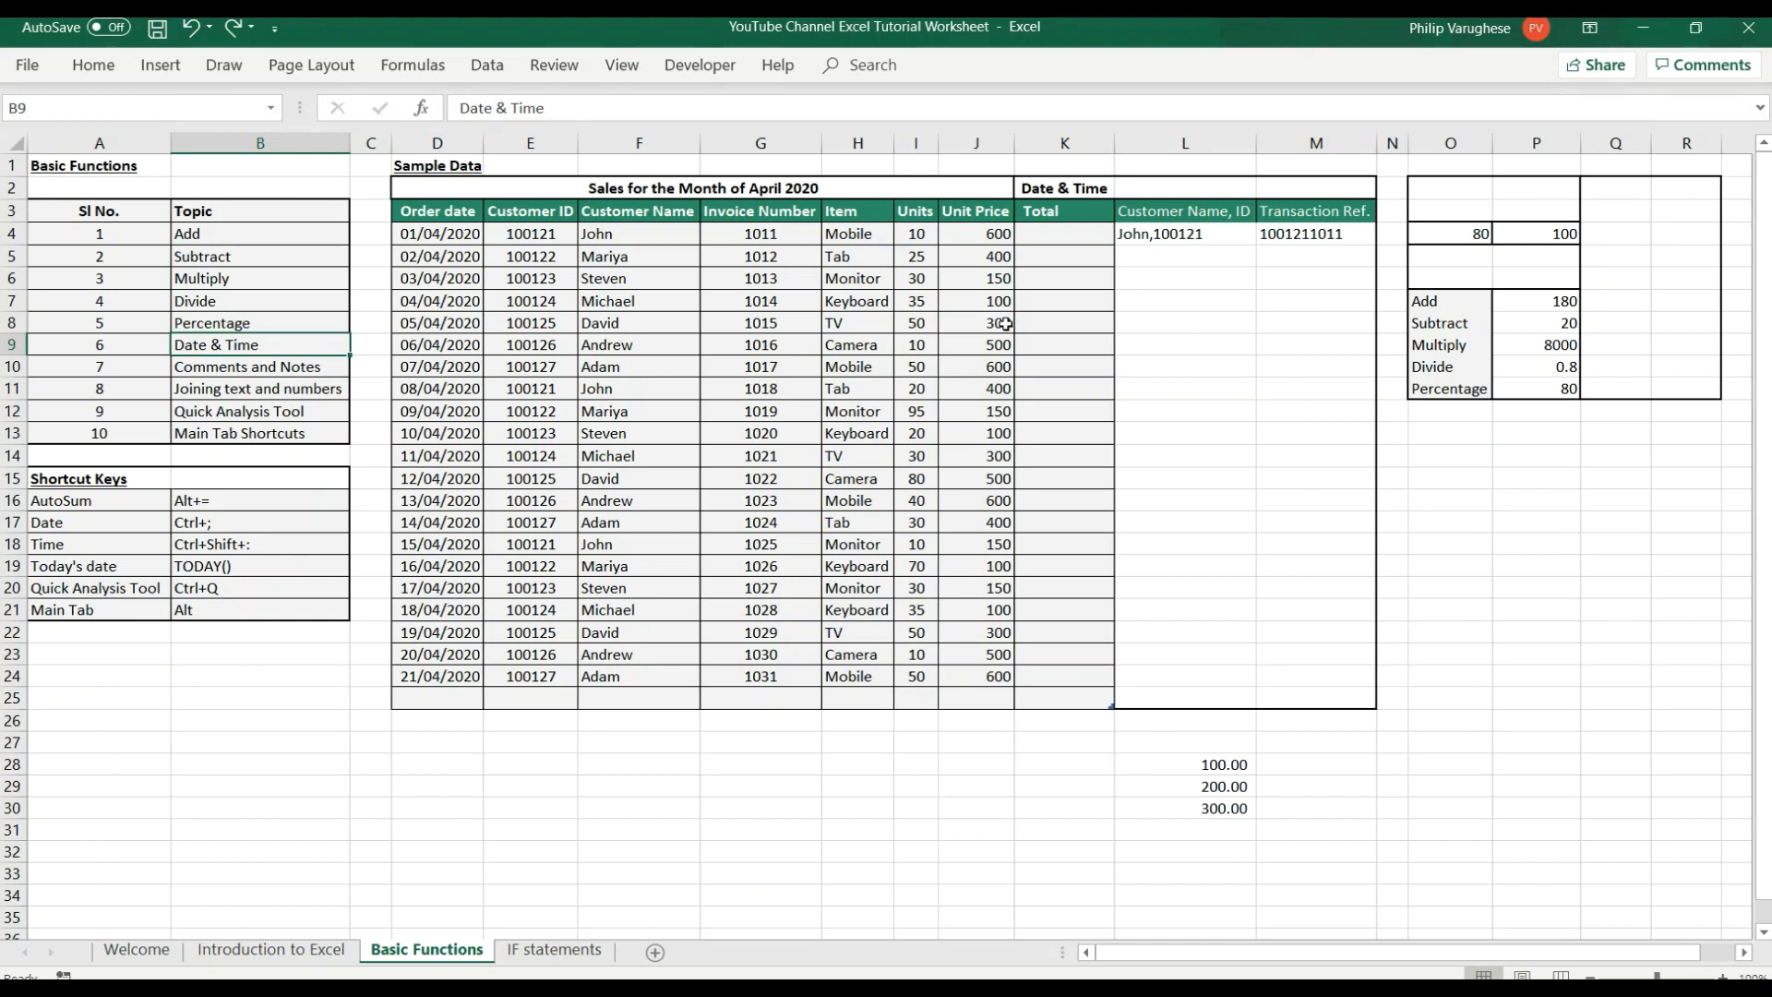
Clear the sample values 100, 200 and 300 from column L below the sales table.
click(1272, 783)
drag(1207, 769, 1218, 831)
key(F2)
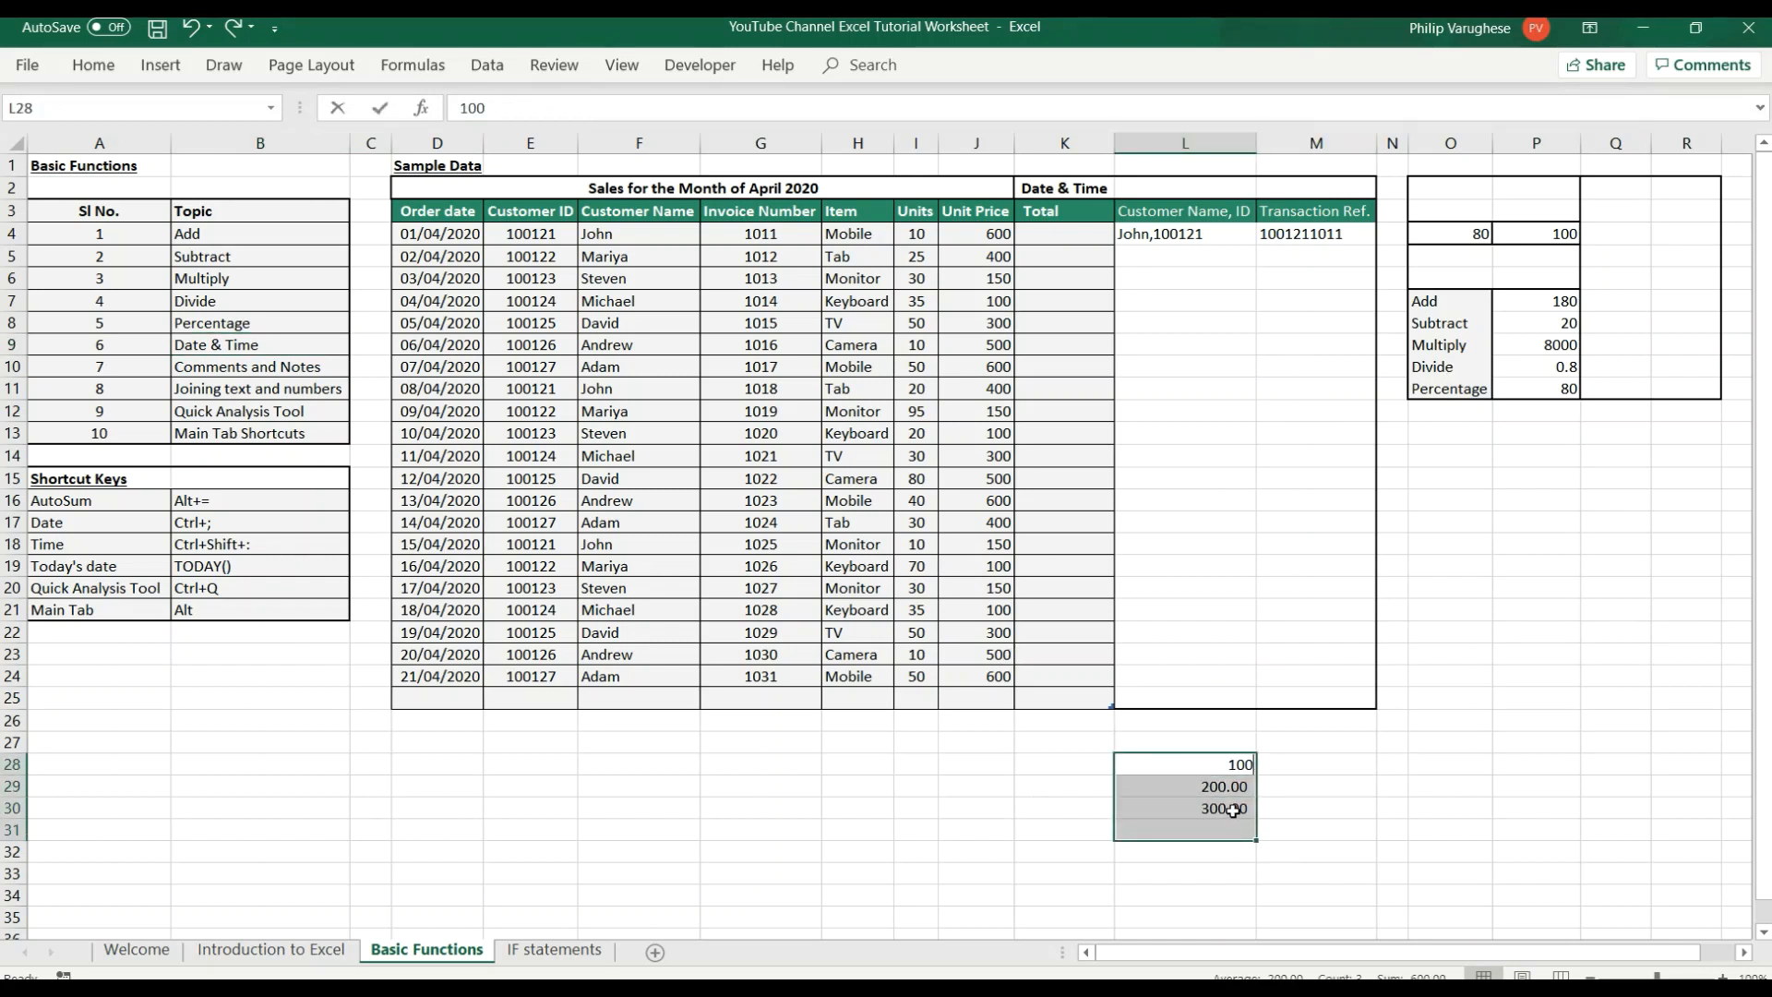
key(BackSpace)
drag(1196, 774, 1195, 807)
drag(1189, 764, 1207, 845)
key(Delete)
click(1048, 240)
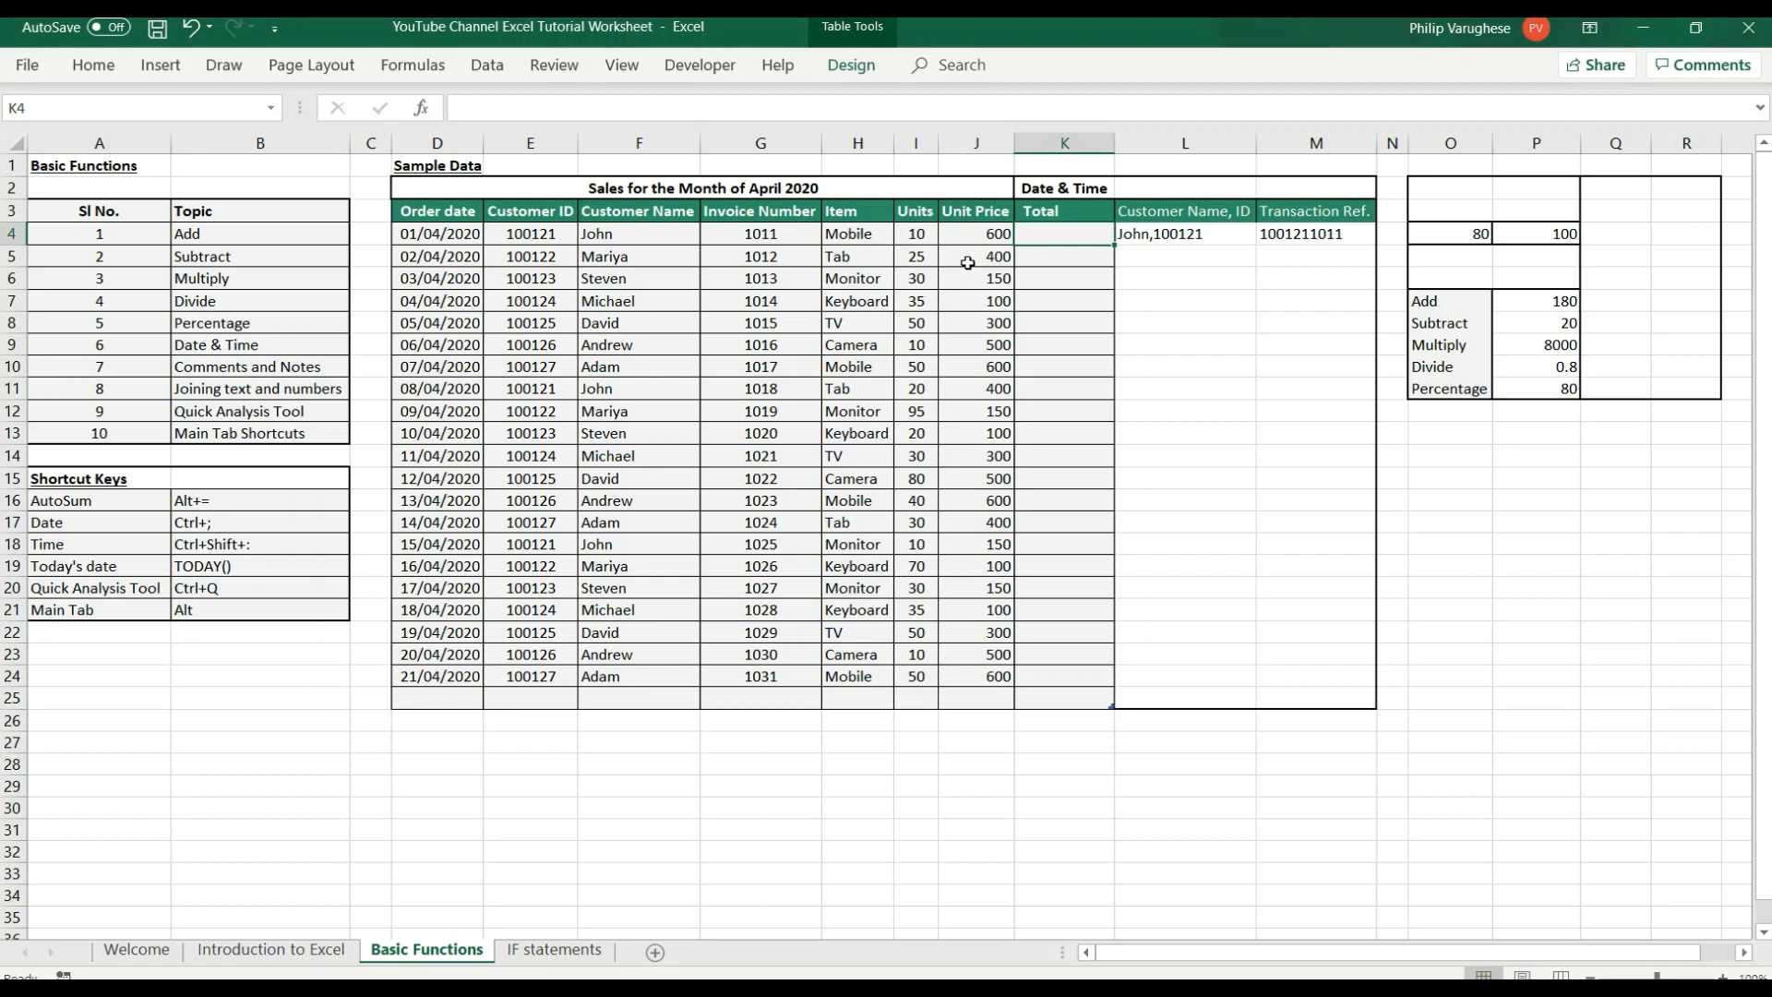
click(1124, 410)
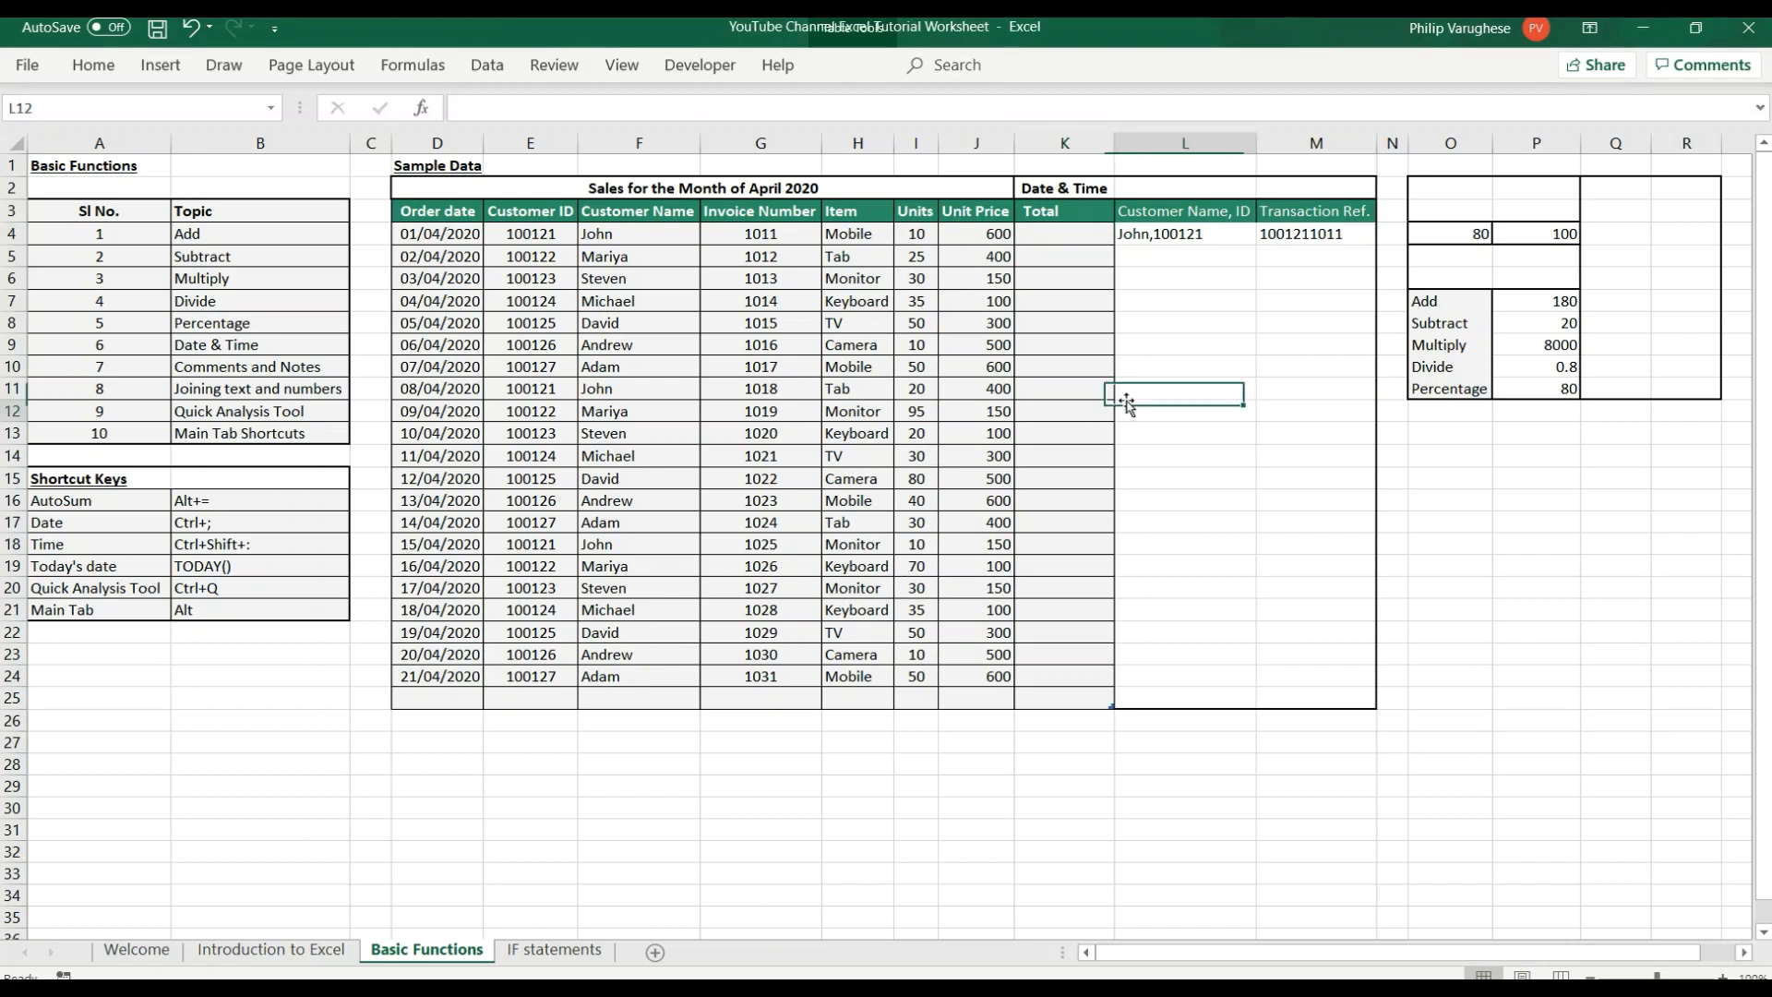
click(1065, 237)
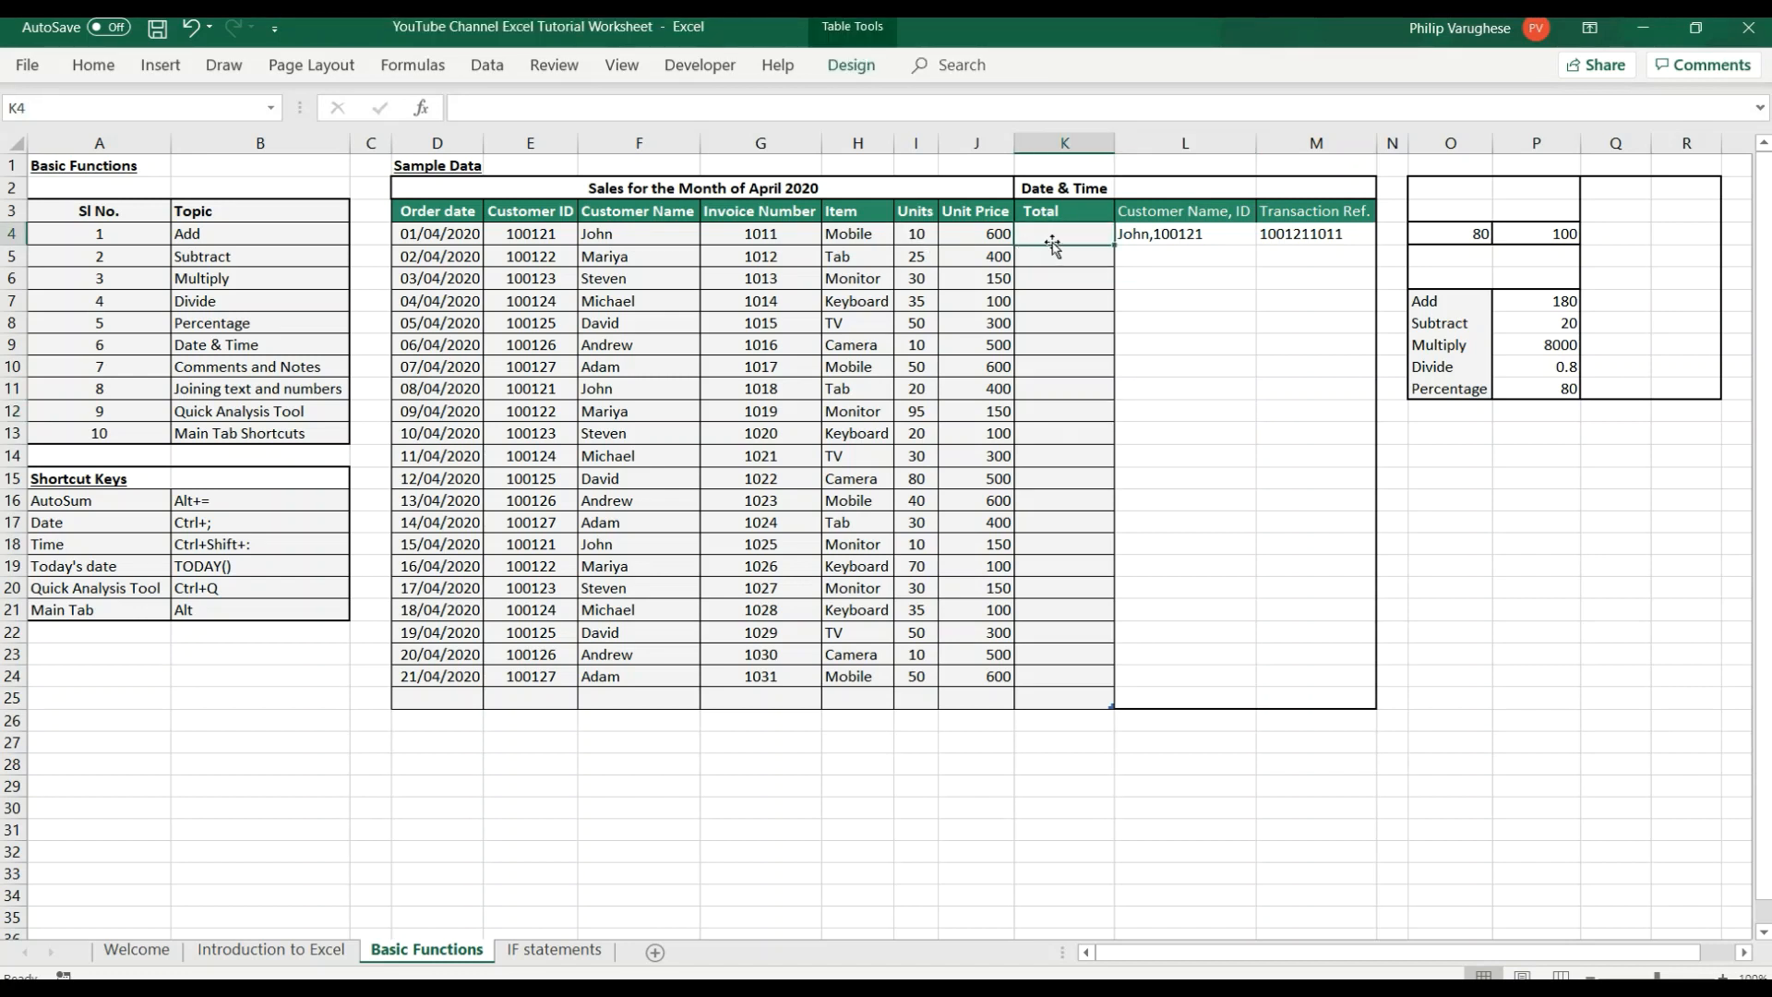
text(=)
click(920, 233)
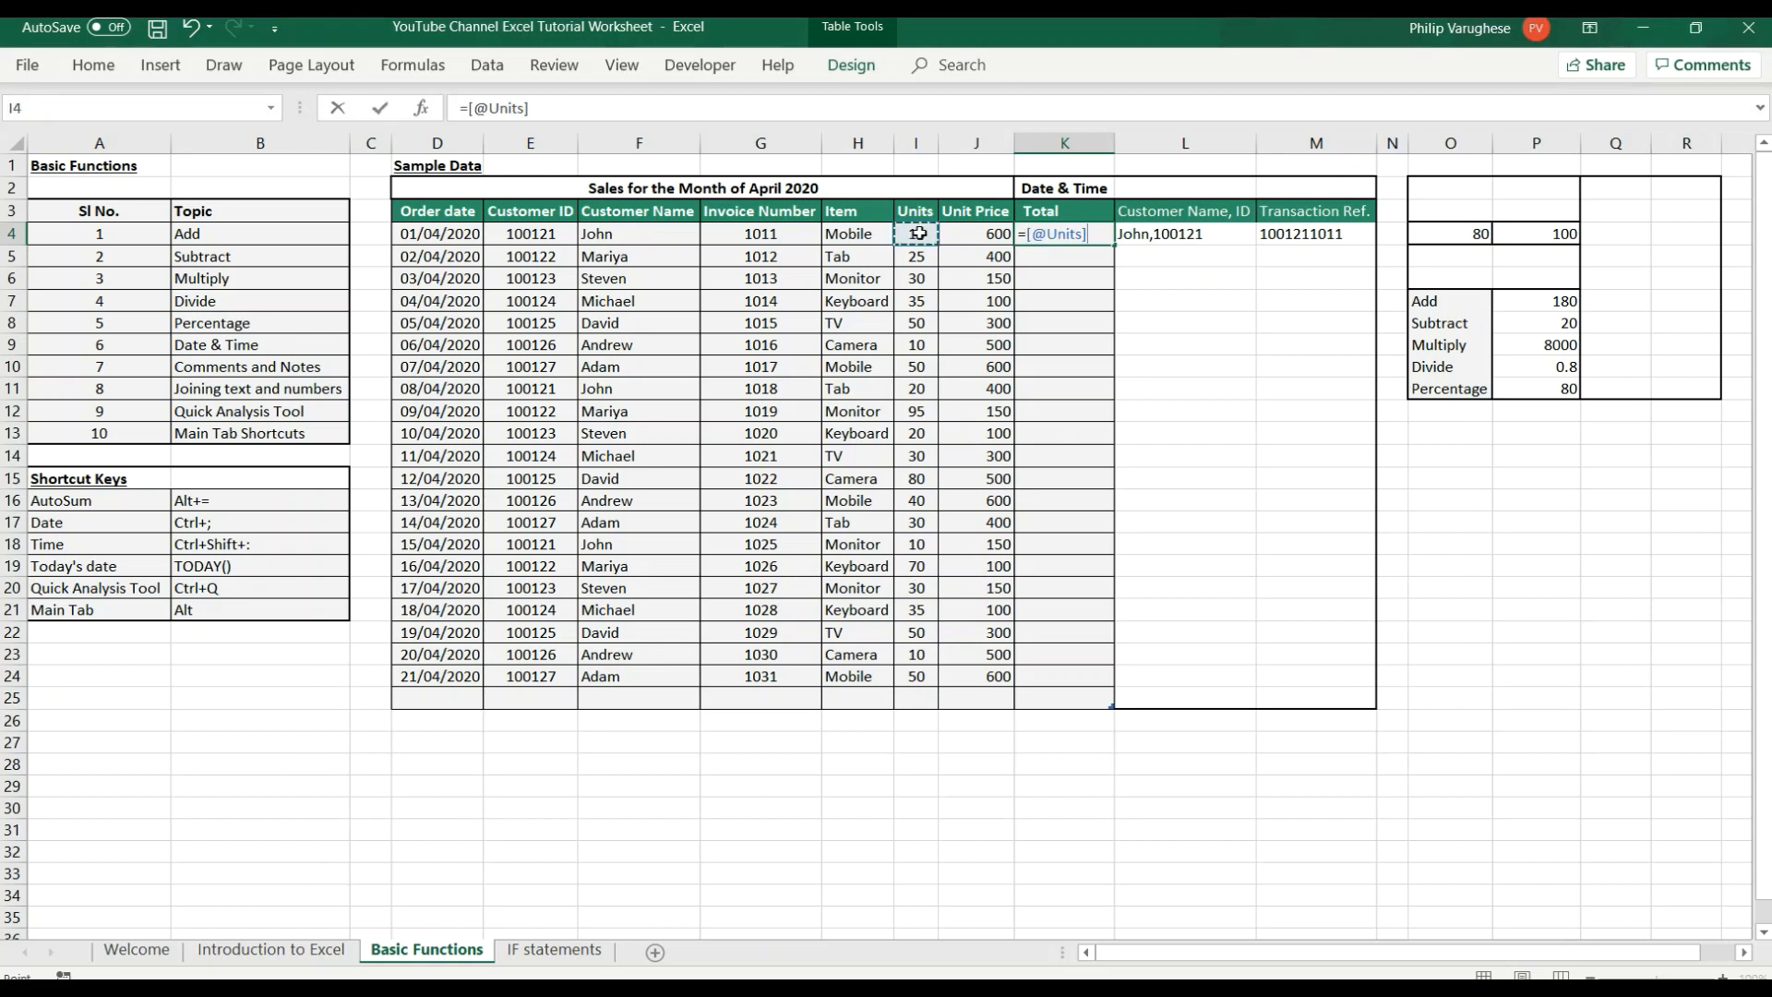
text(*)
click(960, 234)
key(Return)
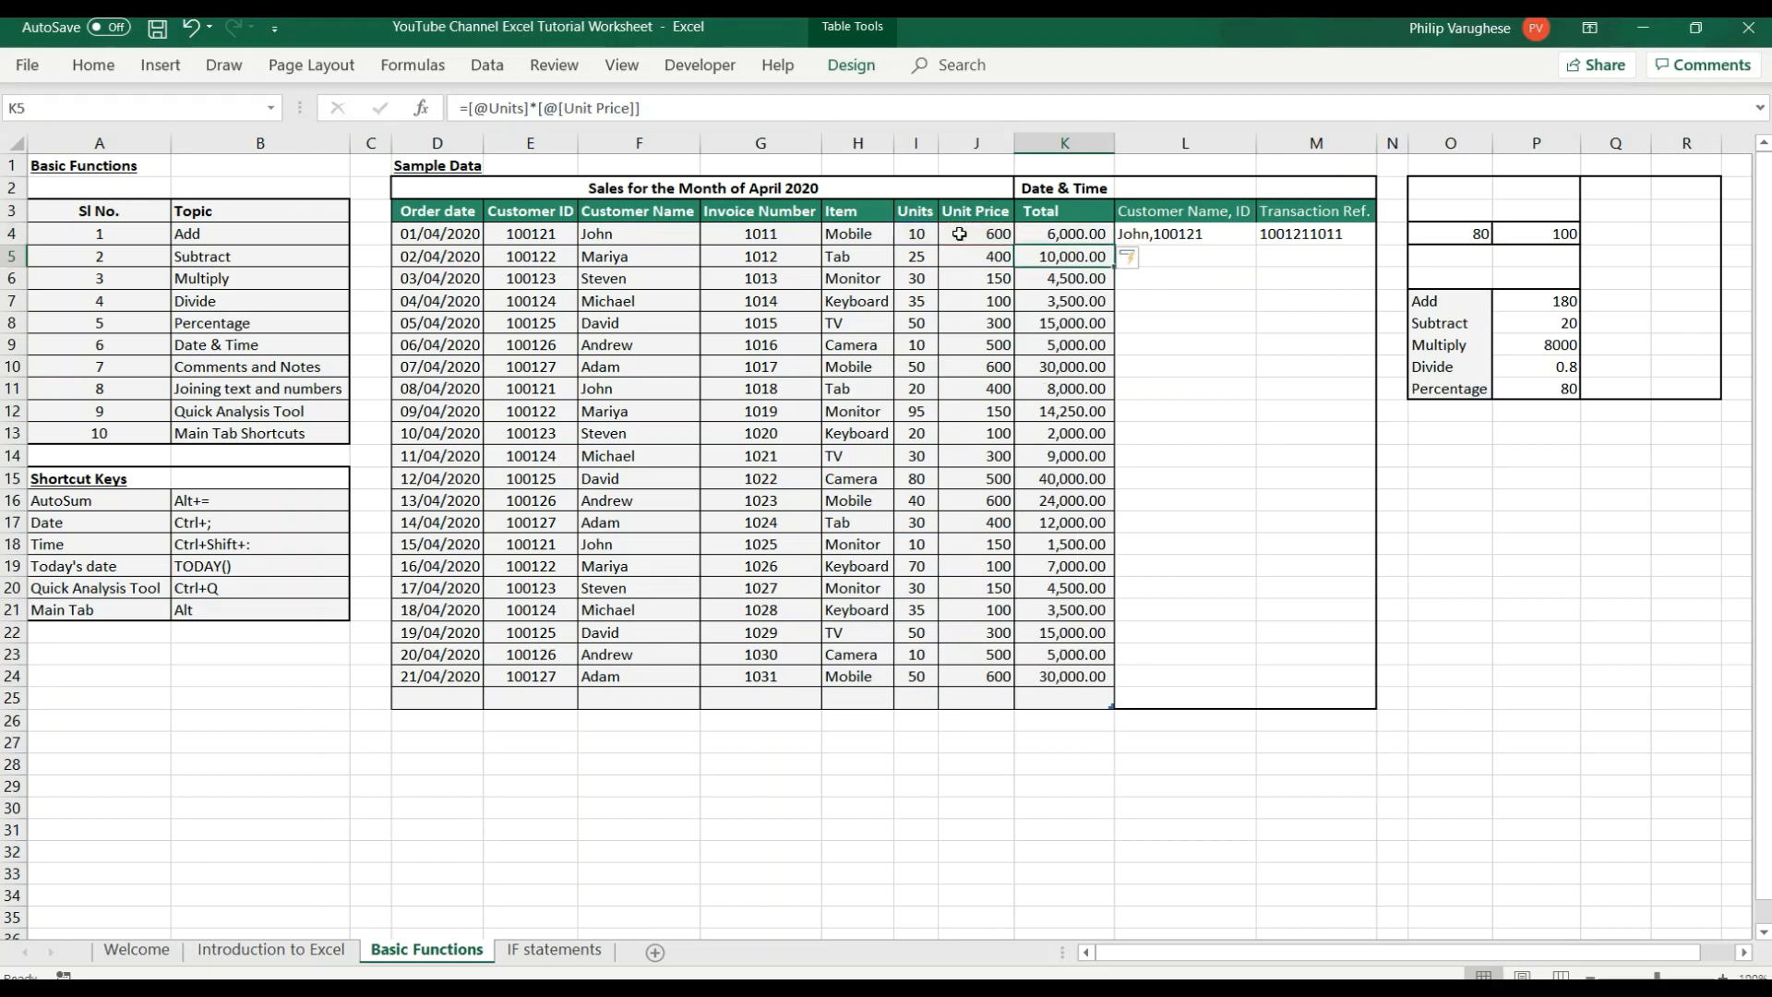
click(1063, 229)
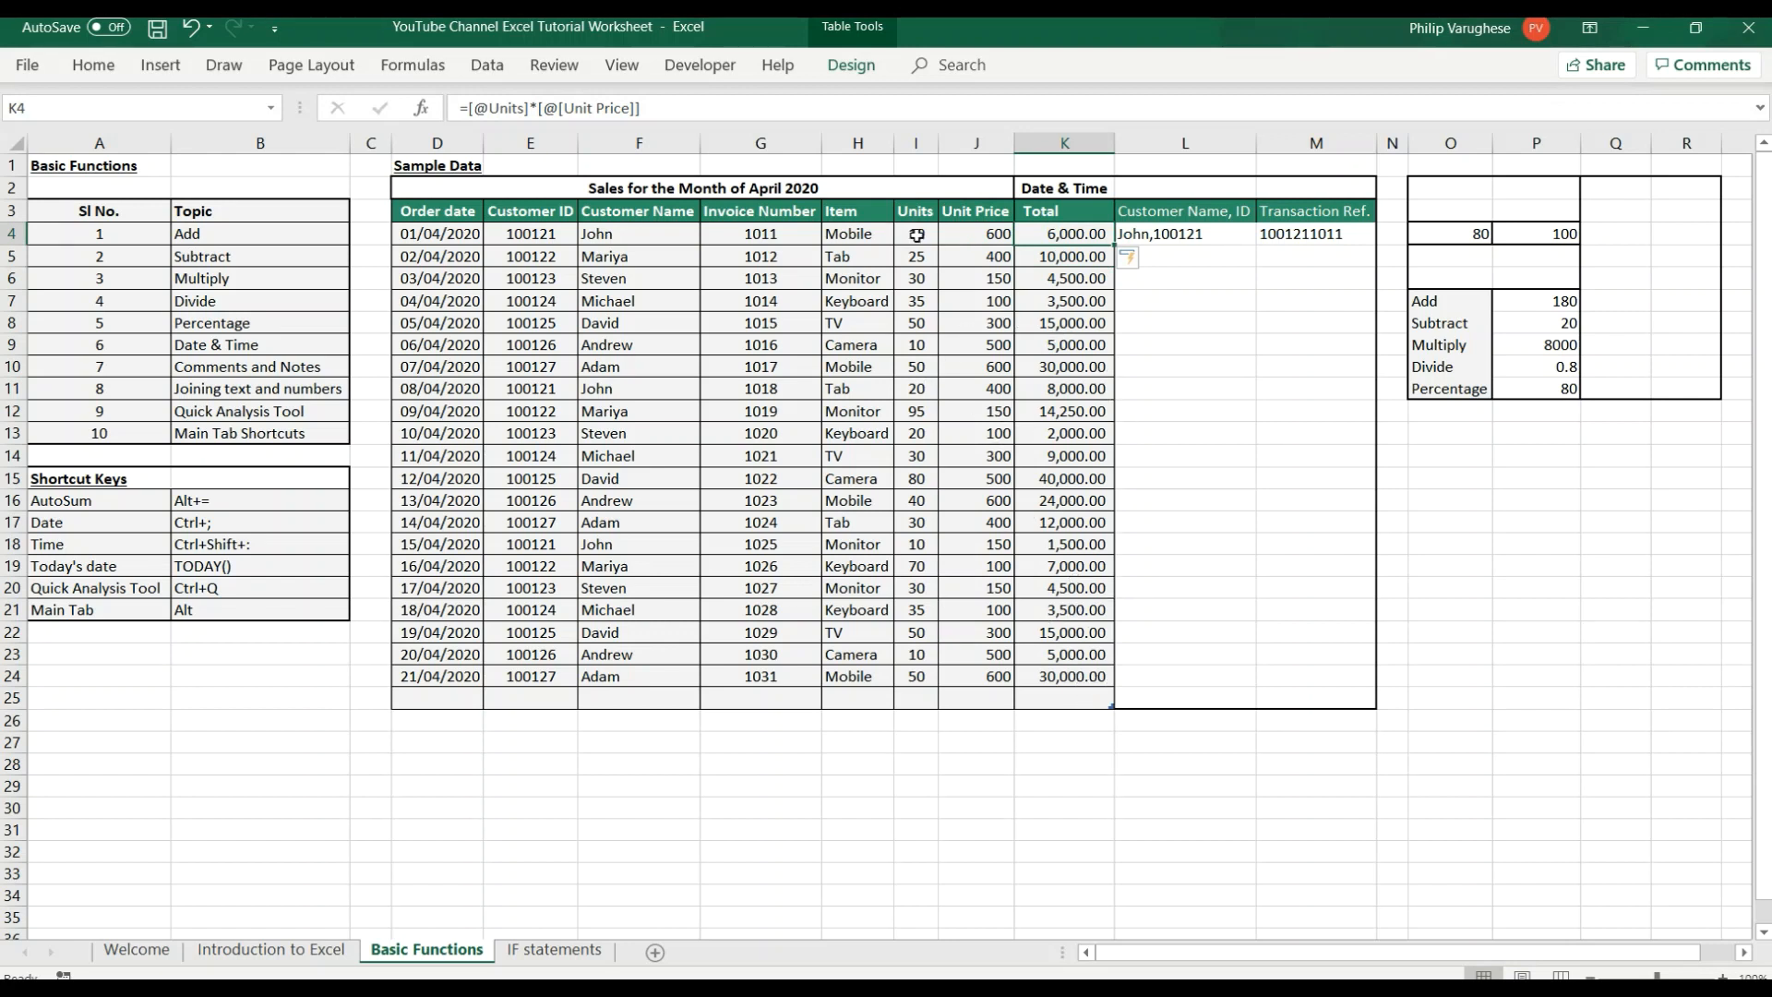
Copy the Units and Unit Price data in I4:J24 and paste it as values starting at cell I28.
drag(916, 234, 1016, 685)
key(ctrl+c)
scroll(942, 811, down, 2)
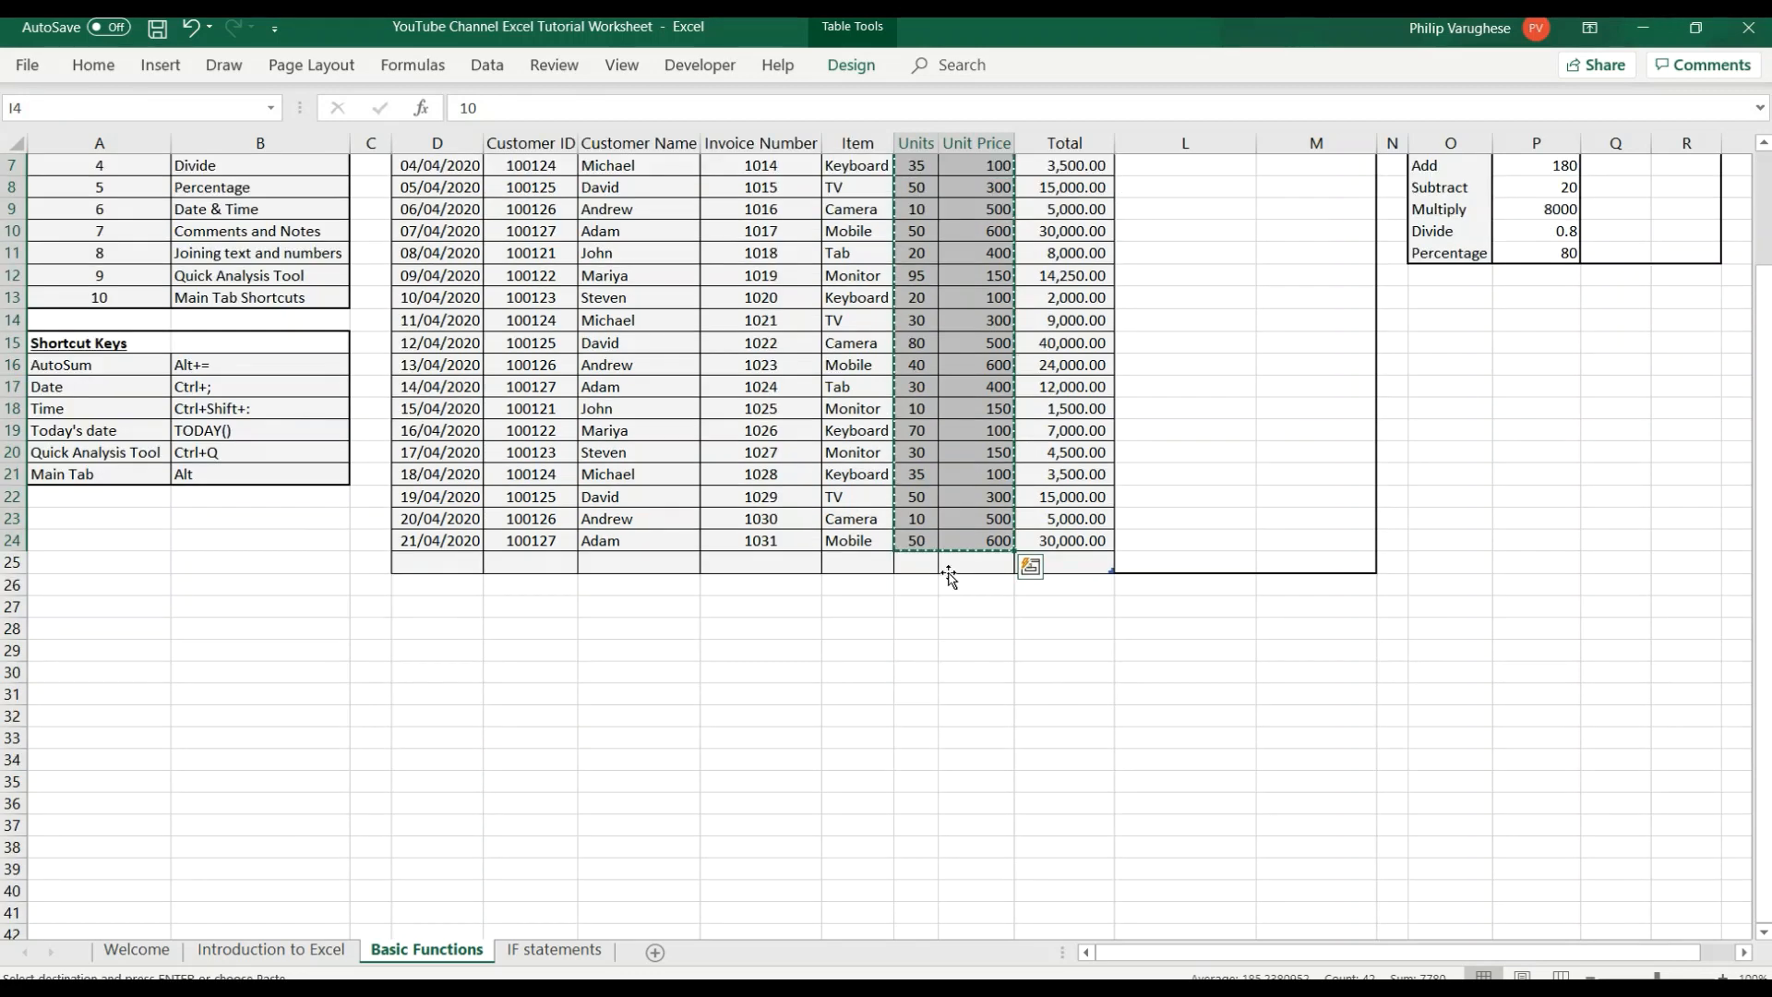
click(929, 631)
right_click(930, 633)
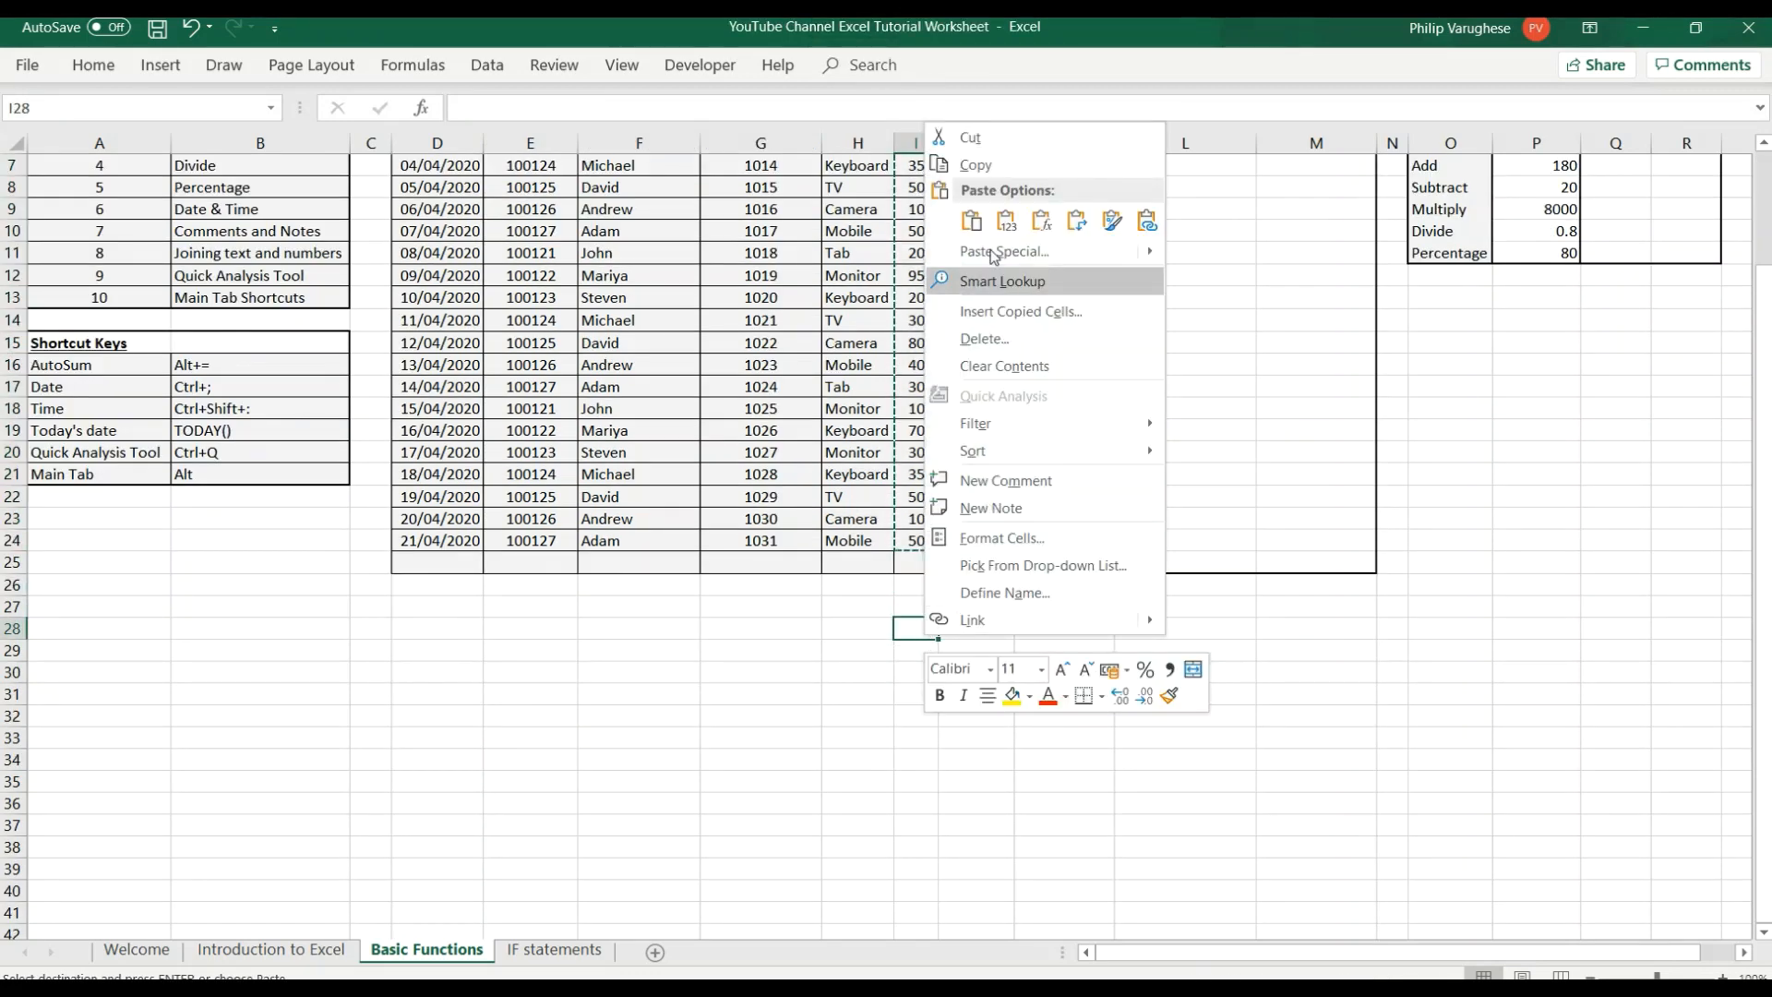
click(1006, 220)
Enter the formula =I28*J28 in cell K28 beside the pasted values.
click(1032, 633)
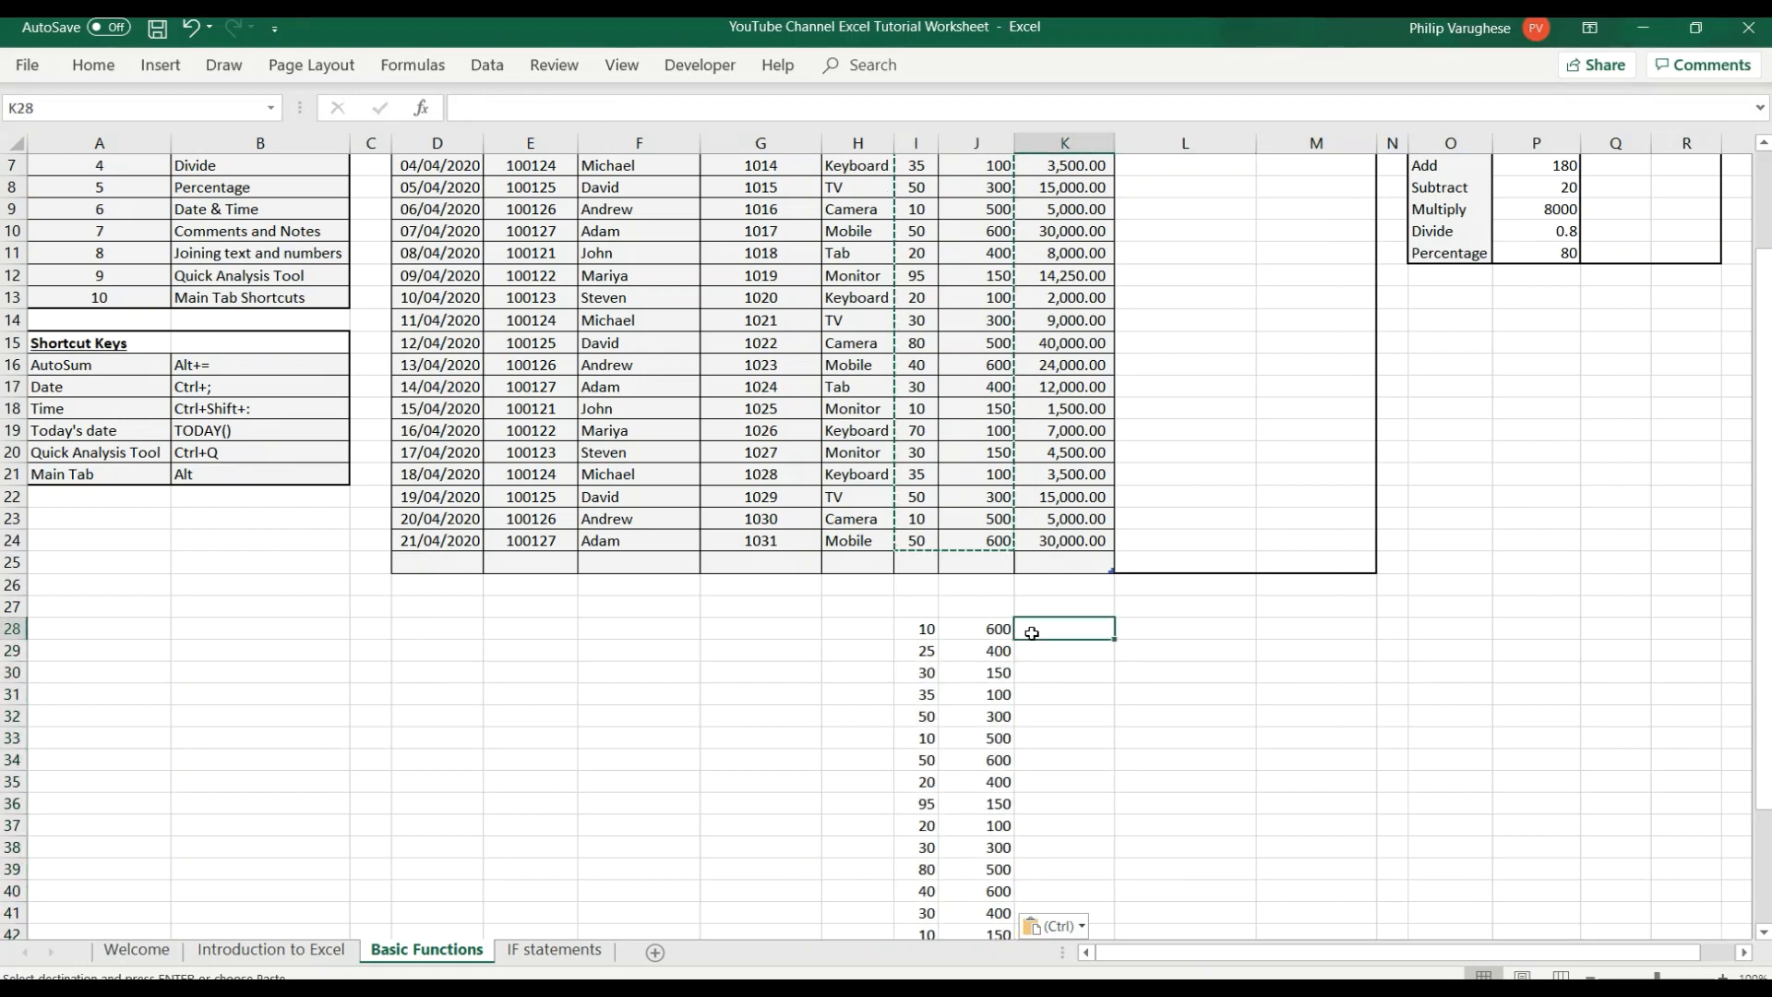
text(=)
click(927, 631)
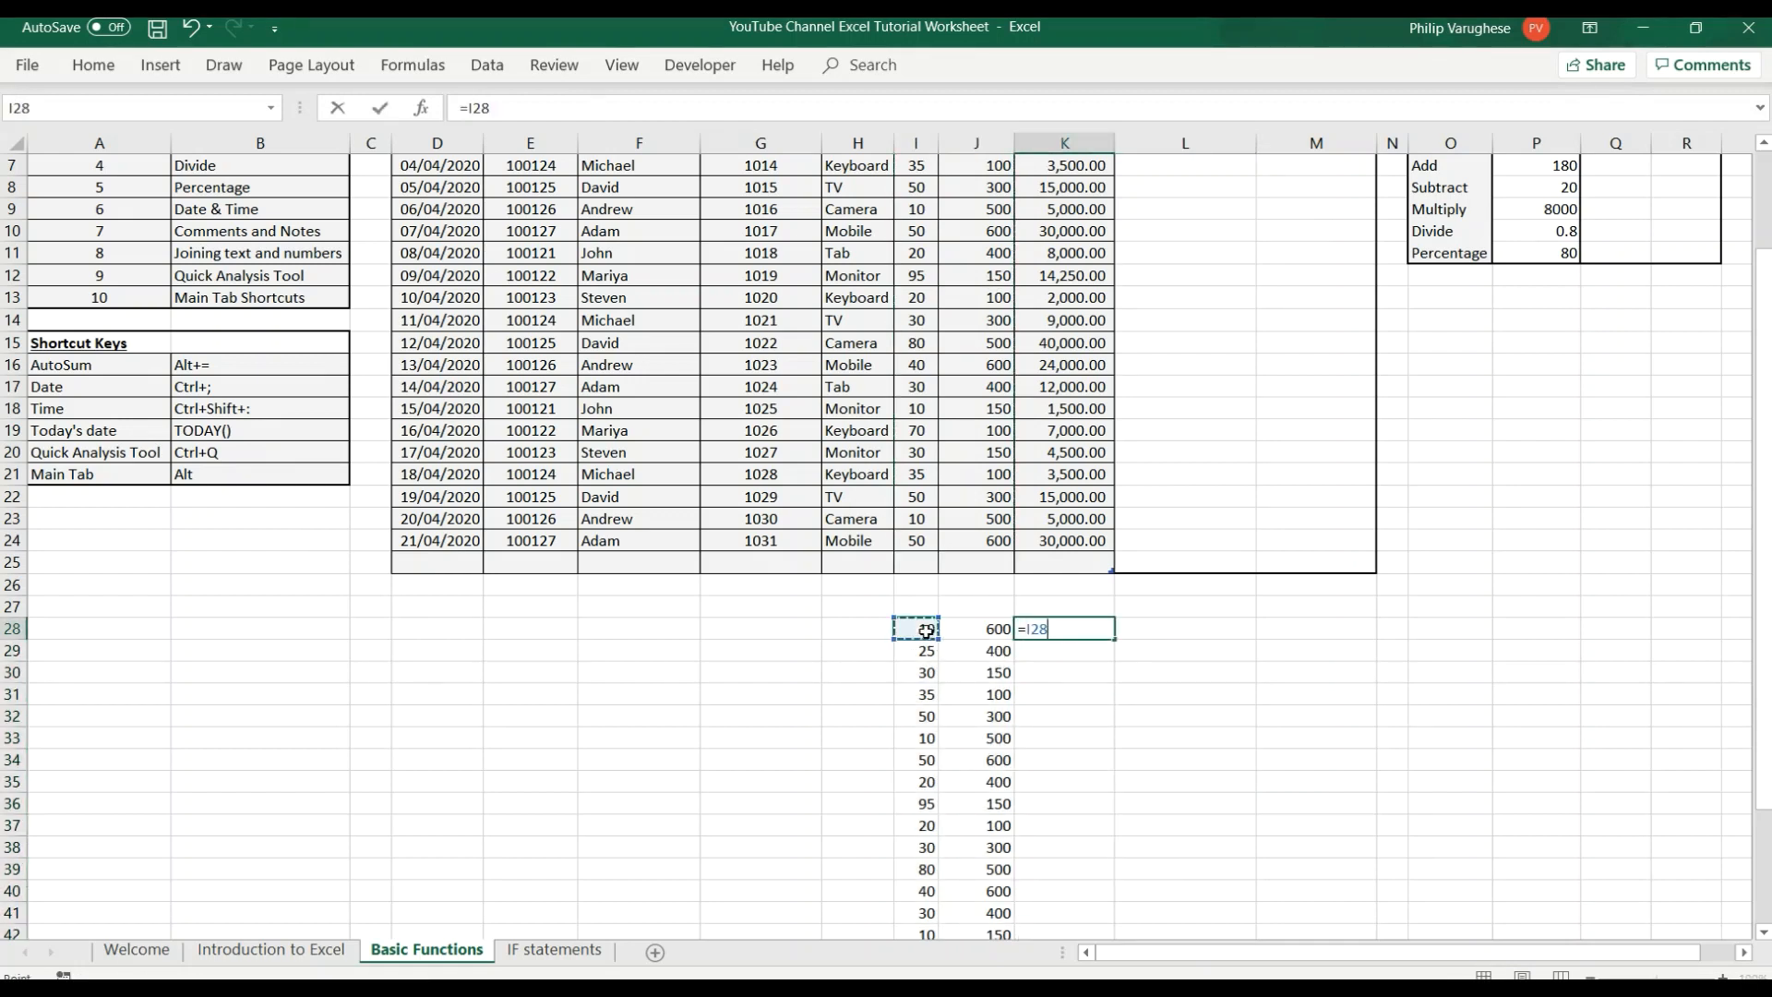
text(*)
click(978, 635)
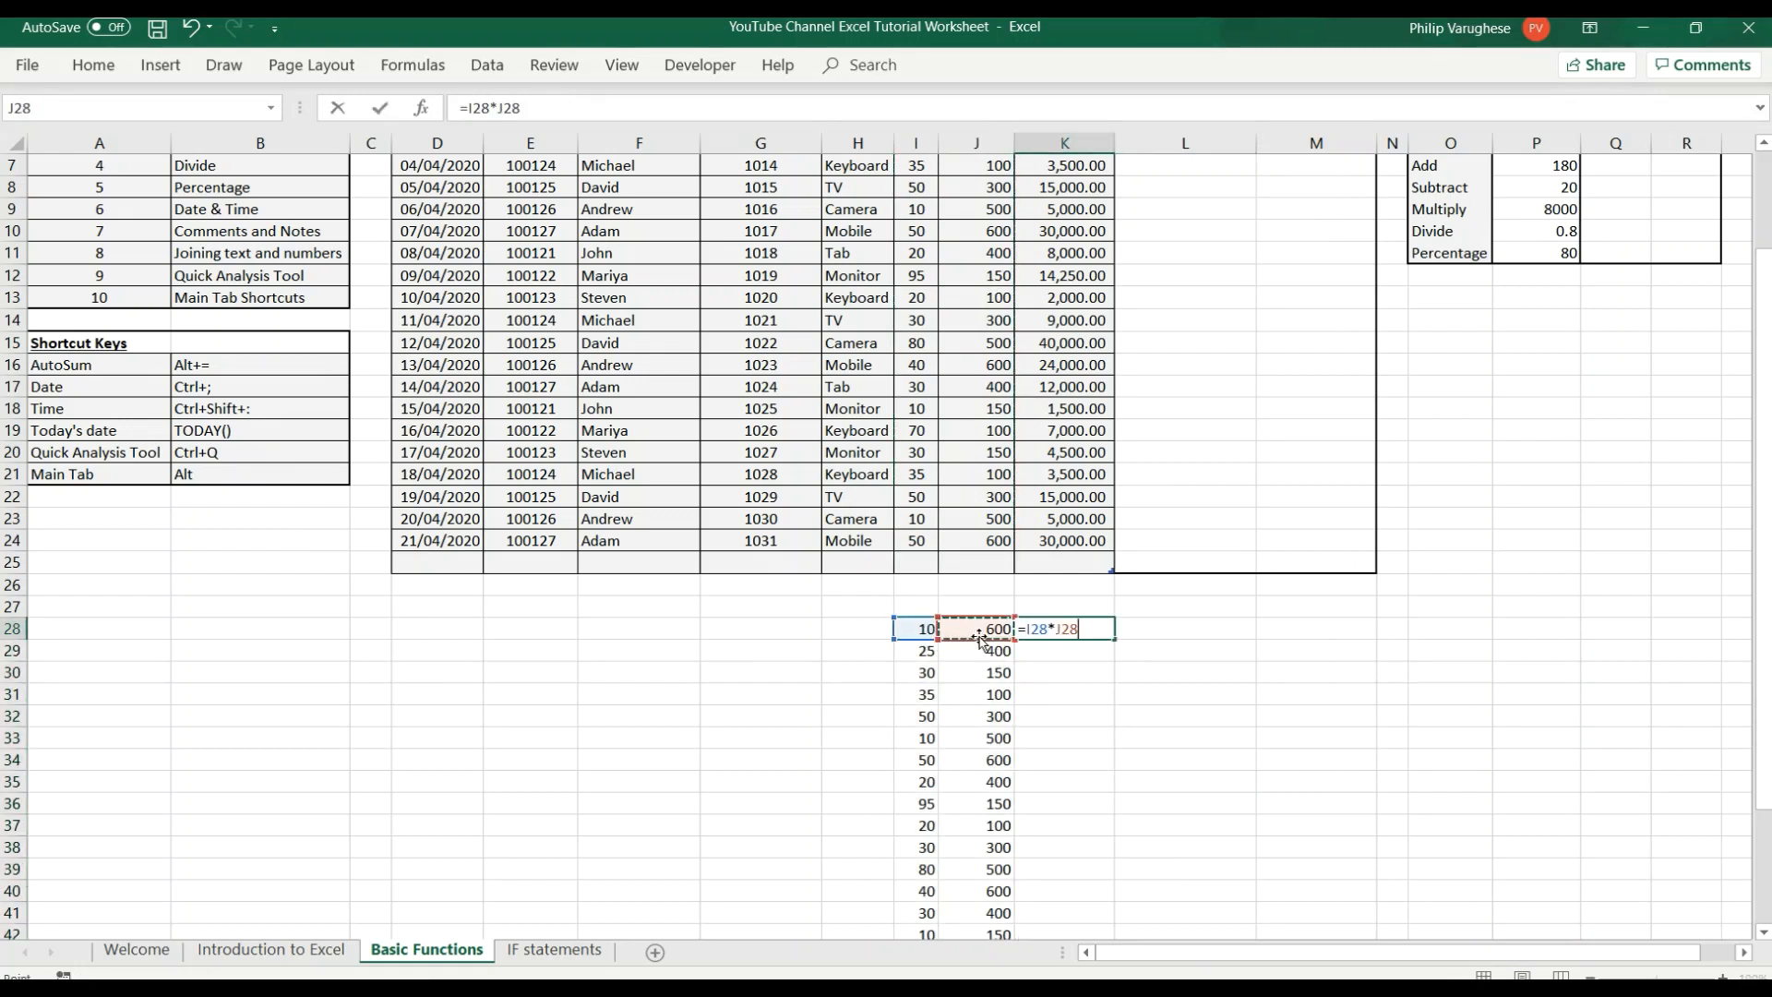
key(Return)
Fill the multiplication formula from K28 down to K48, alongside all the pasted rows.
click(1060, 628)
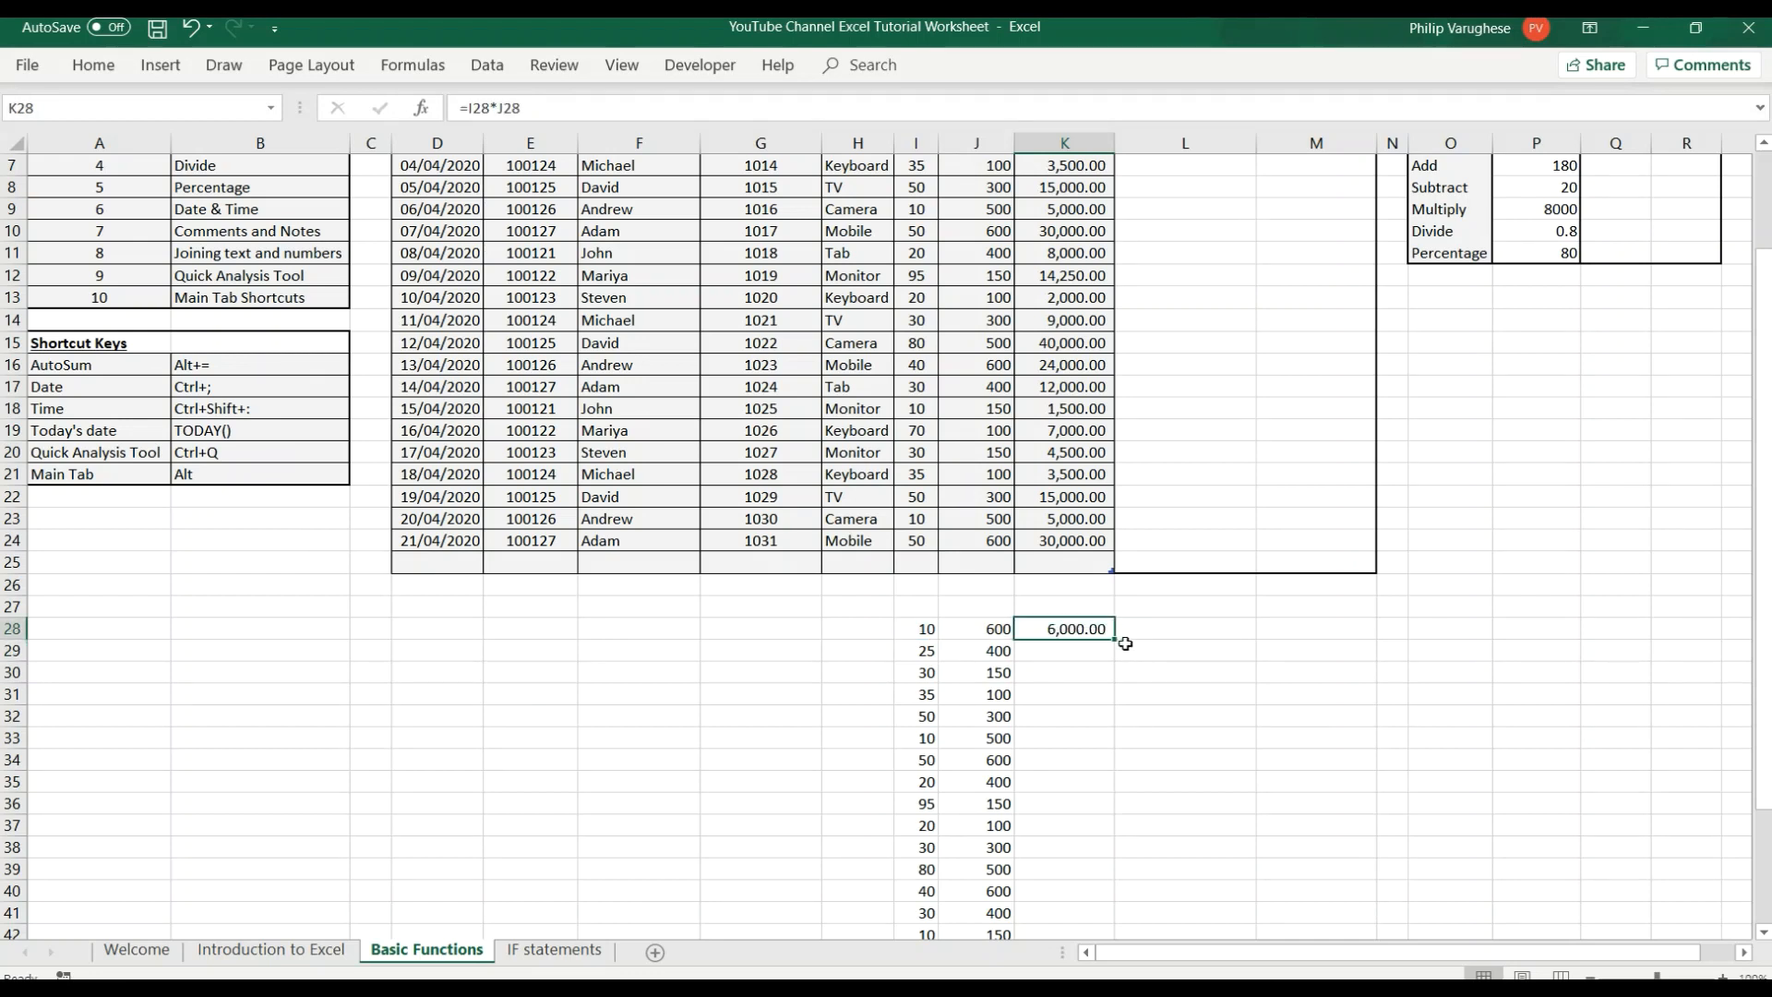
click(1091, 653)
scroll(1087, 518, down, 2)
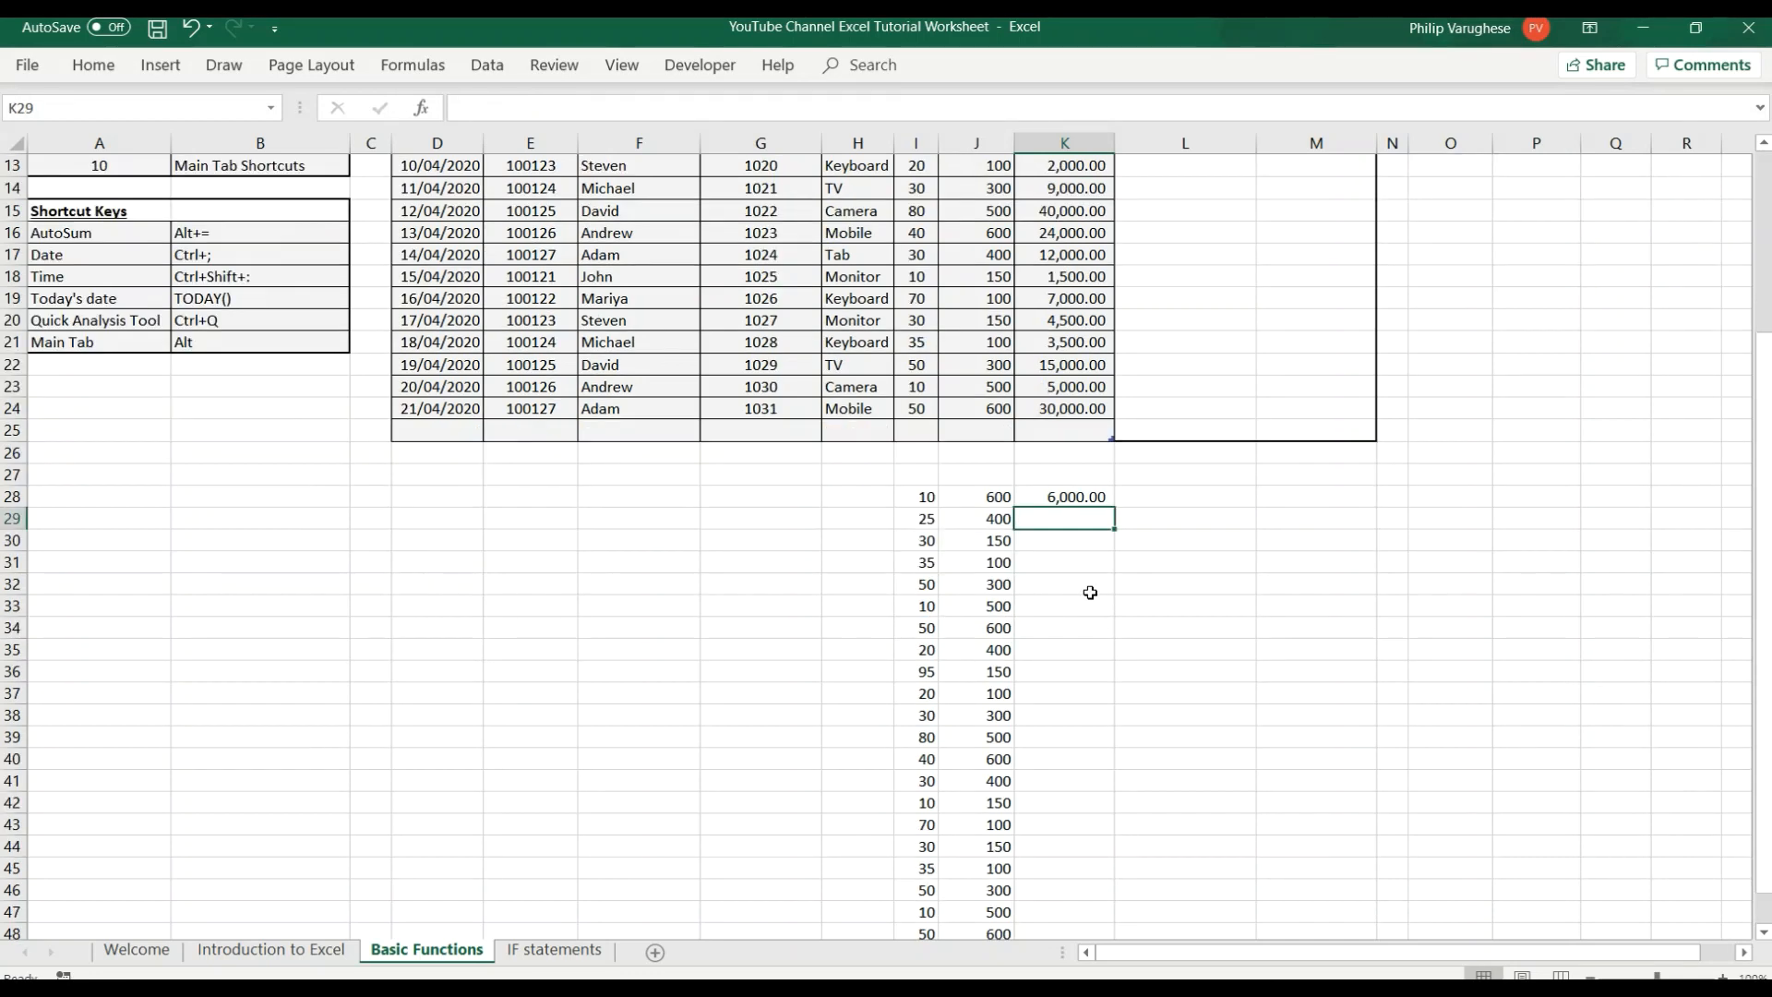
click(1076, 497)
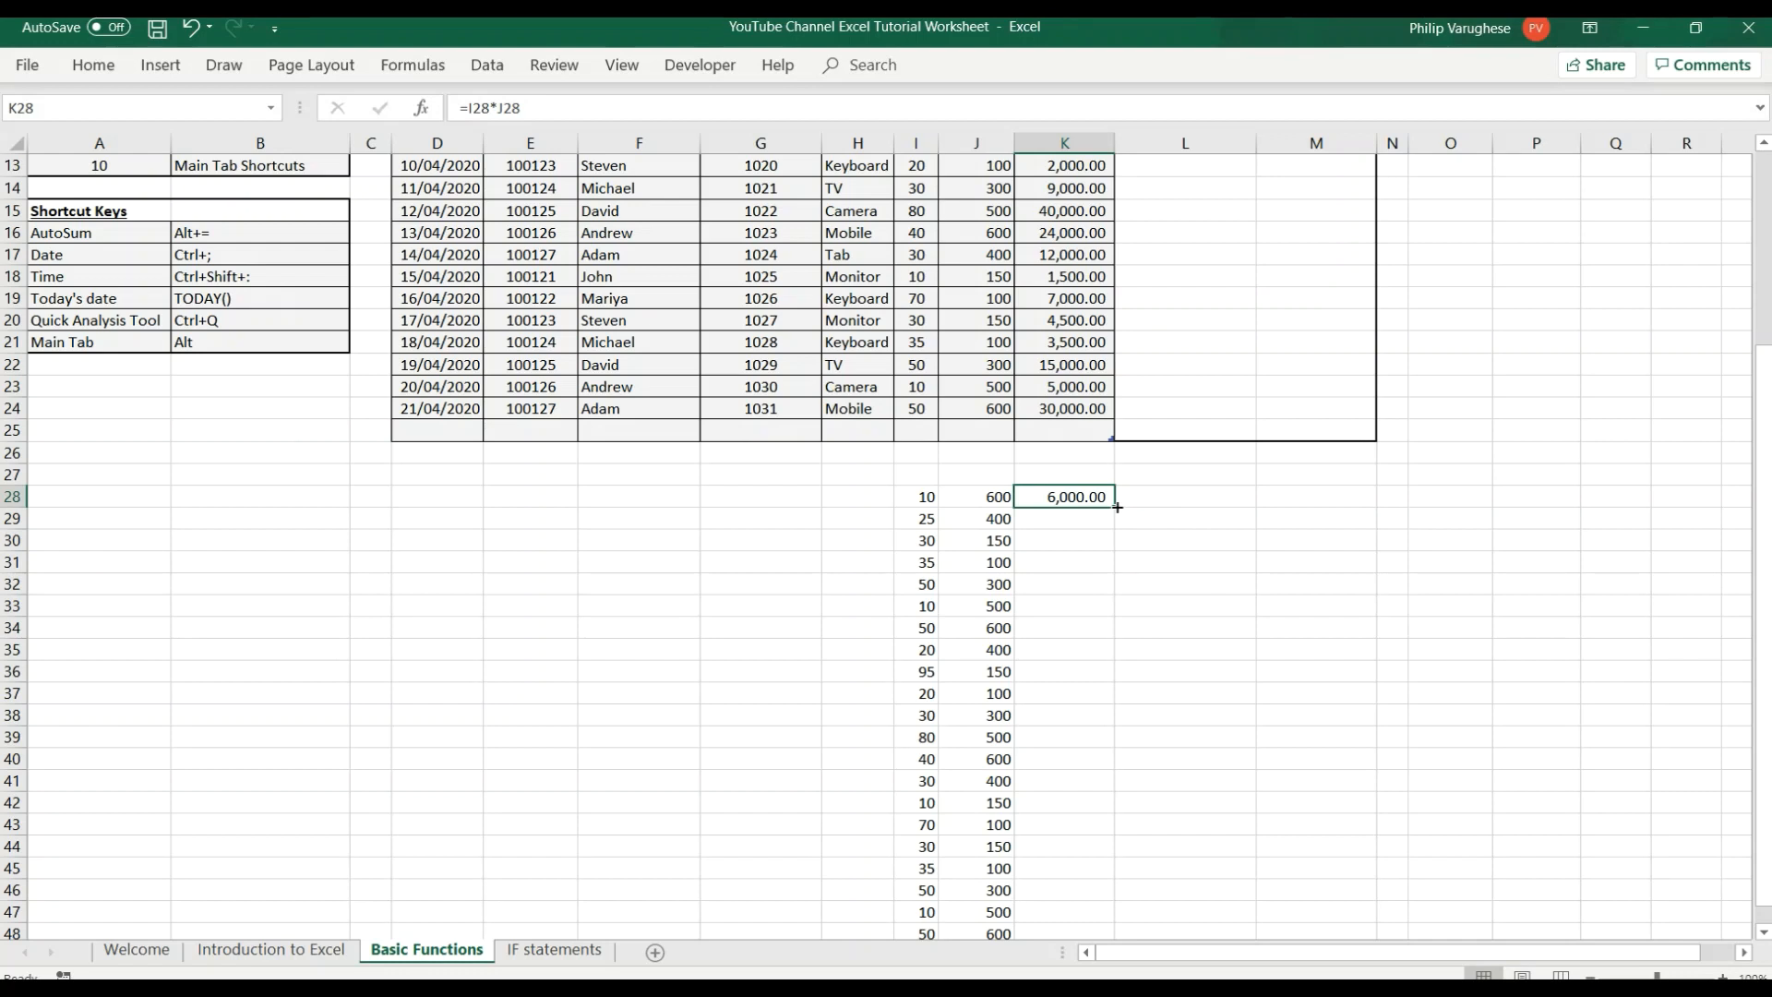
drag(1119, 510, 1121, 900)
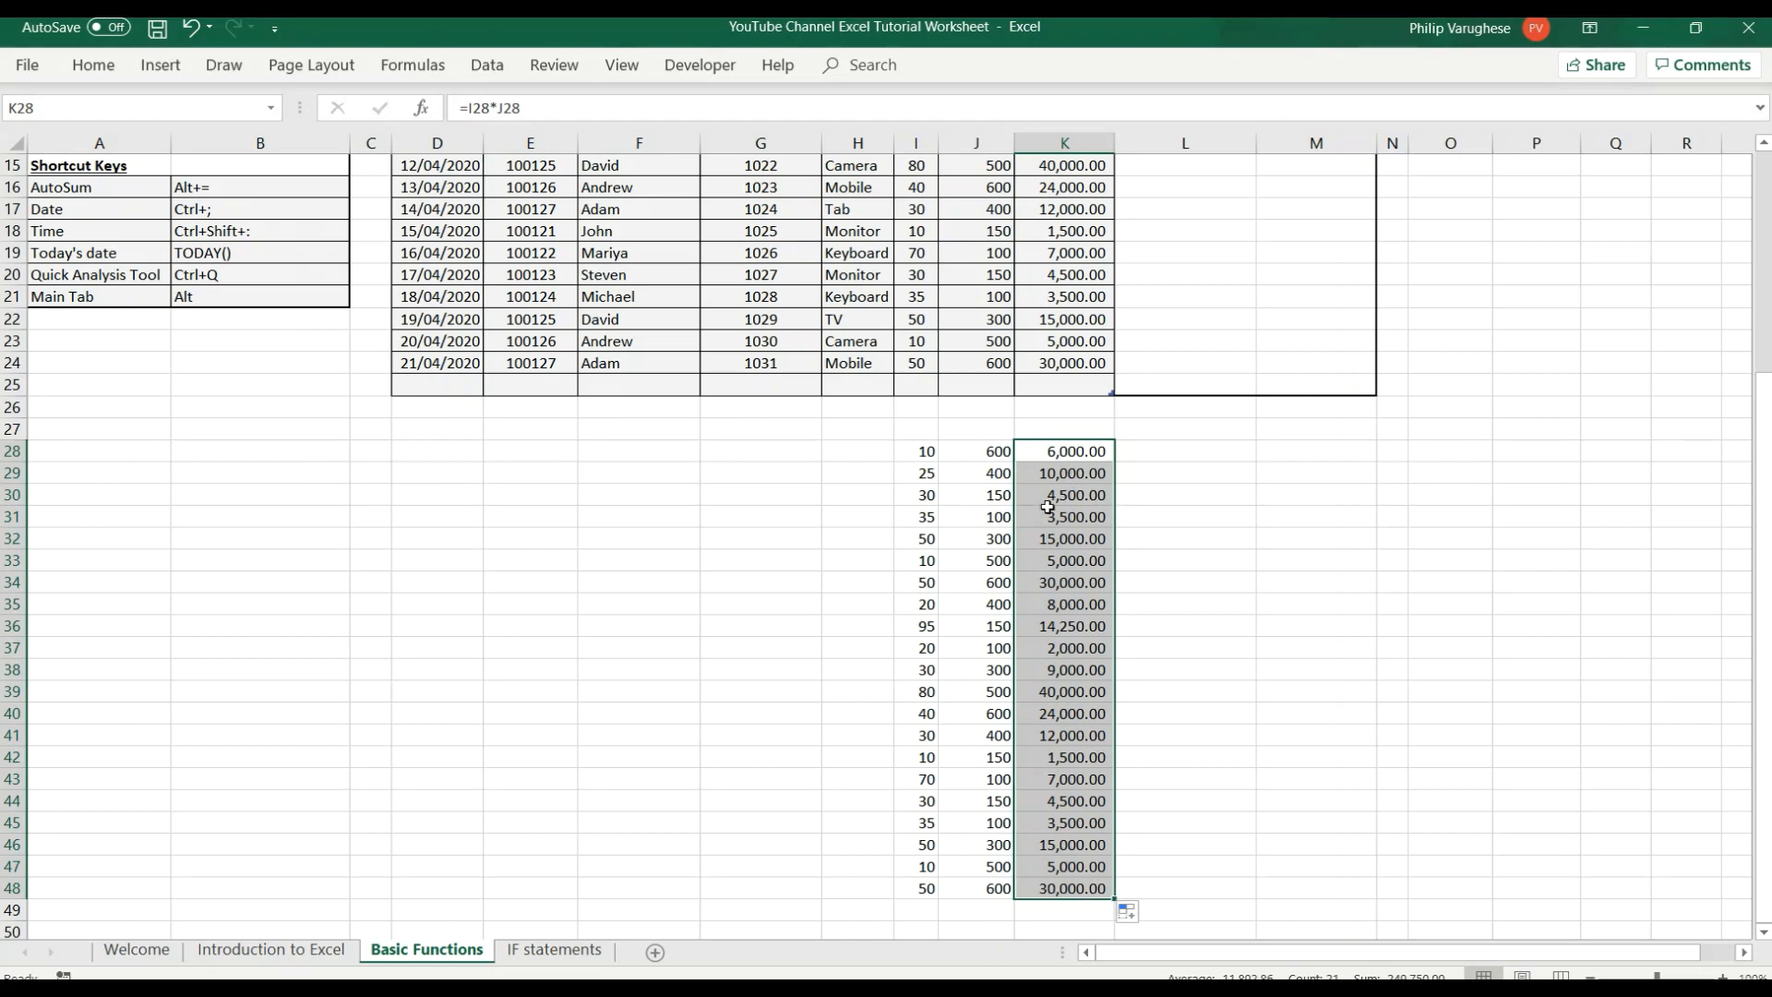
Examine the multiplication formula in cell K32 of the copied range, keeping the original formula.
scroll(1048, 507, up, 4)
click(1076, 811)
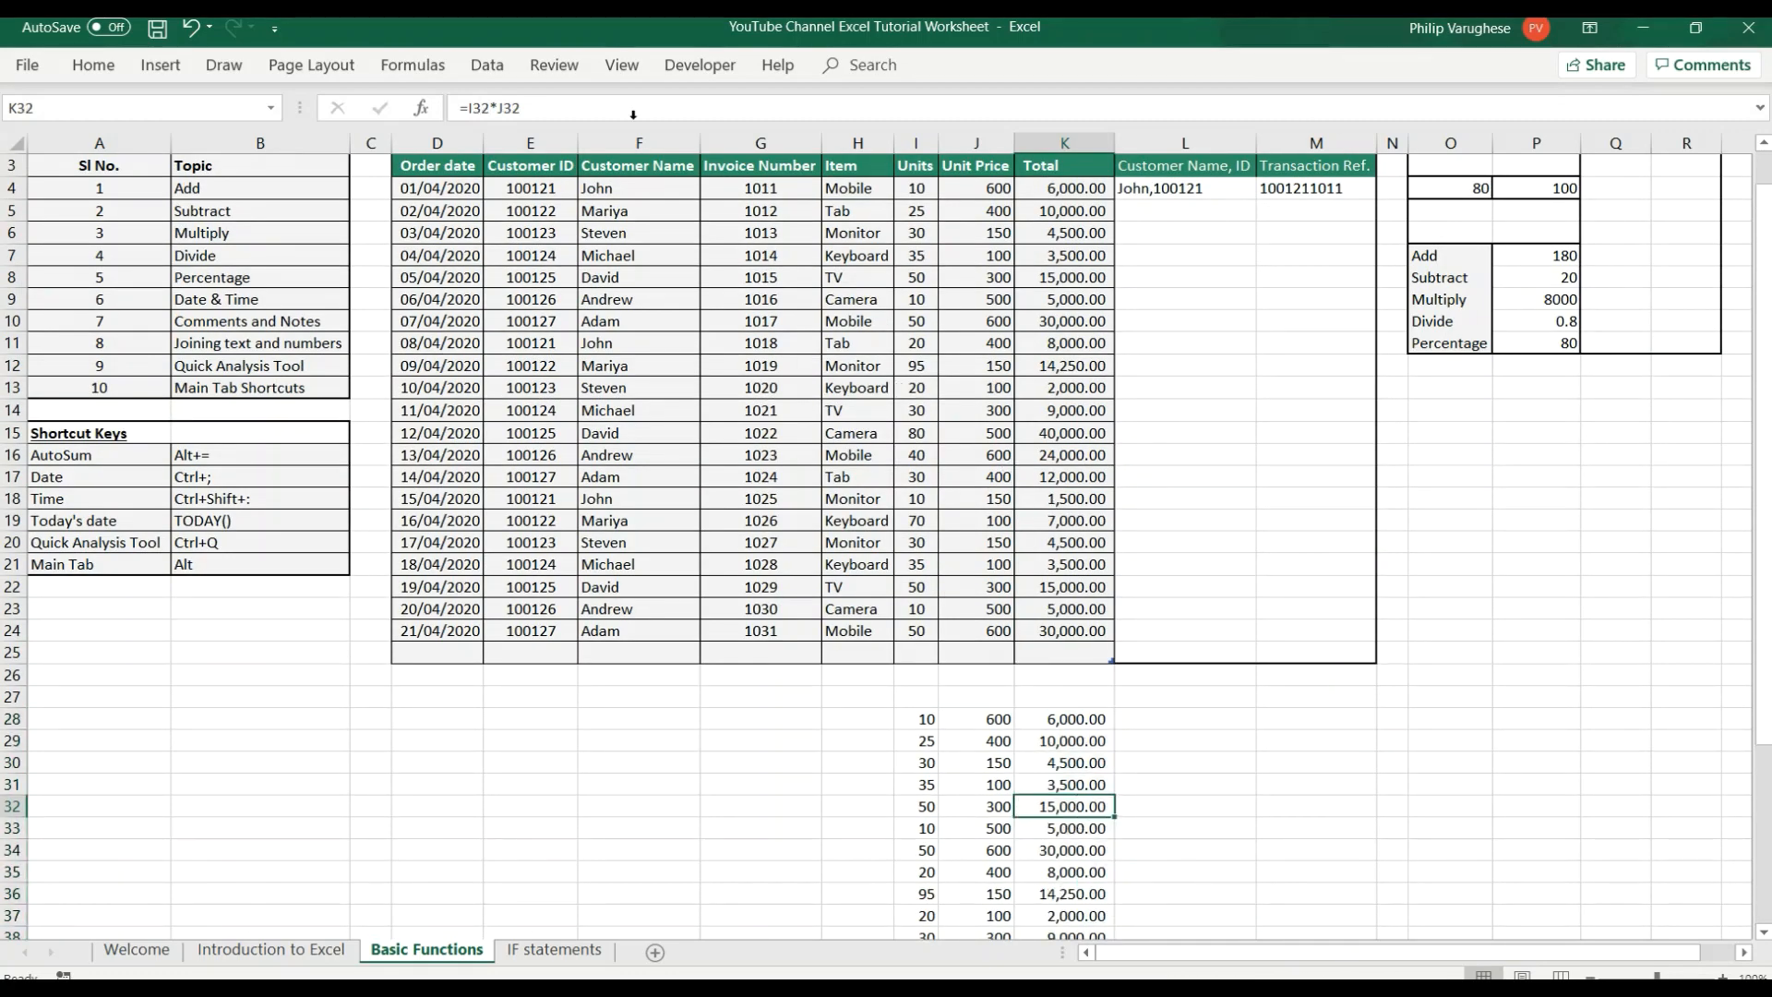
drag(512, 105, 456, 107)
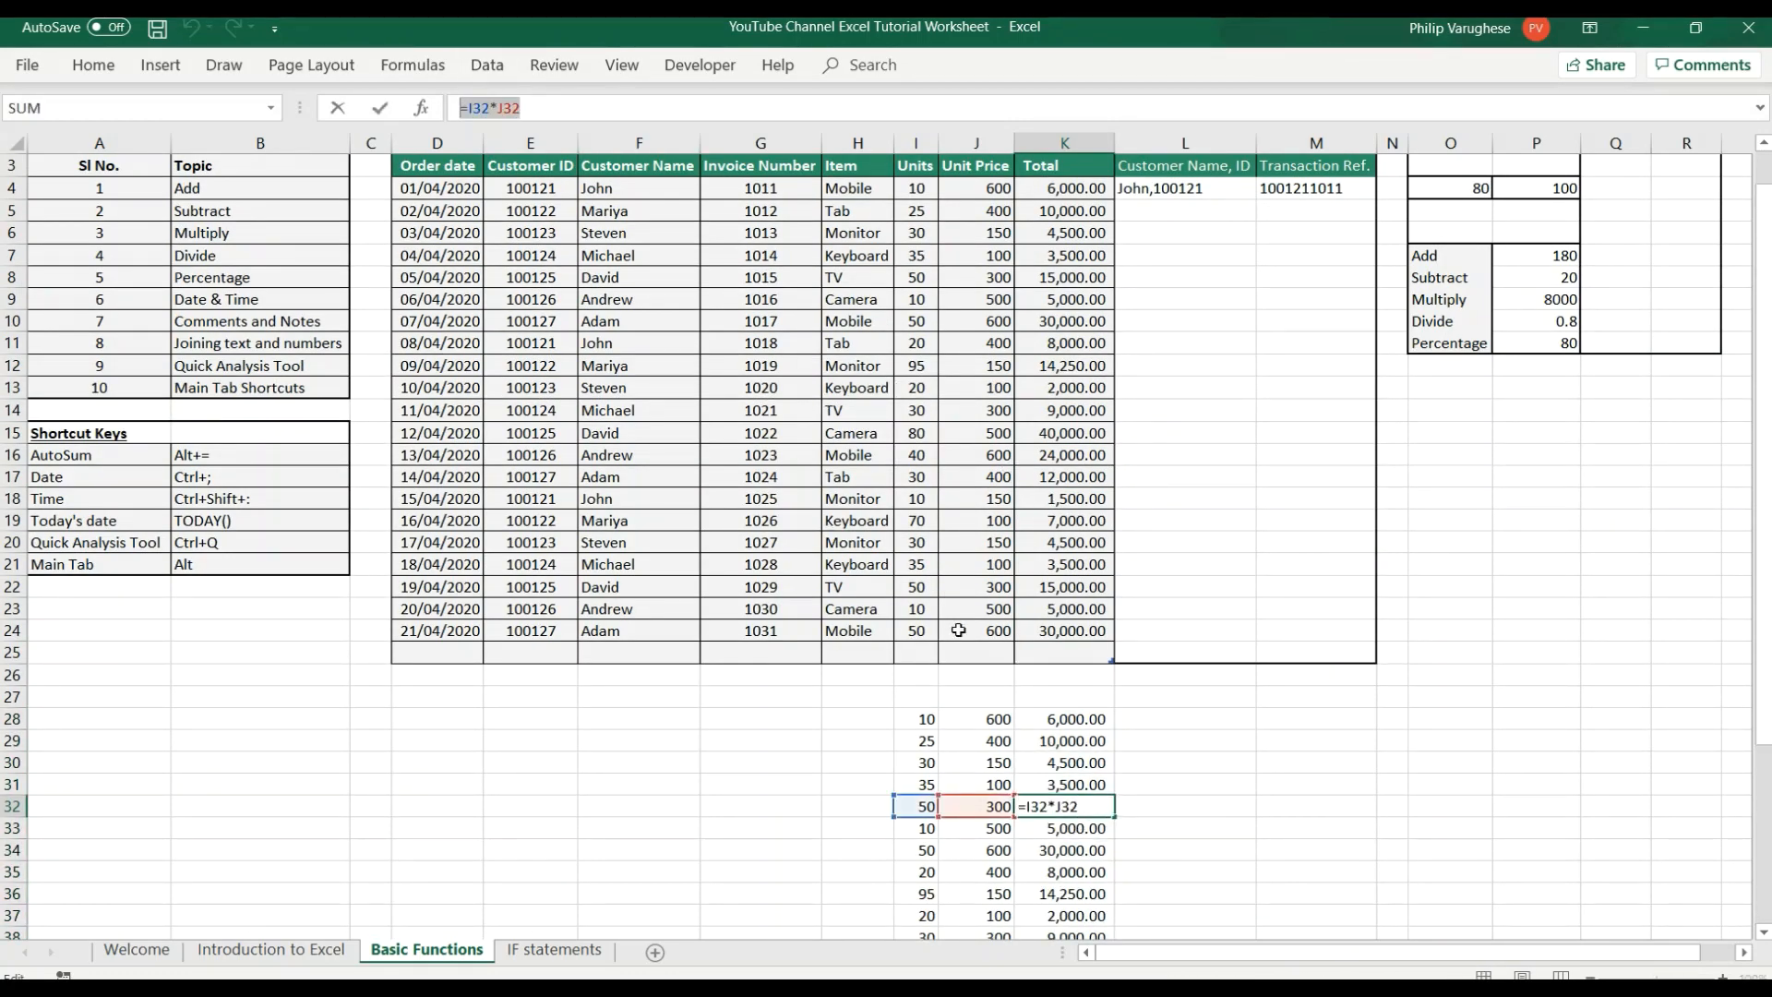
click(1321, 778)
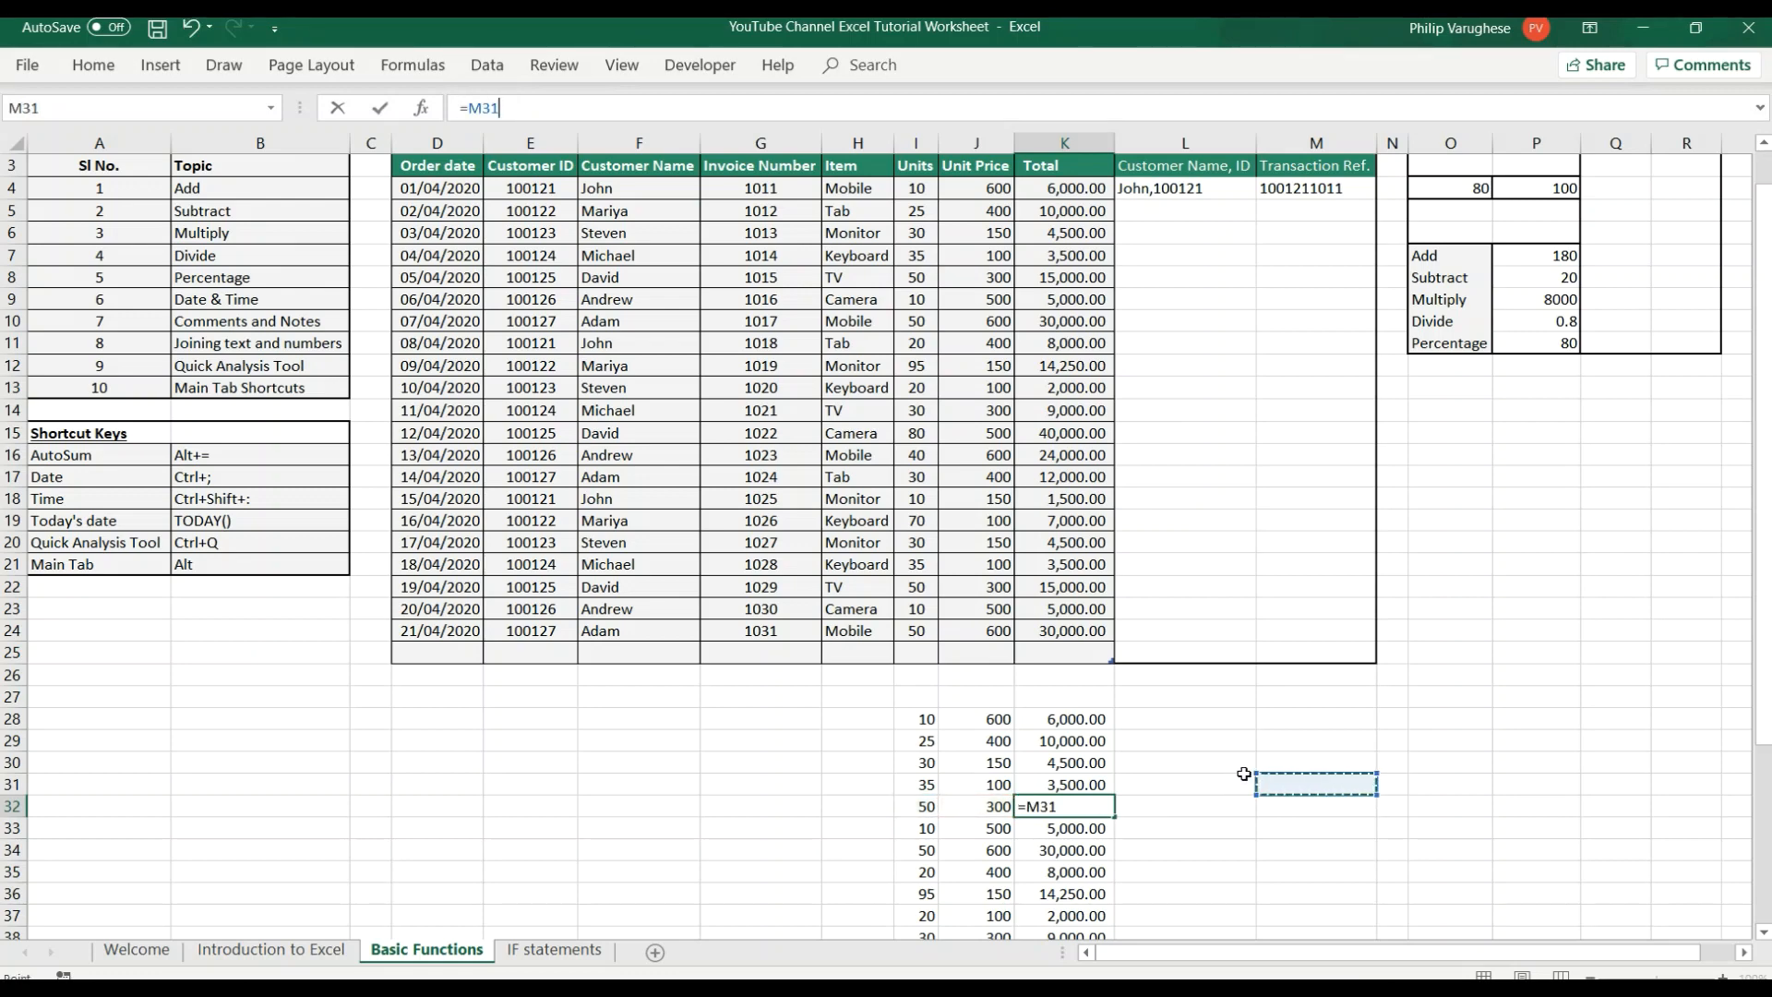
key(ctrl+z)
key(Return)
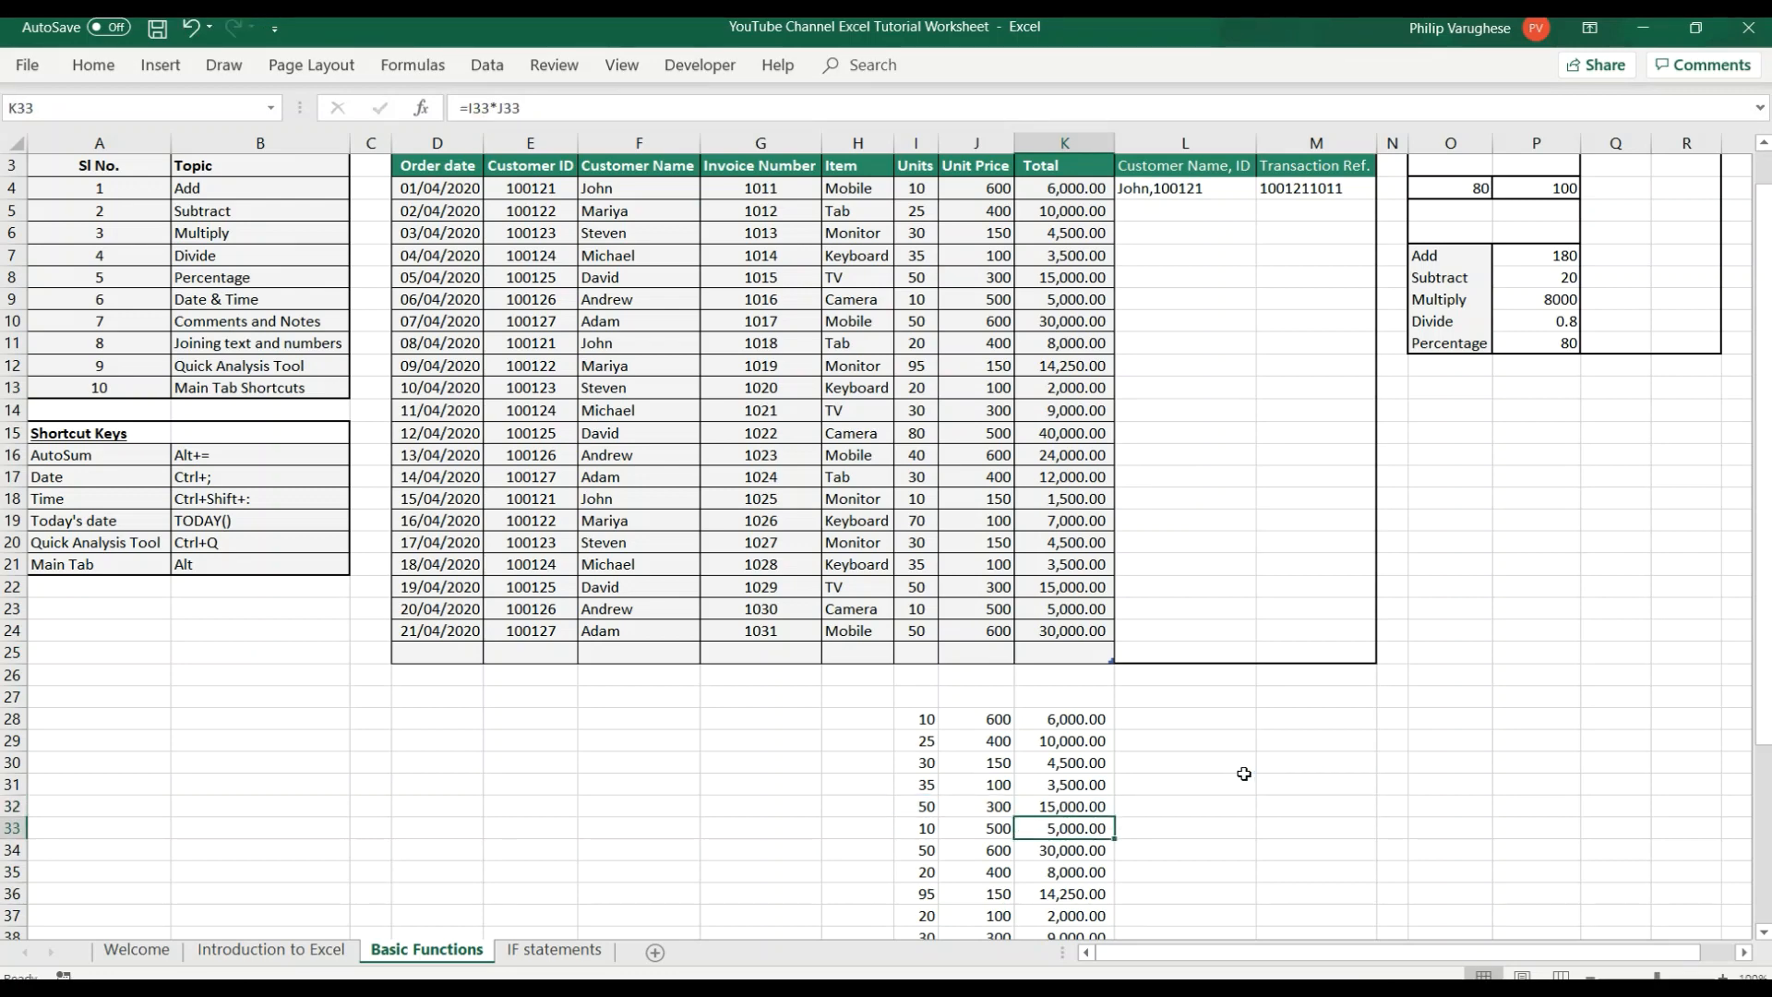
Clear the pasted Units and Unit Price values and their multiplication formulas from I28:K48.
scroll(1246, 780, down, 3)
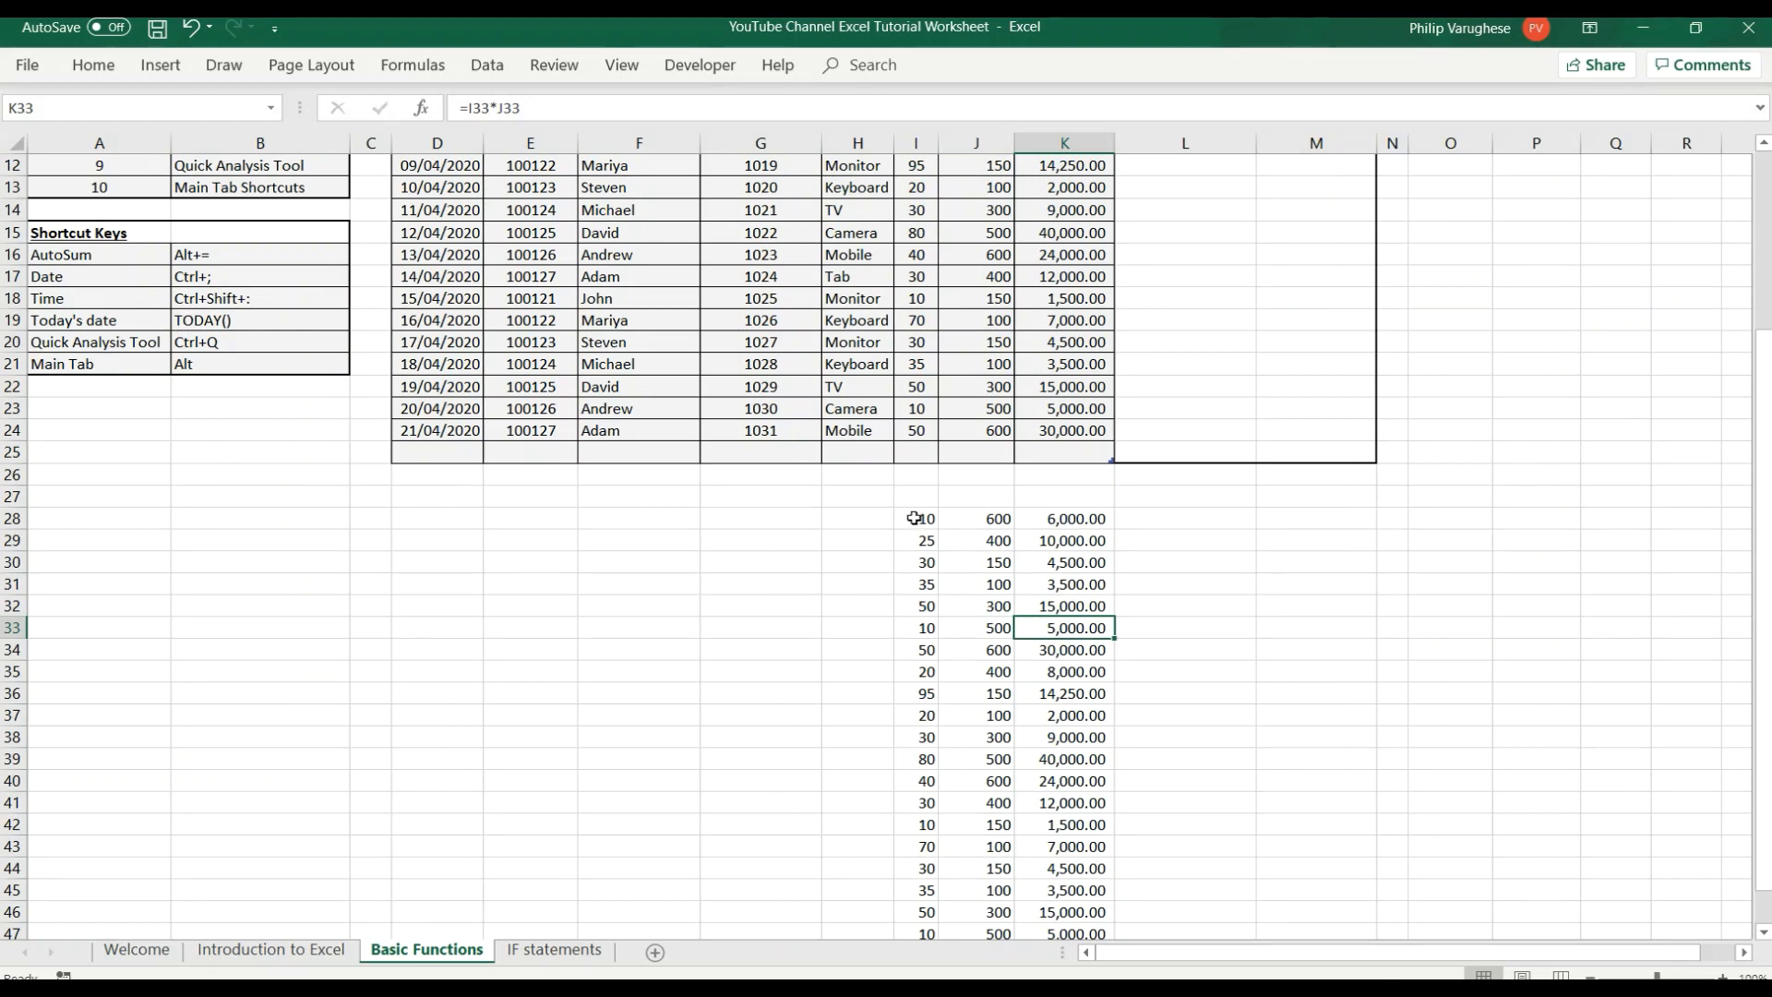
drag(917, 506, 1155, 435)
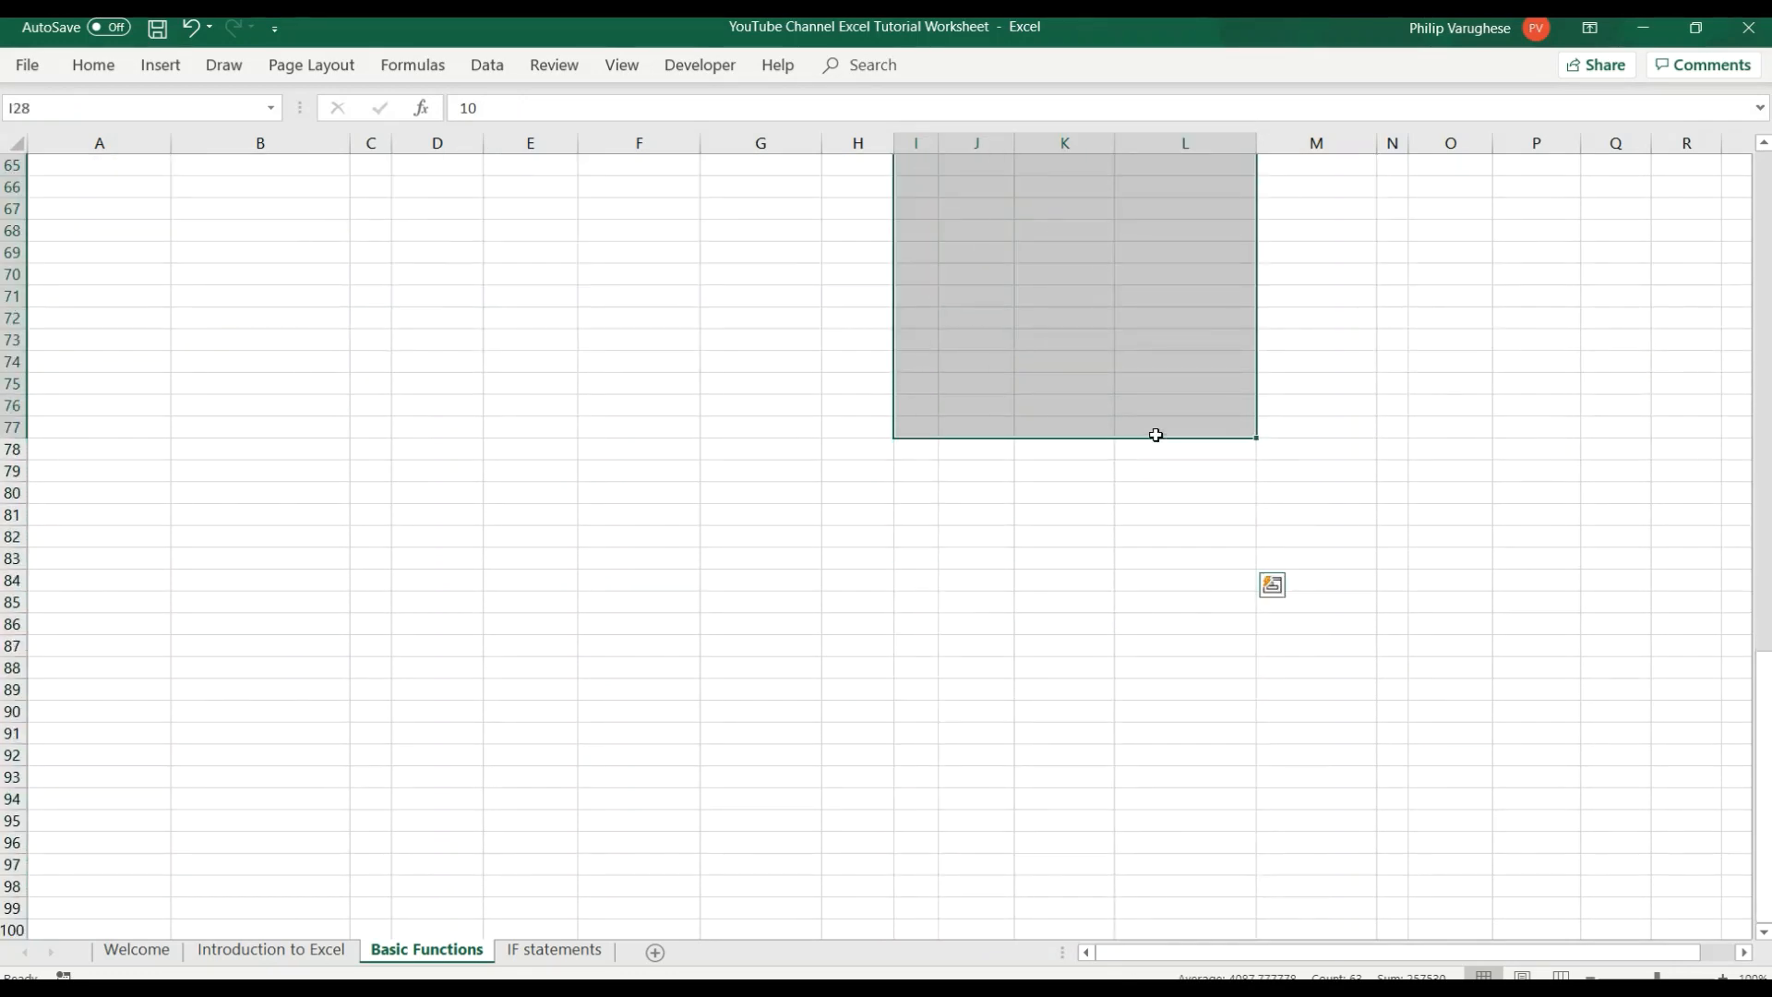
scroll(1155, 484, up, 9)
scroll(1155, 485, up, 7)
key(BackSpace)
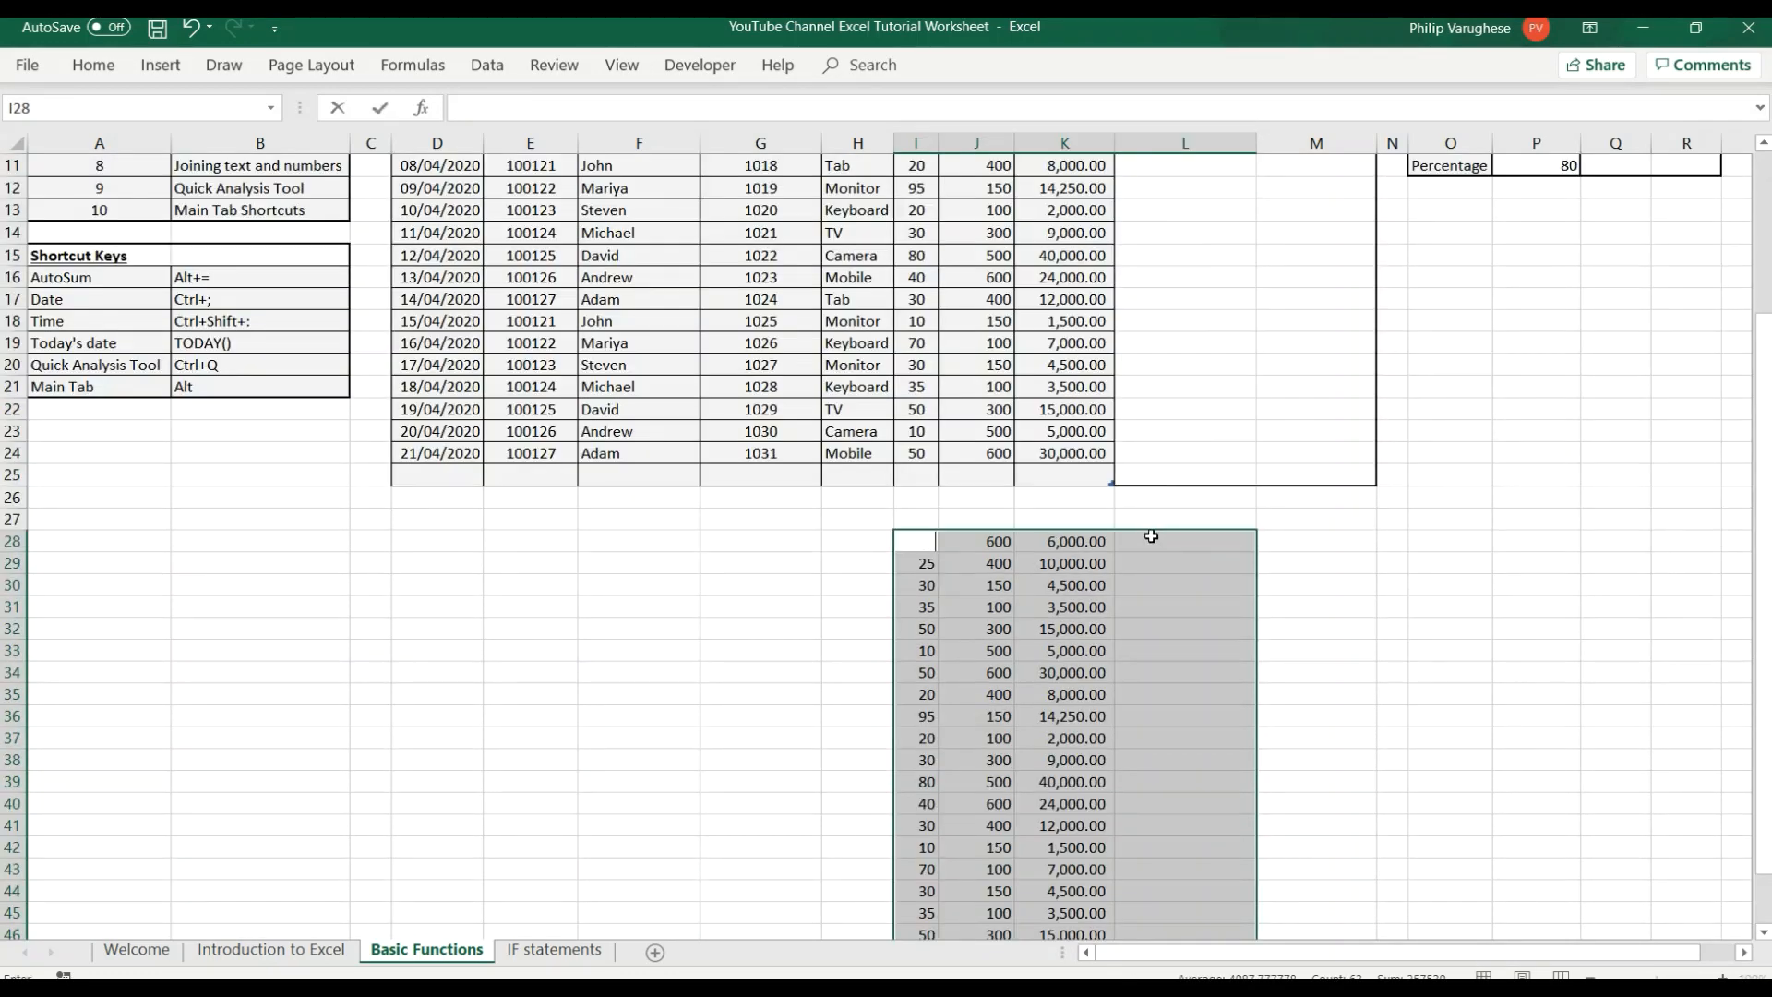
click(1362, 592)
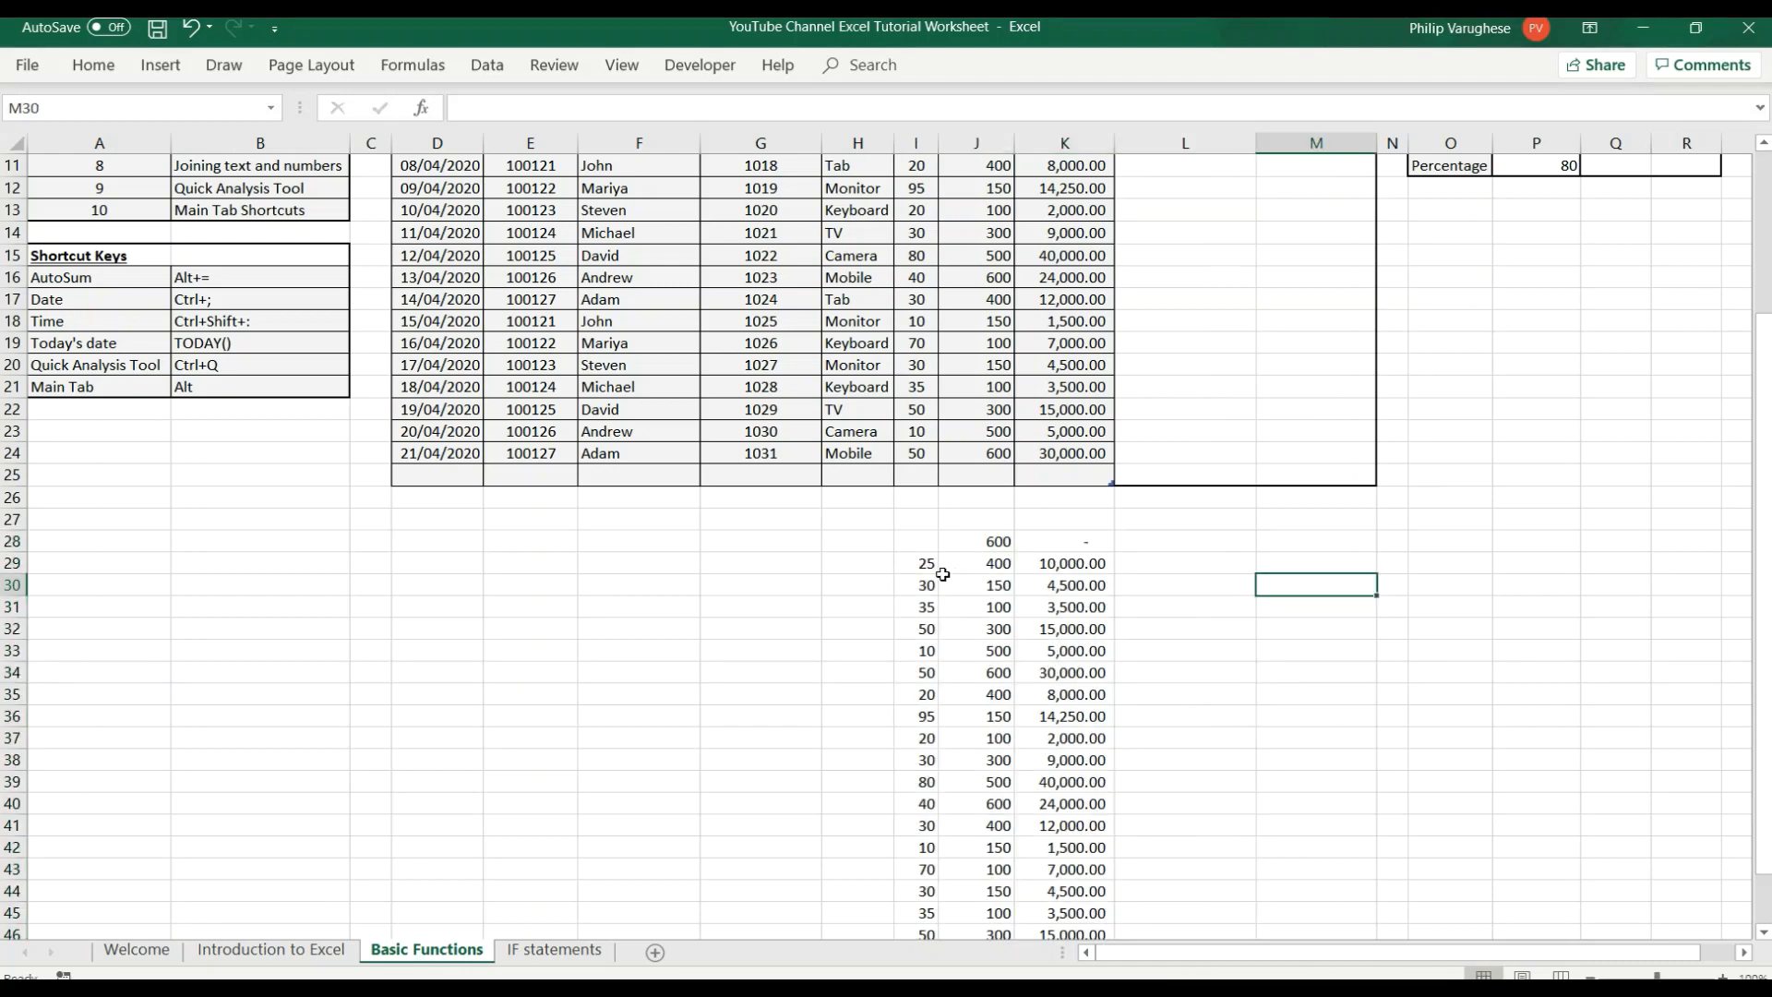
drag(915, 537, 1100, 860)
scroll(1200, 646, up, 5)
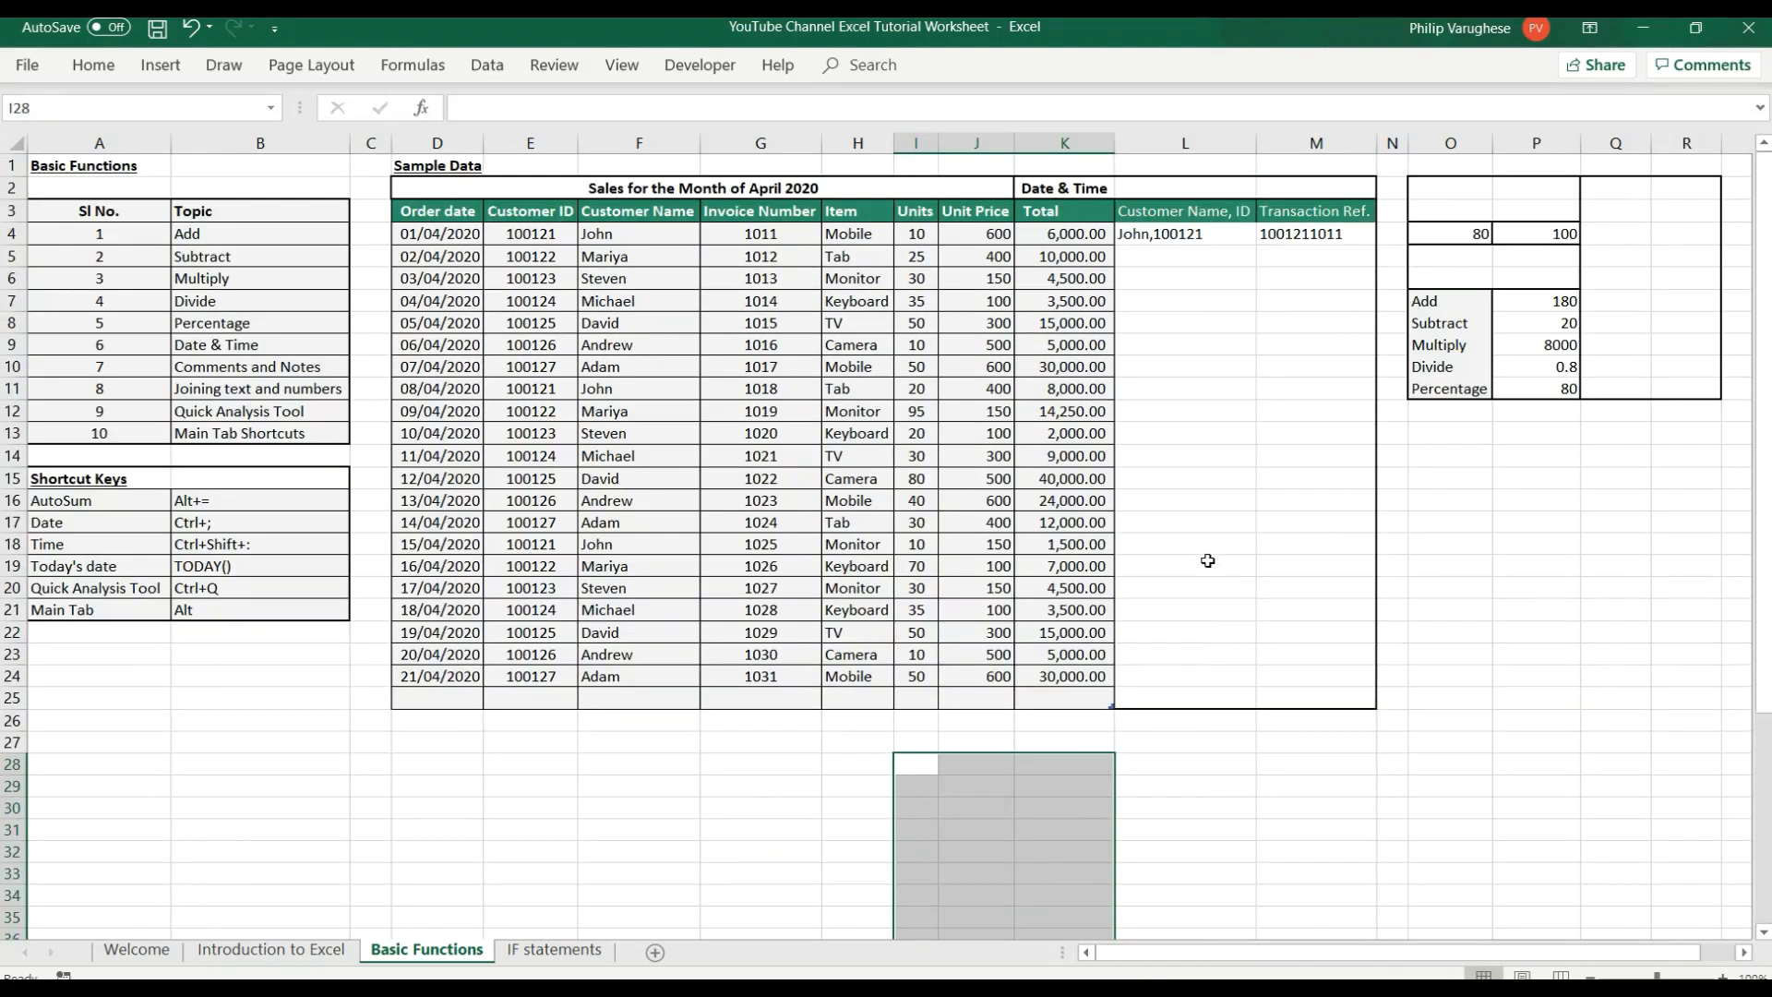
Use AutoSum to add up the sales table's Total column in cell K25.
click(1094, 256)
click(1073, 698)
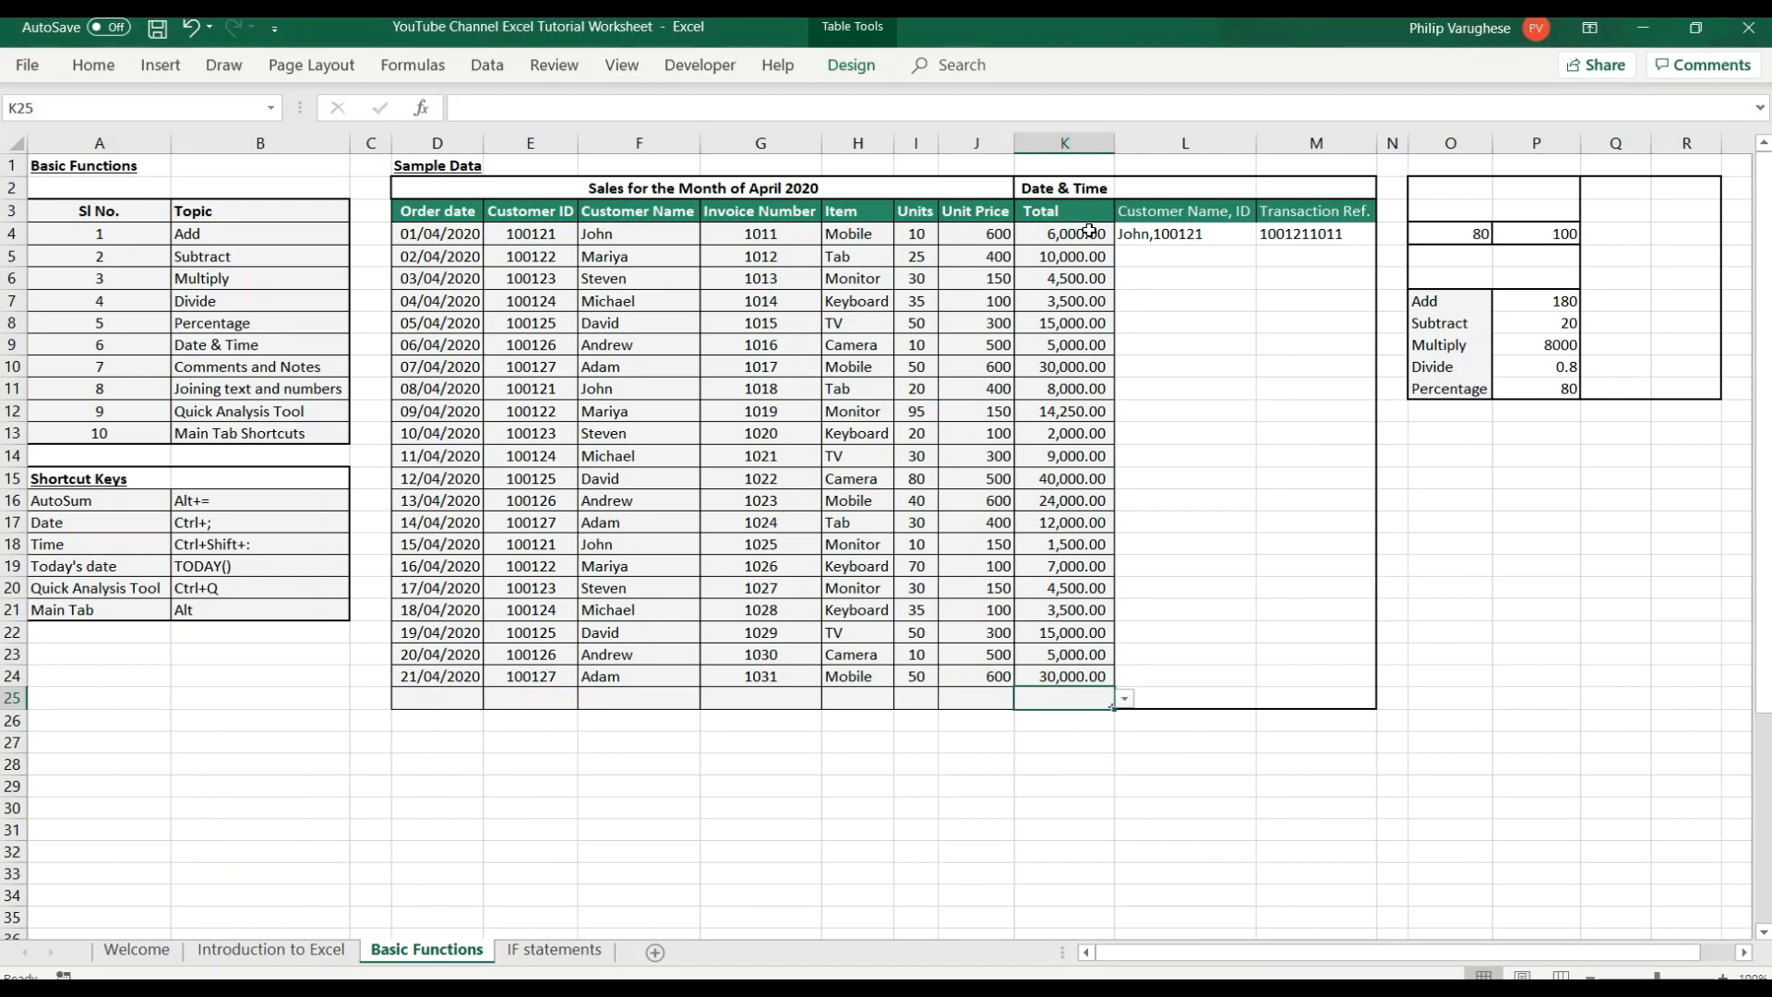
click(198, 506)
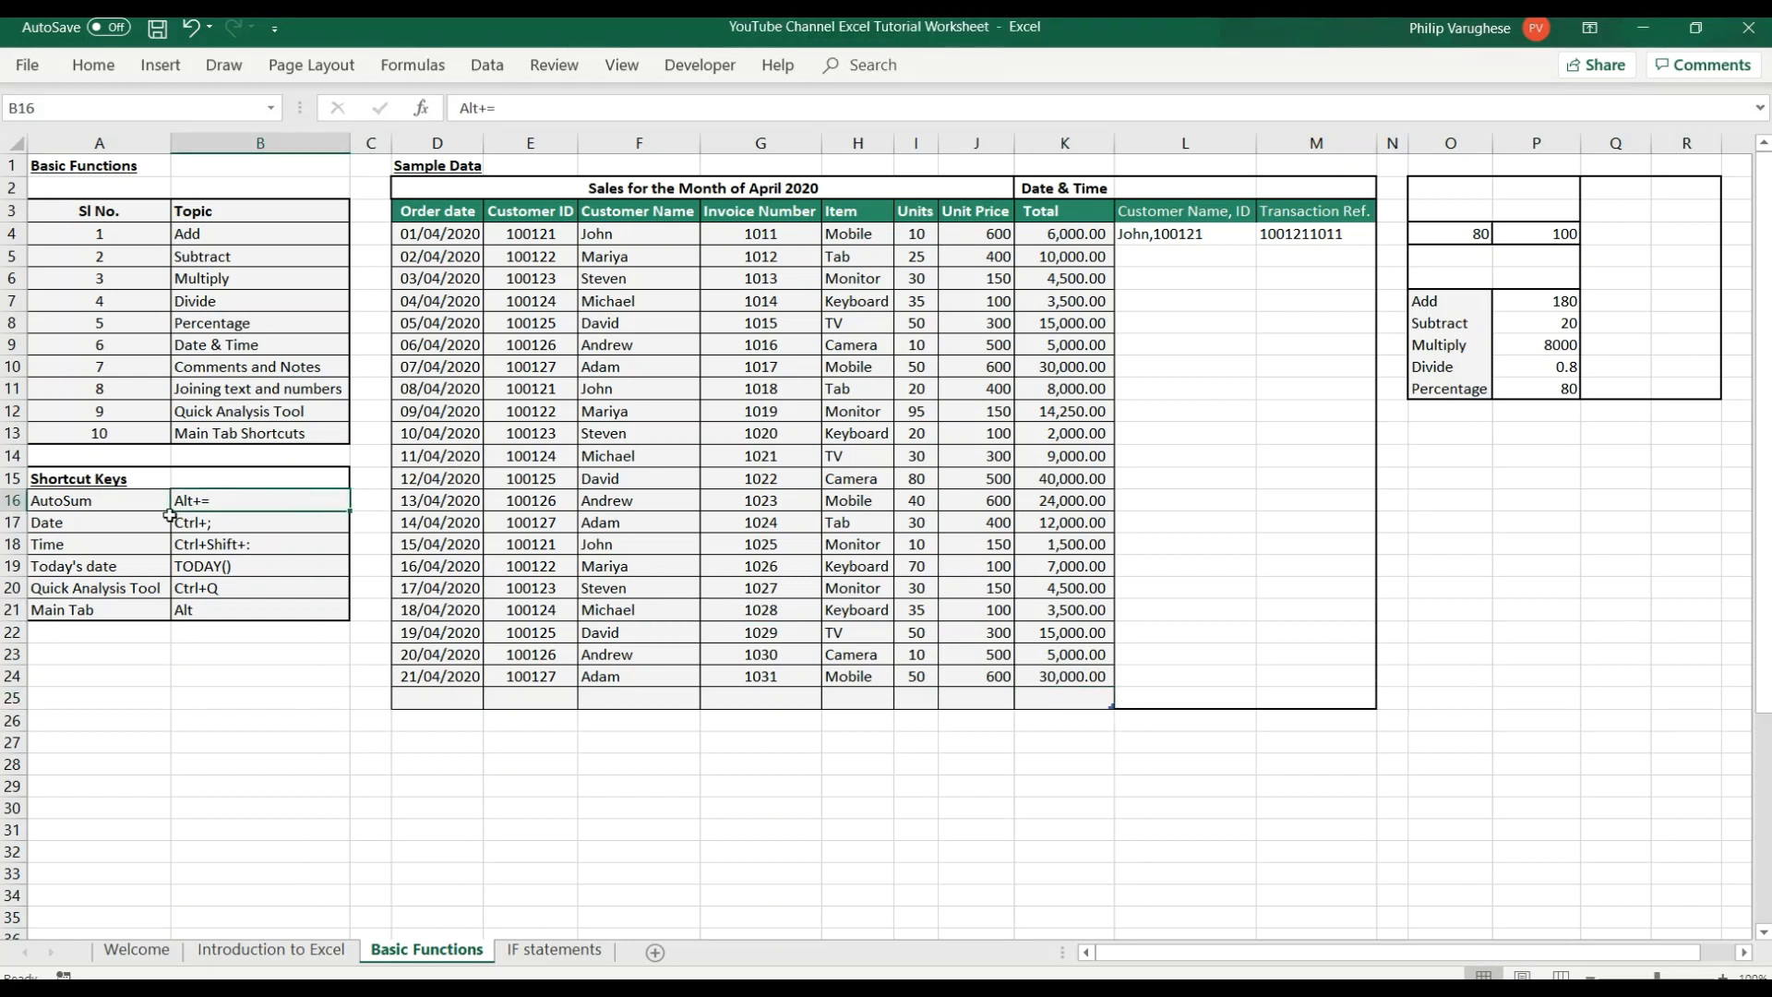
click(1058, 702)
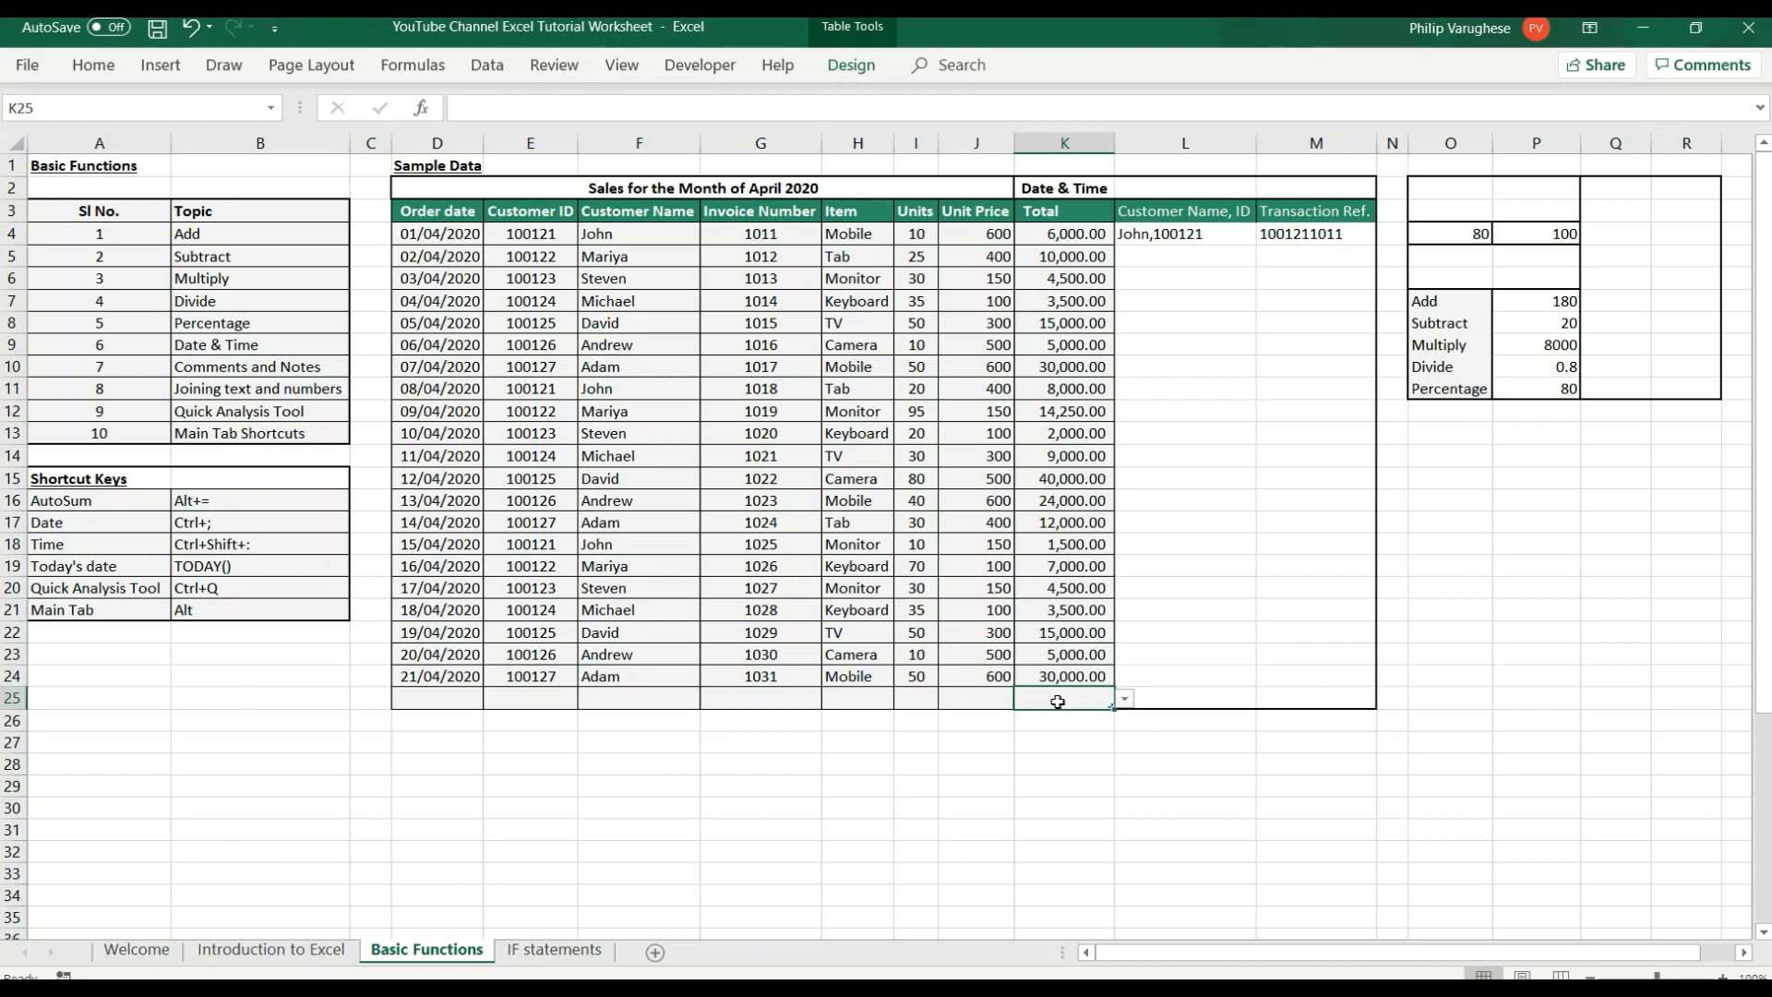
key(alt+equal)
key(Return)
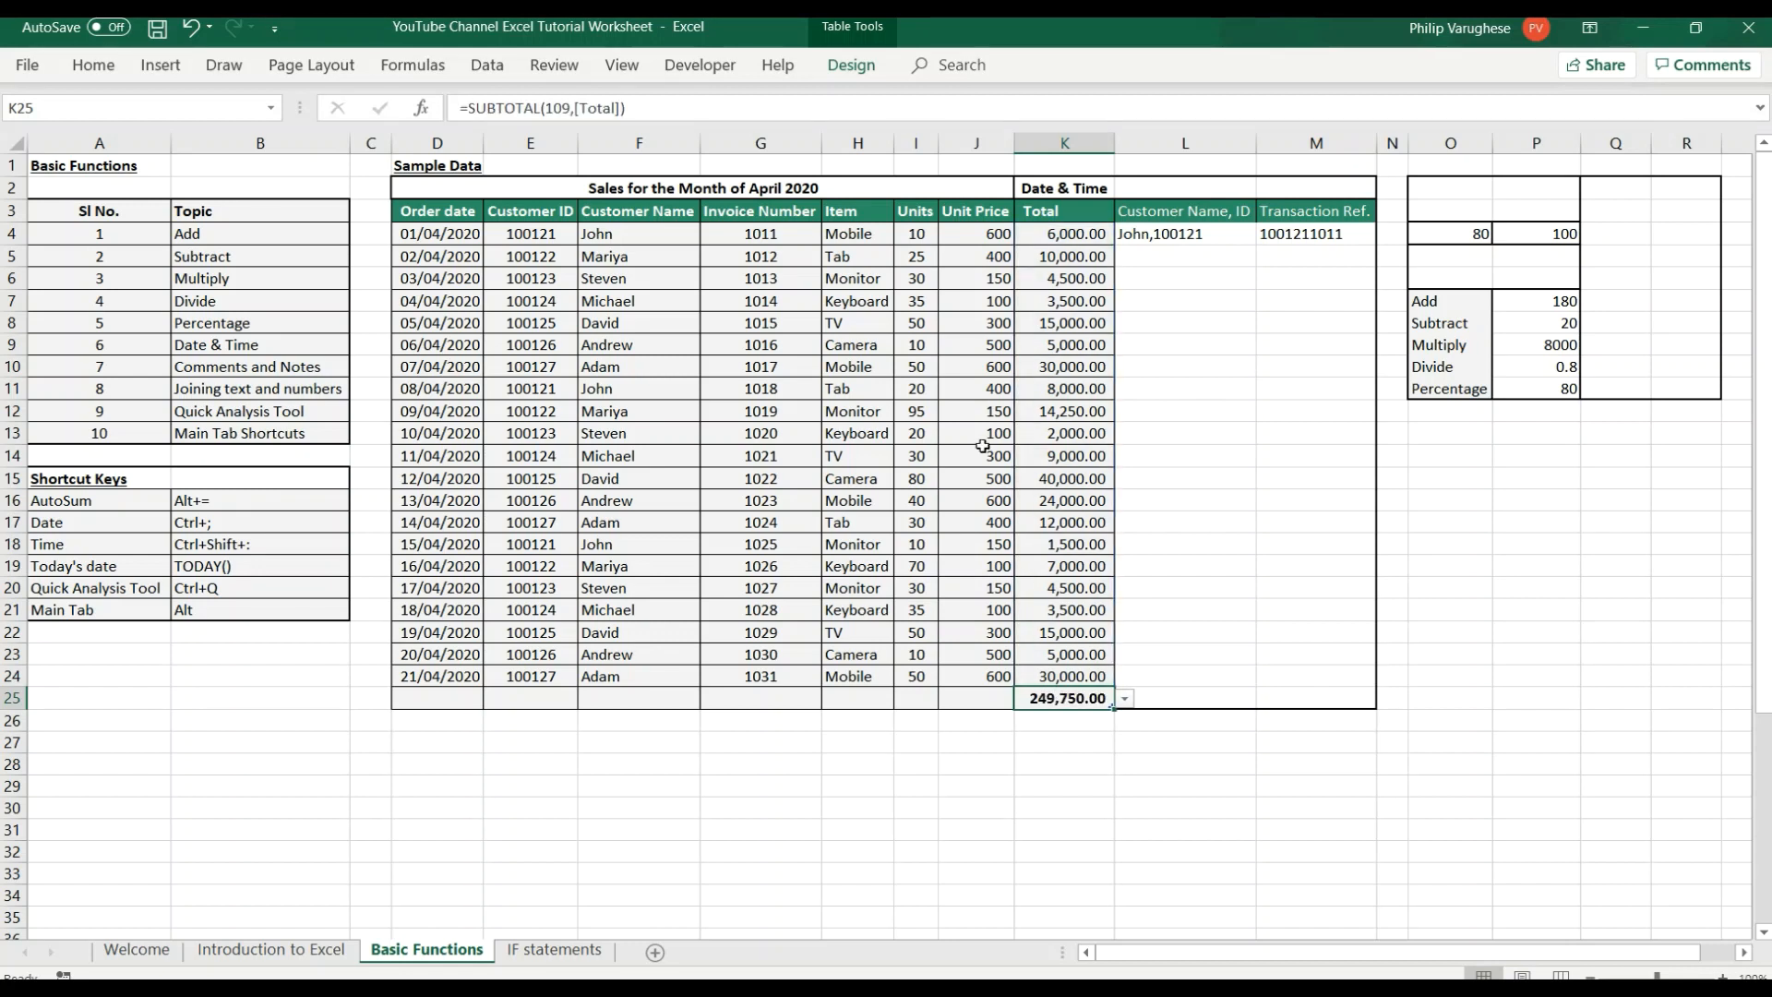
Examine the summed range and formula behind the grand total in K25, and the AutoSum entry in the Shortcut Keys list.
drag(1046, 225, 1053, 666)
click(1393, 851)
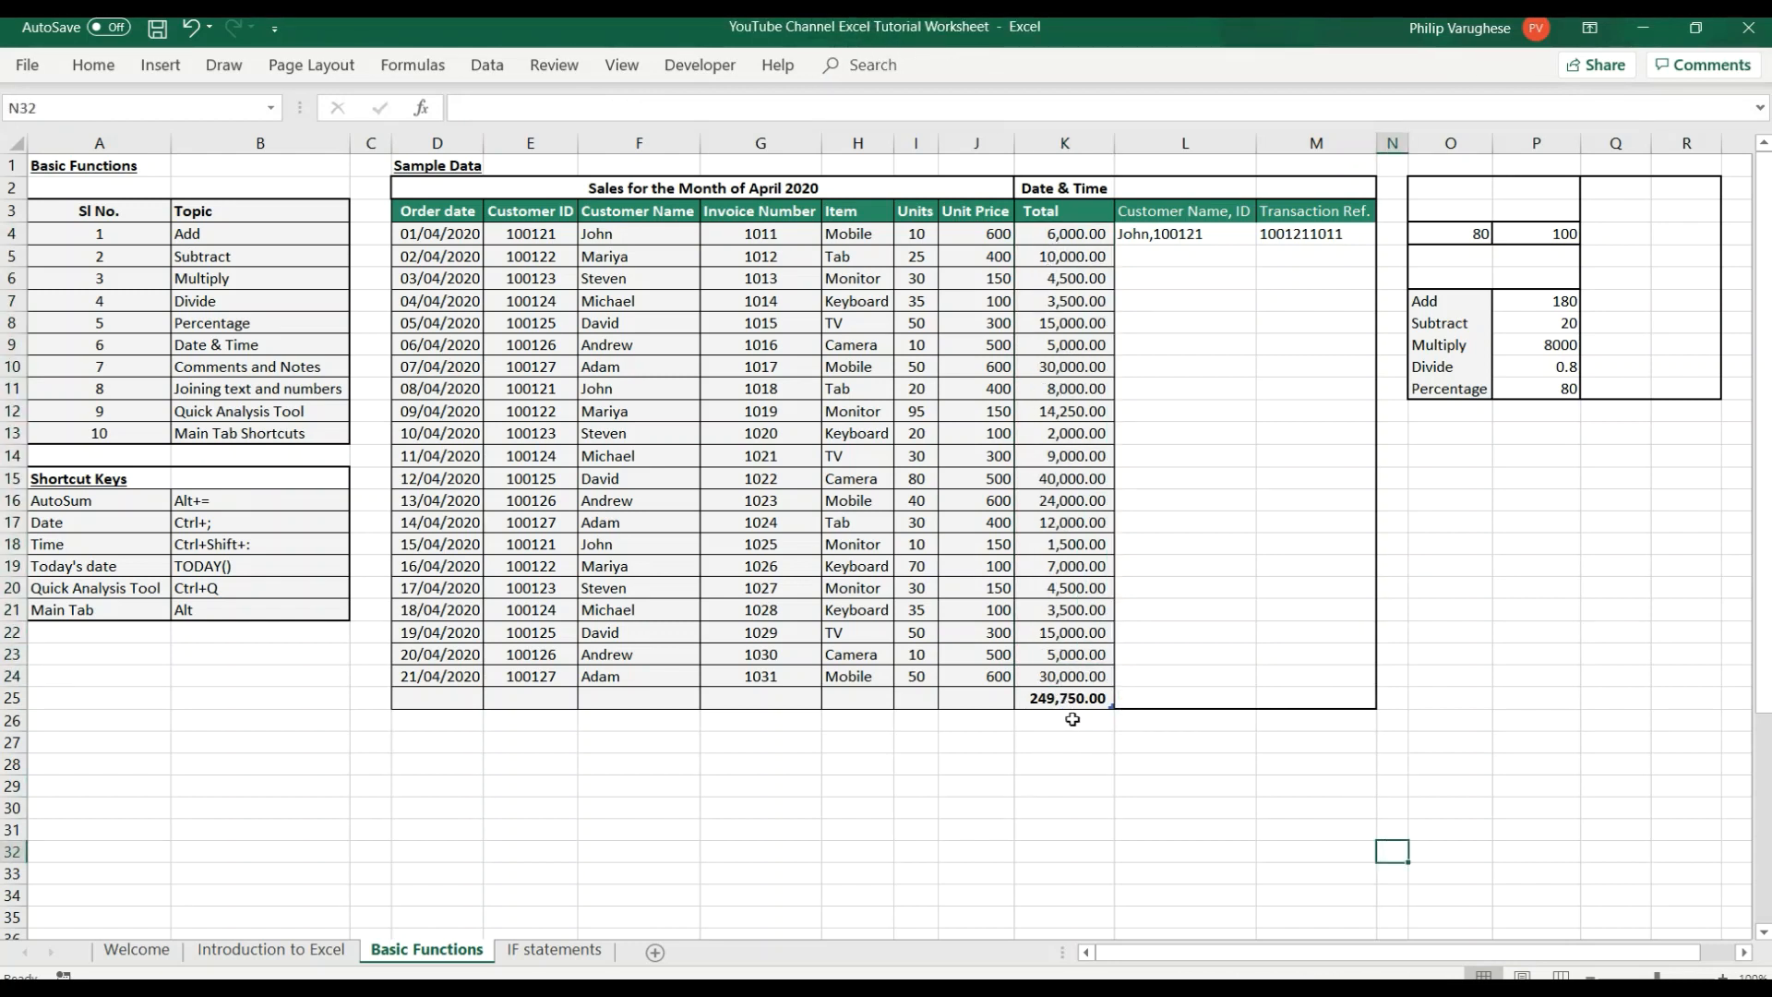
double_click(1073, 701)
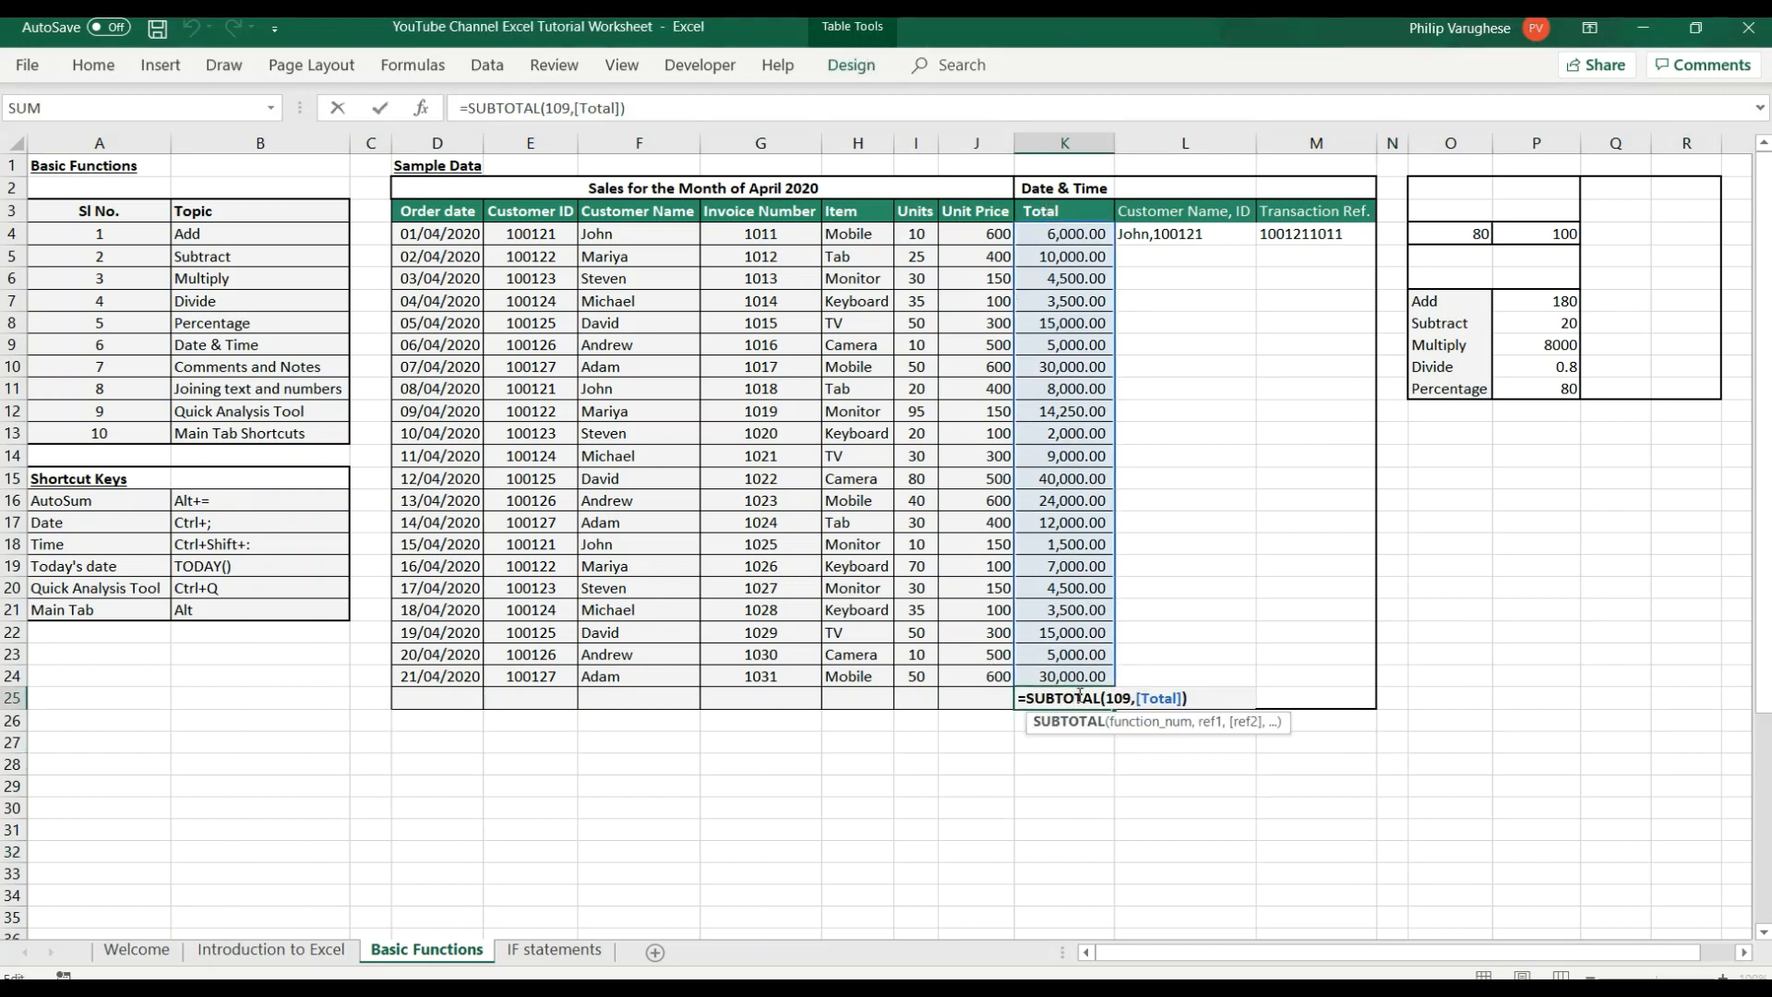
key(Return)
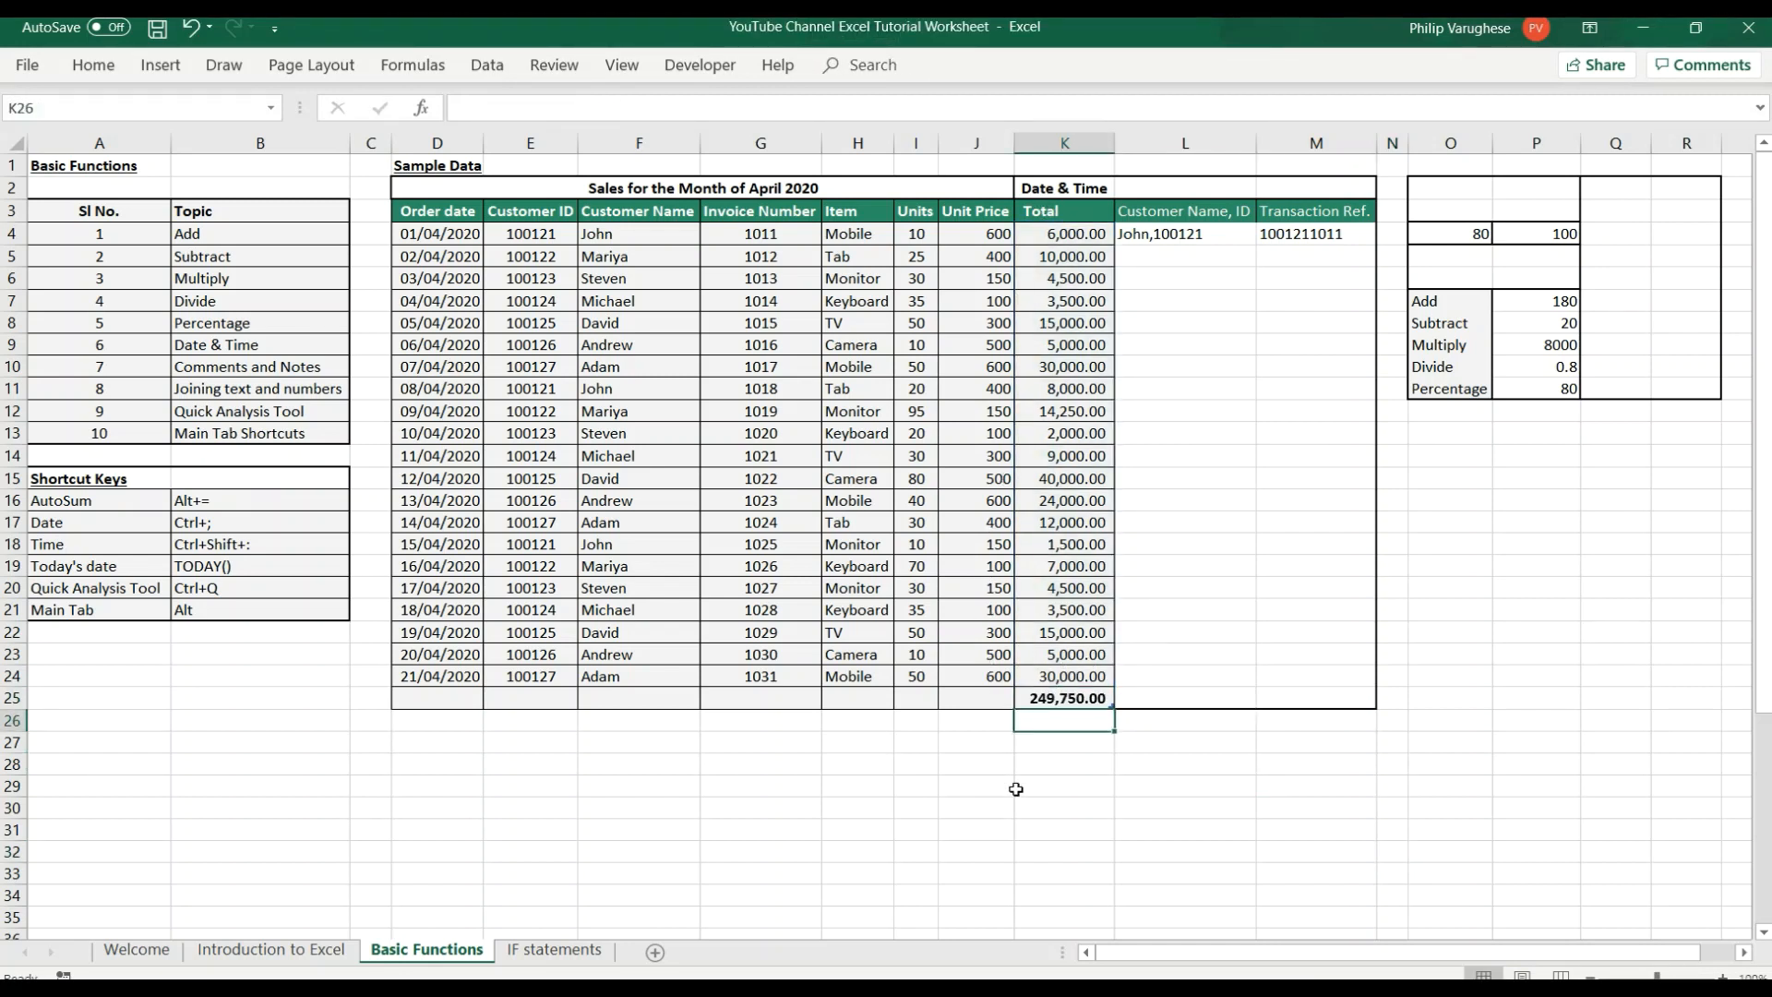
click(1216, 783)
click(78, 500)
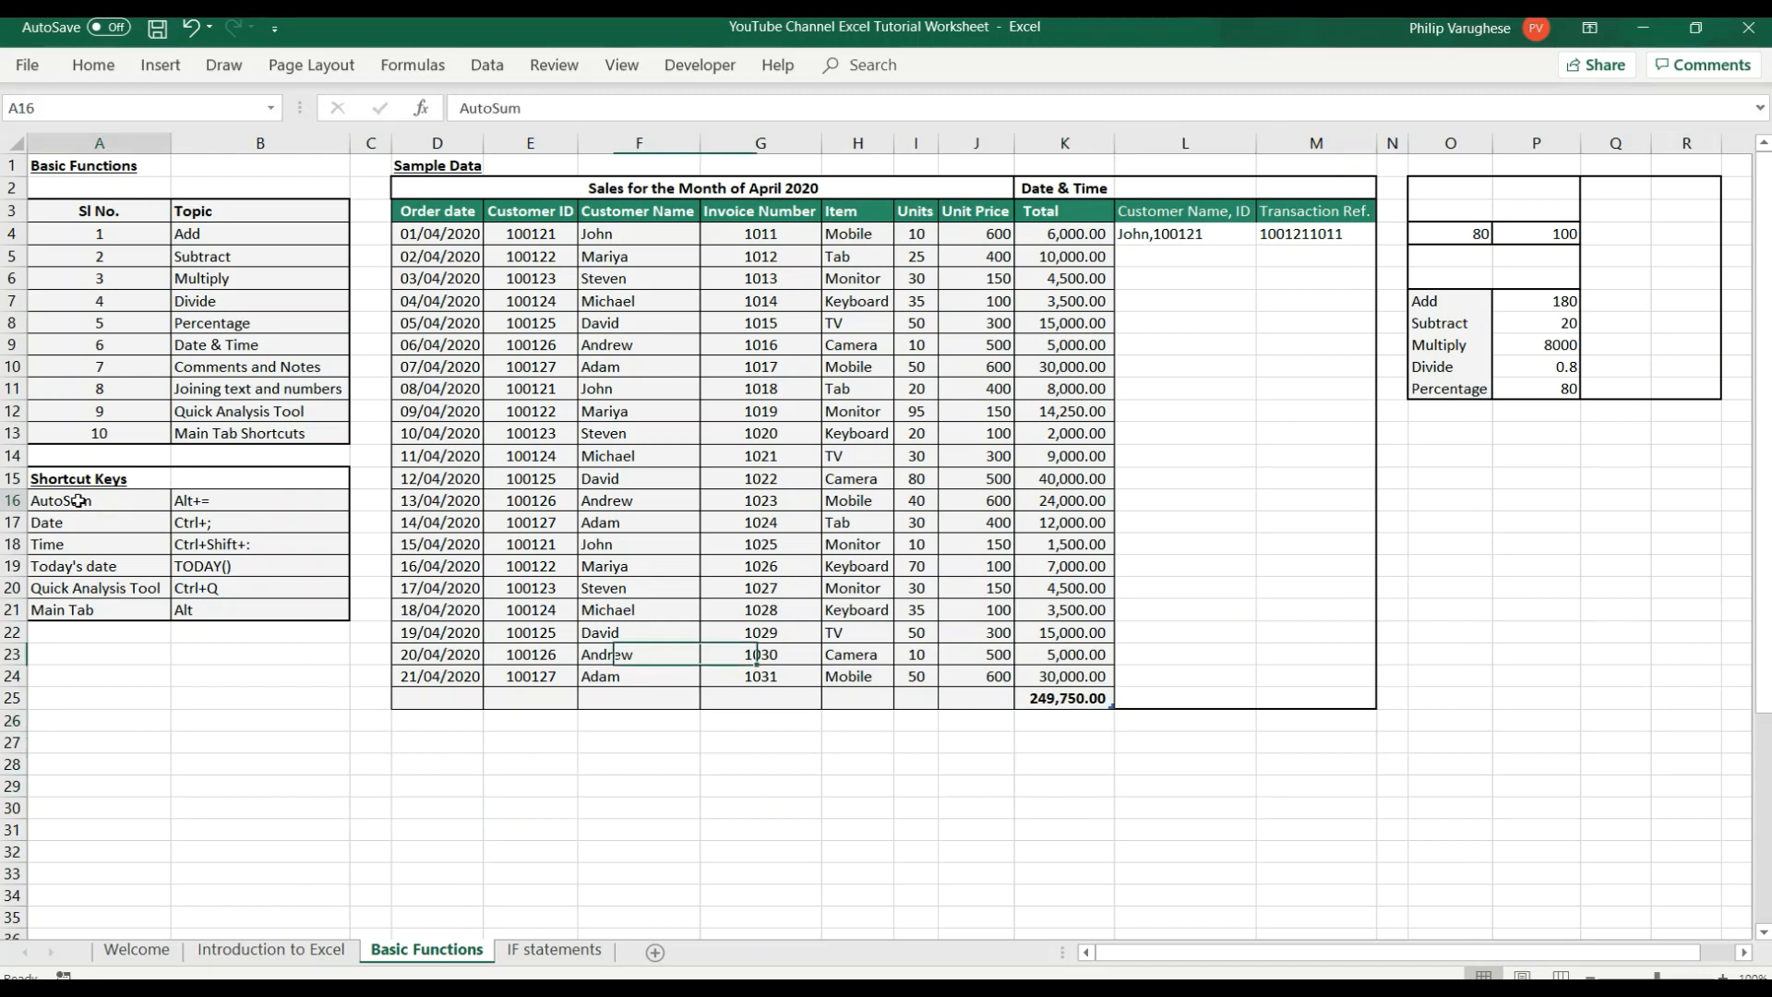
drag(78, 500, 233, 500)
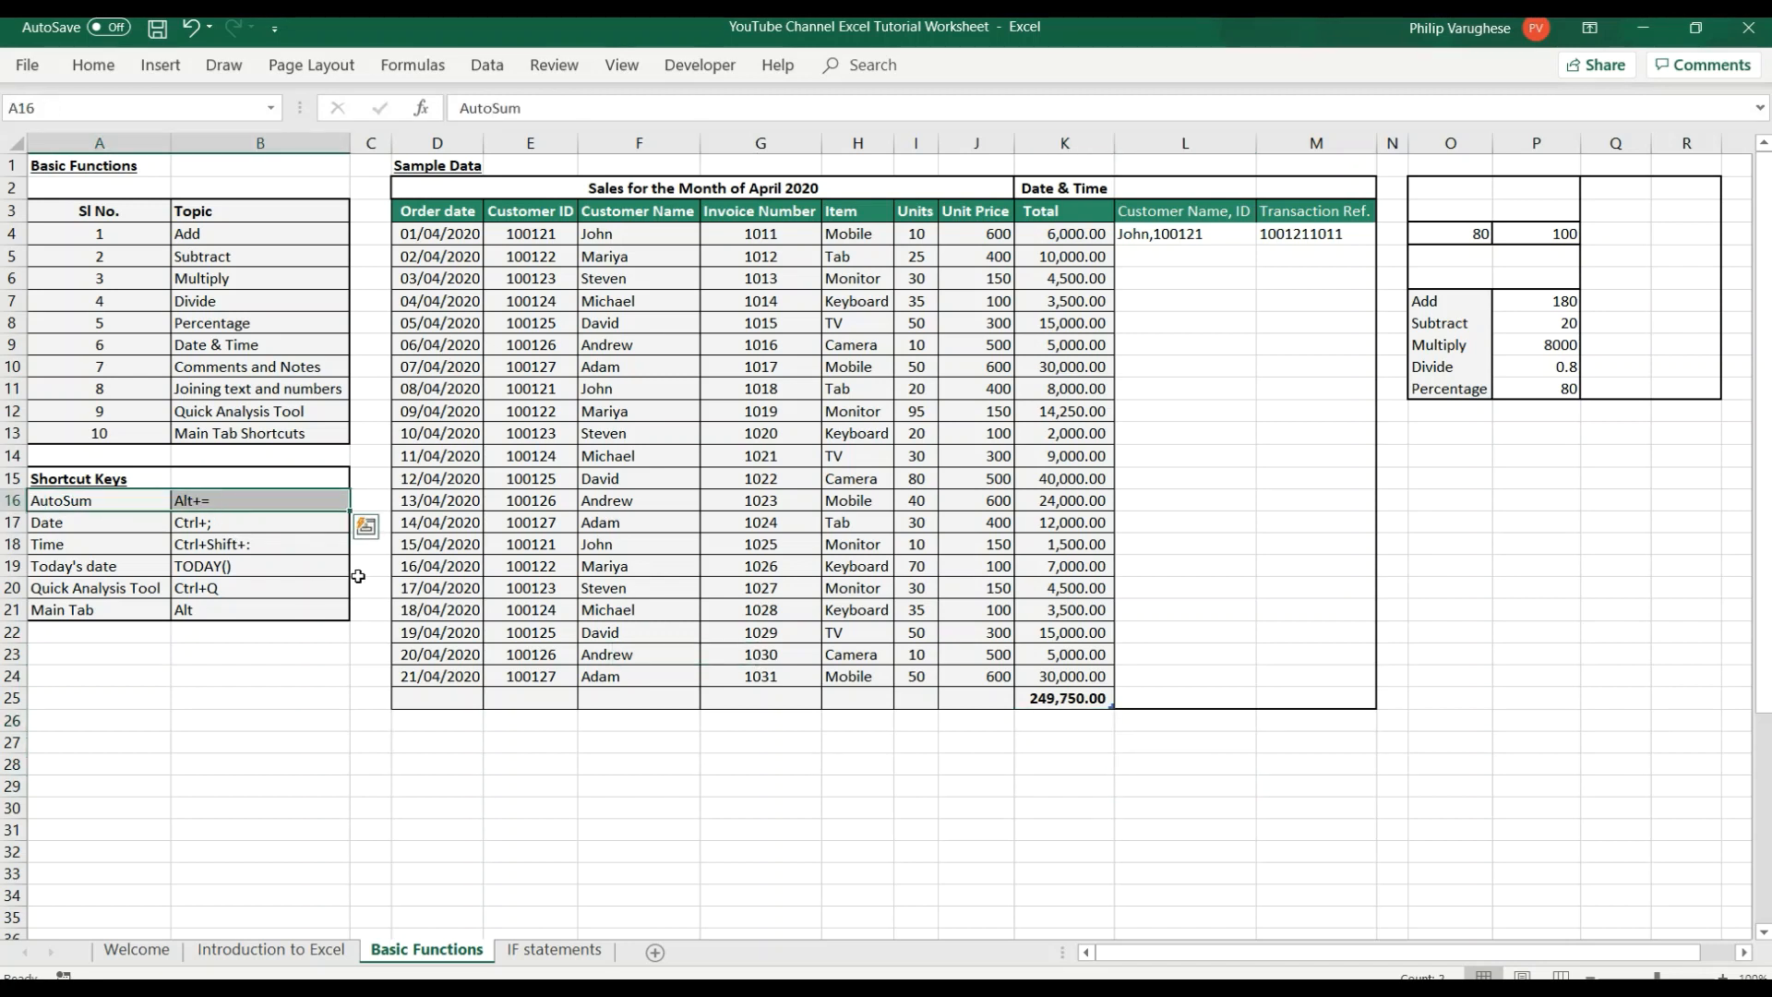
click(1066, 784)
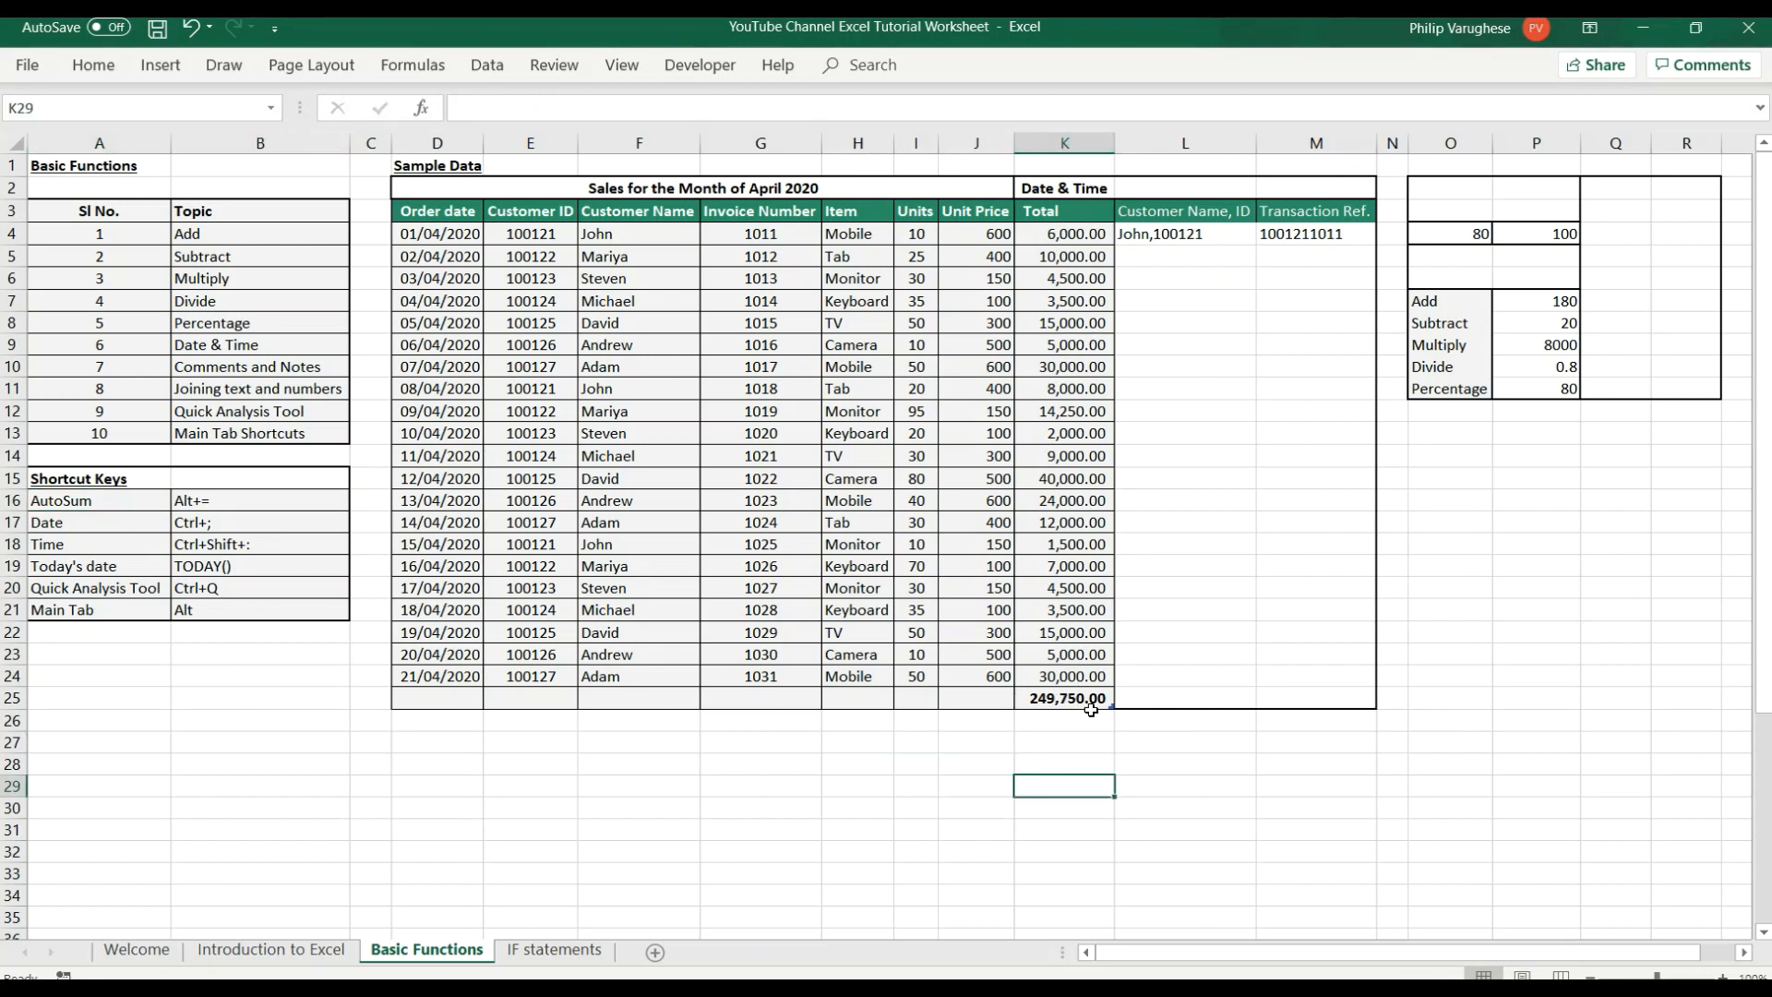
Use AutoSum to add up the Unit Price column in cell J25 and check the range it covers.
click(986, 699)
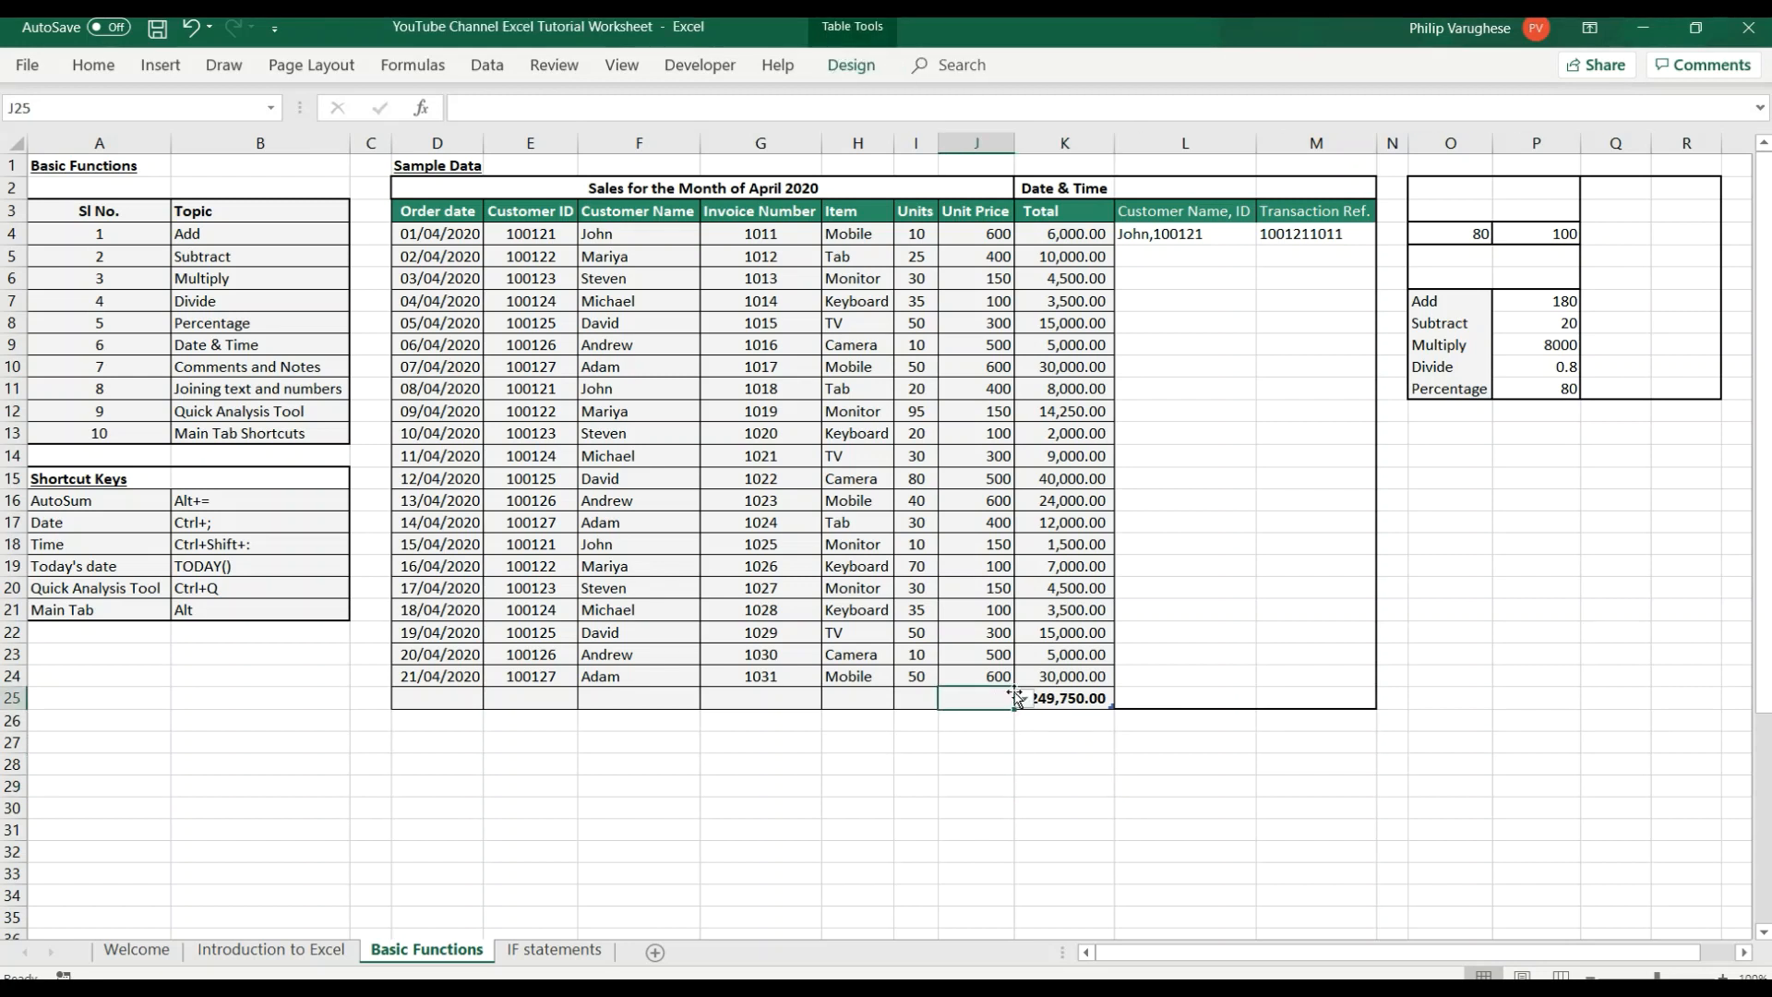
key(alt+equal)
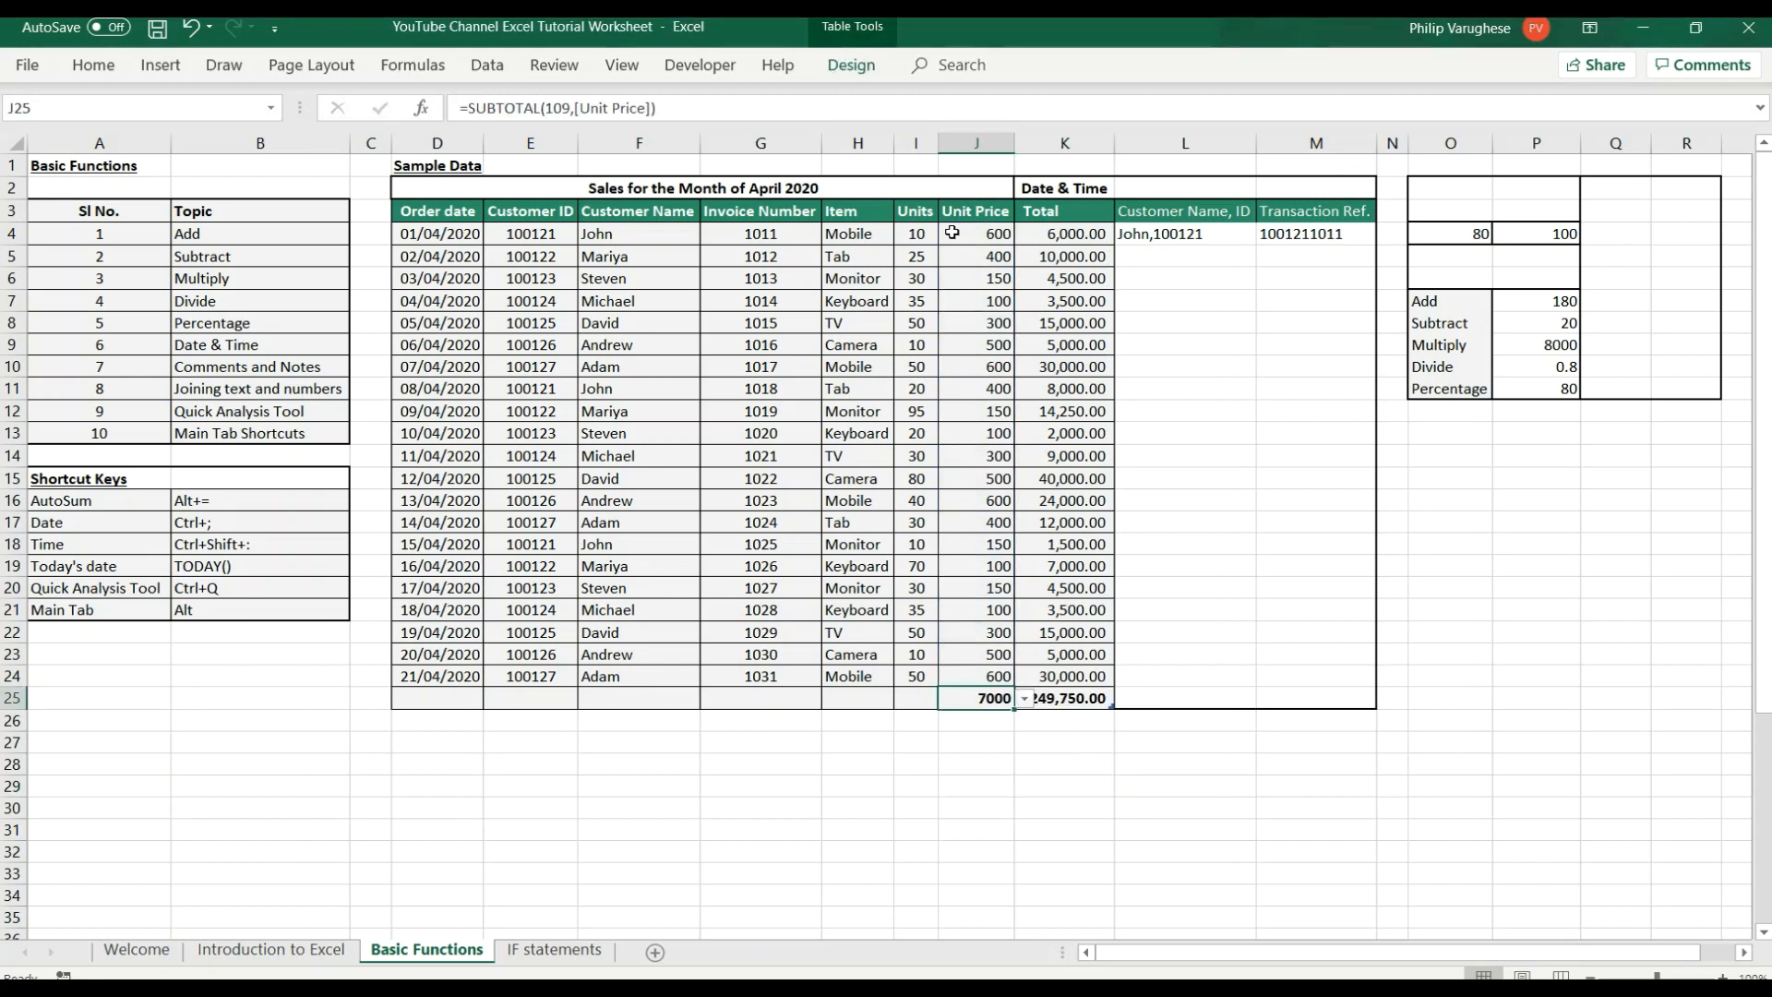
drag(952, 232, 955, 673)
click(1250, 847)
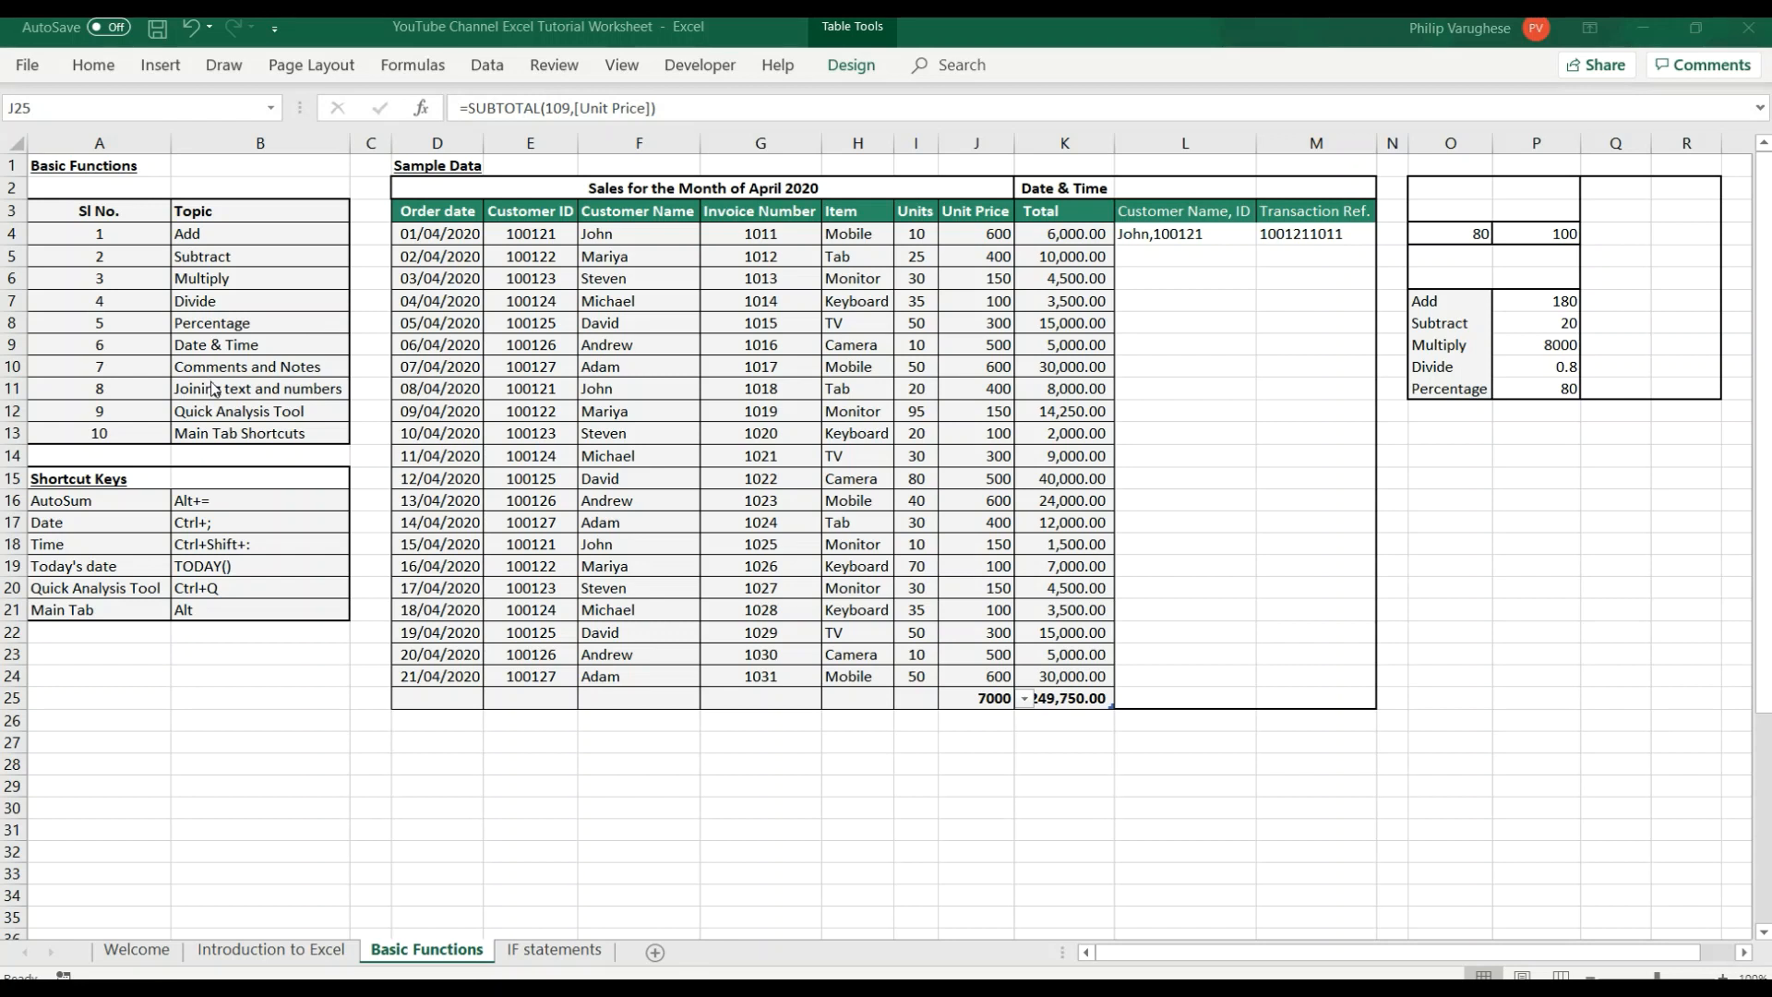
Insert the current date as a static value in cell L2, beside the Date & Time label.
click(217, 343)
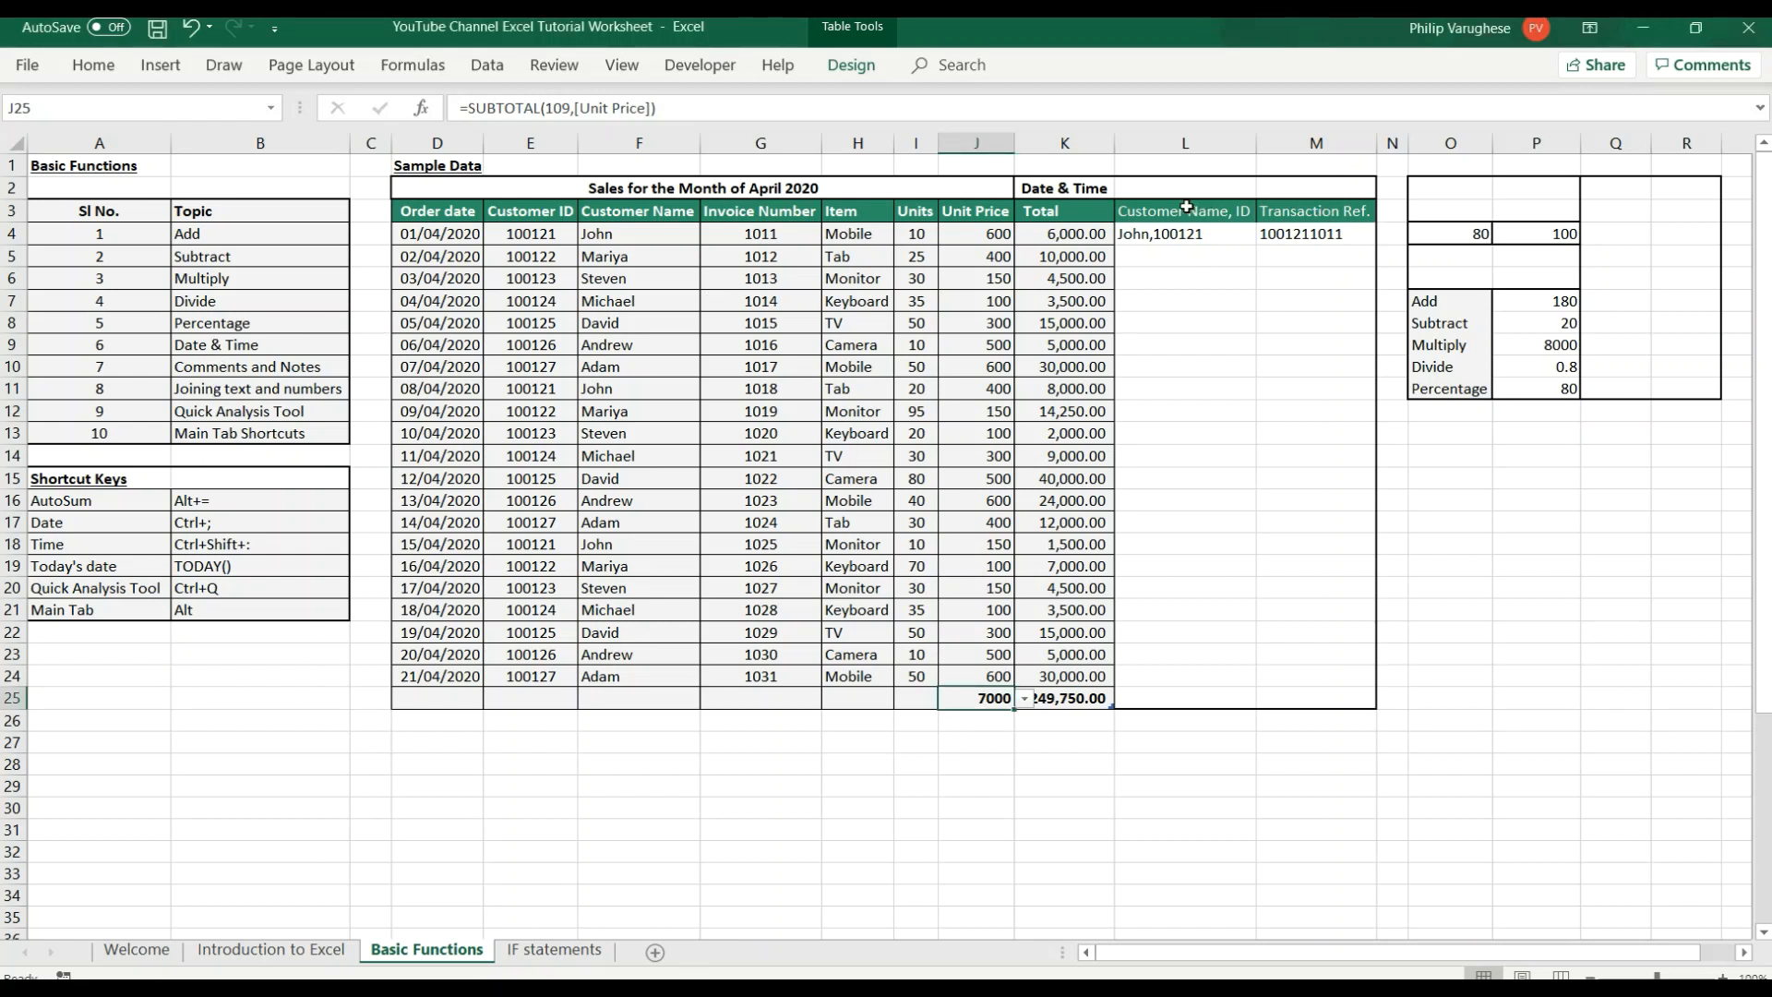
click(1157, 188)
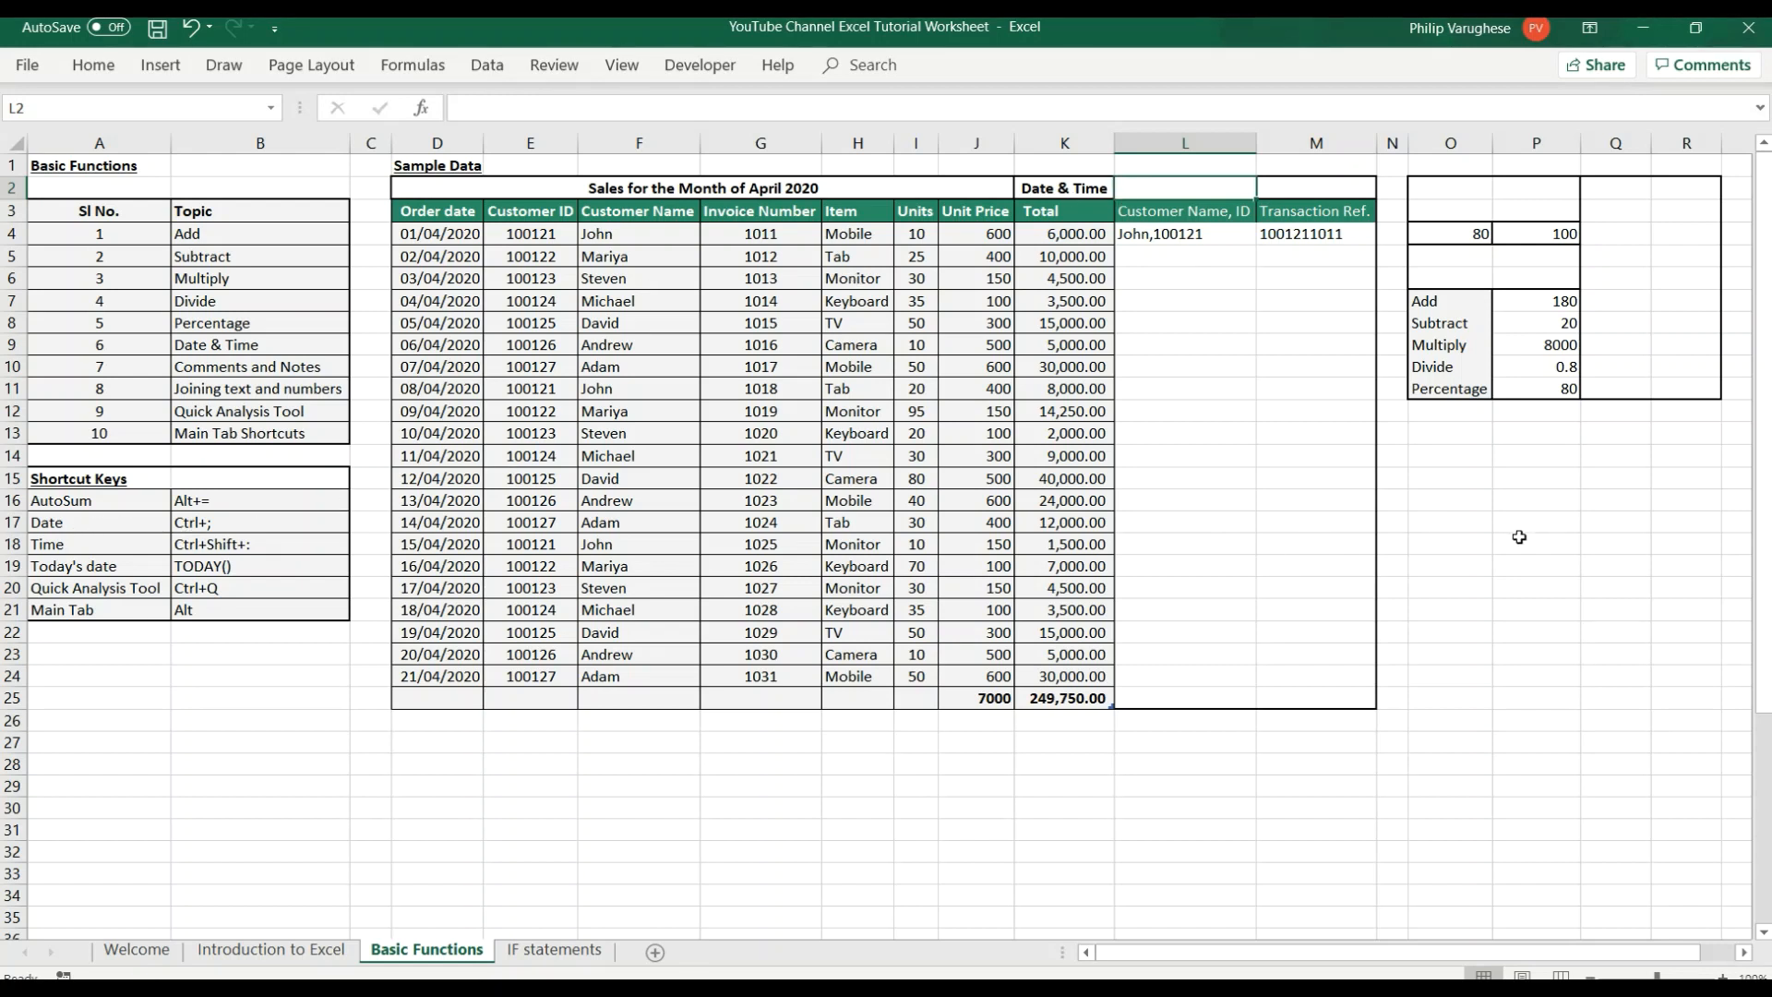
click(233, 525)
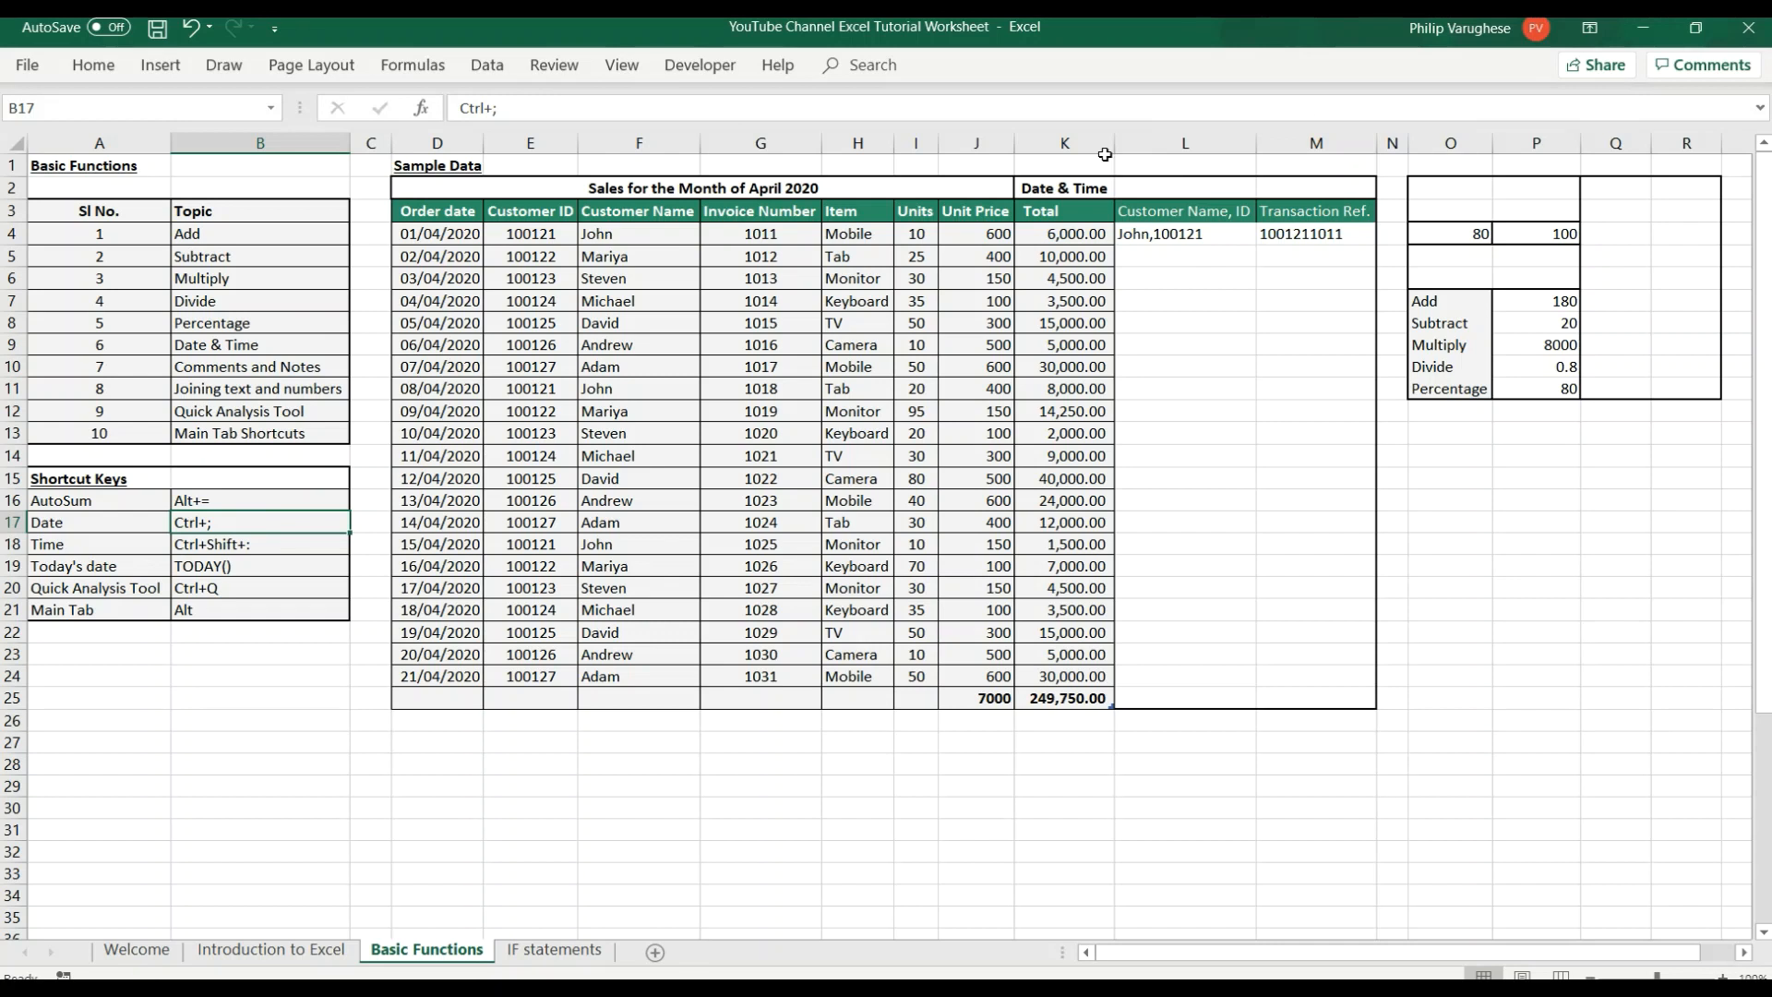
click(1141, 188)
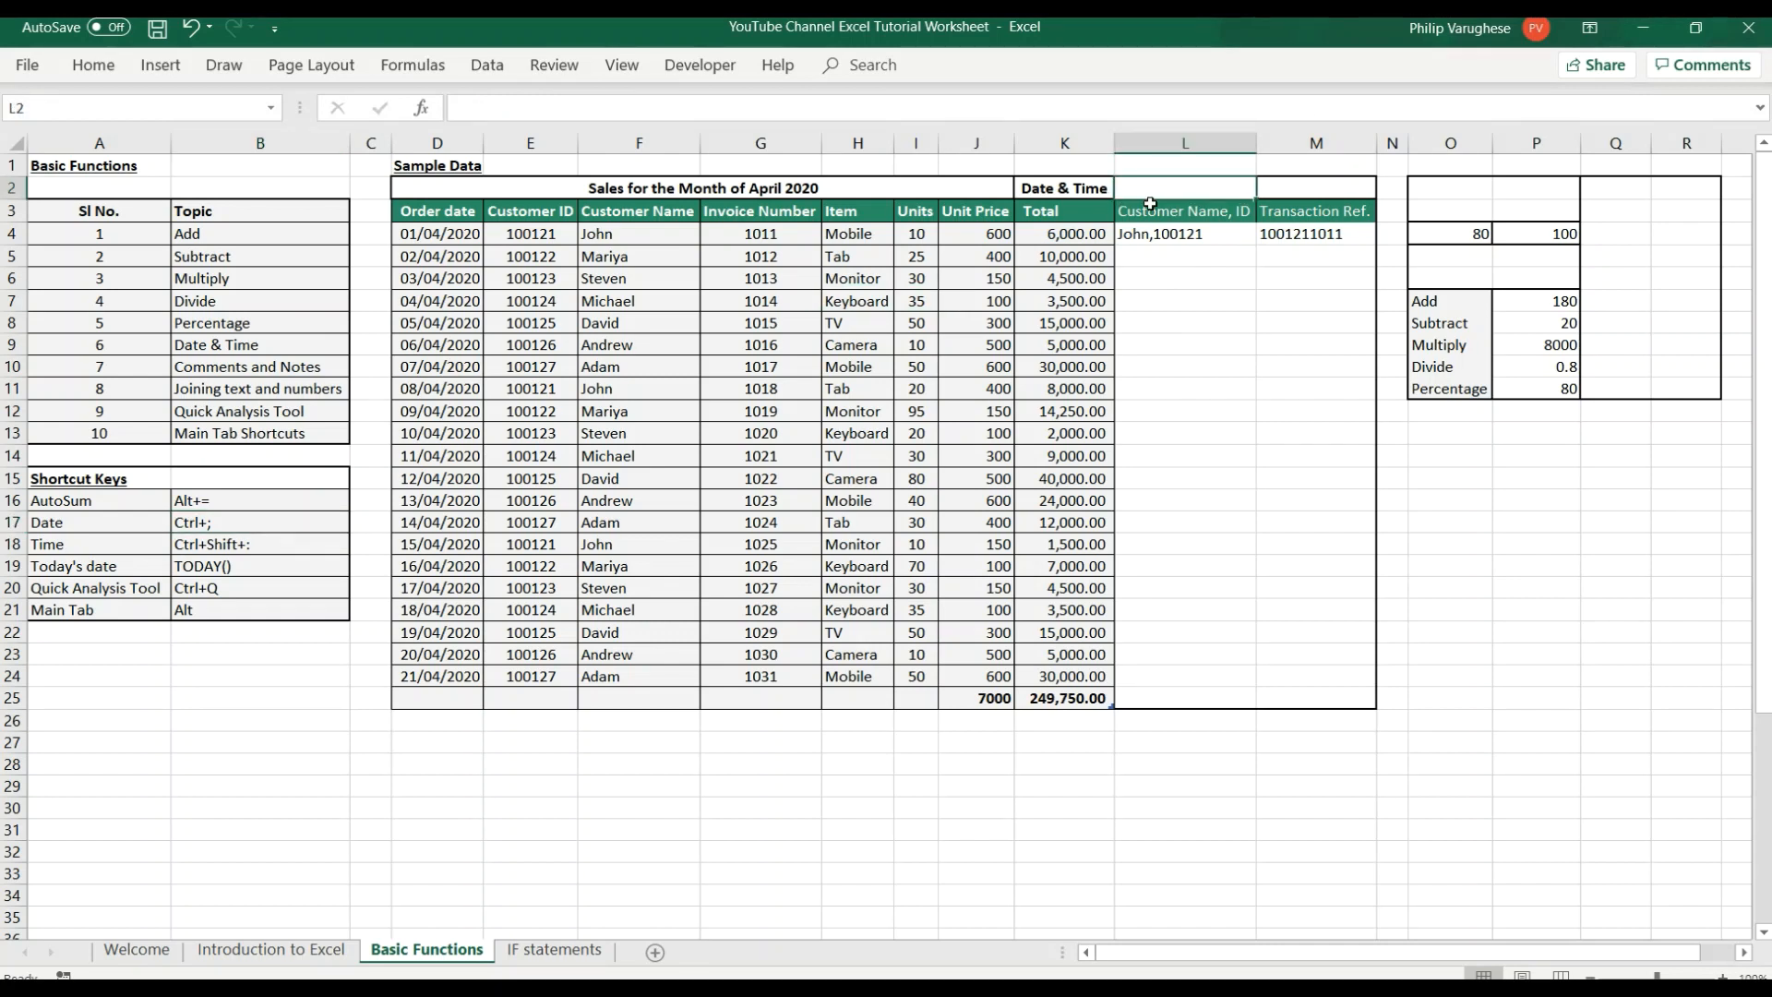
key(ctrl+semicolon)
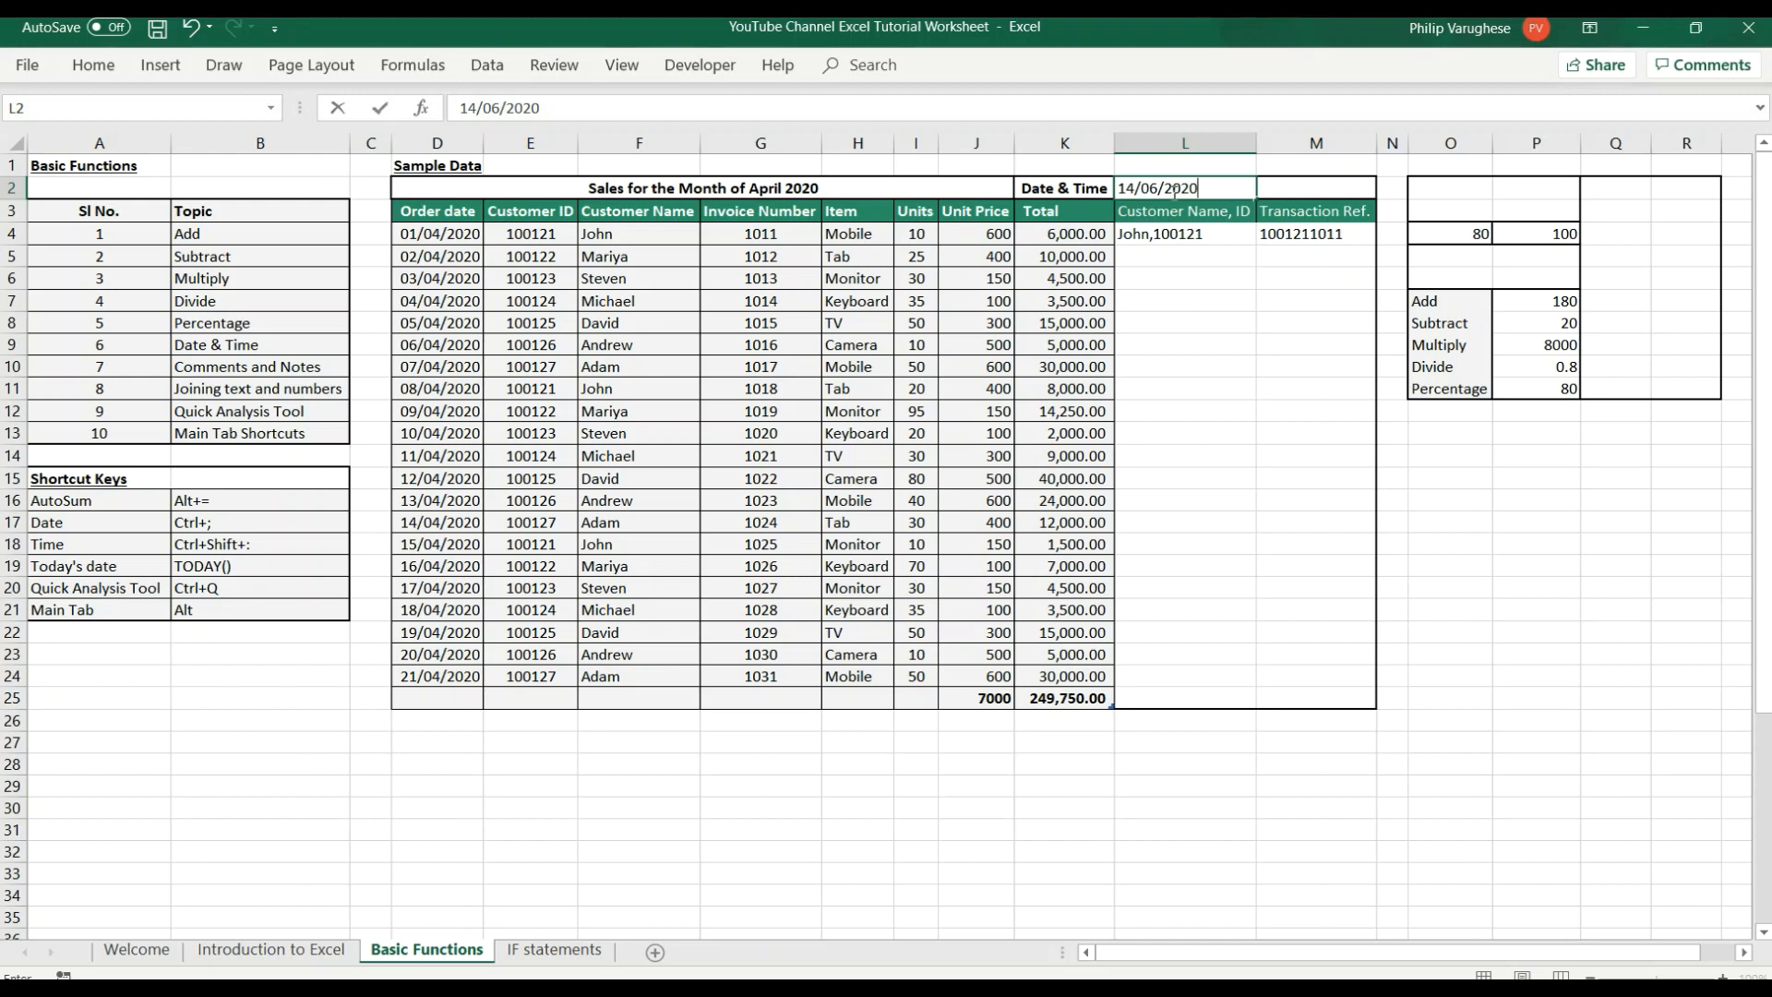
Insert the current time as a static value in cell M2, beside the date.
click(1299, 190)
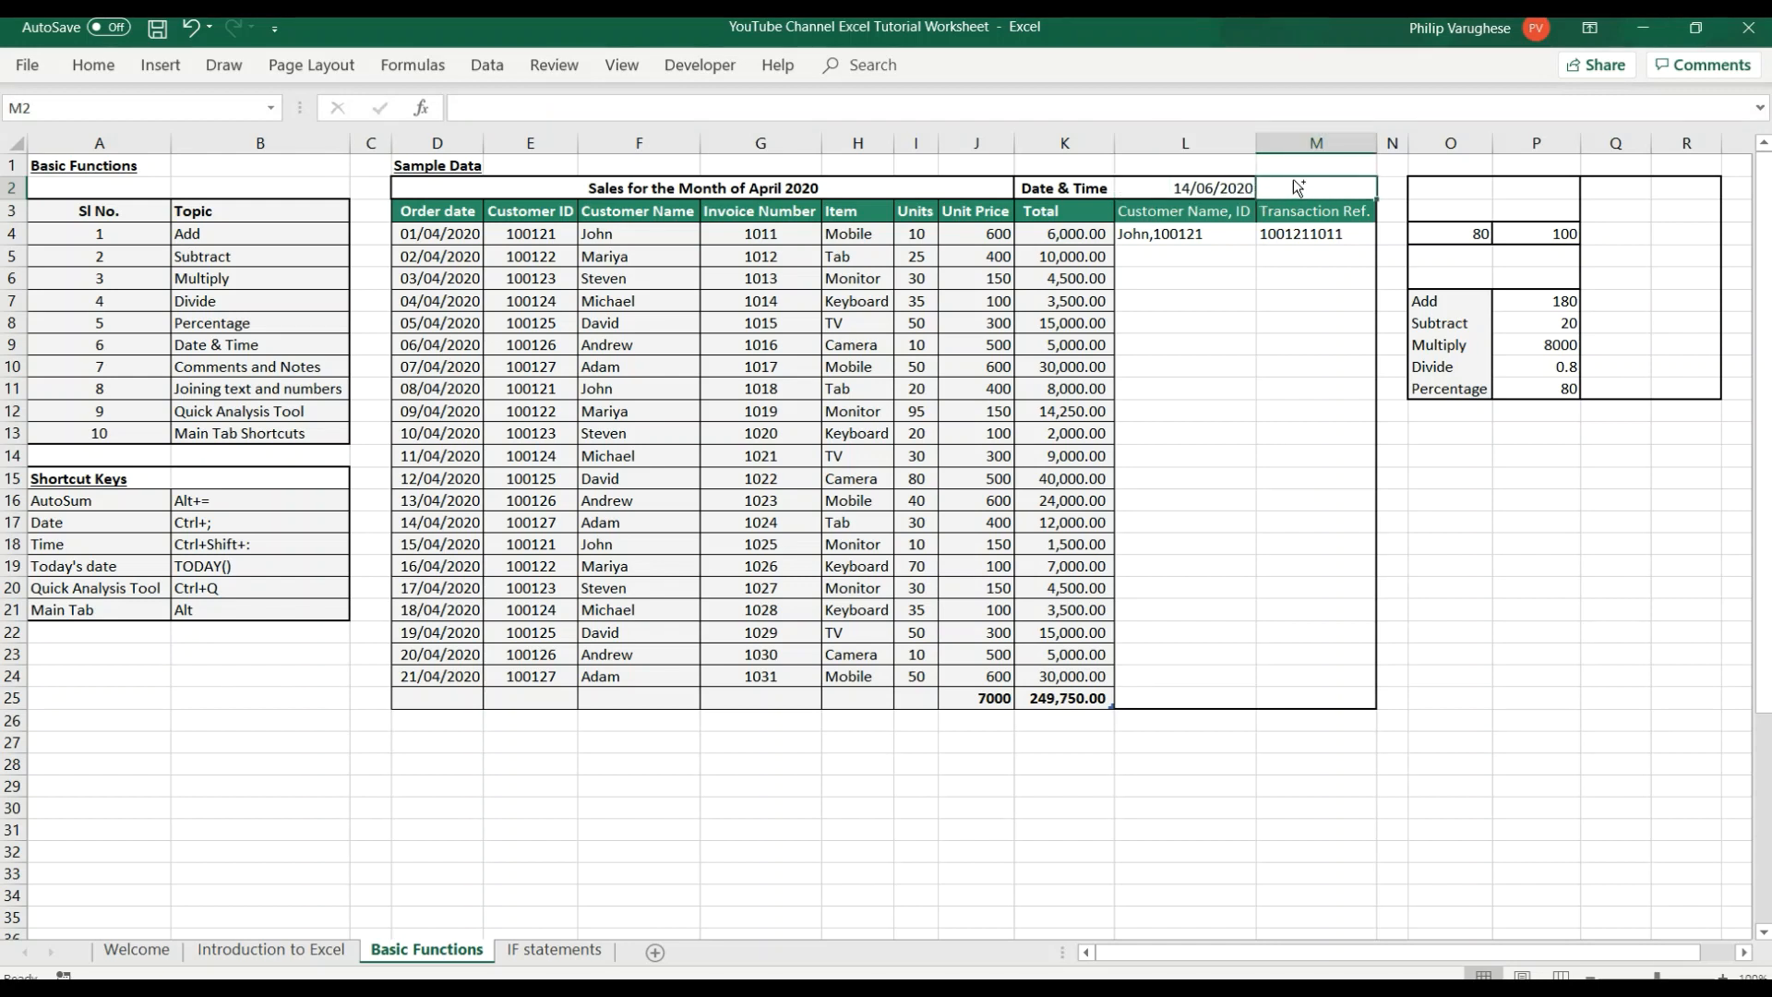
key(ctrl+shift+semicolon)
key(Return)
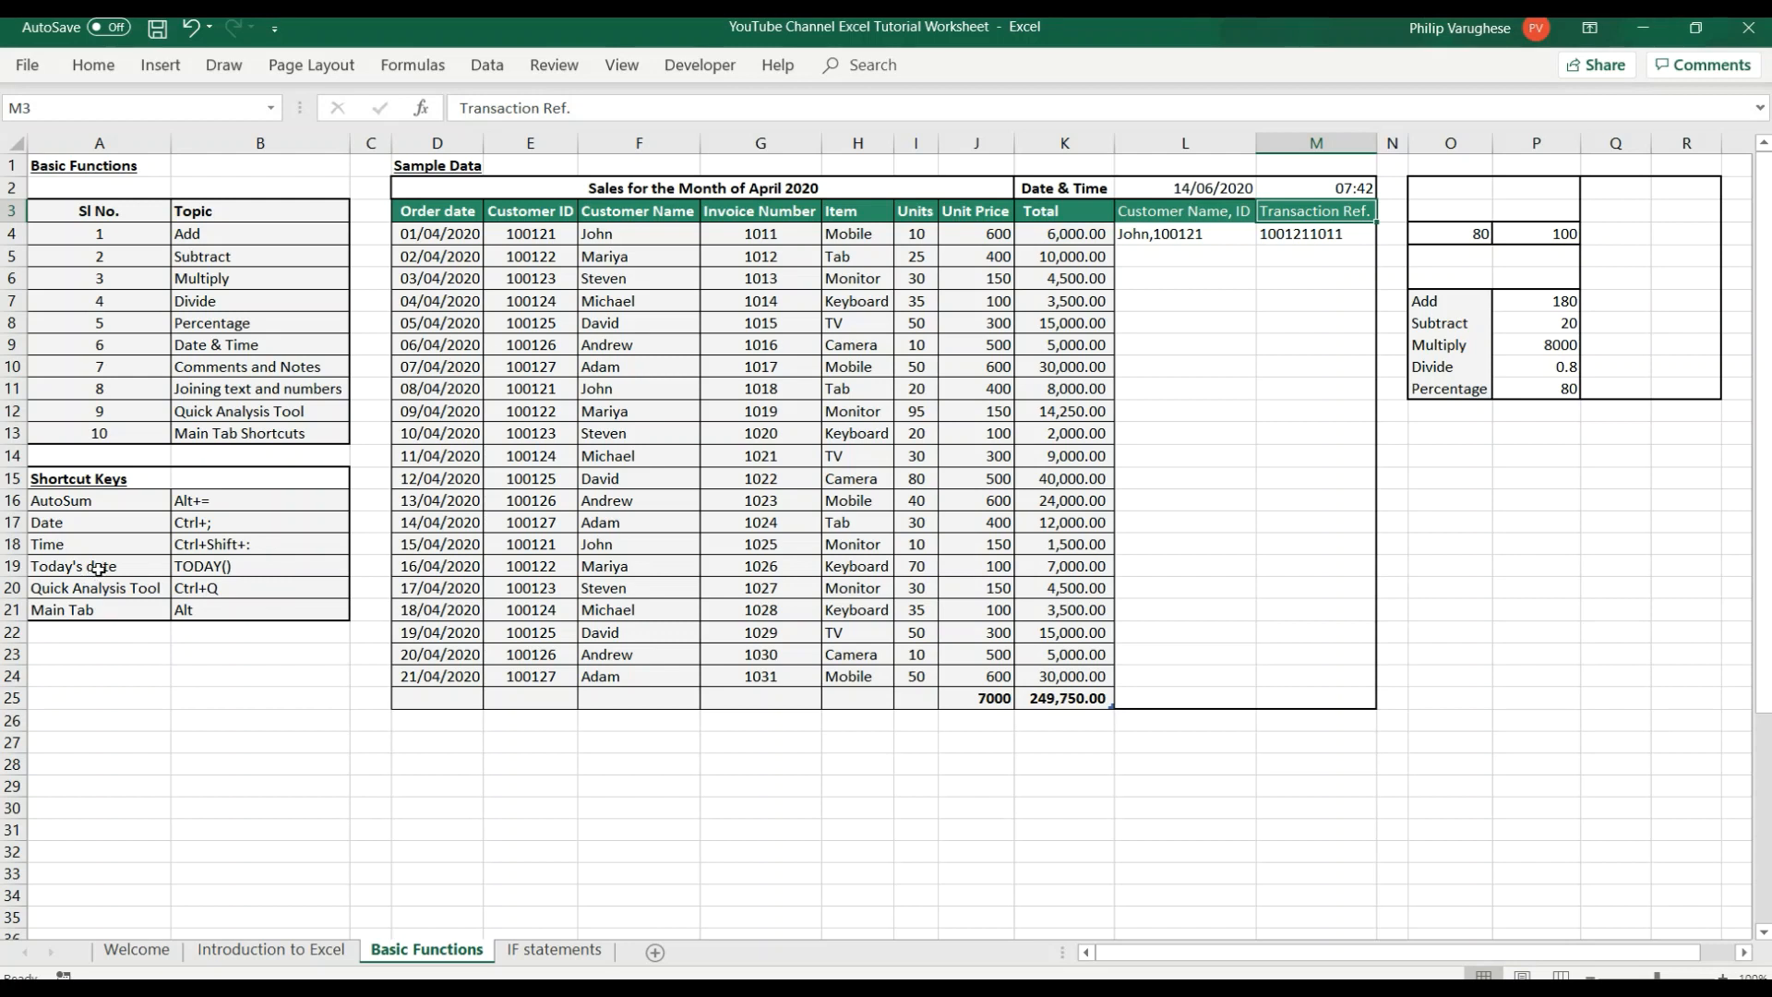
Enter the formula =TODAY() in cell M29 below the sales table and check the resulting cell.
click(261, 567)
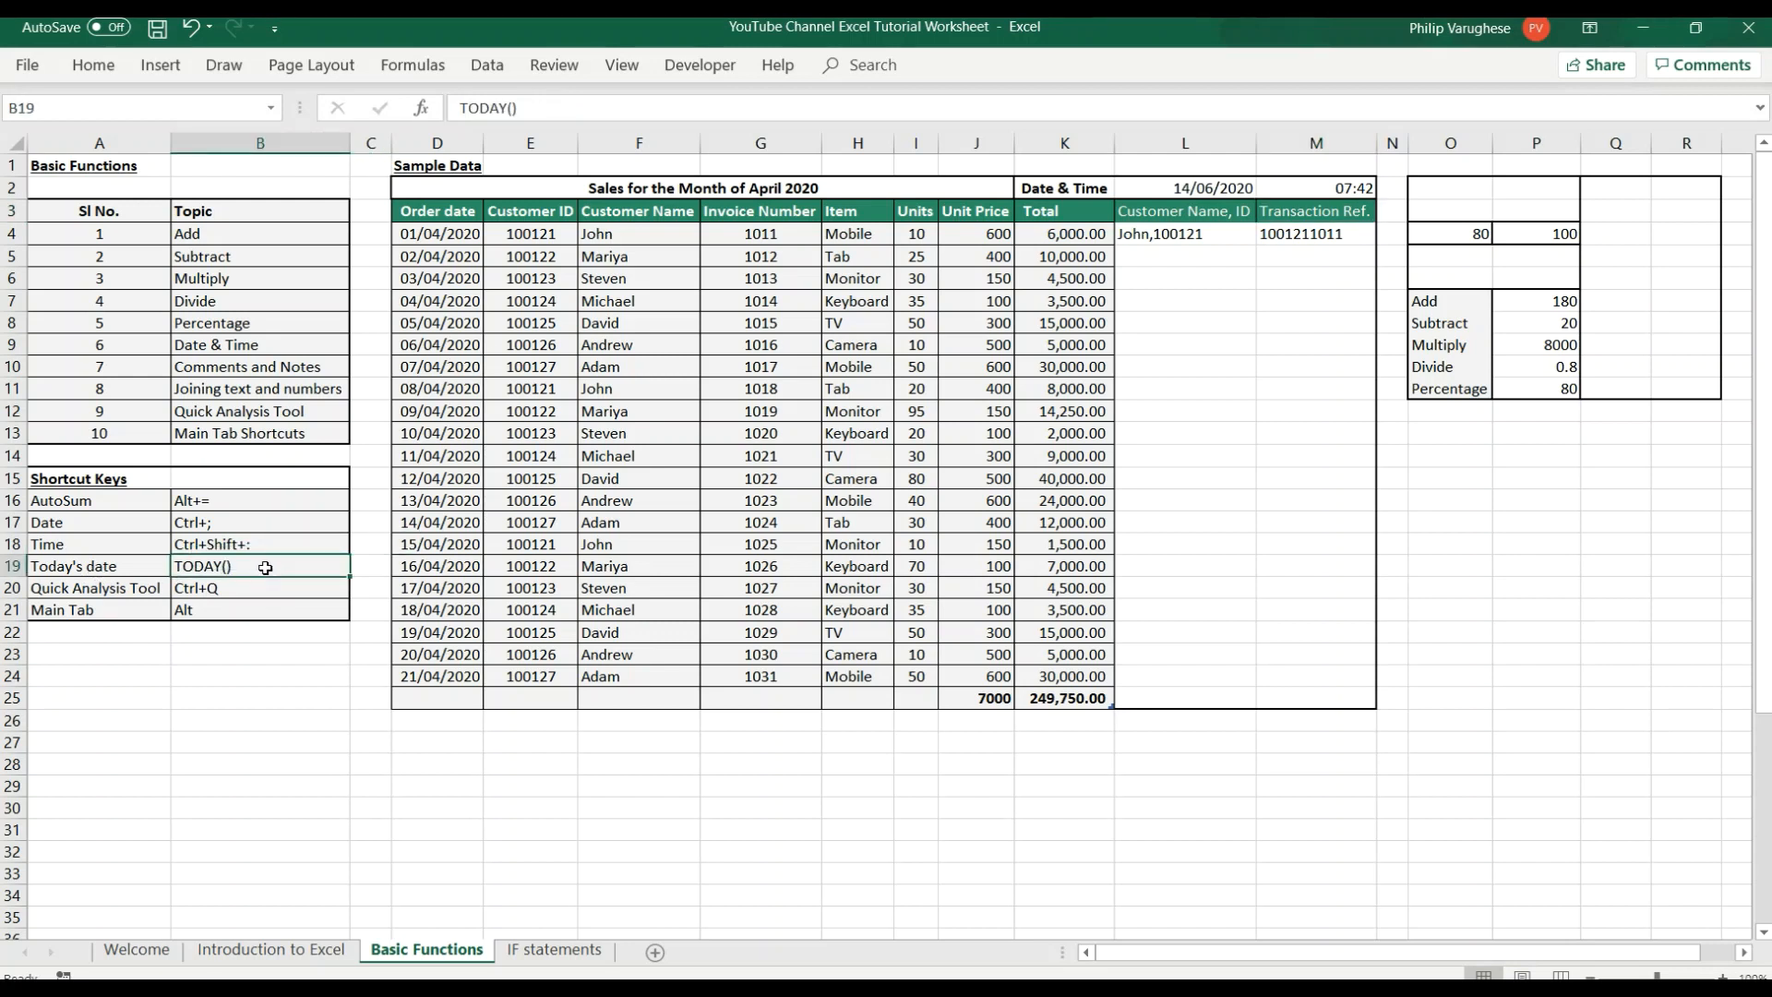
click(1276, 783)
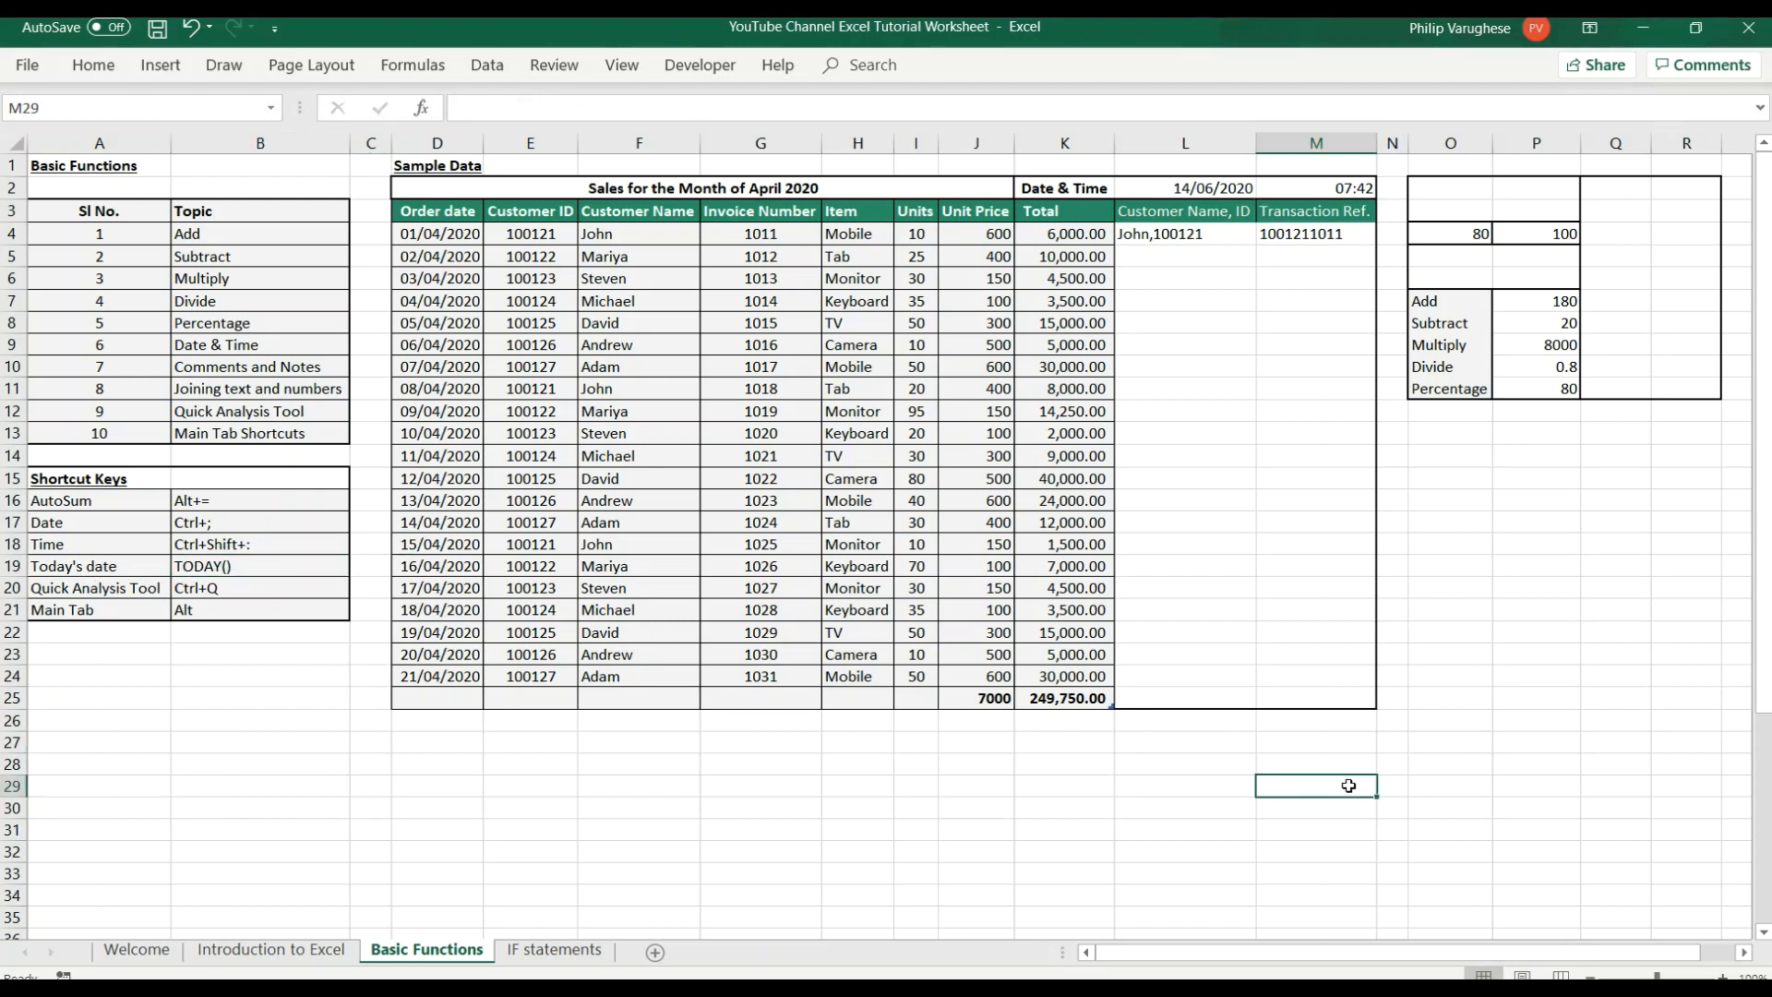
text(=toda)
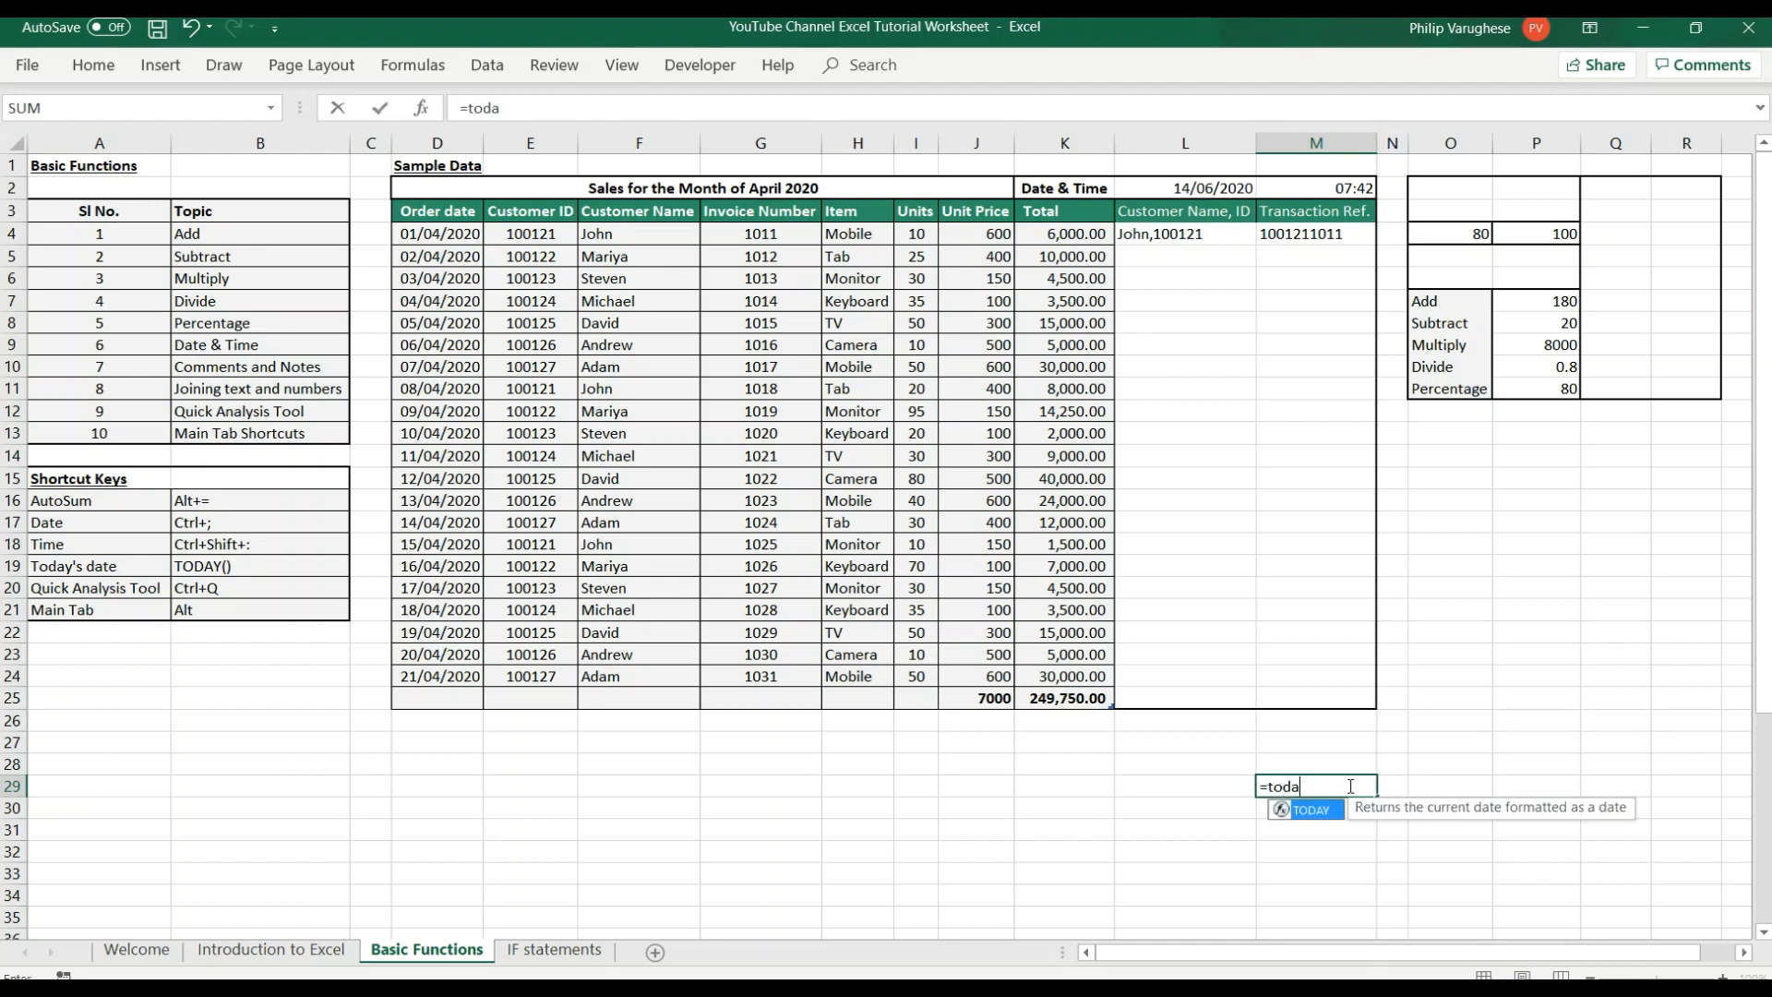
text(y())
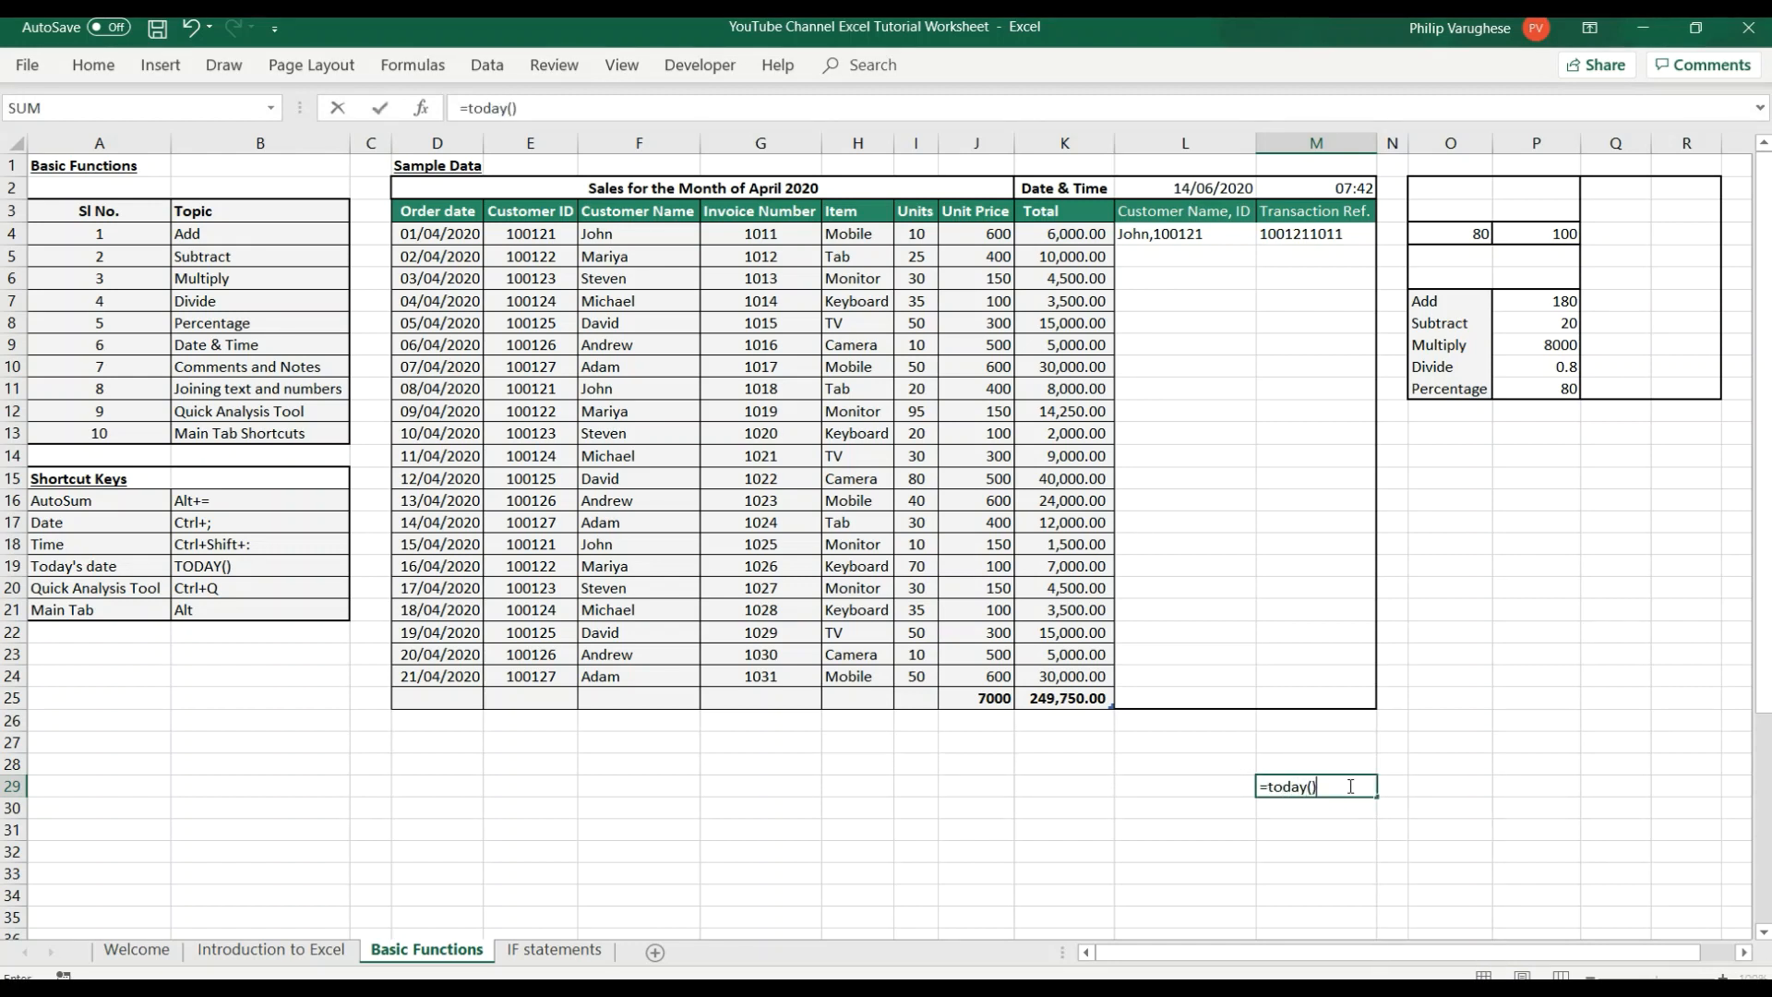
key(Return)
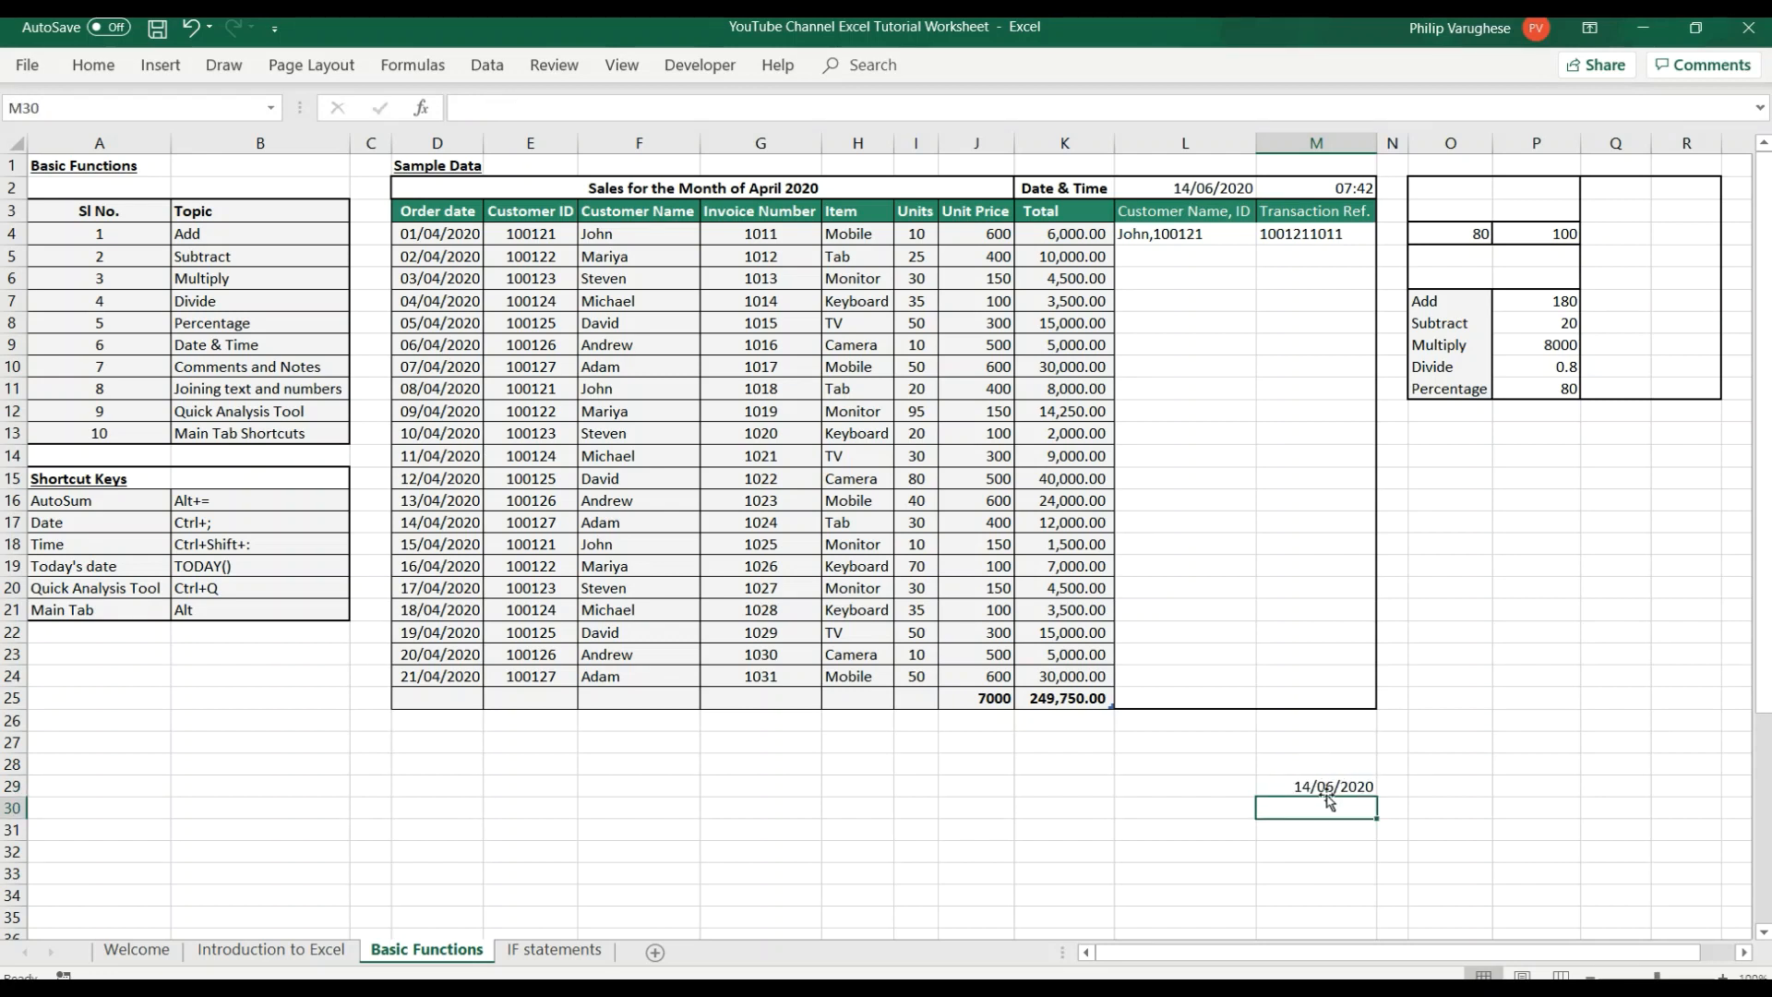
click(1326, 791)
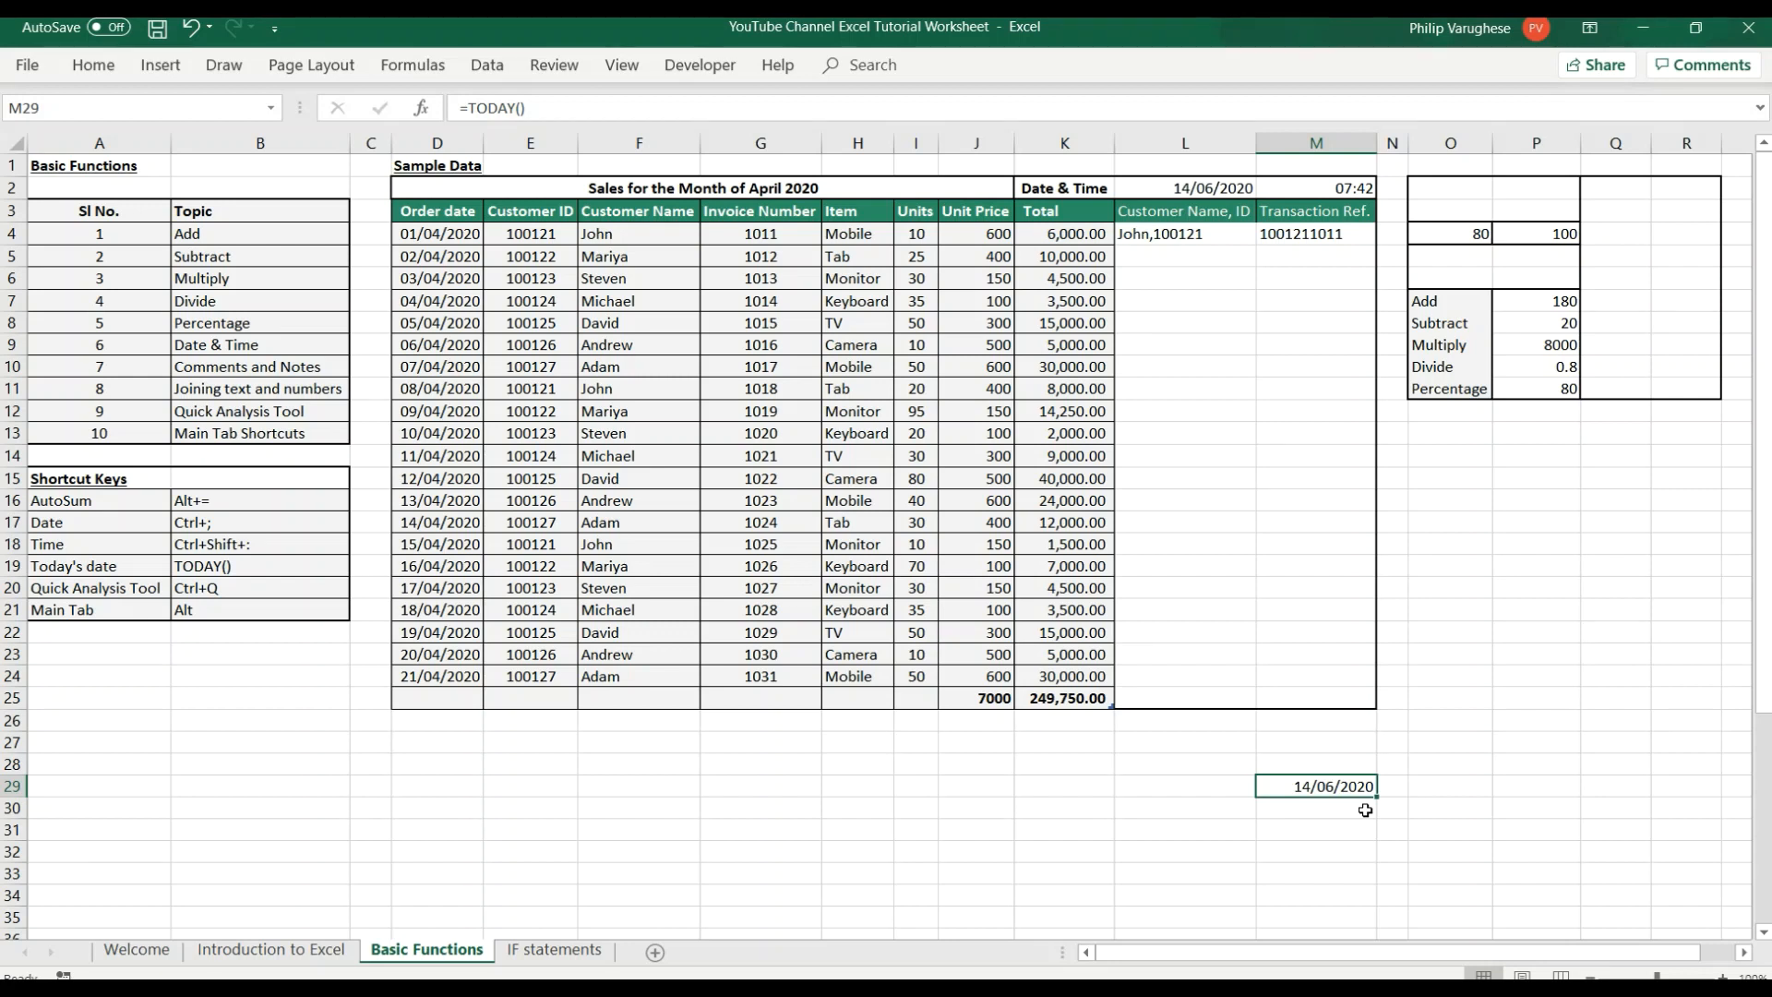
Clear the TODAY() formula from cell M29 below the sales table.
key(BackSpace)
click(1196, 190)
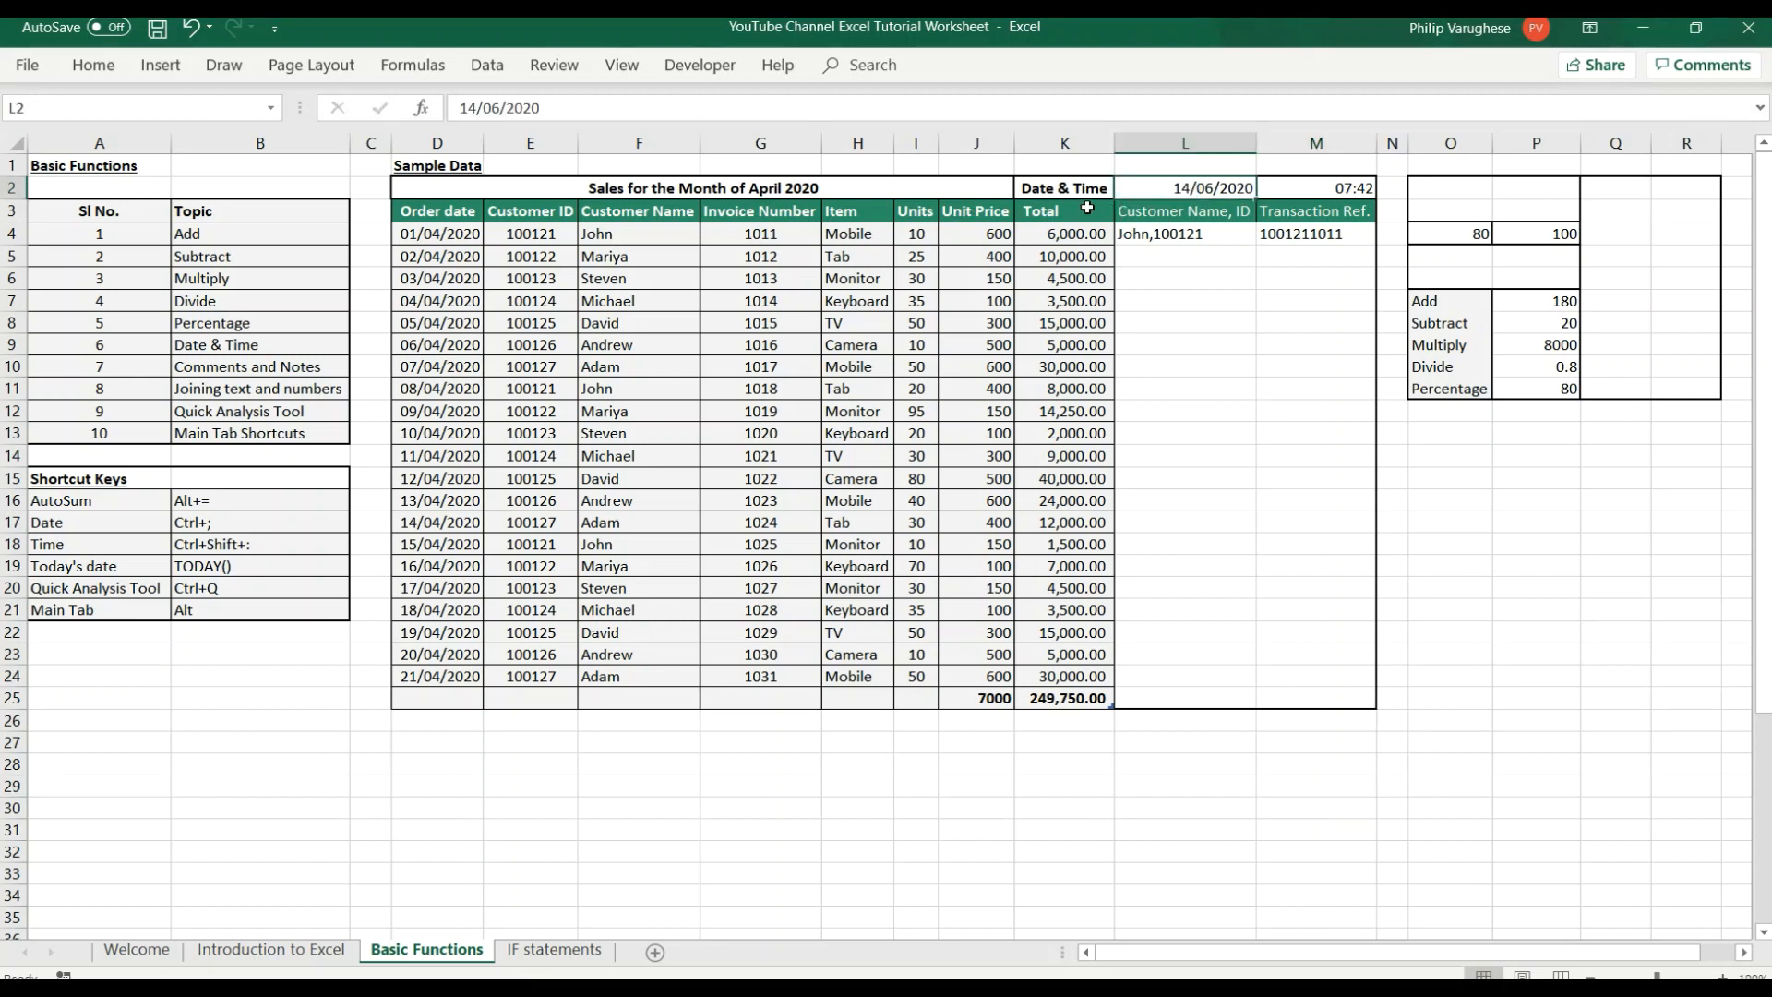
click(176, 679)
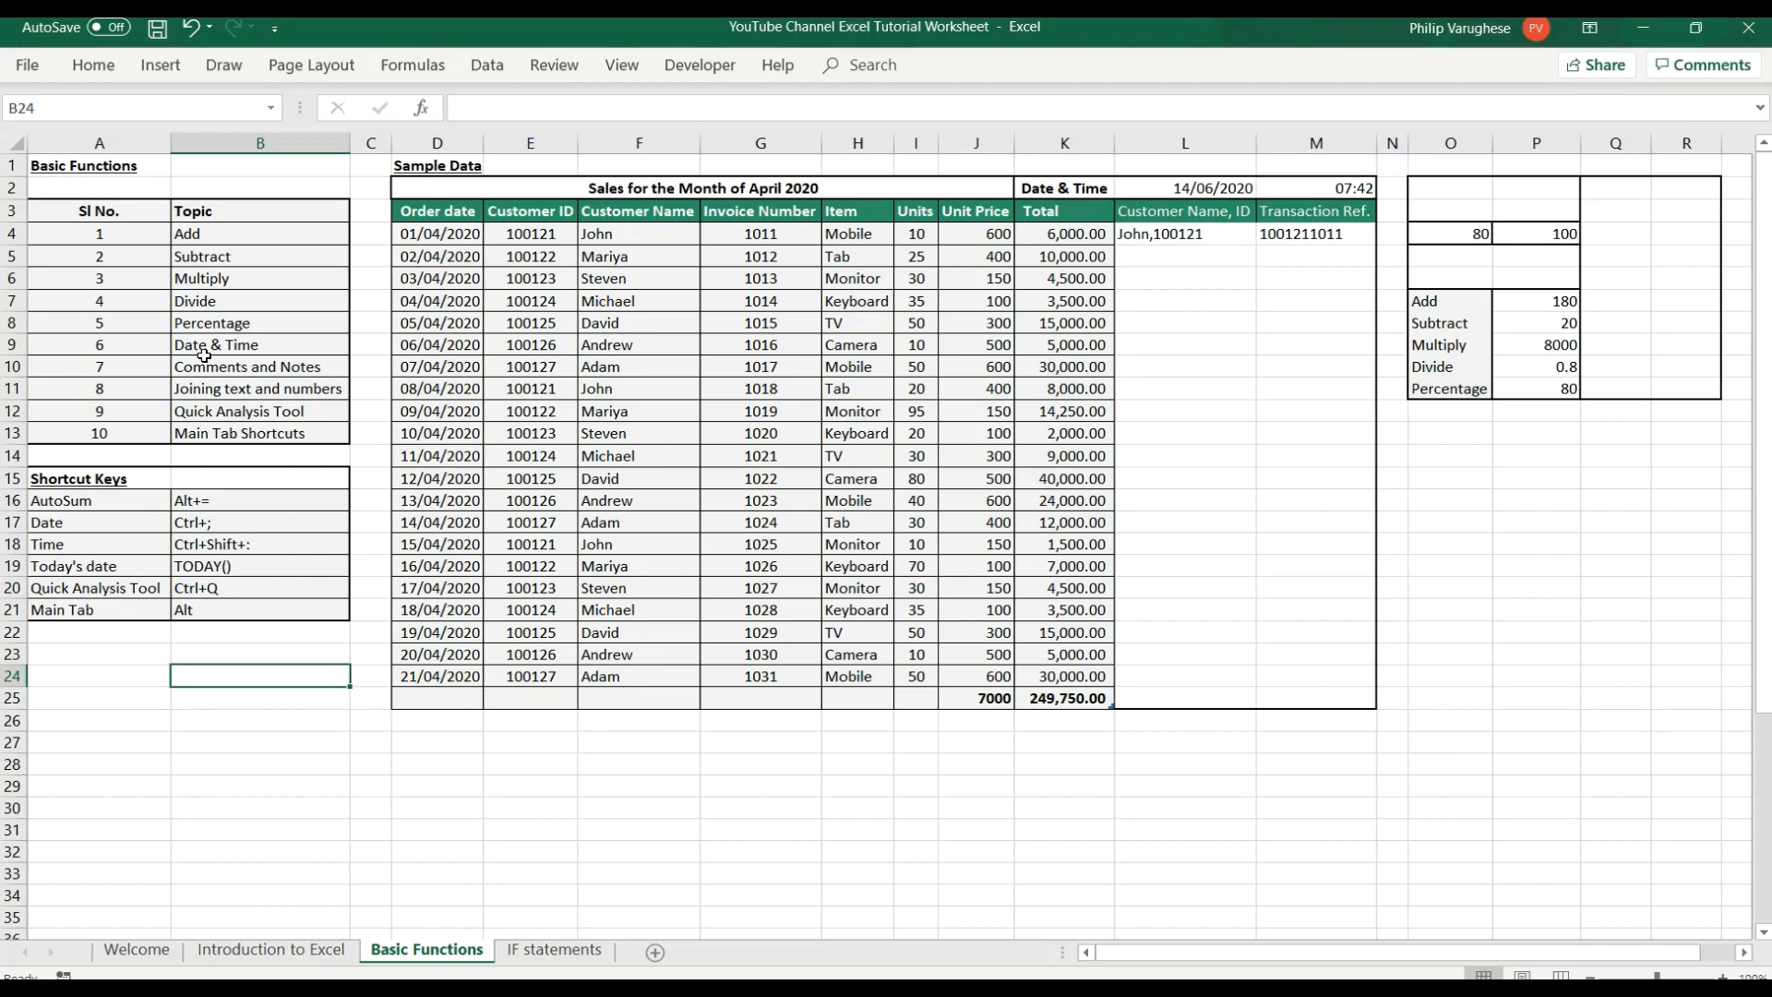
click(245, 369)
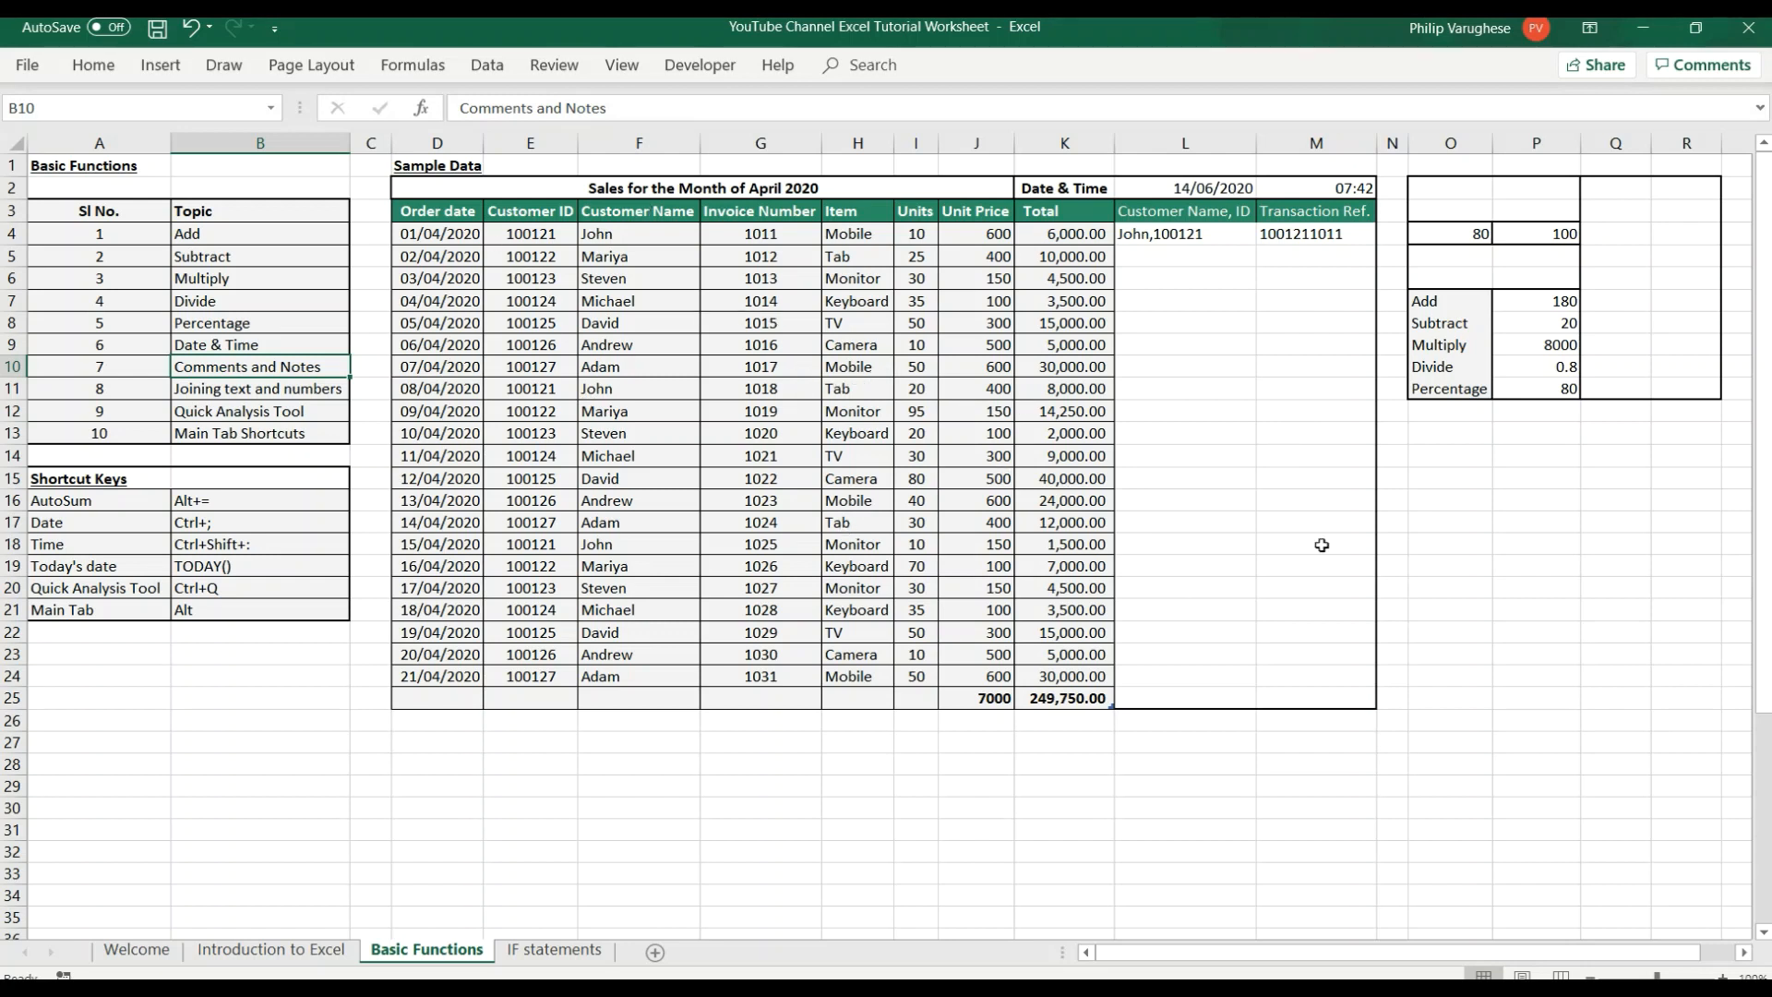
Add a new comment reading "credit sale" to cell K4, the first value in the Total column.
click(1065, 239)
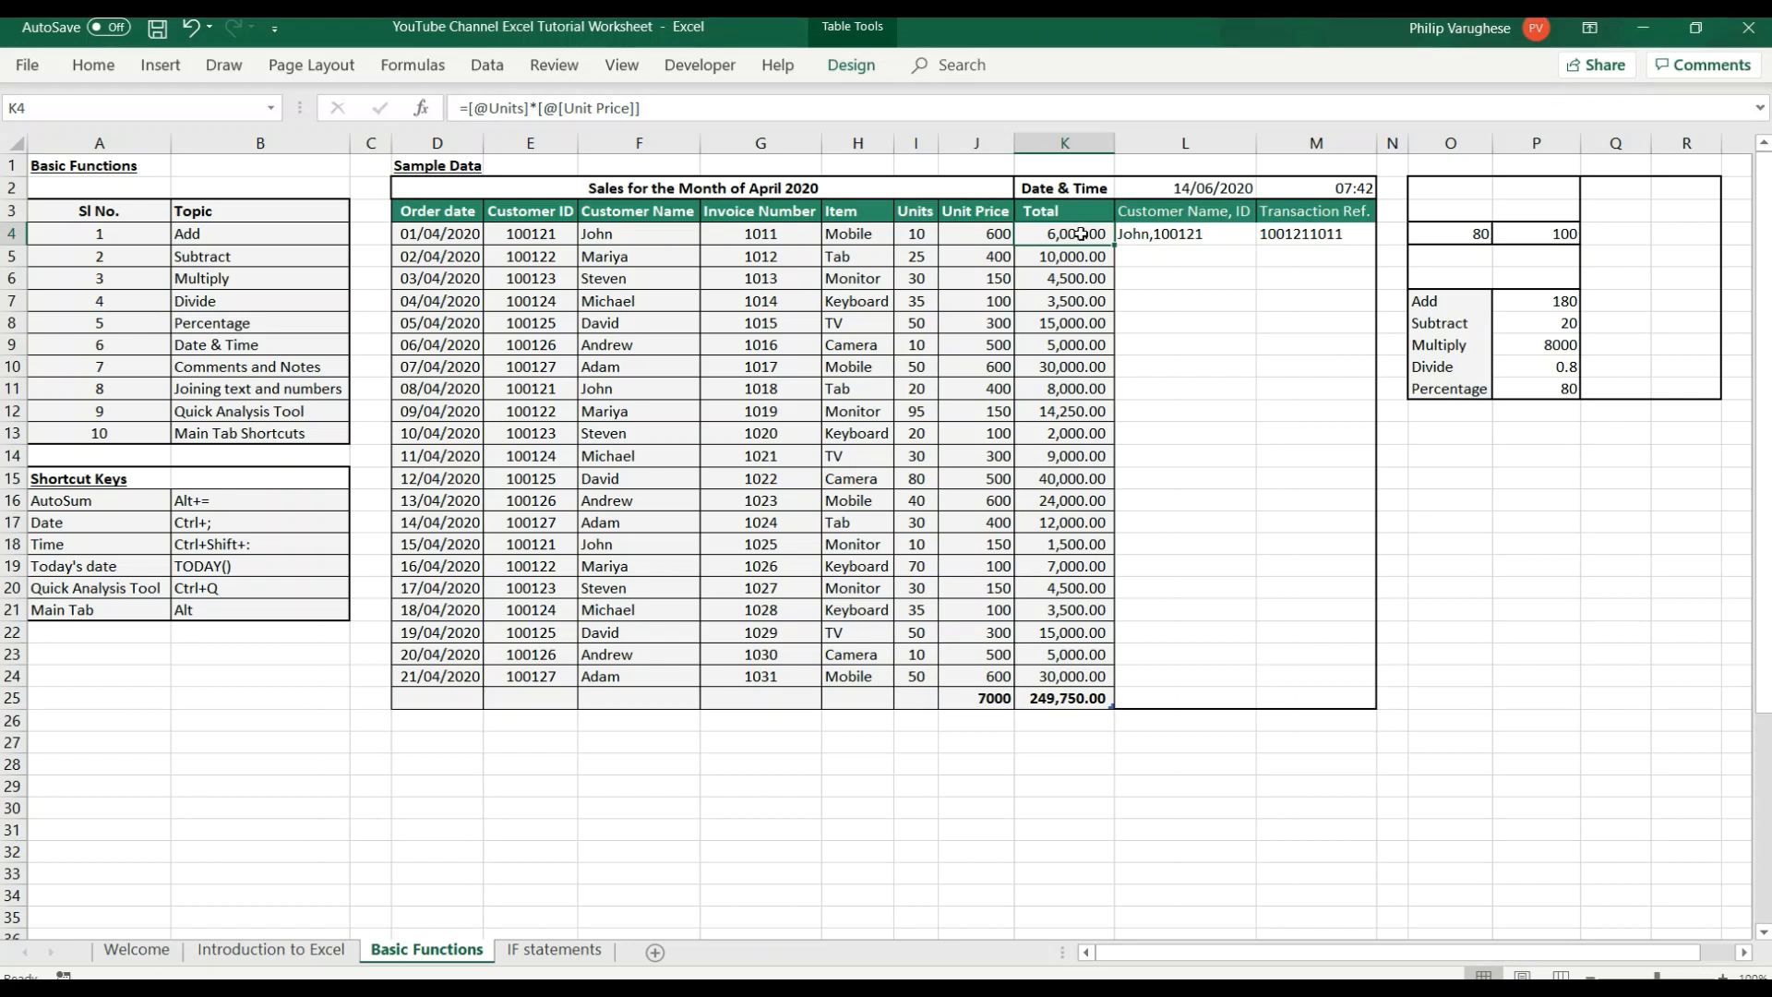
right_click(1081, 234)
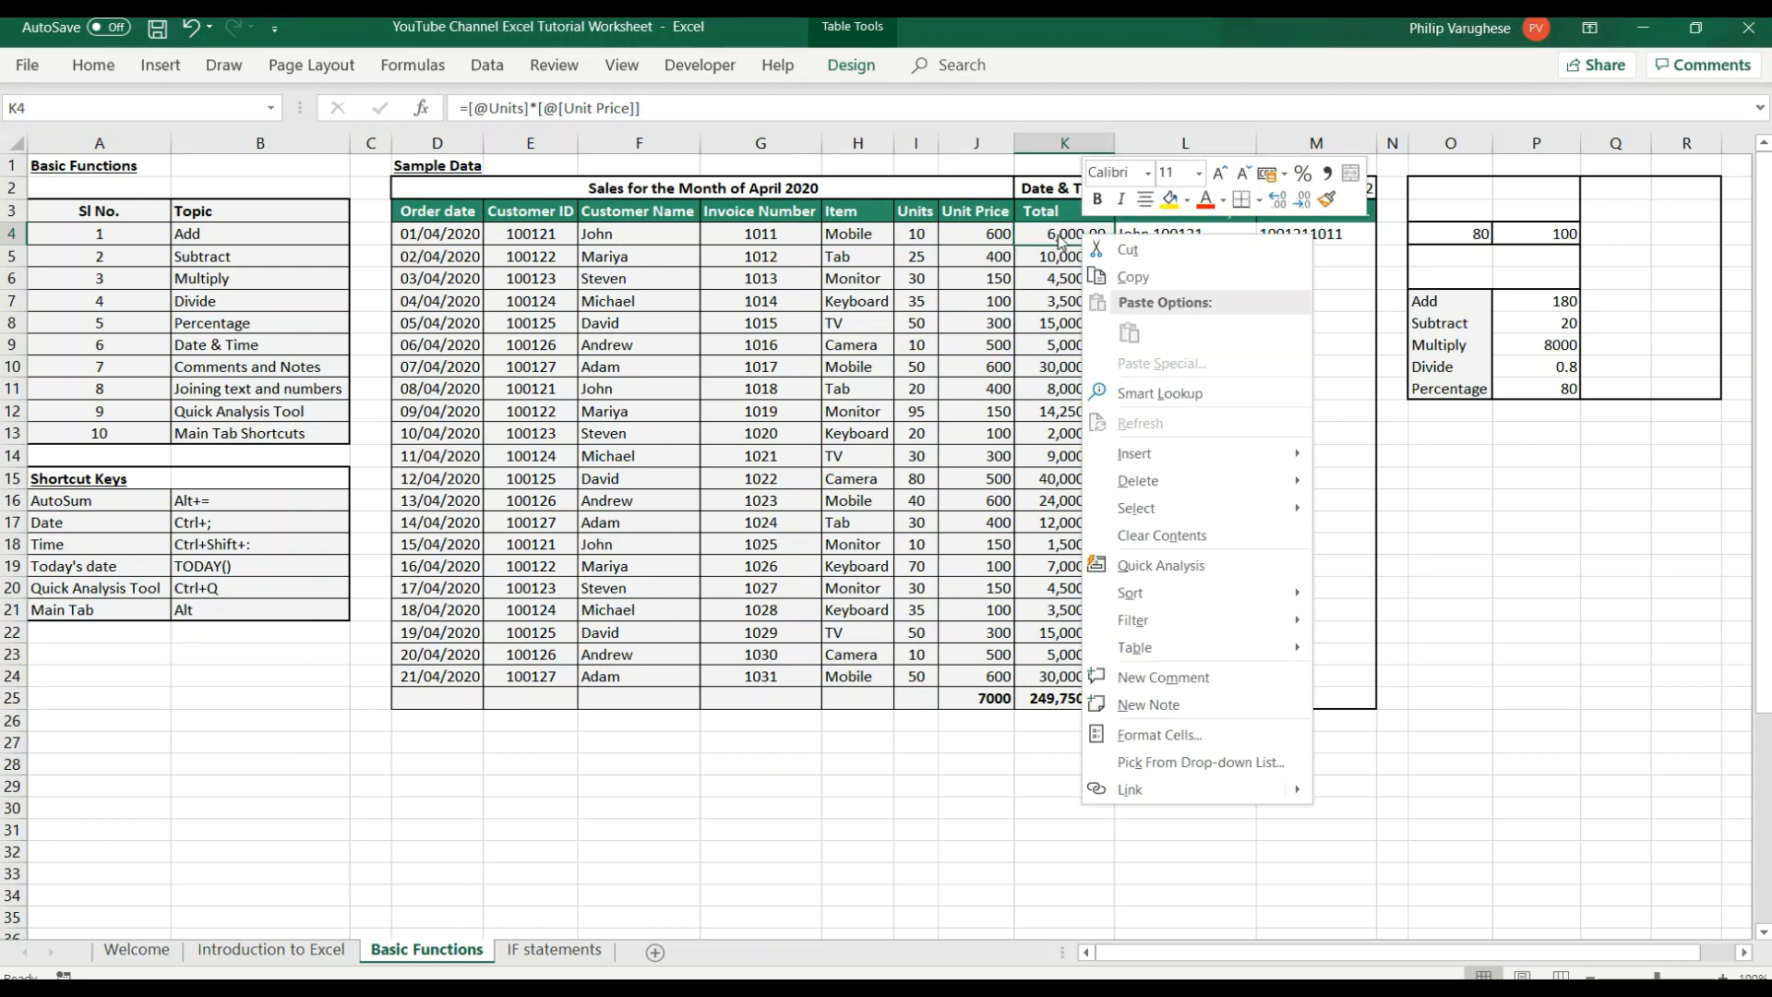
right_click(1068, 238)
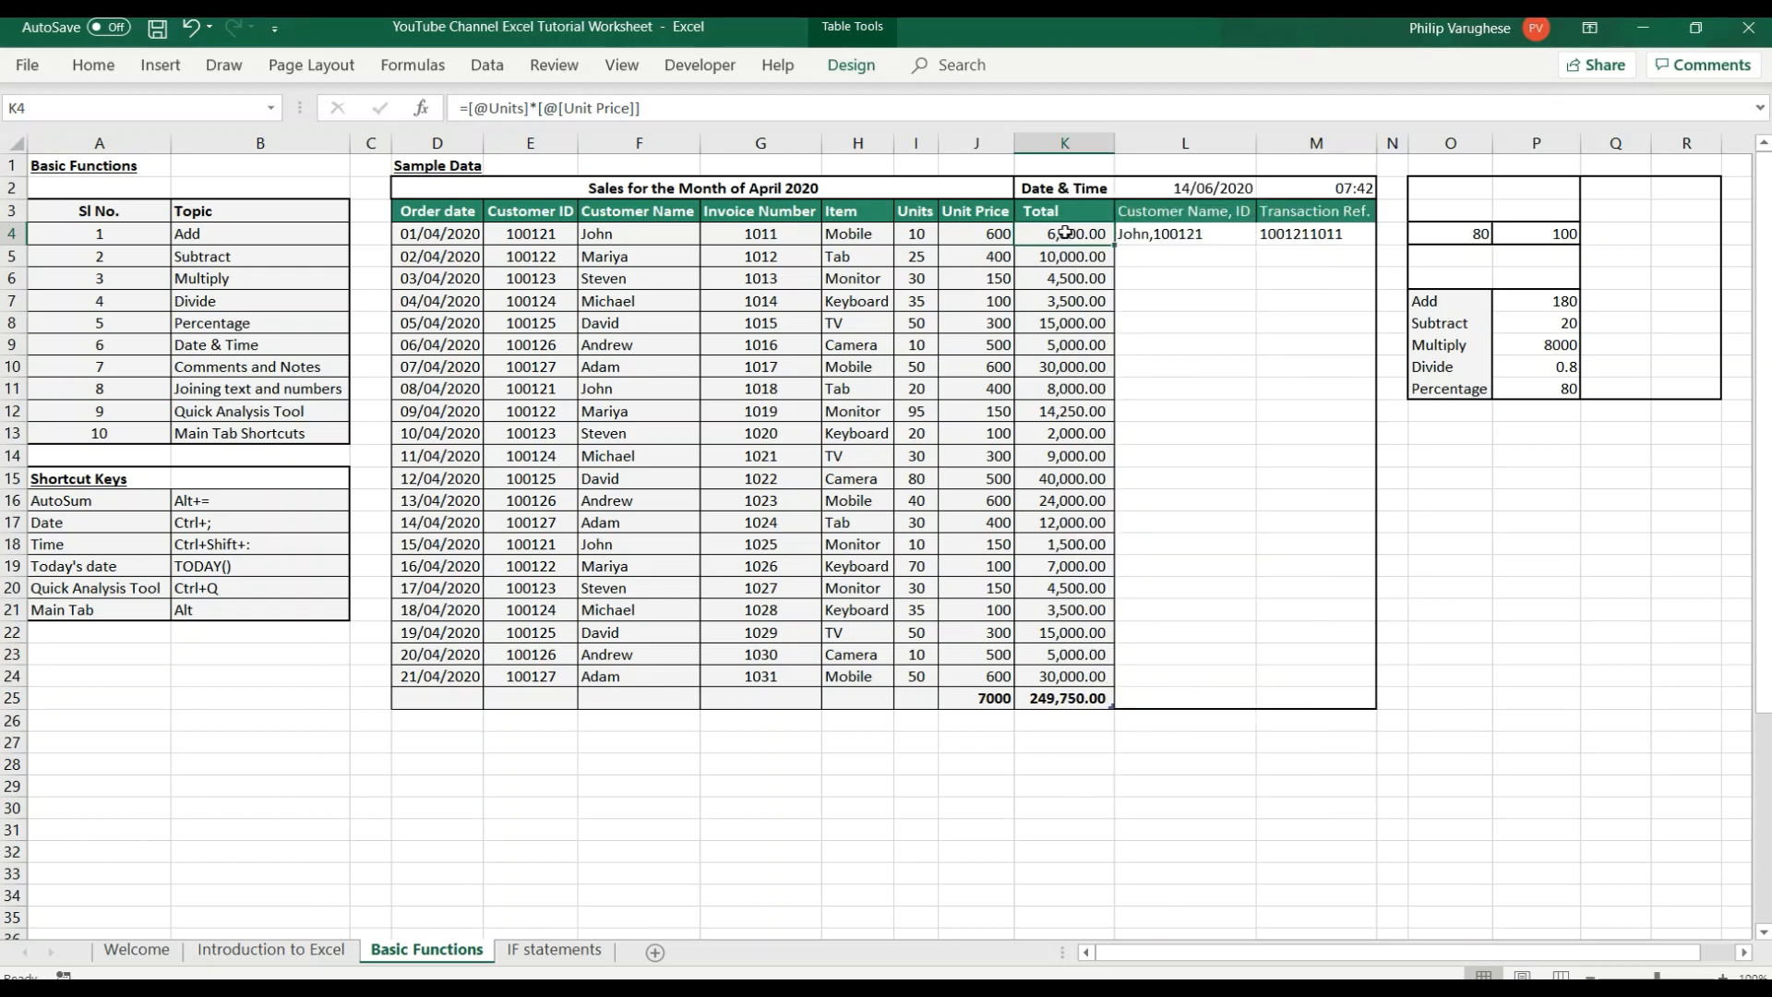
right_click(1068, 237)
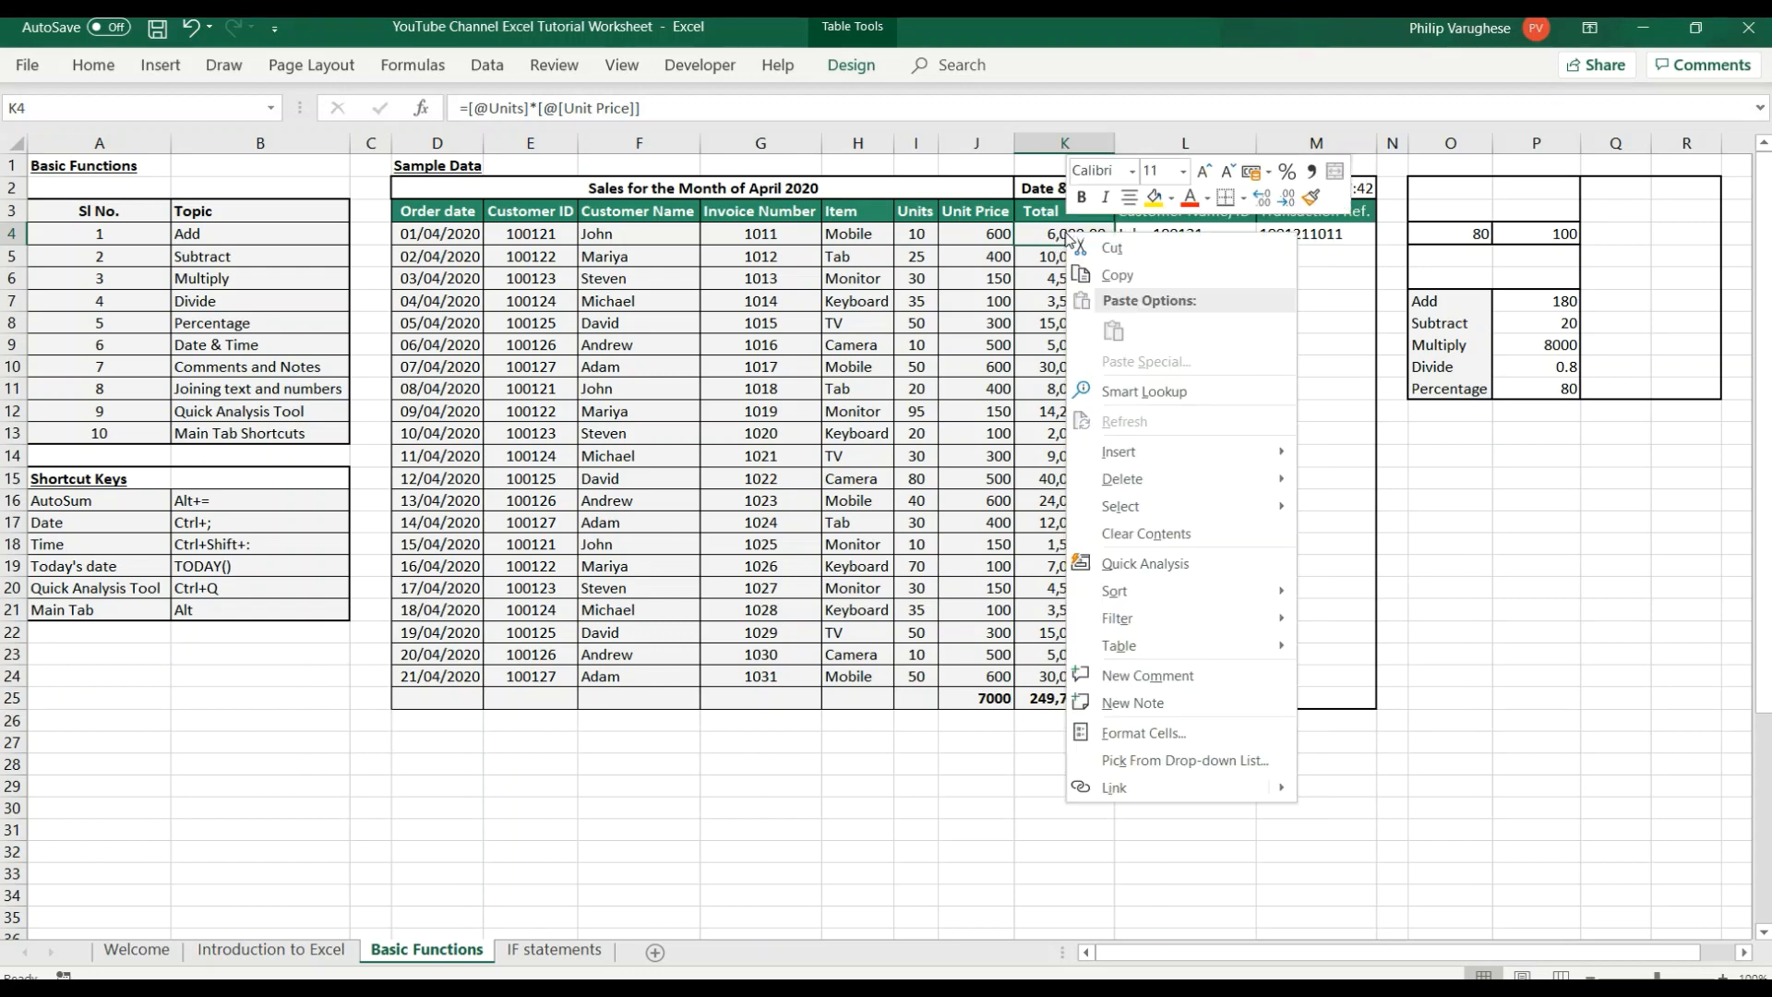
click(1160, 687)
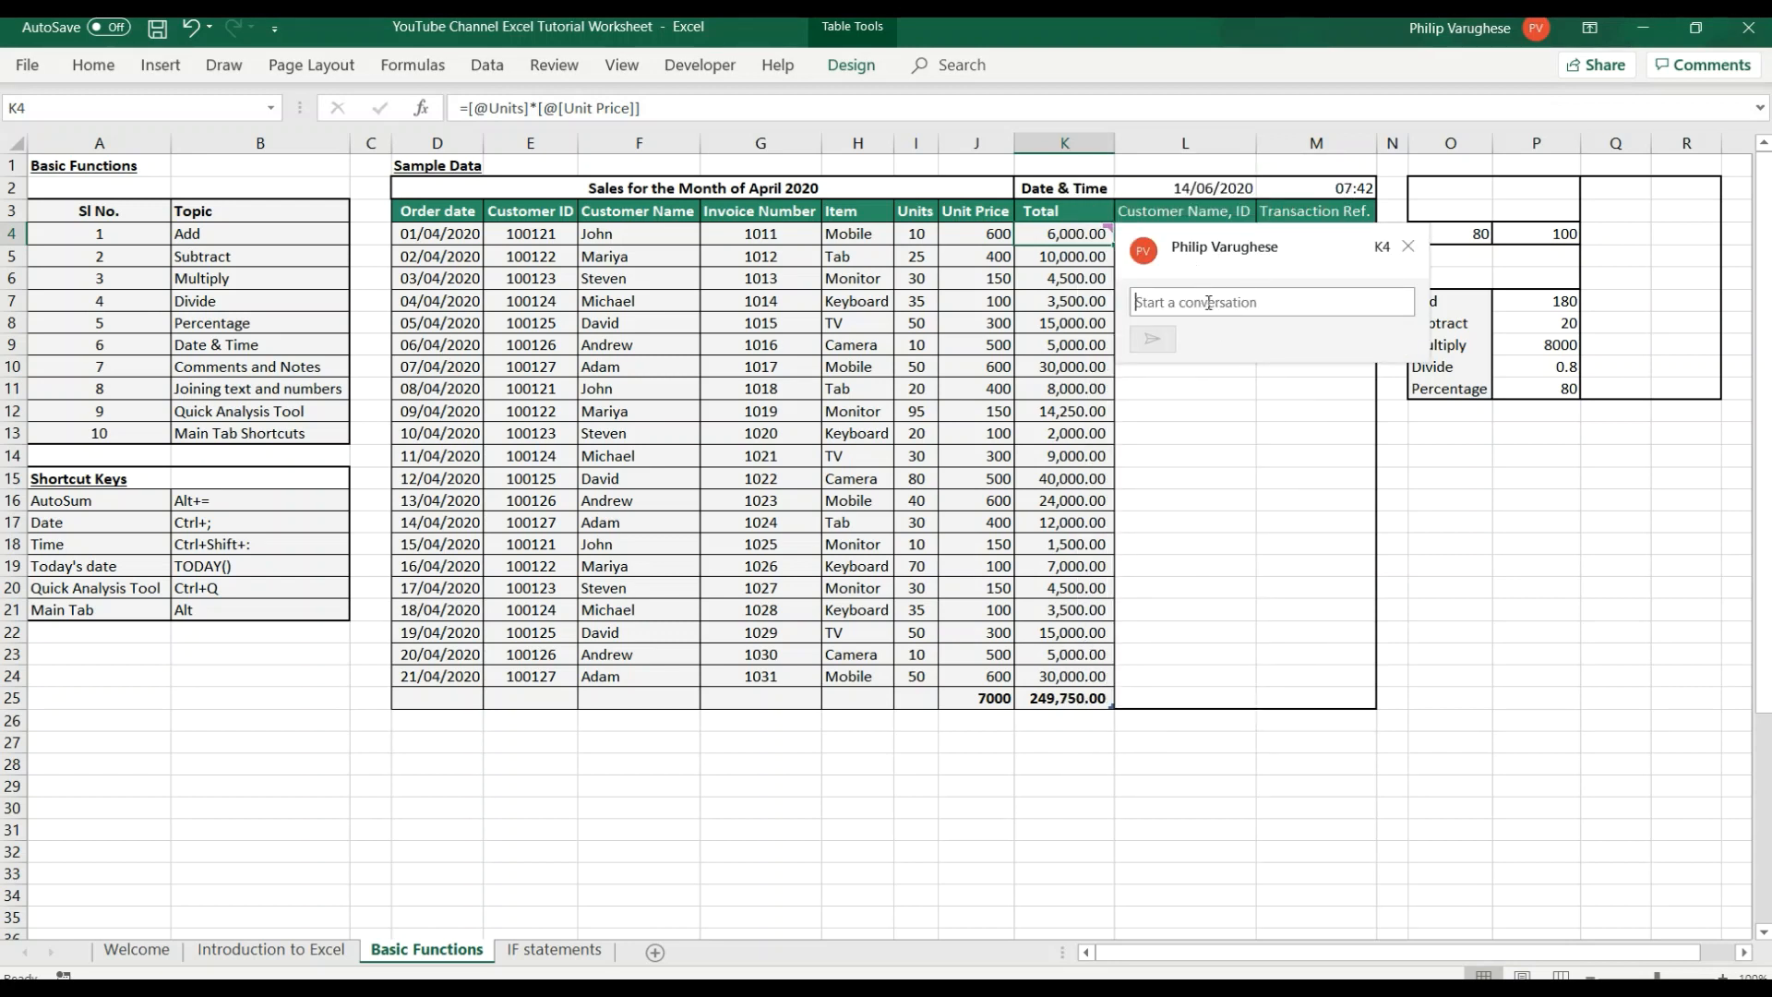
text(c)
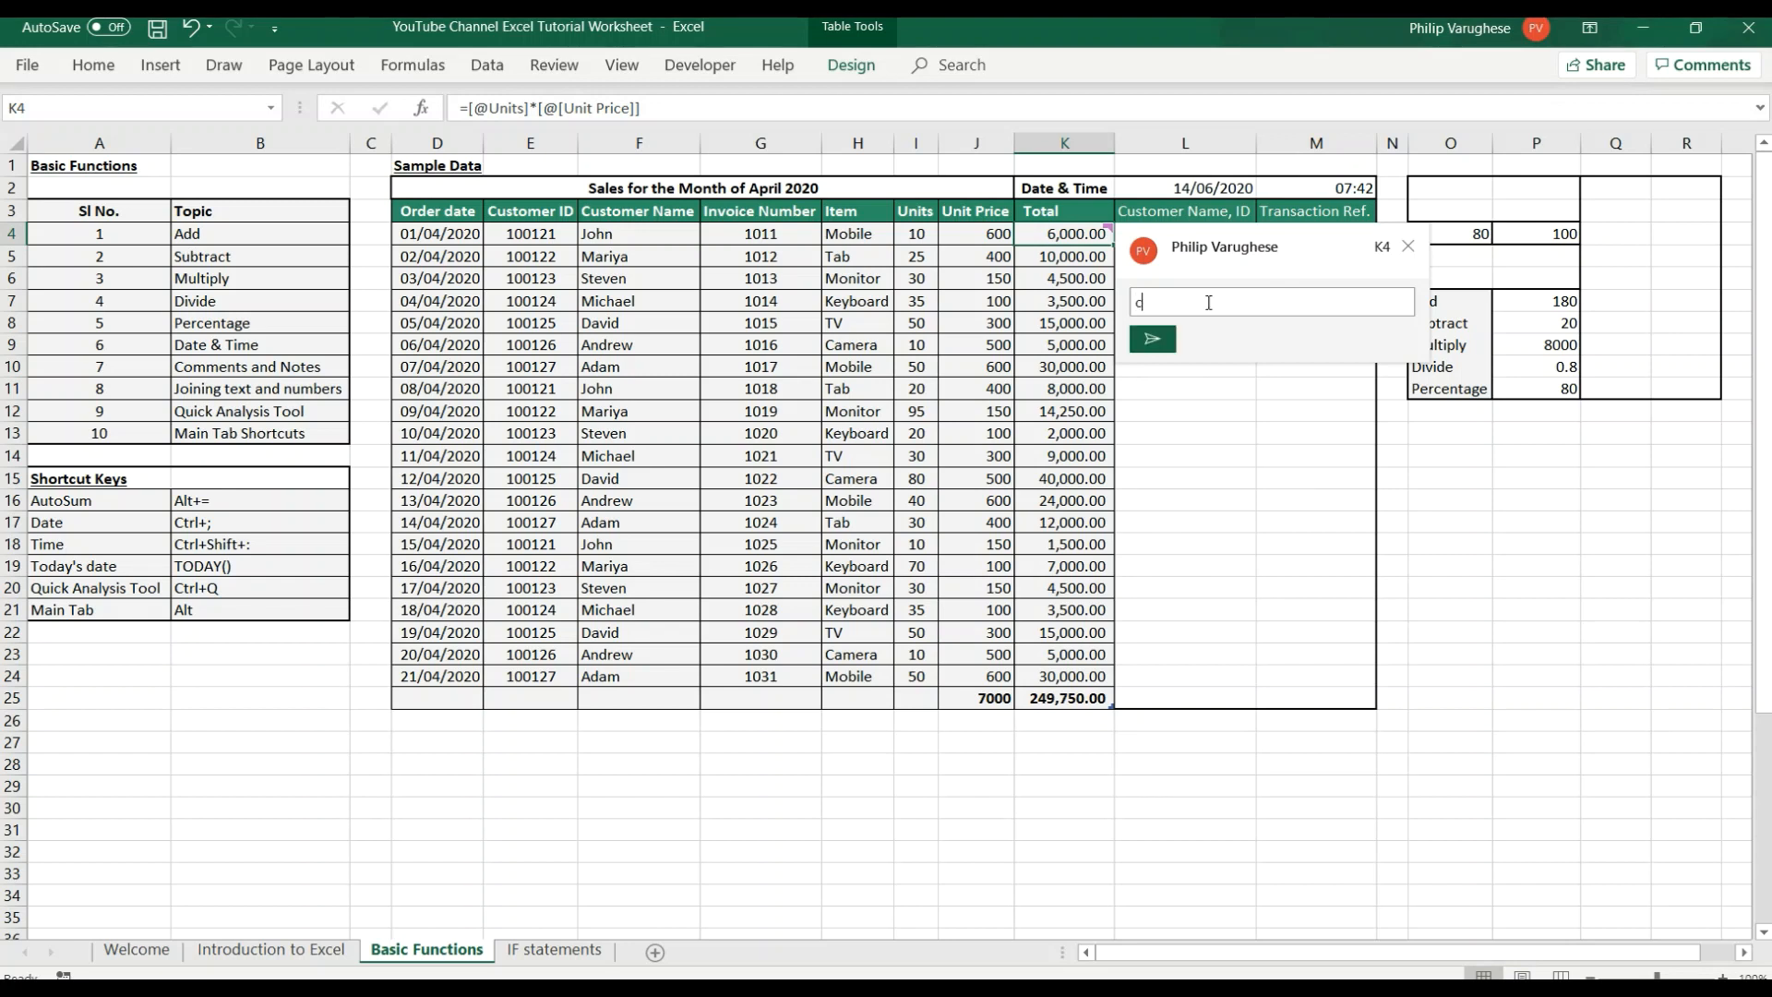
text(redit sale)
click(1154, 340)
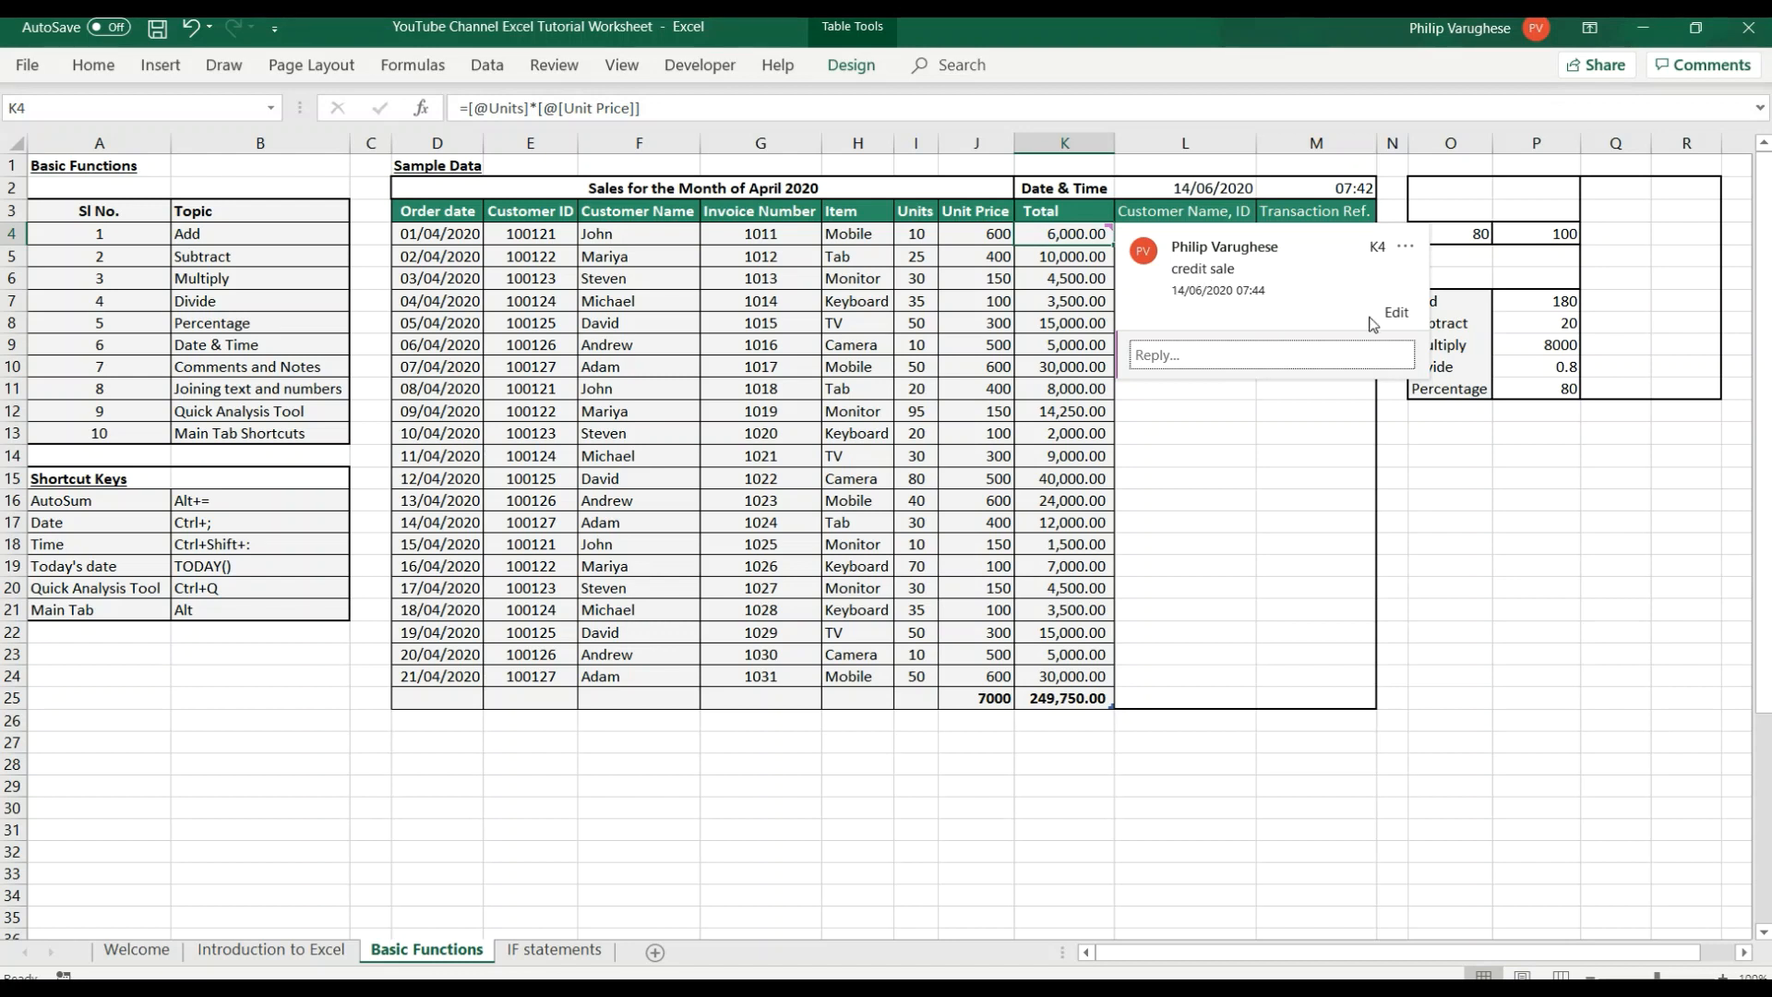
click(1513, 568)
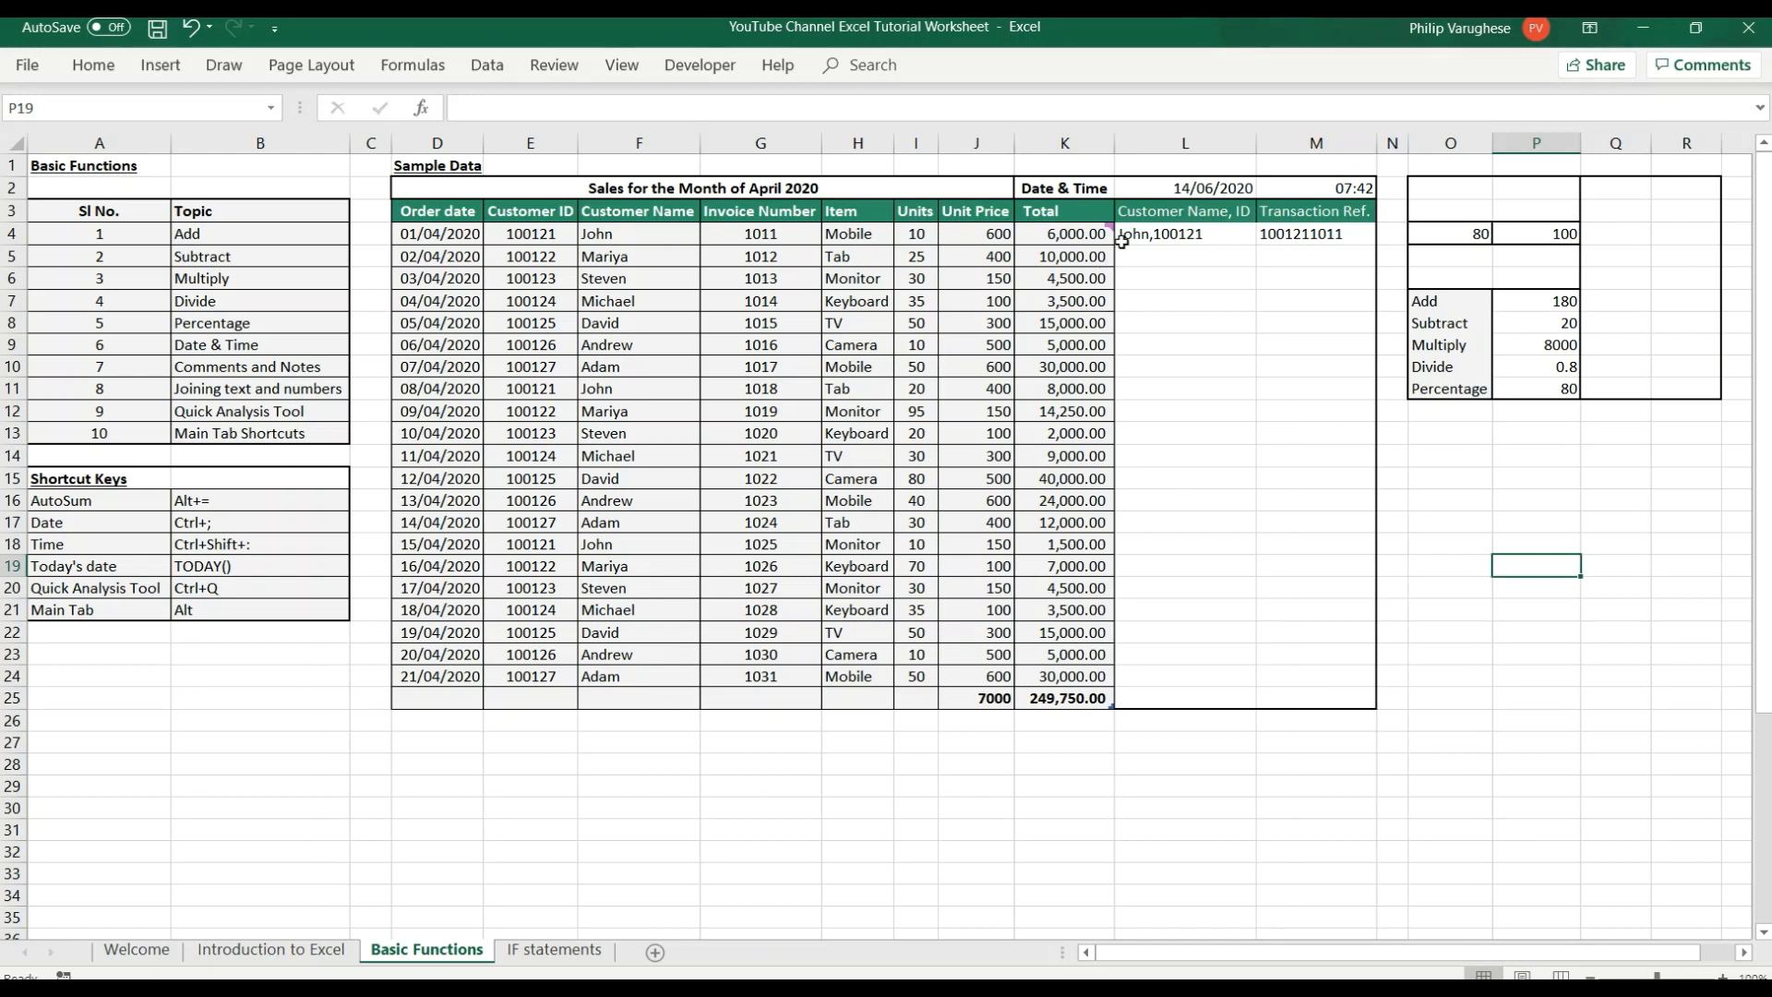
mouse_move(1105, 233)
click(1311, 632)
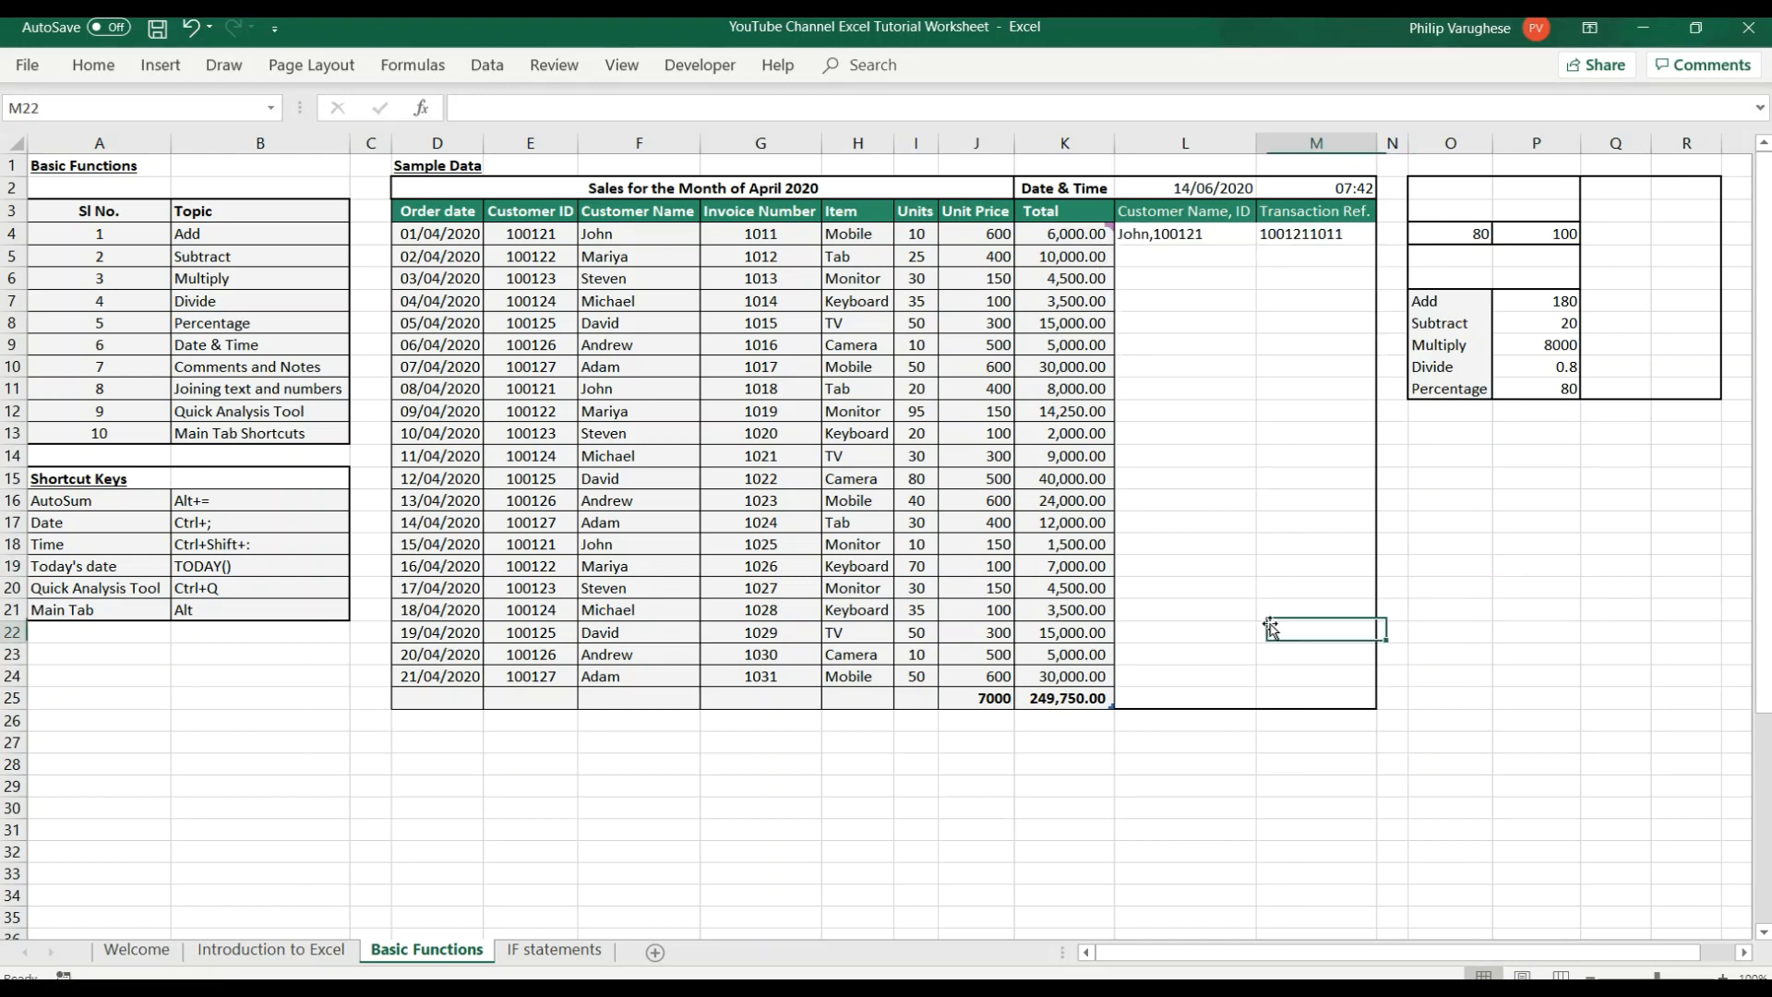
Reply "cash rcvd" to the comment on cell K4 and view the resulting comment thread.
mouse_move(1063, 239)
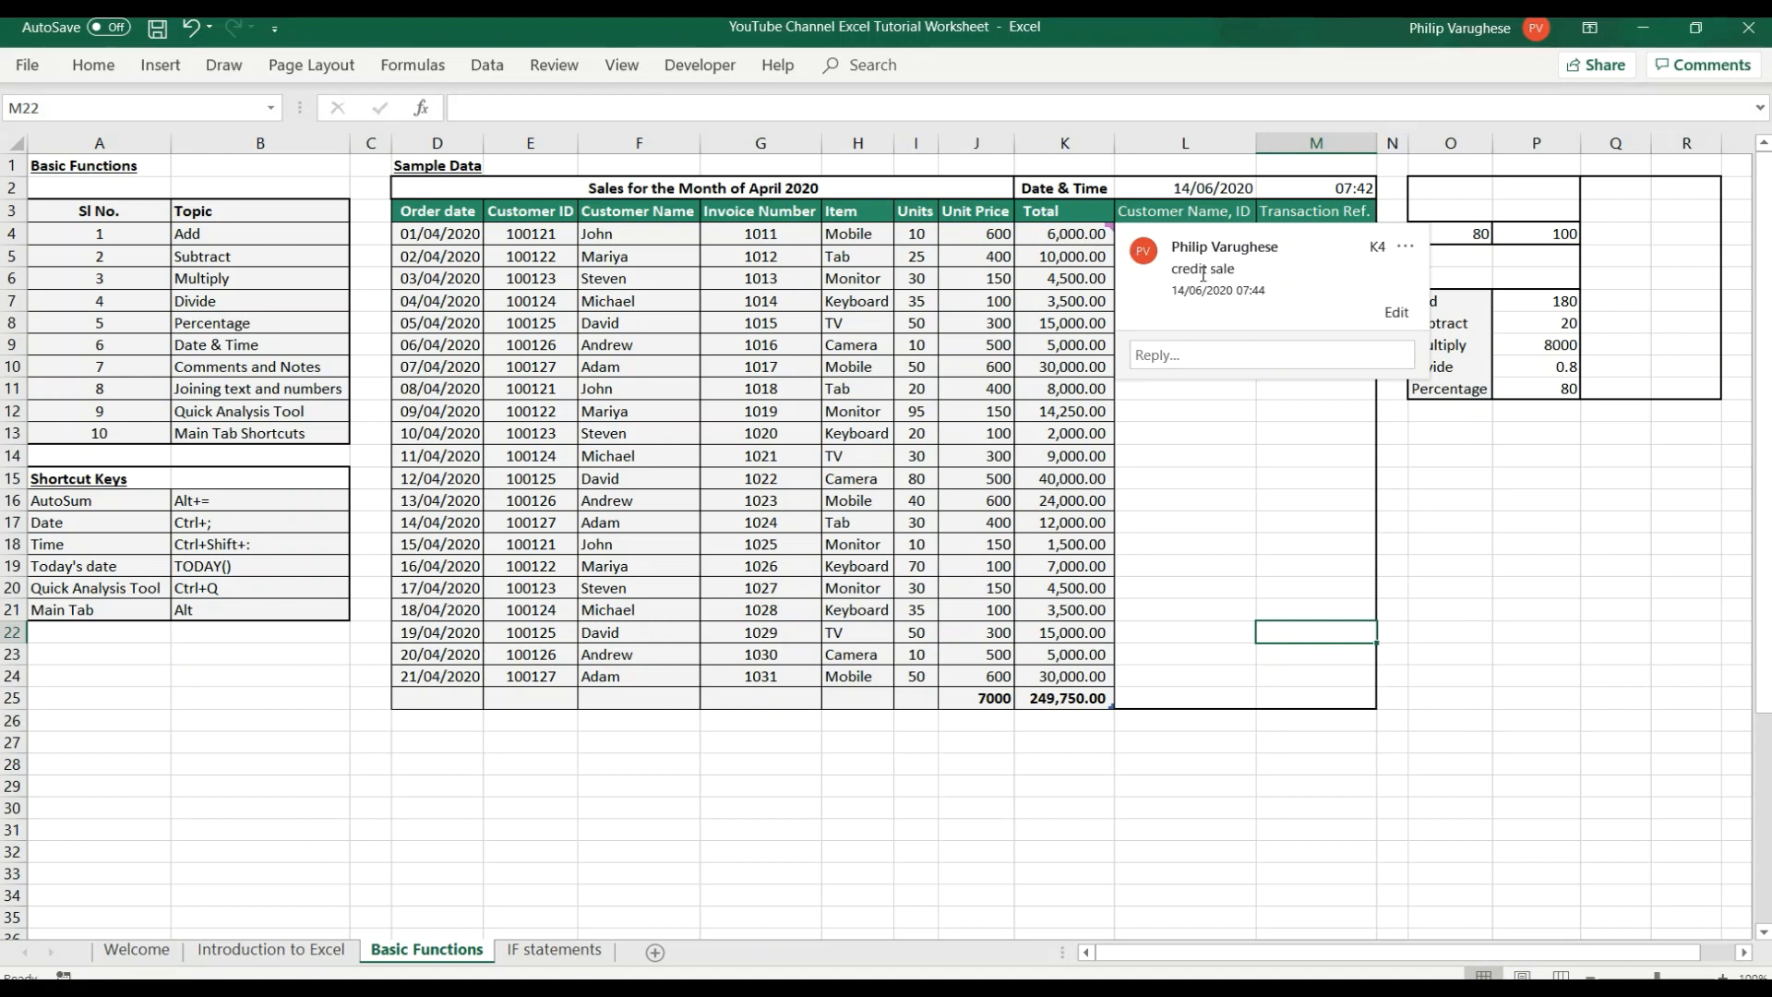
click(1189, 356)
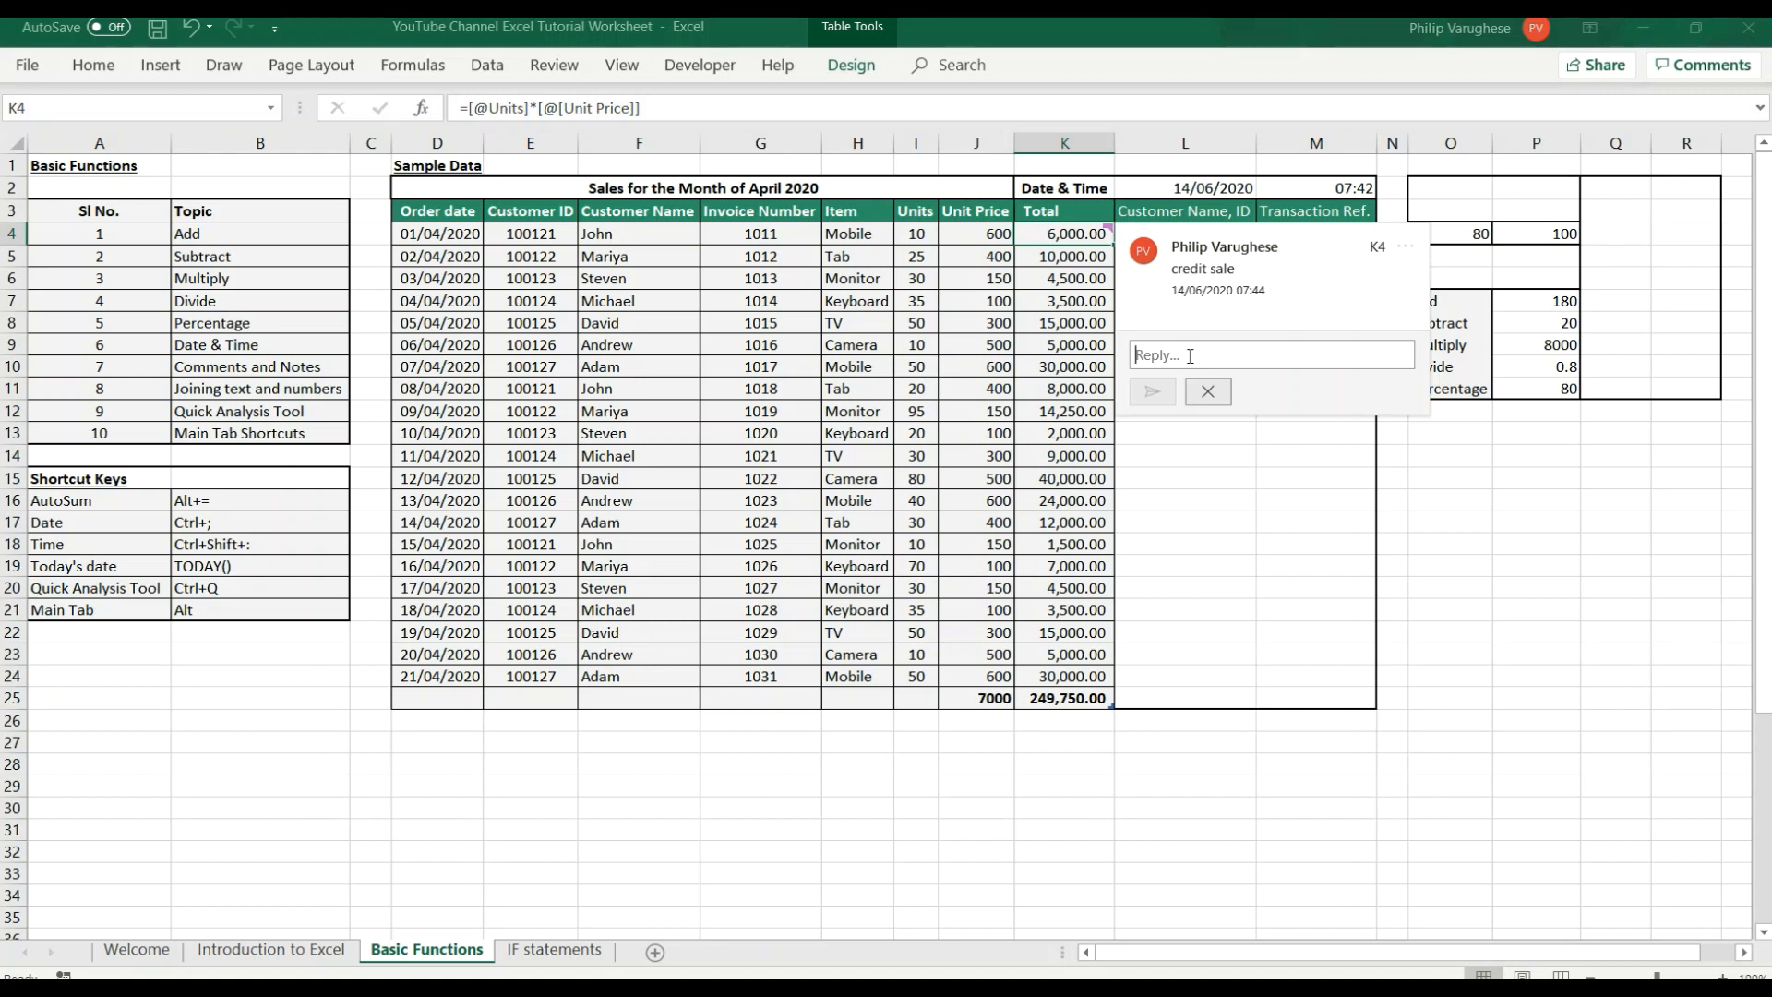
text(cash re)
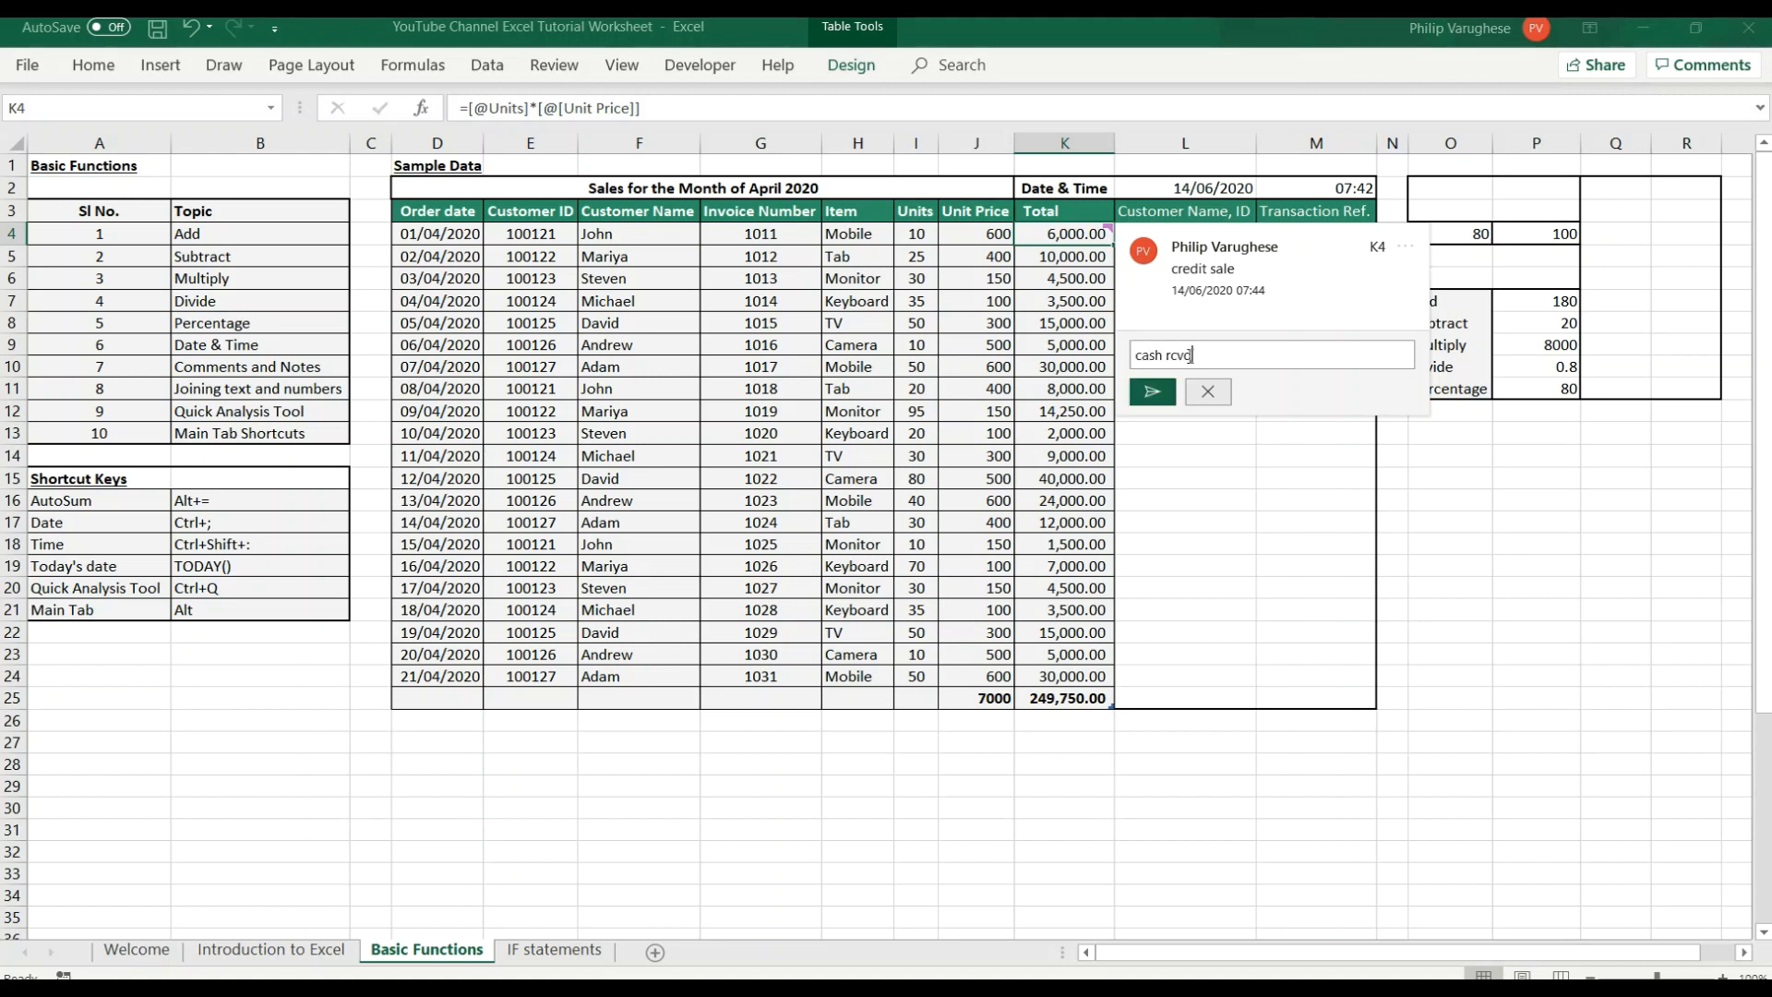
text(vd)
key(Return)
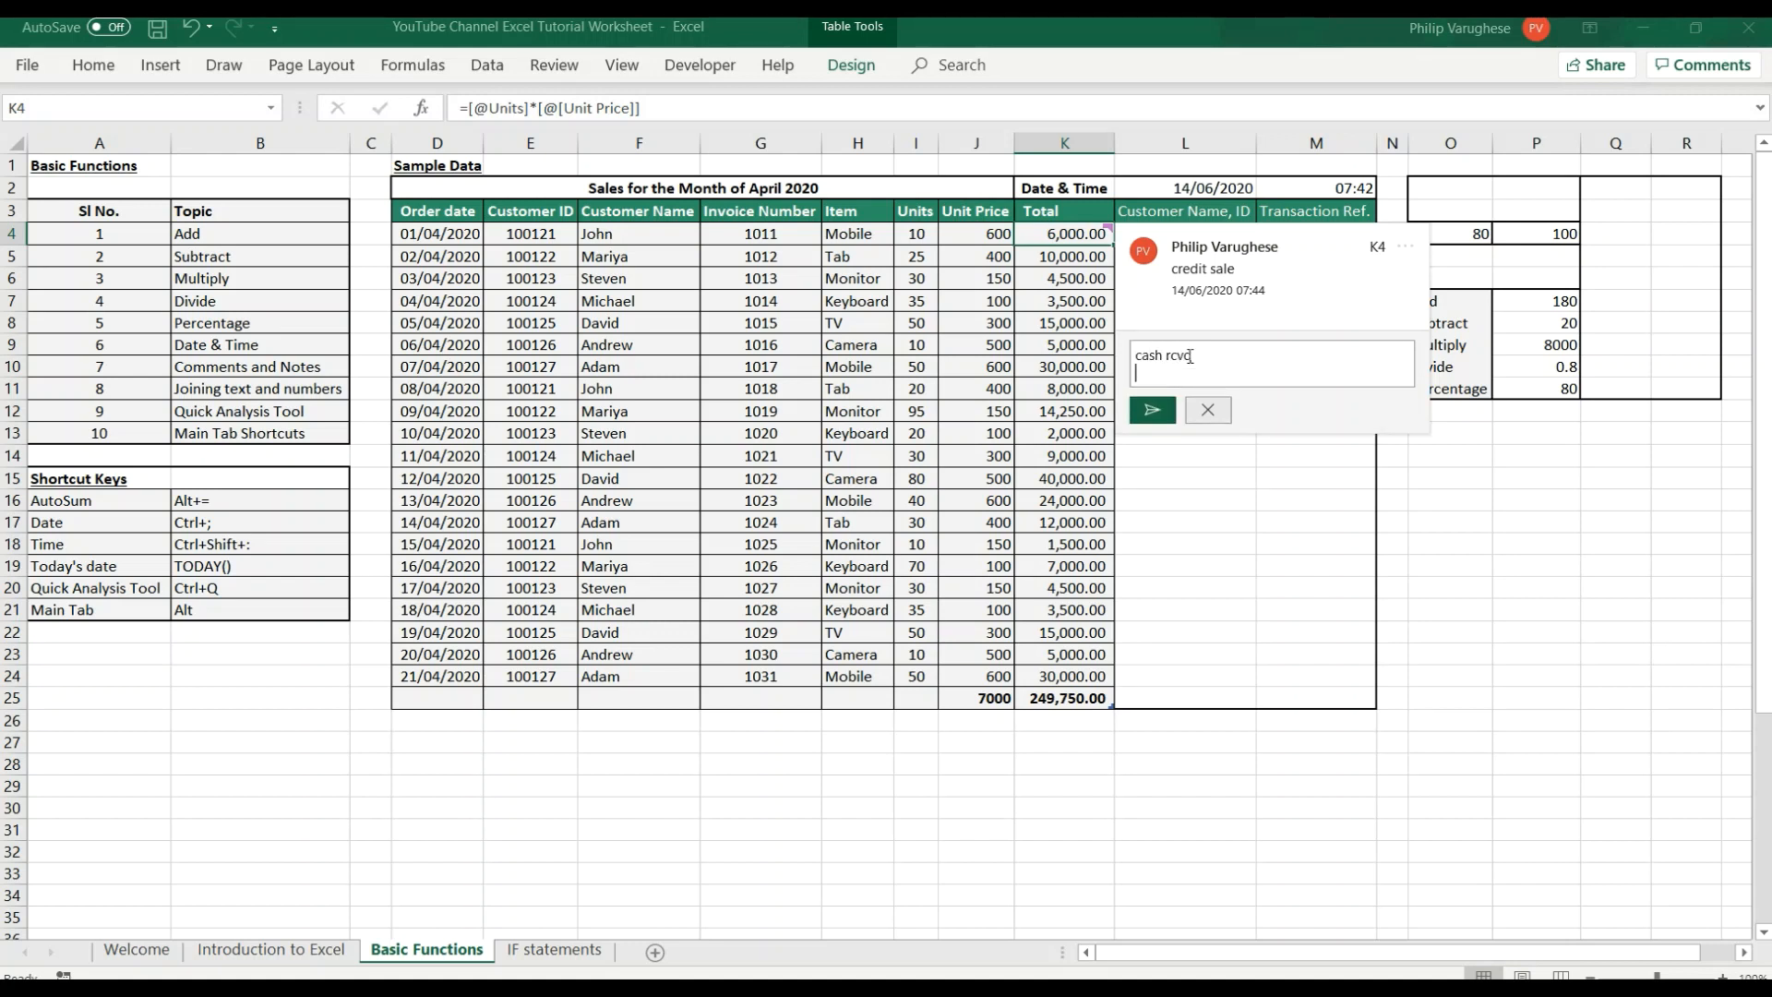
click(1153, 409)
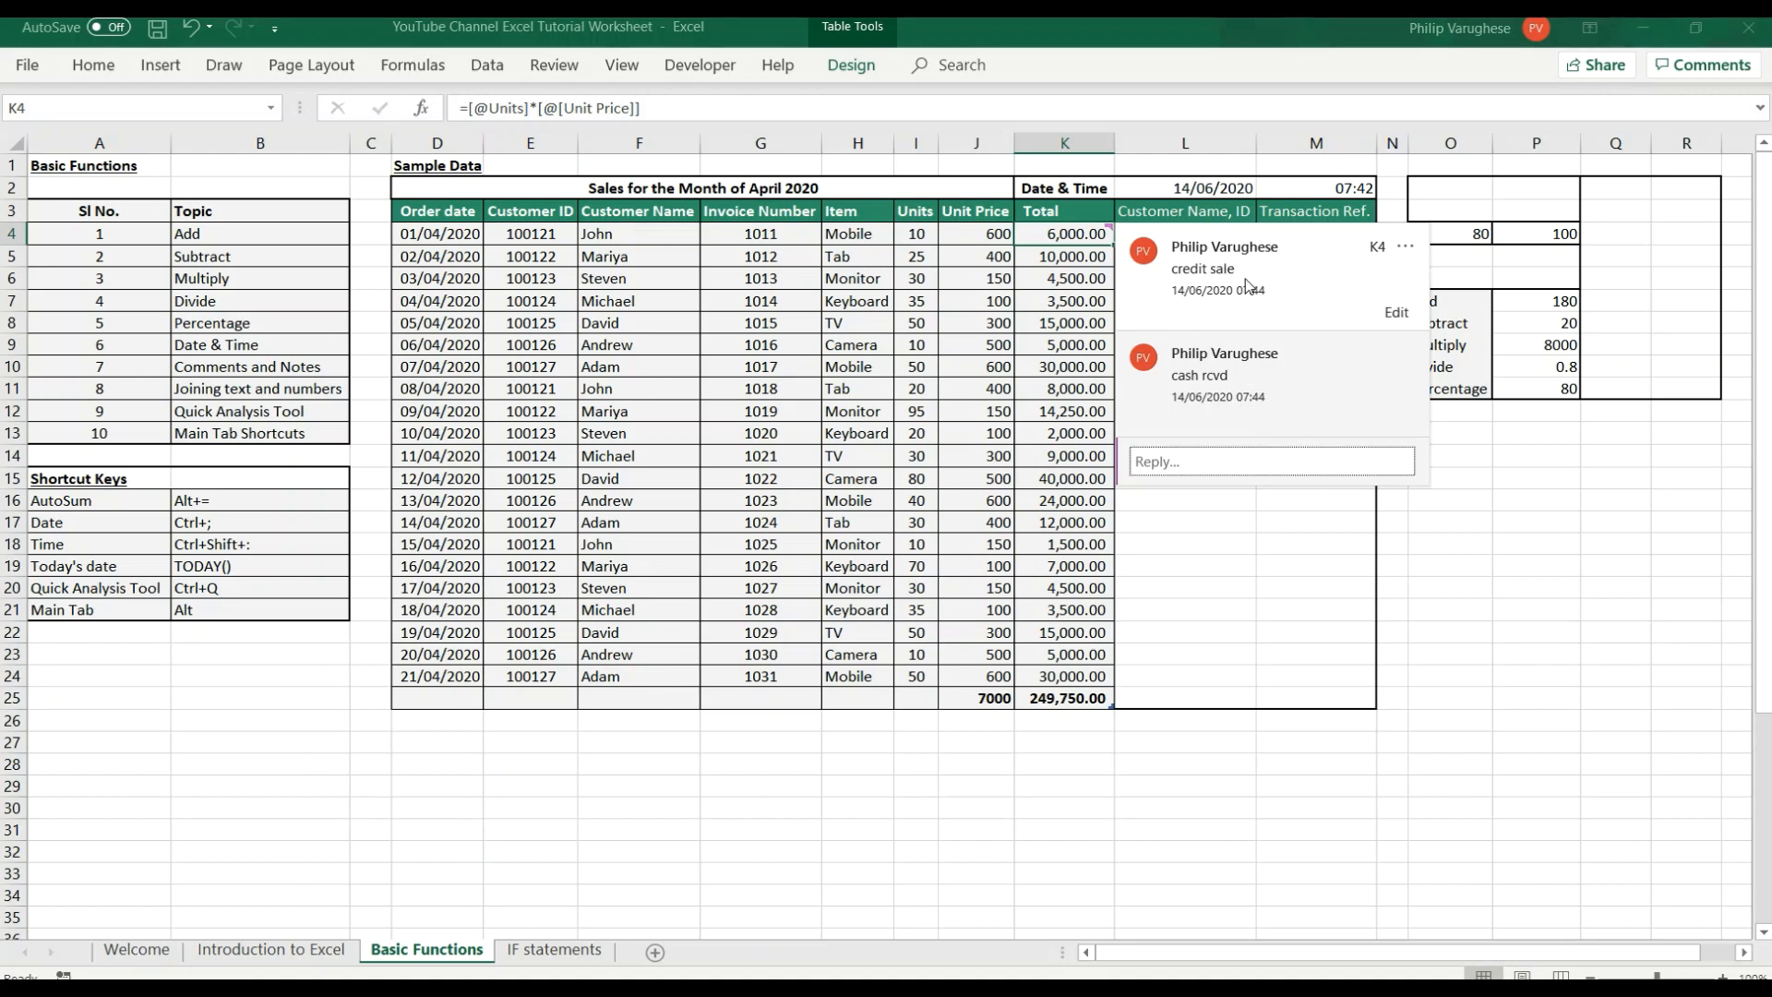
drag(1252, 543, 1258, 545)
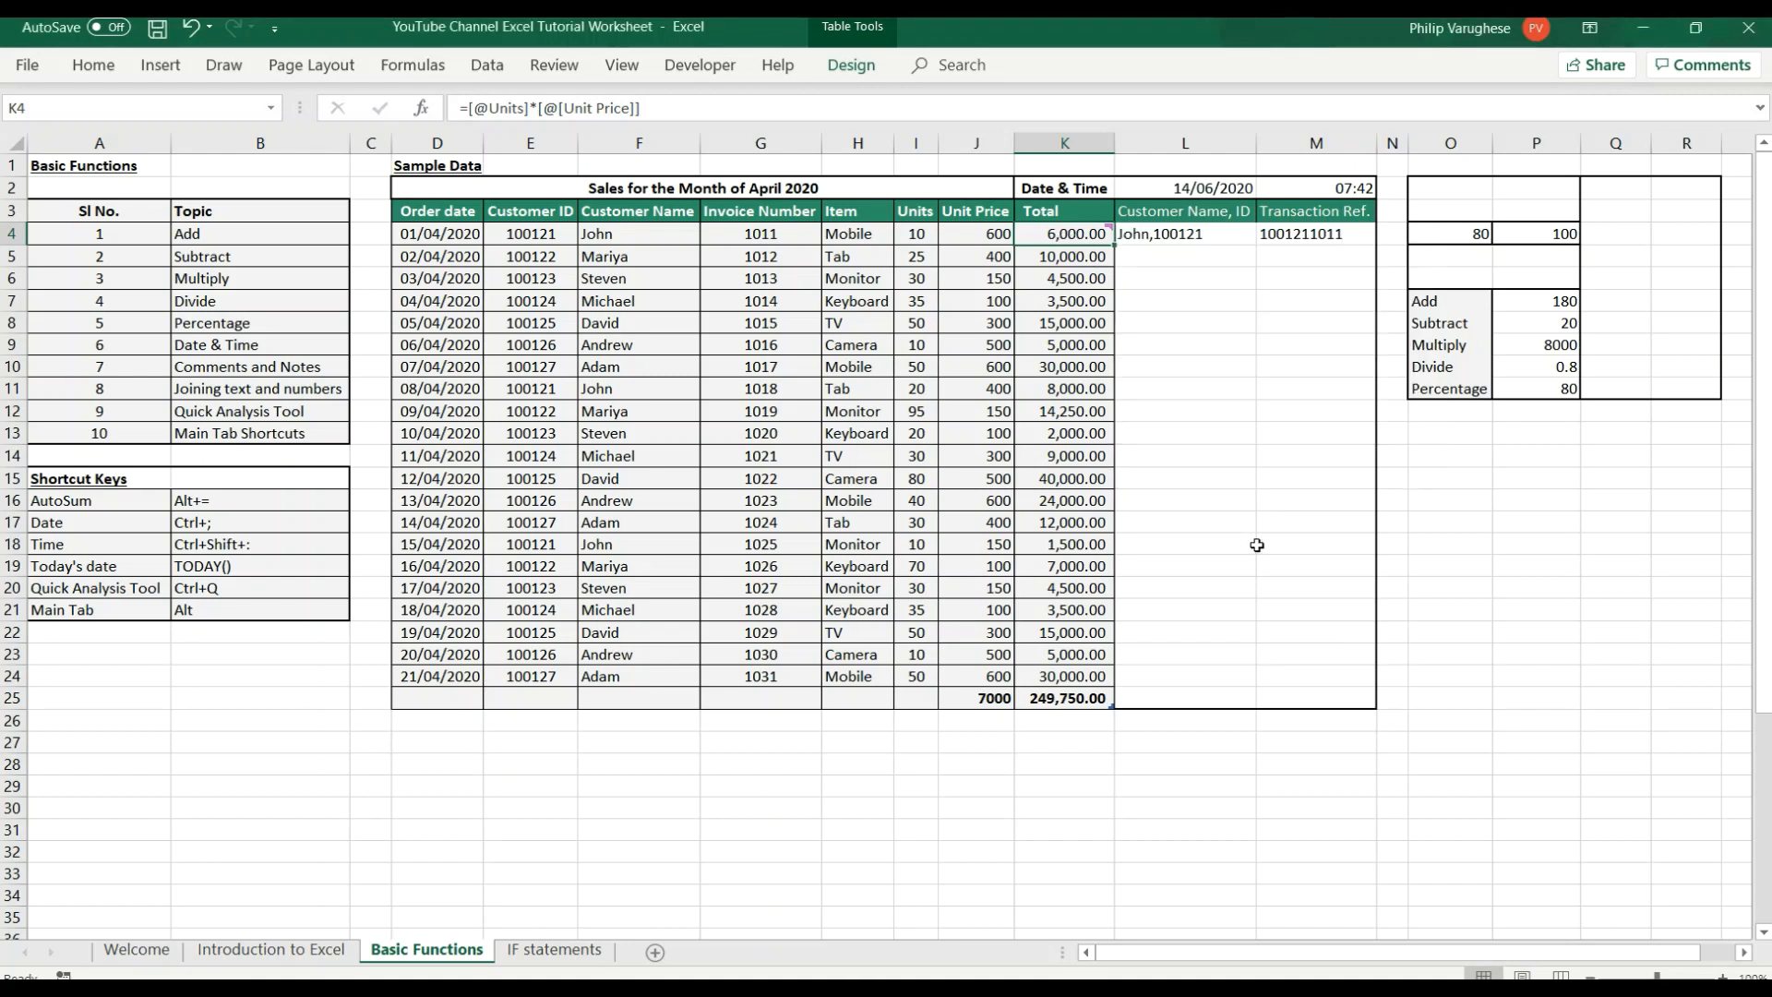
mouse_move(1051, 233)
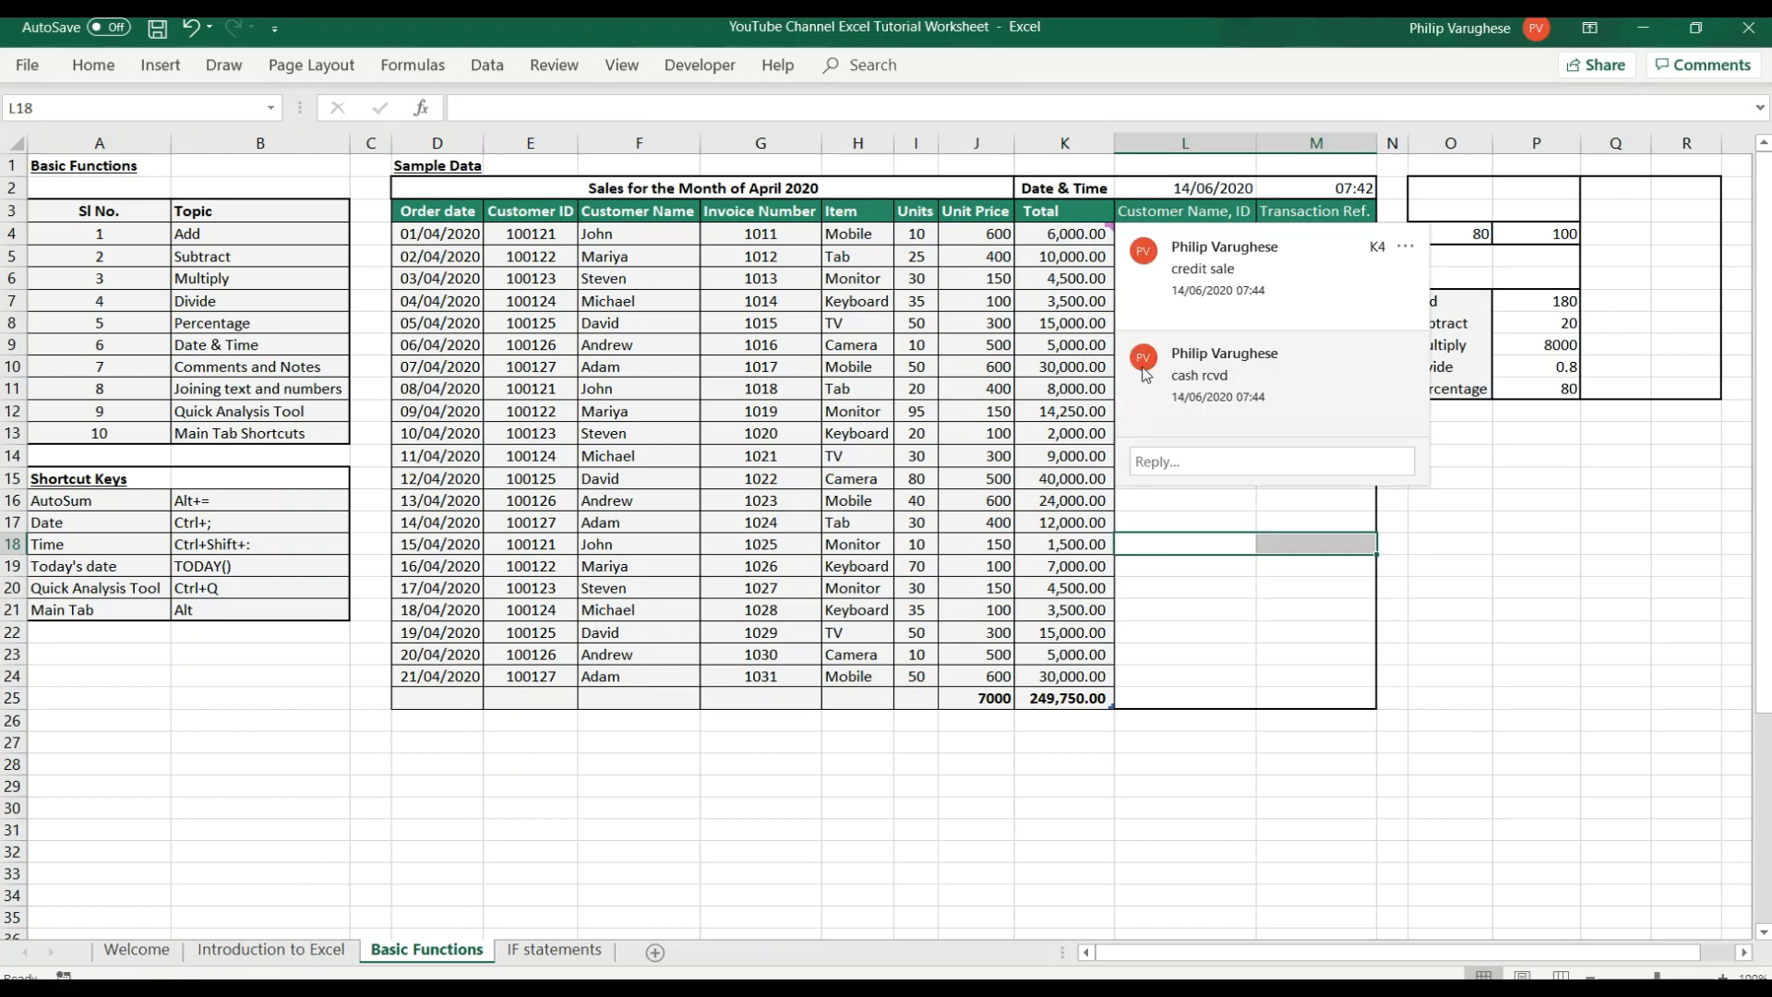
click(1283, 609)
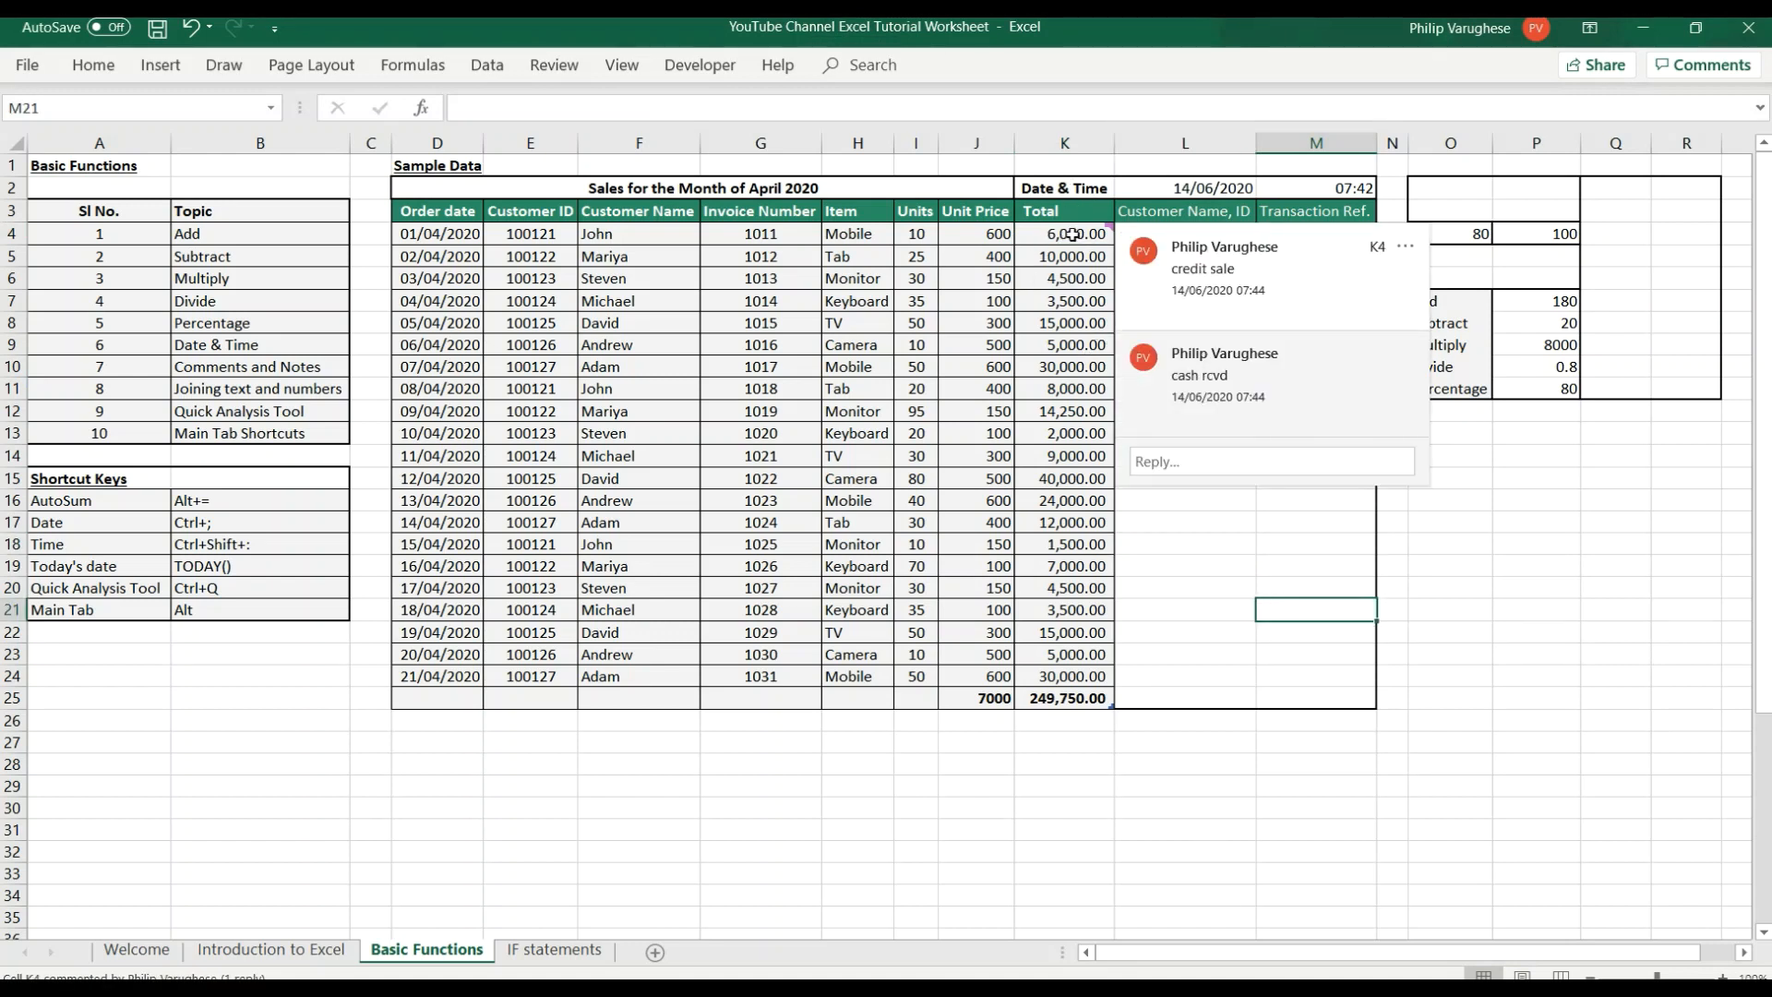
Add a new note reading "helo" to cell K5 in the Total column and view it.
click(1058, 300)
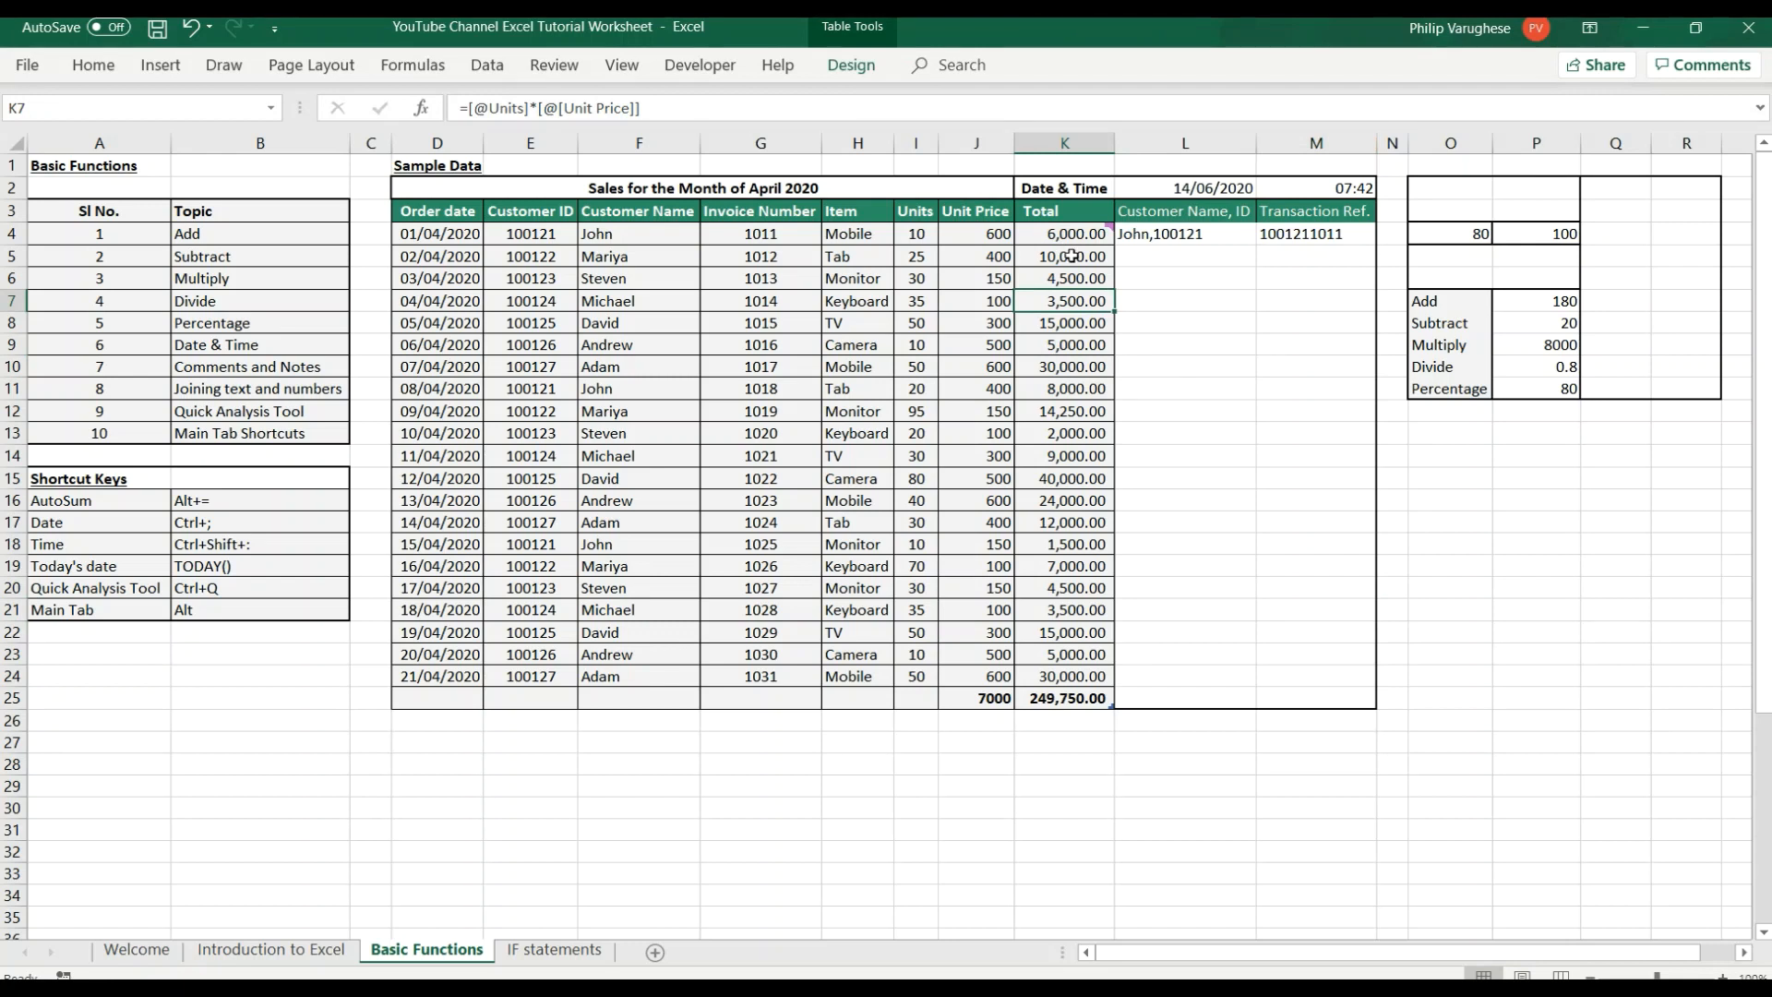
right_click(1071, 255)
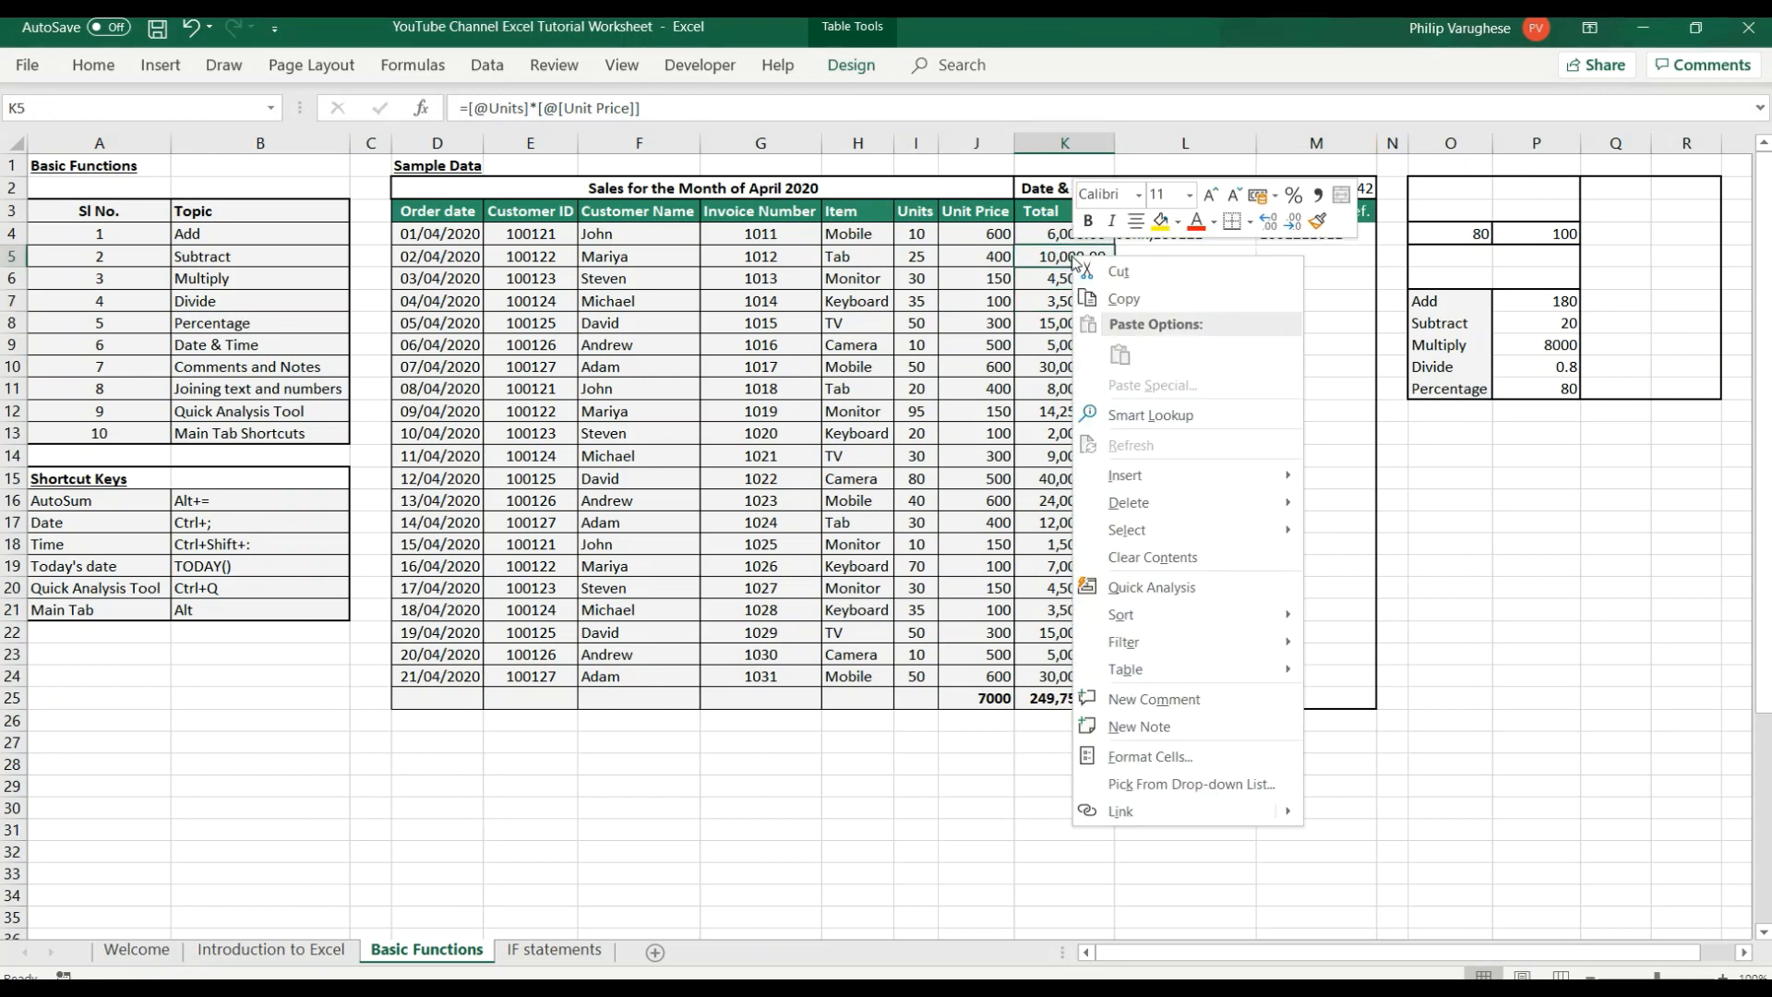
click(1162, 730)
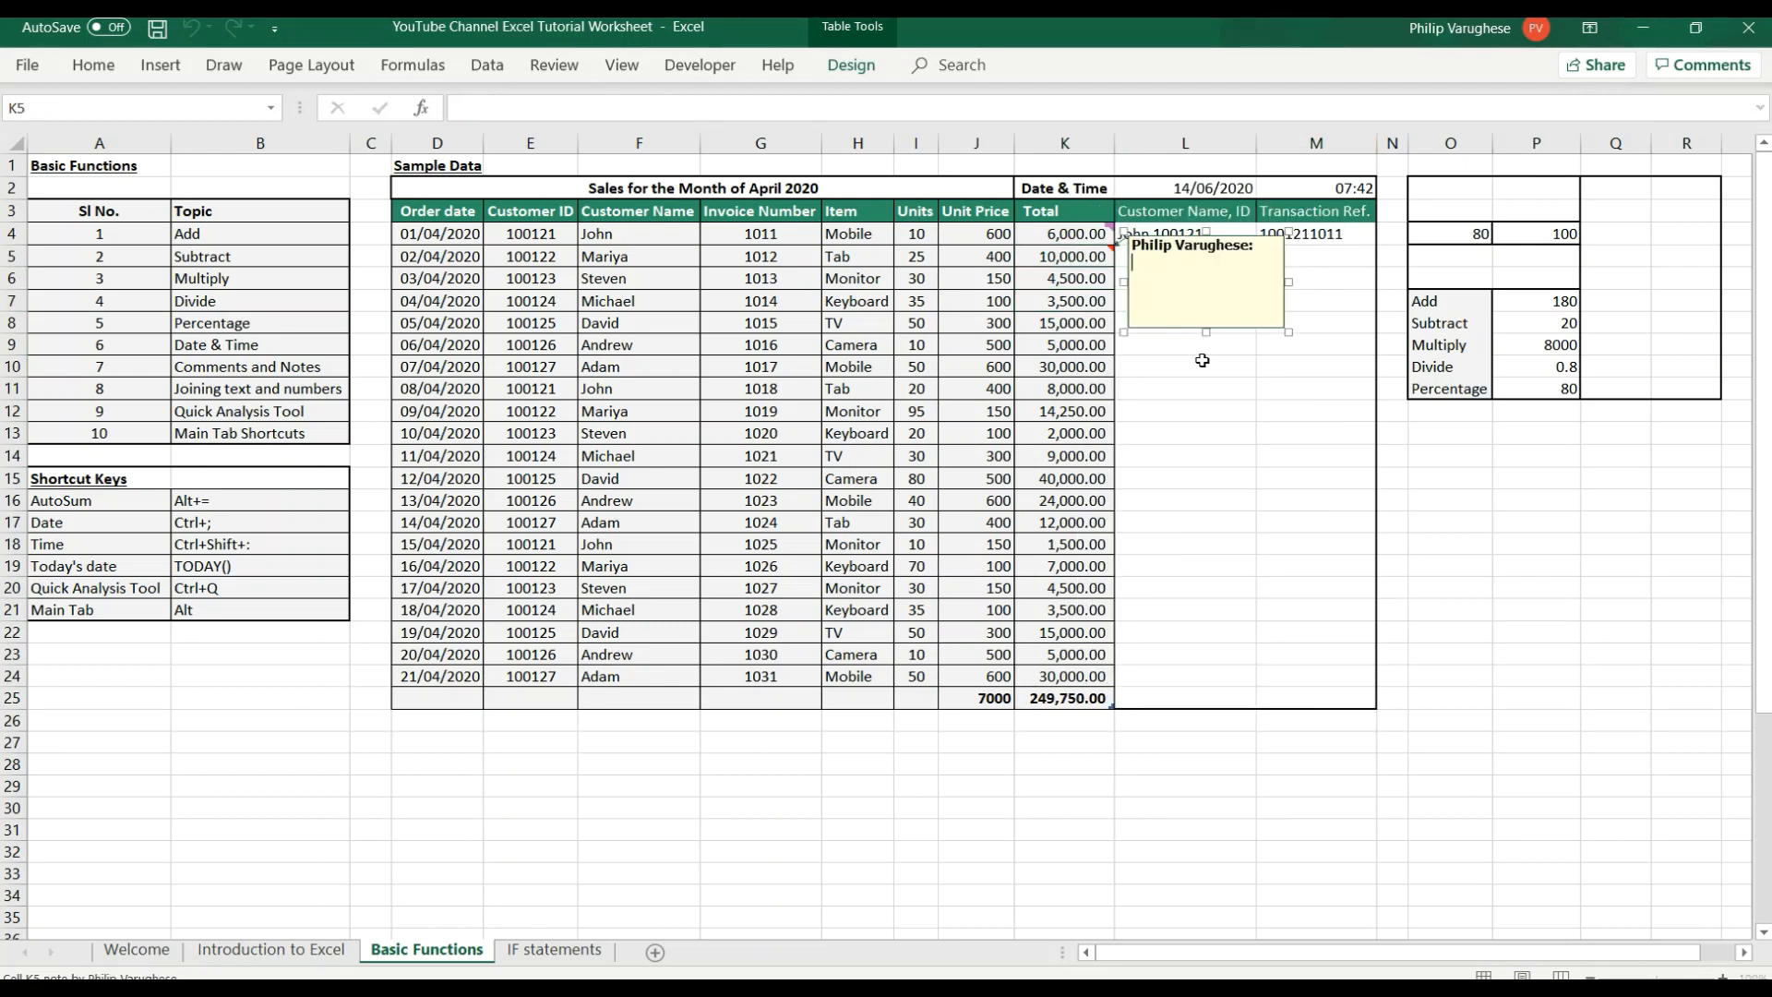
text(hello)
click(1046, 412)
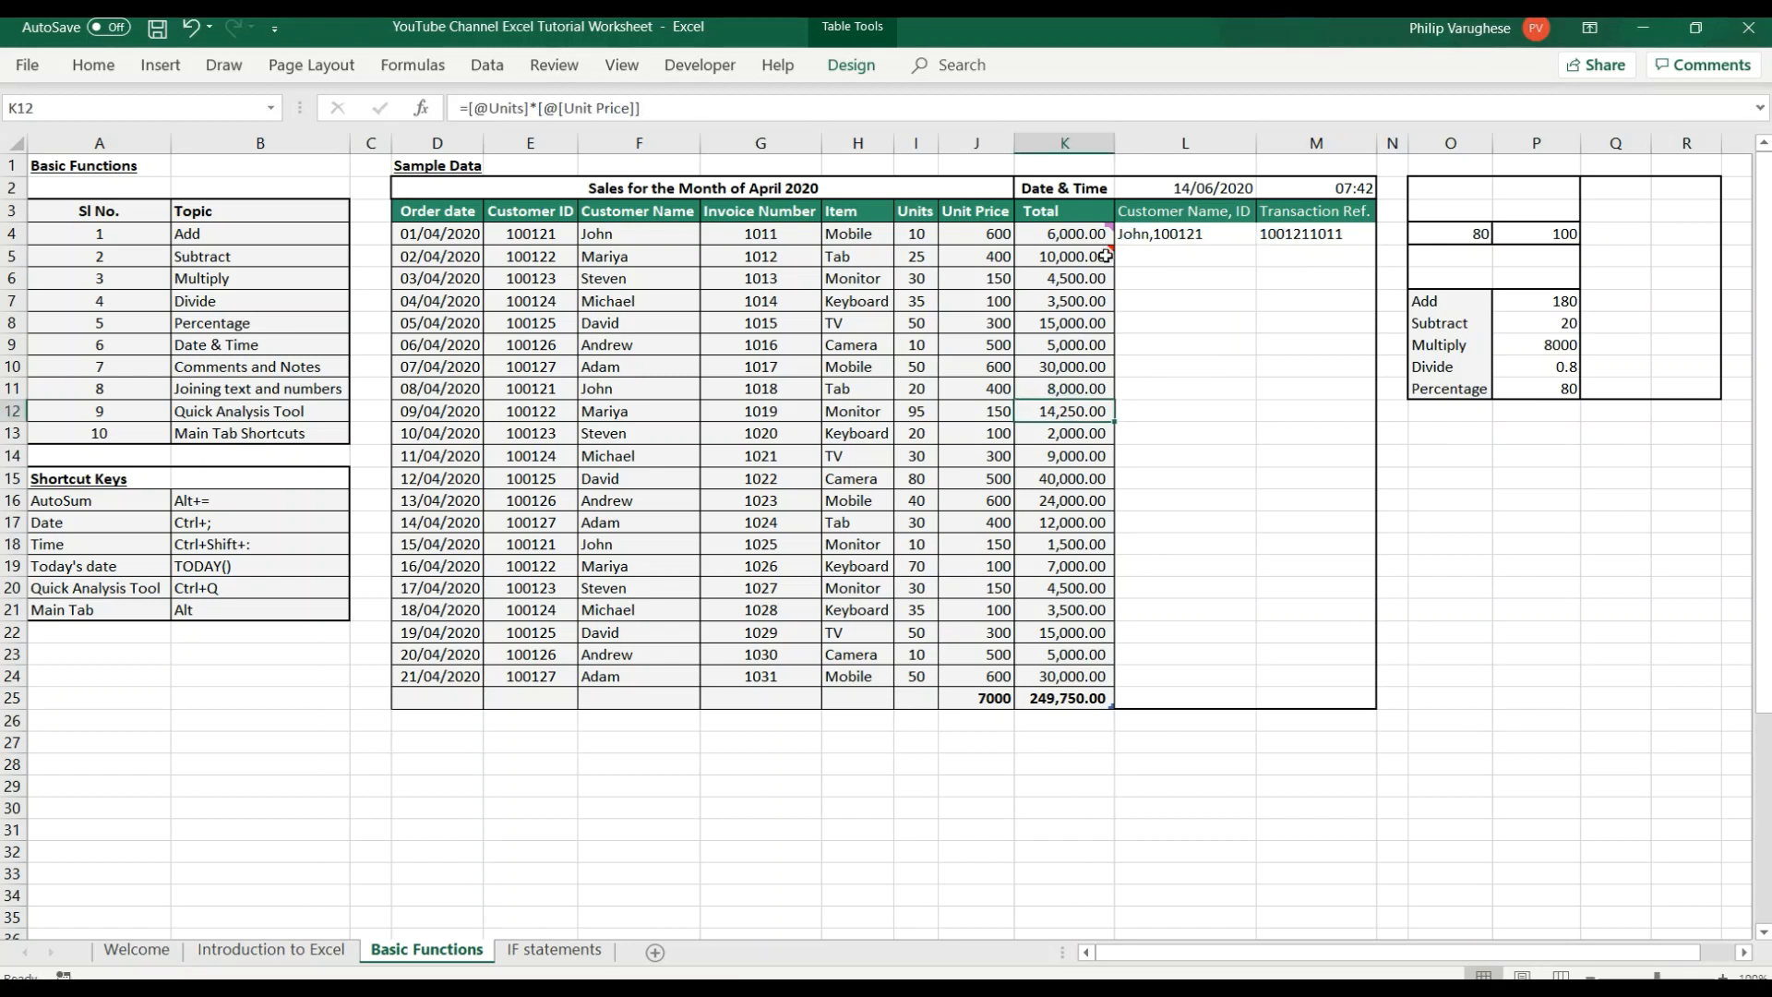
mouse_move(1107, 252)
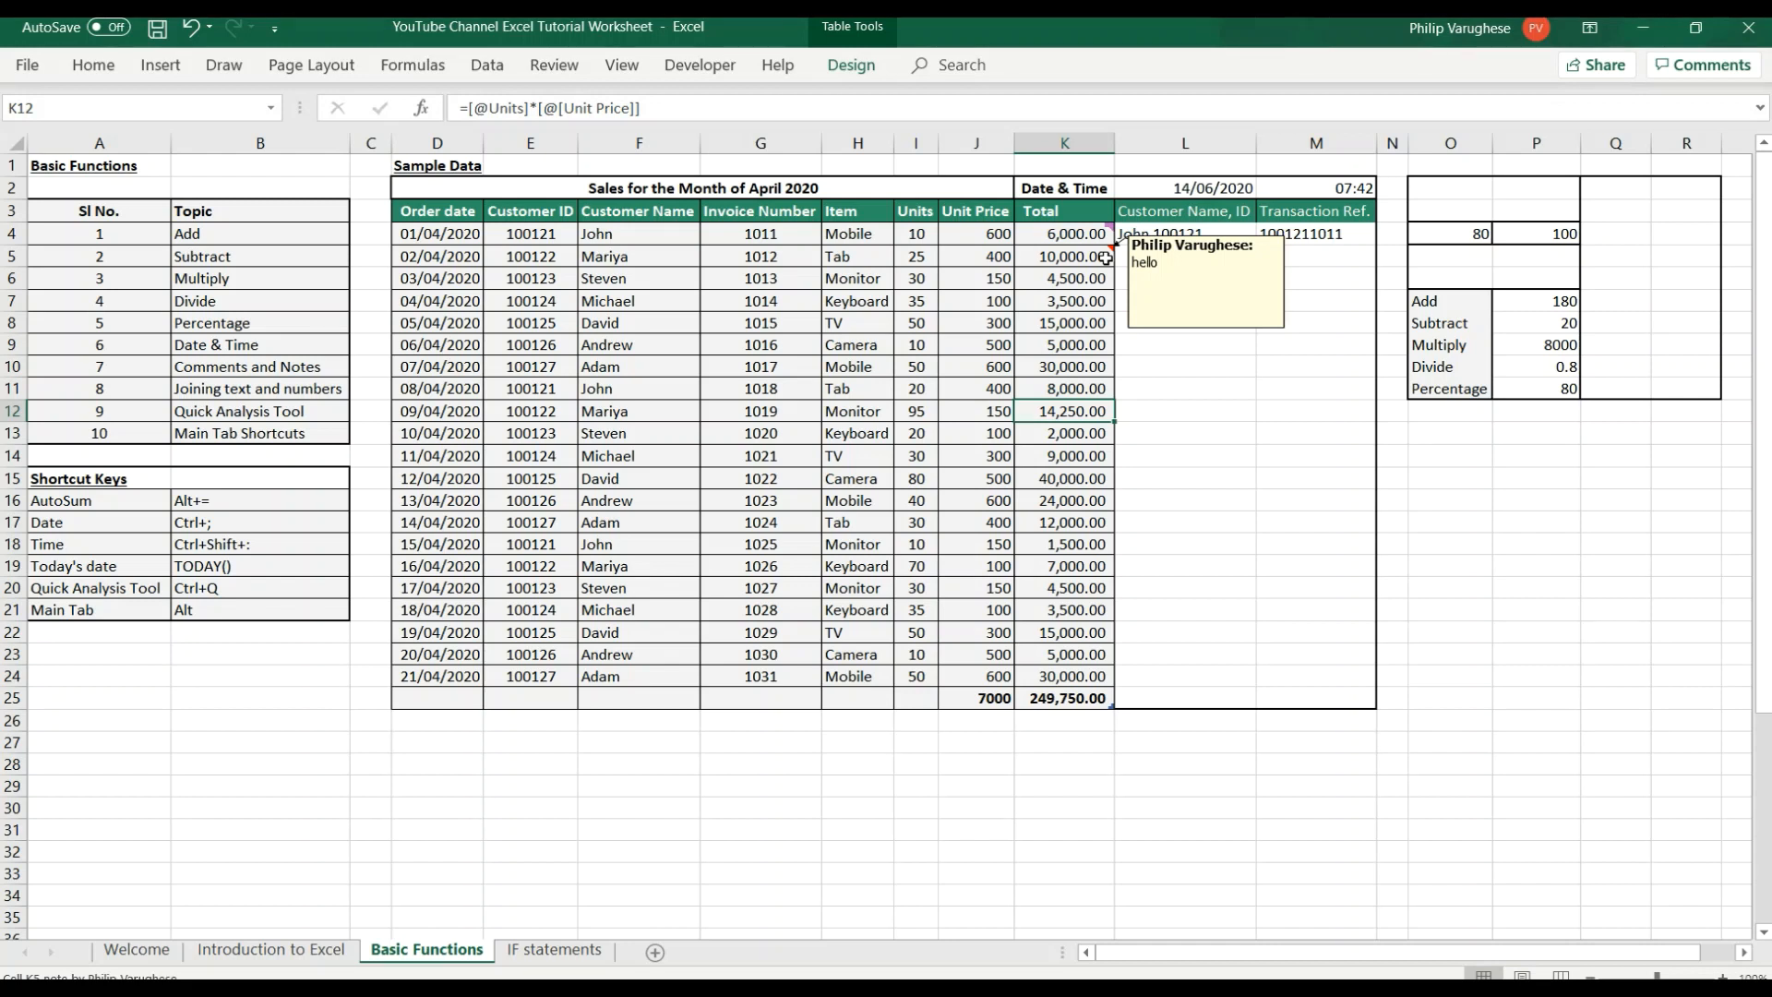
click(1185, 386)
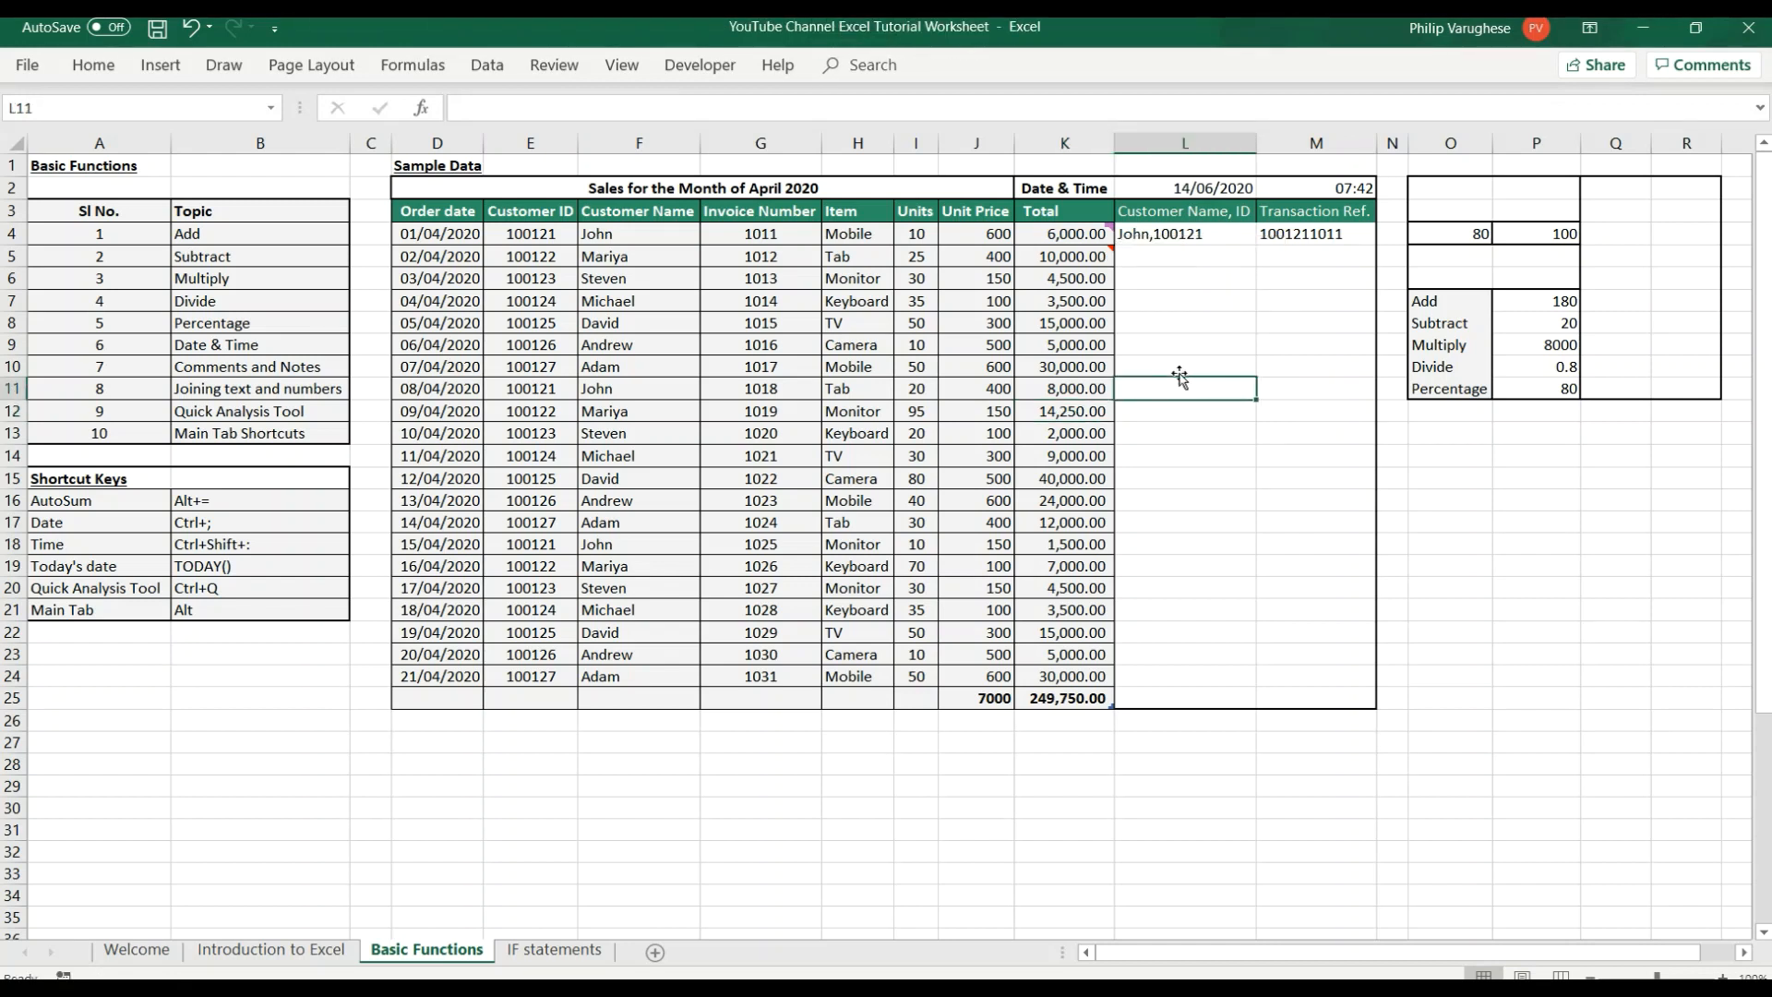
Examine the Joining text and numbers topic, the Customer Name, ID and Transaction Ref. columns, and the example formula in cell L4.
click(260, 387)
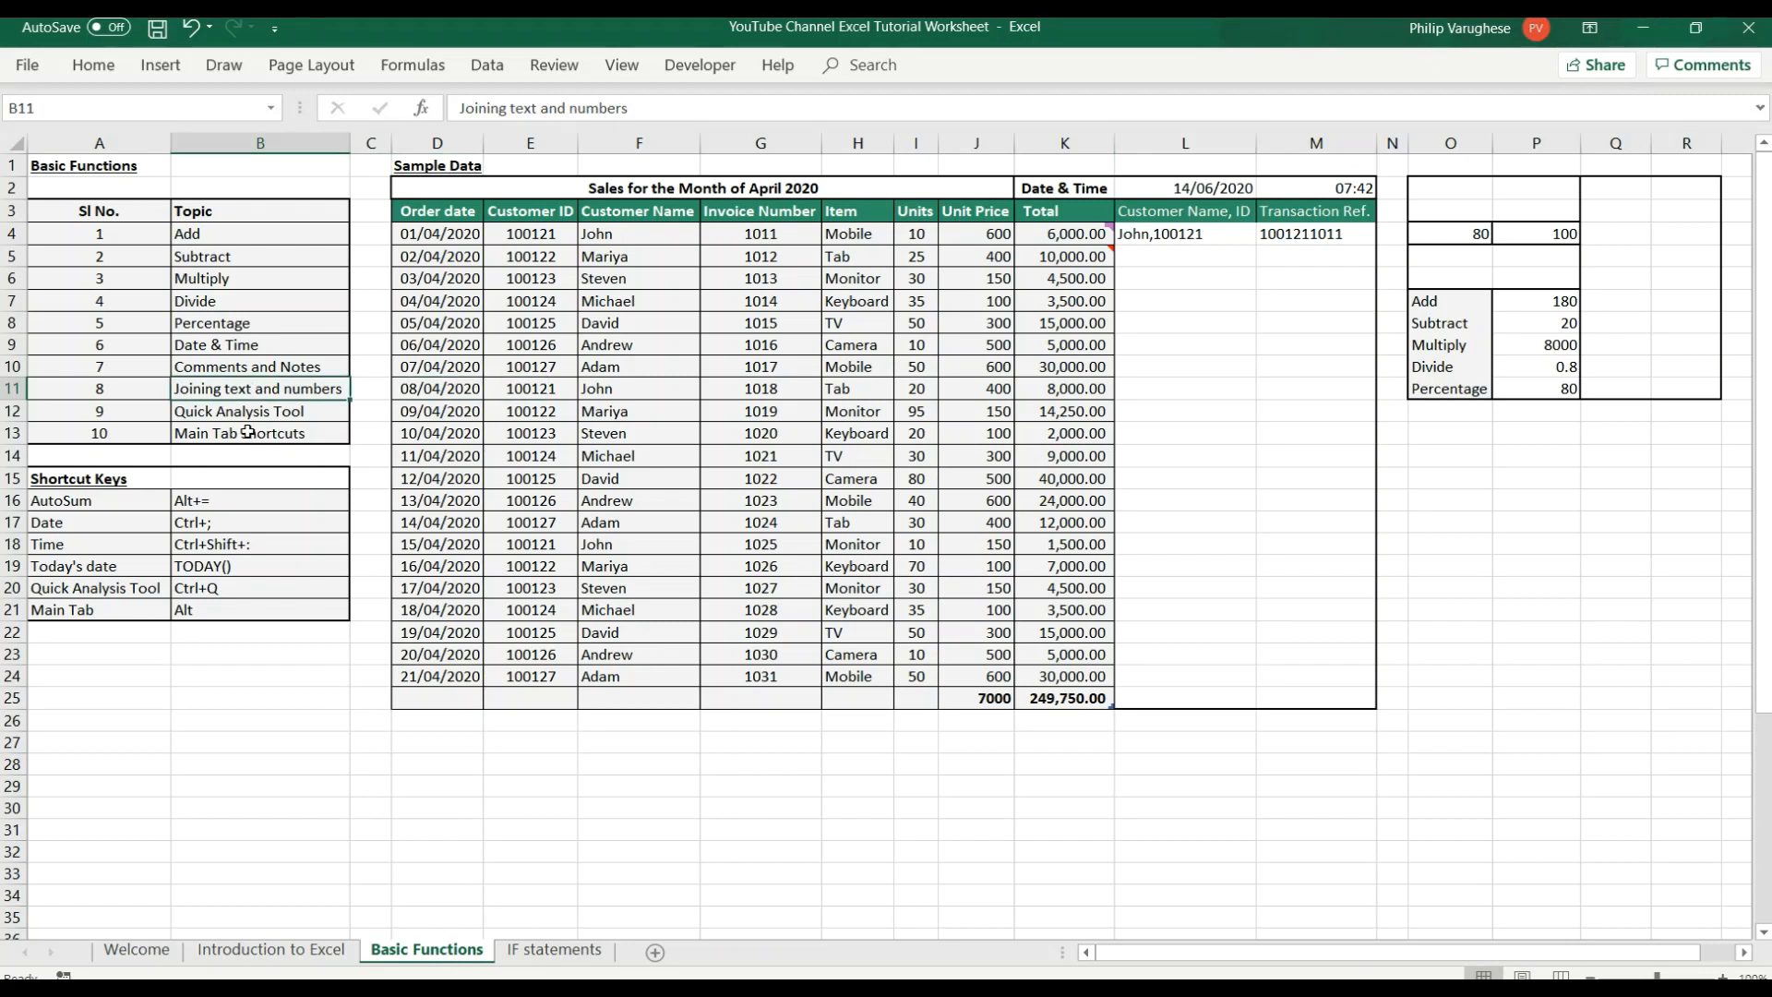
click(1004, 368)
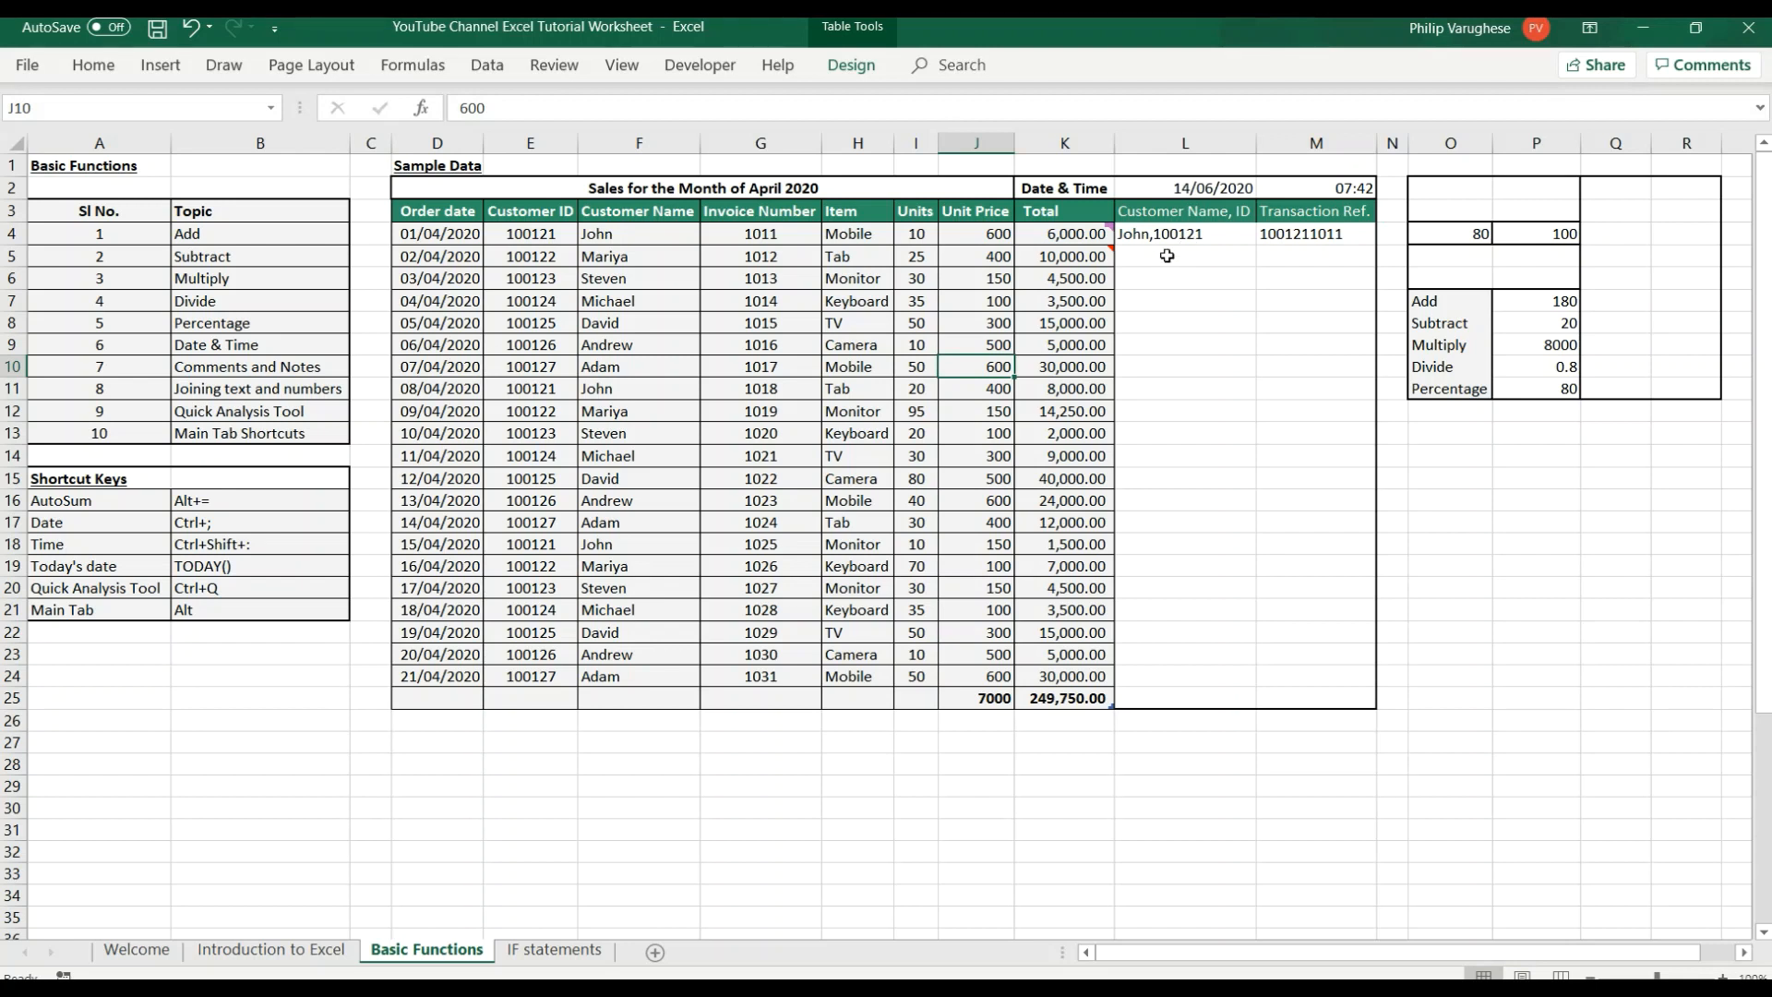
drag(1168, 255, 1317, 698)
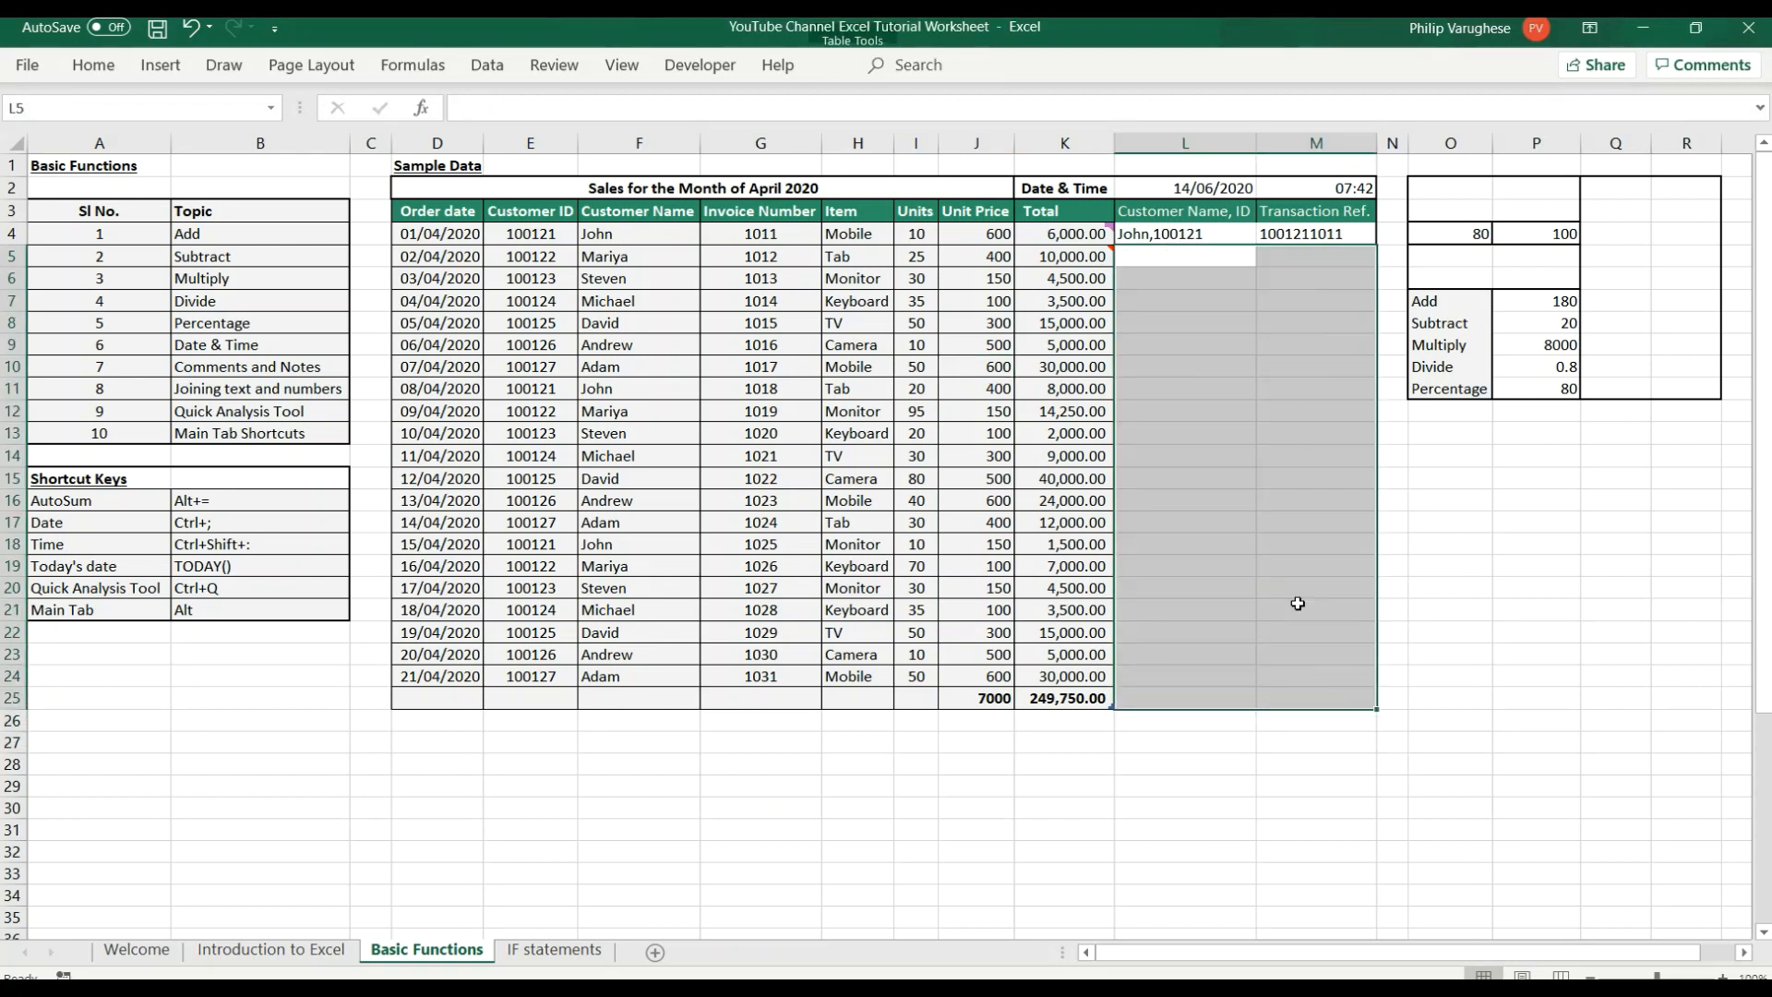
click(1191, 522)
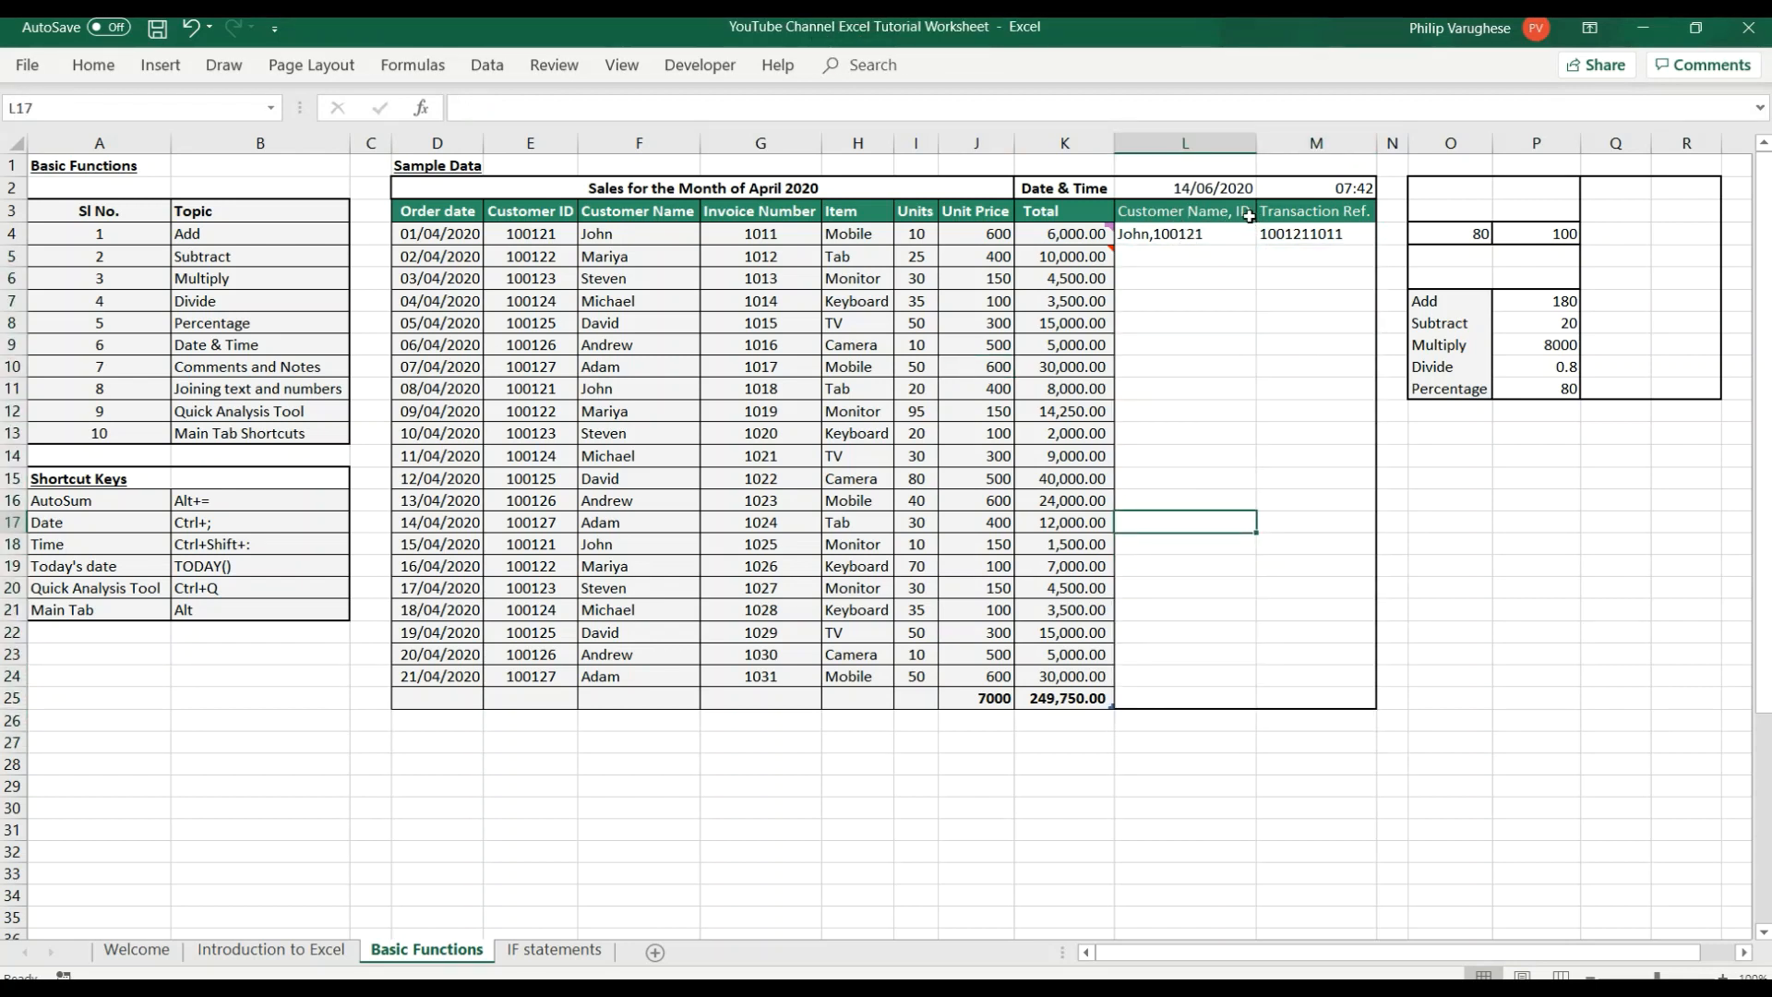
click(1320, 211)
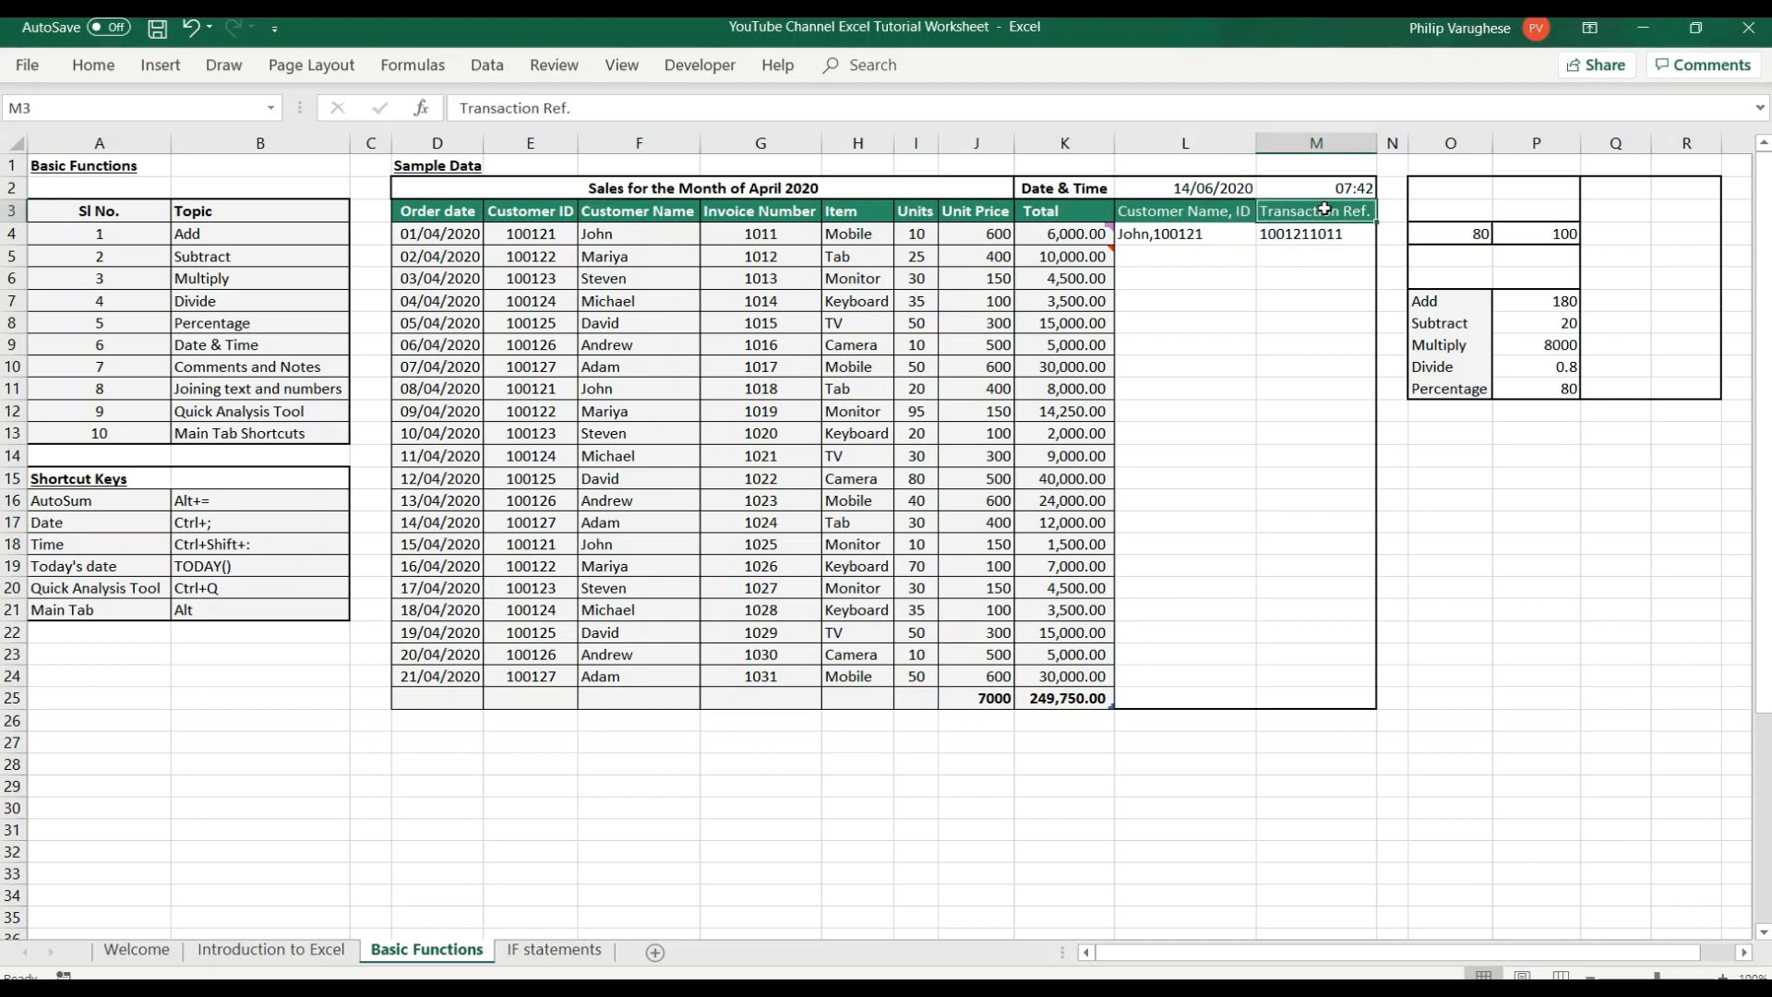
click(1193, 262)
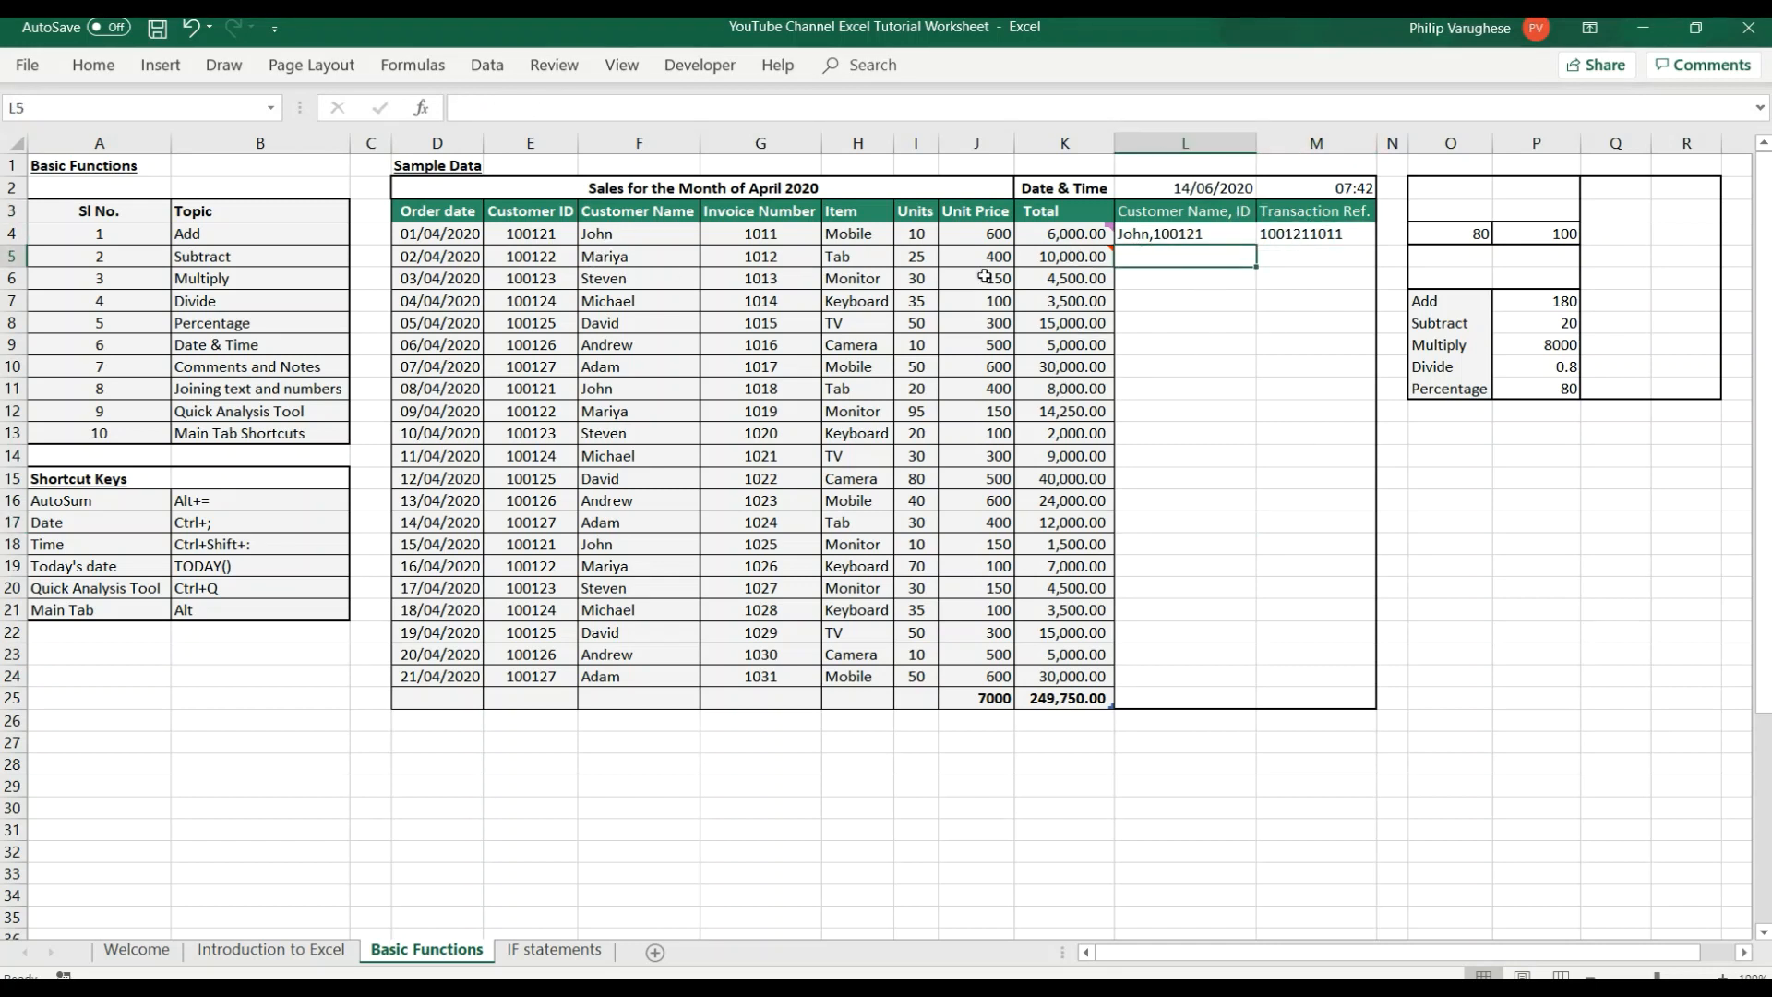
click(1169, 236)
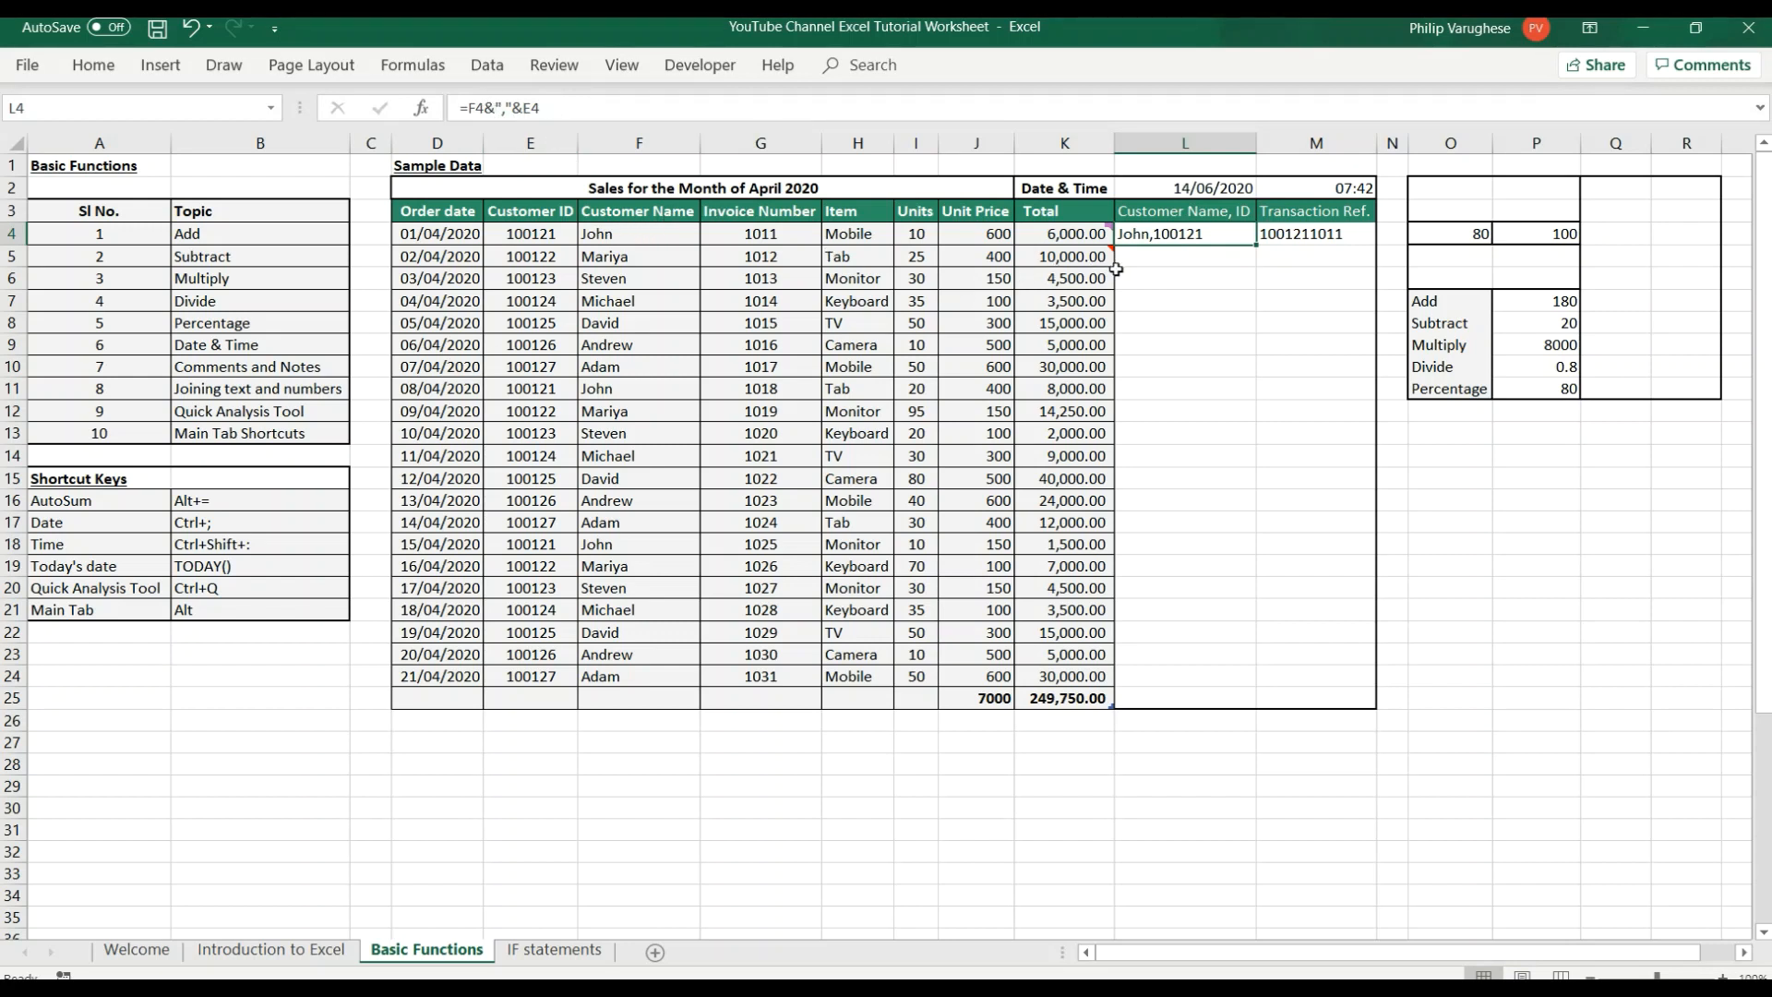
Try joining row 5's Customer Name and Customer ID in cell L5 without a separator, and clear the cell.
click(1159, 255)
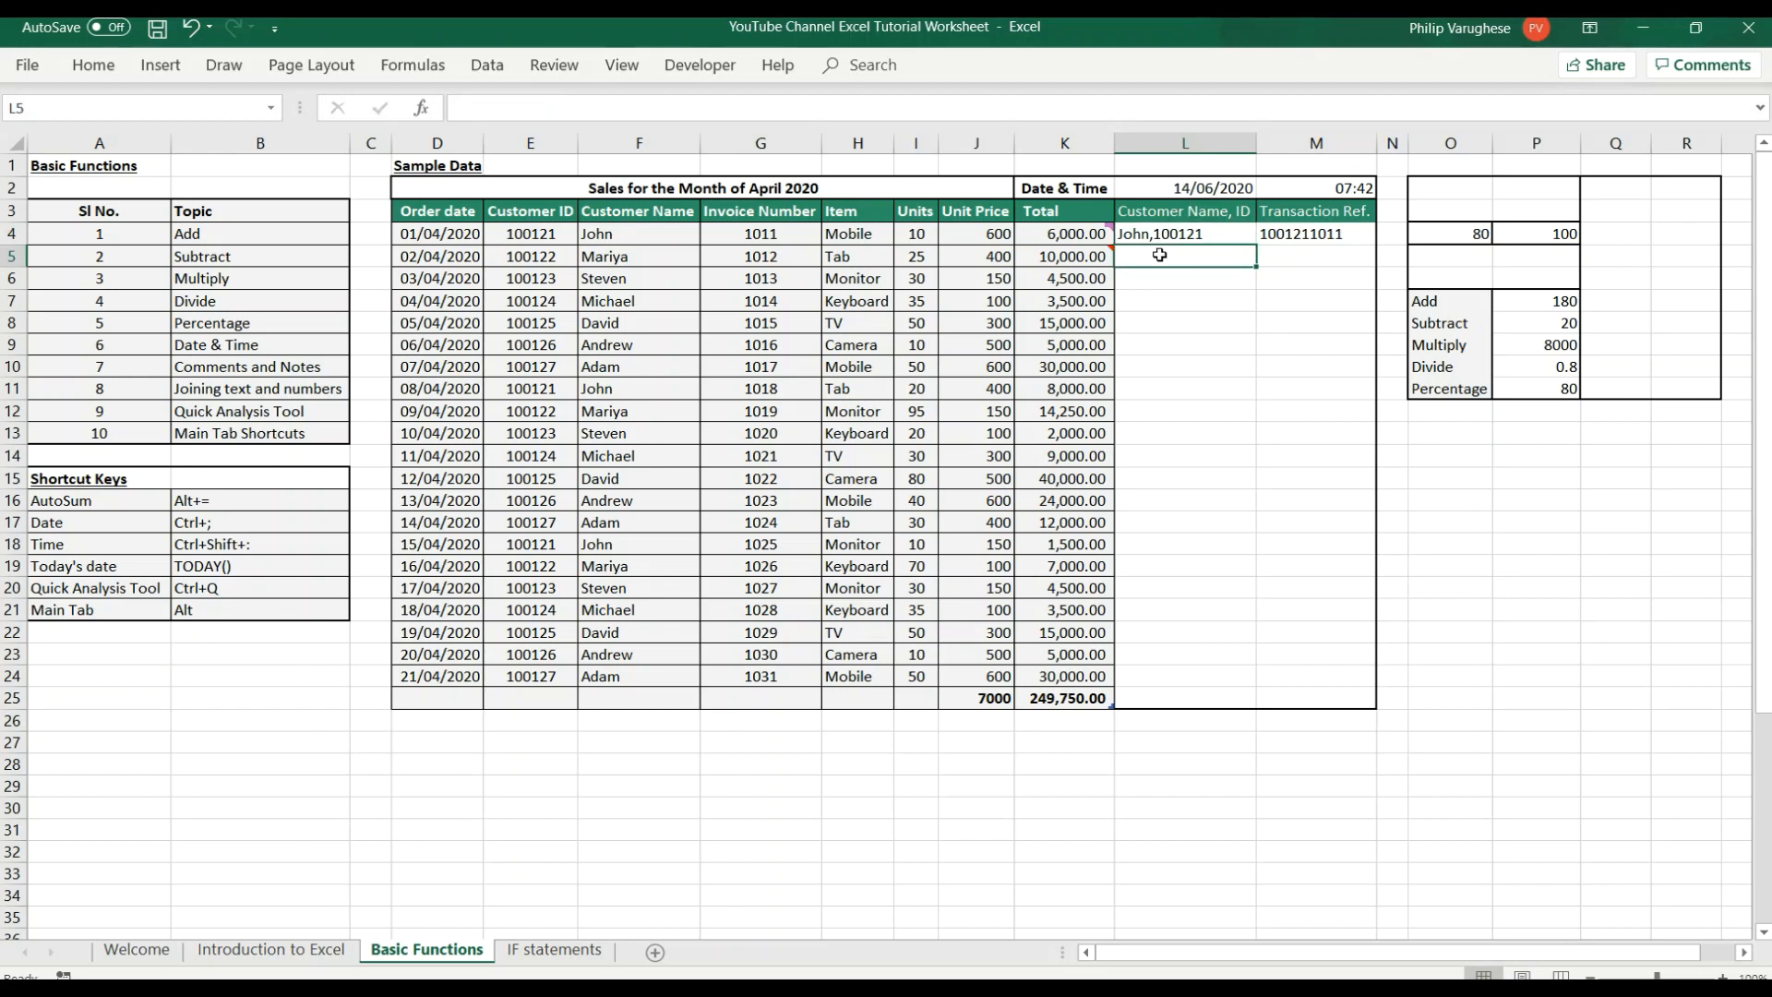
text(=)
click(623, 257)
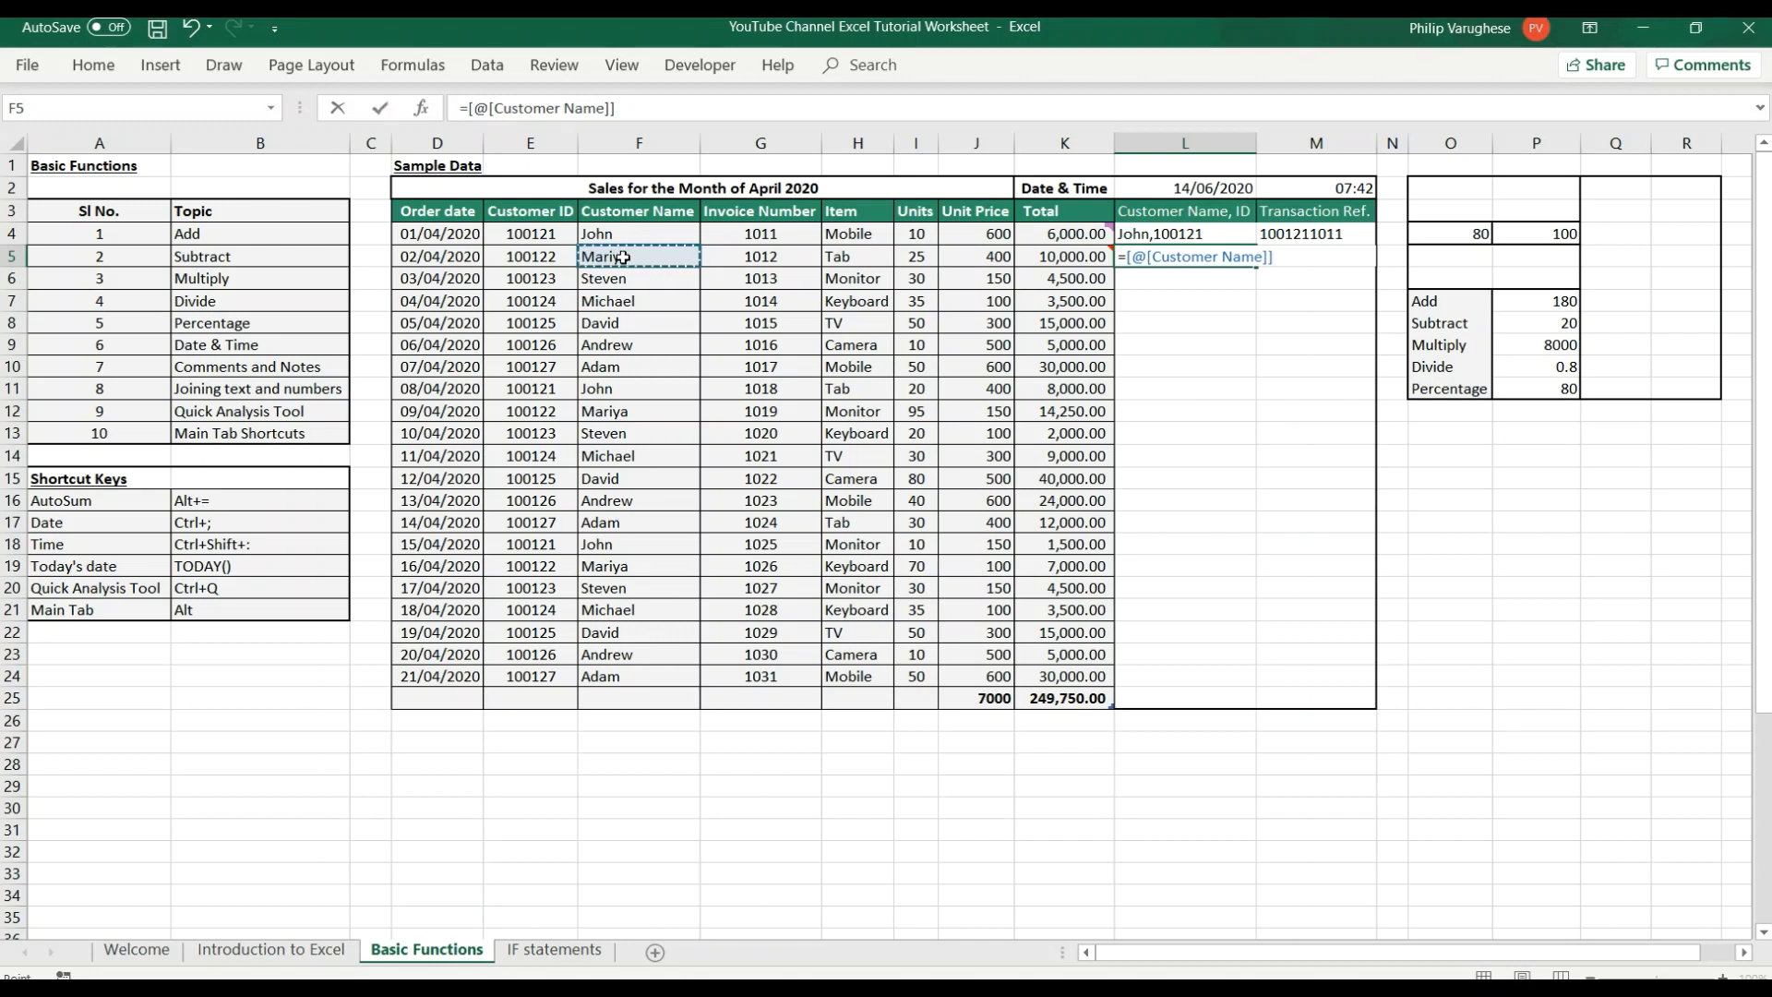
text(&)
click(546, 256)
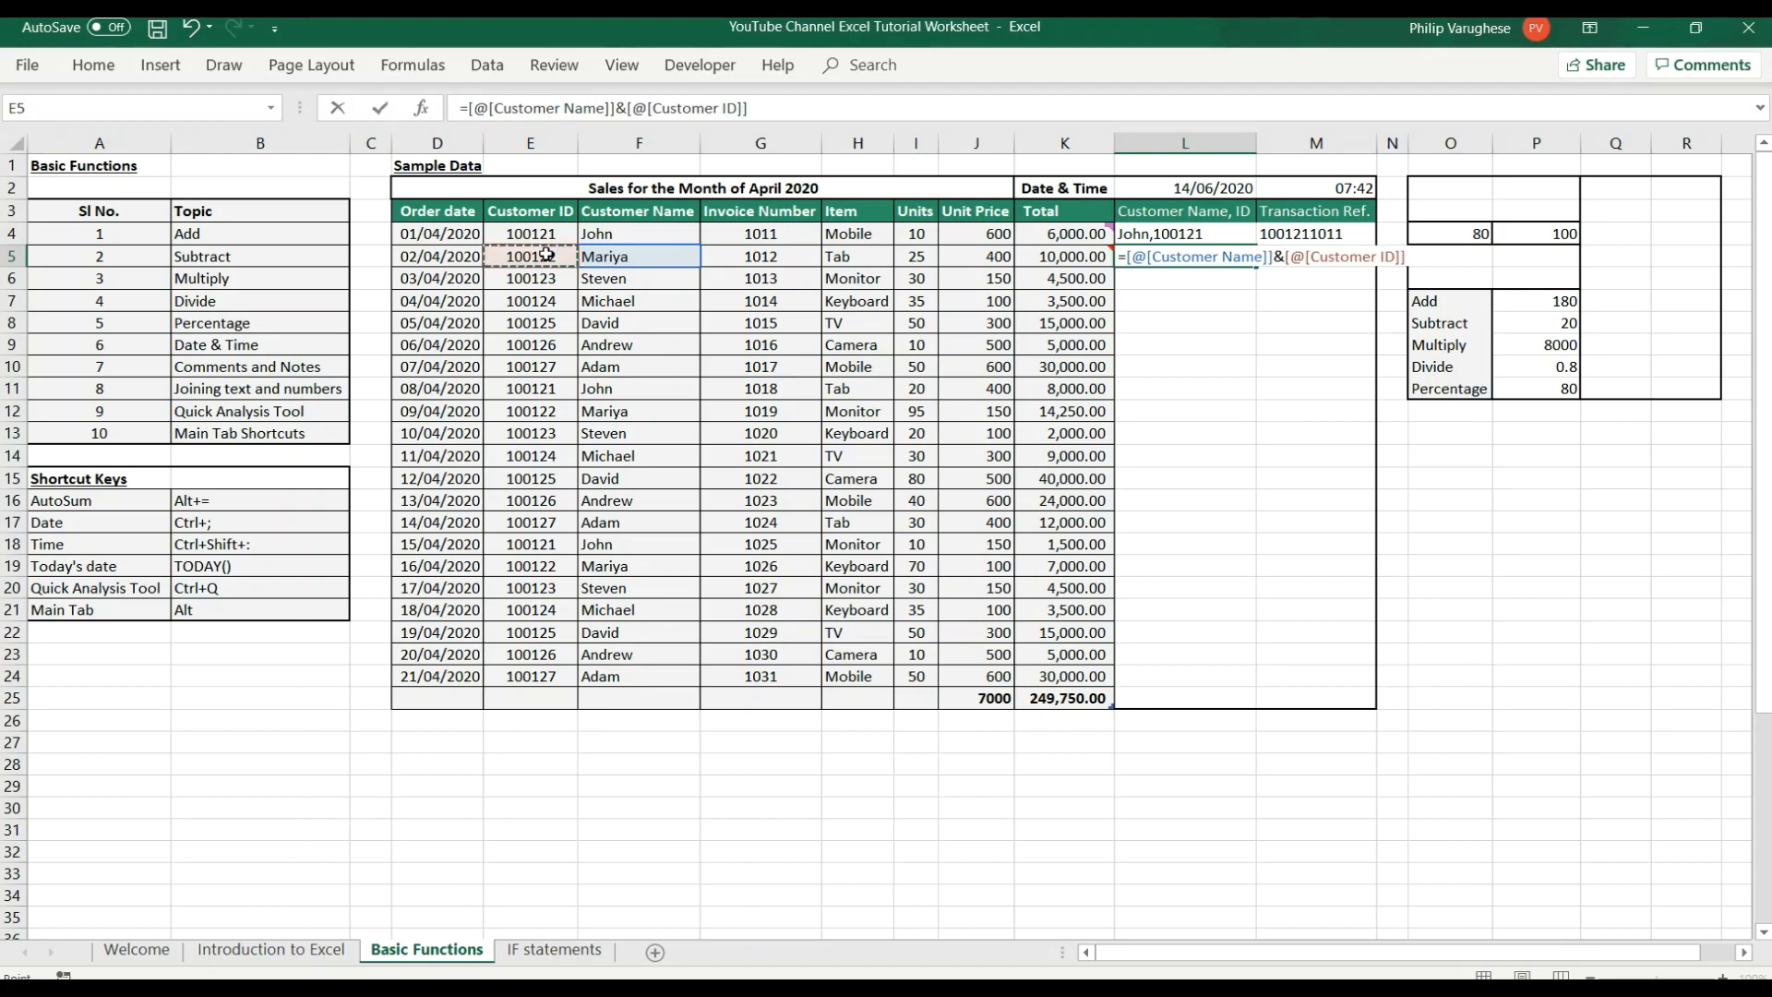
key(Return)
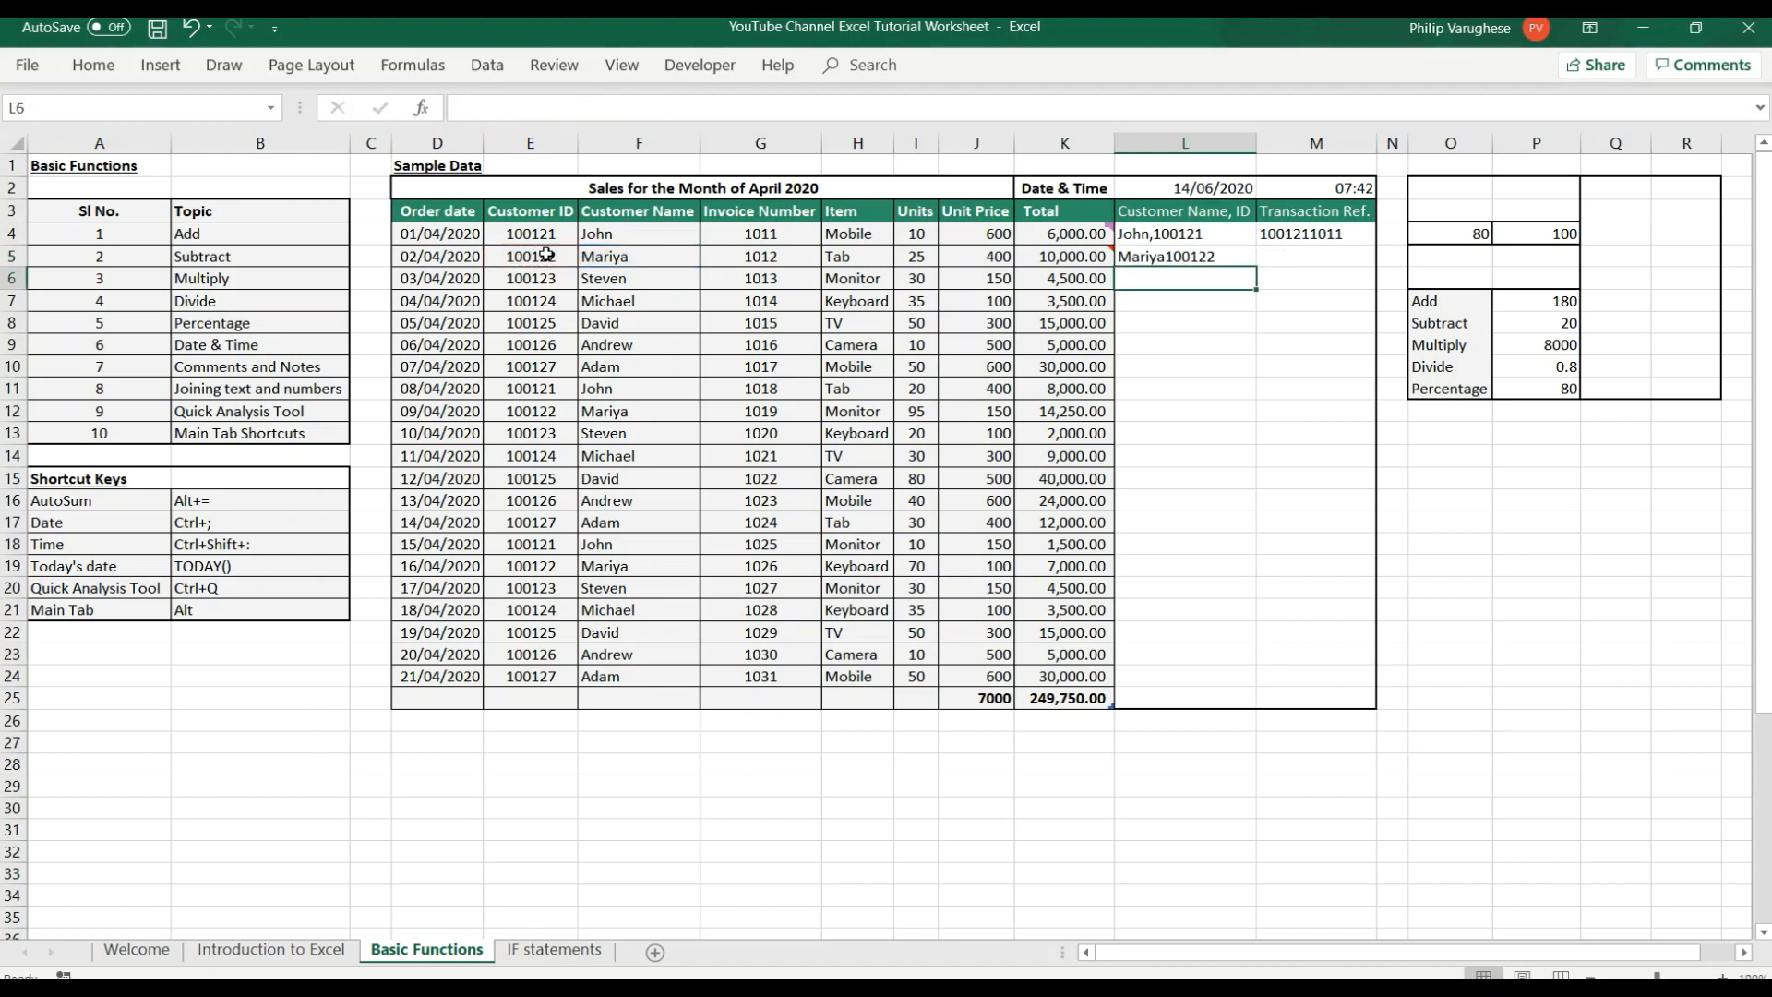
click(1160, 258)
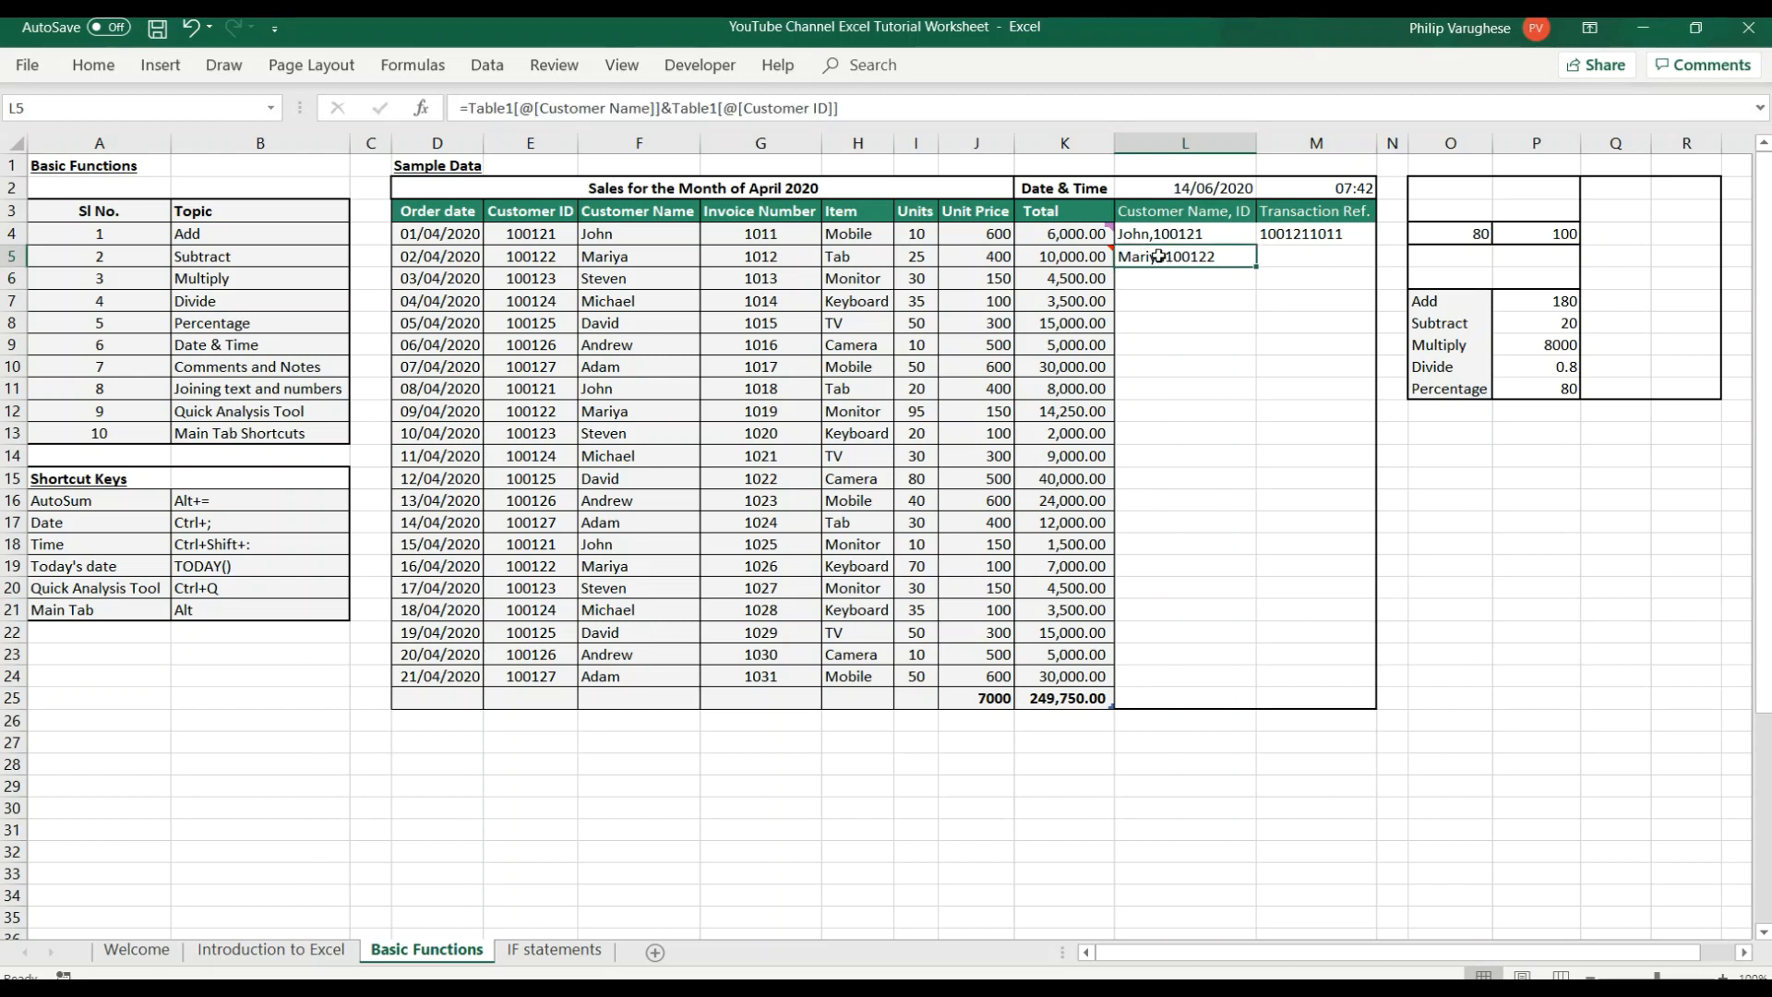
key(Delete)
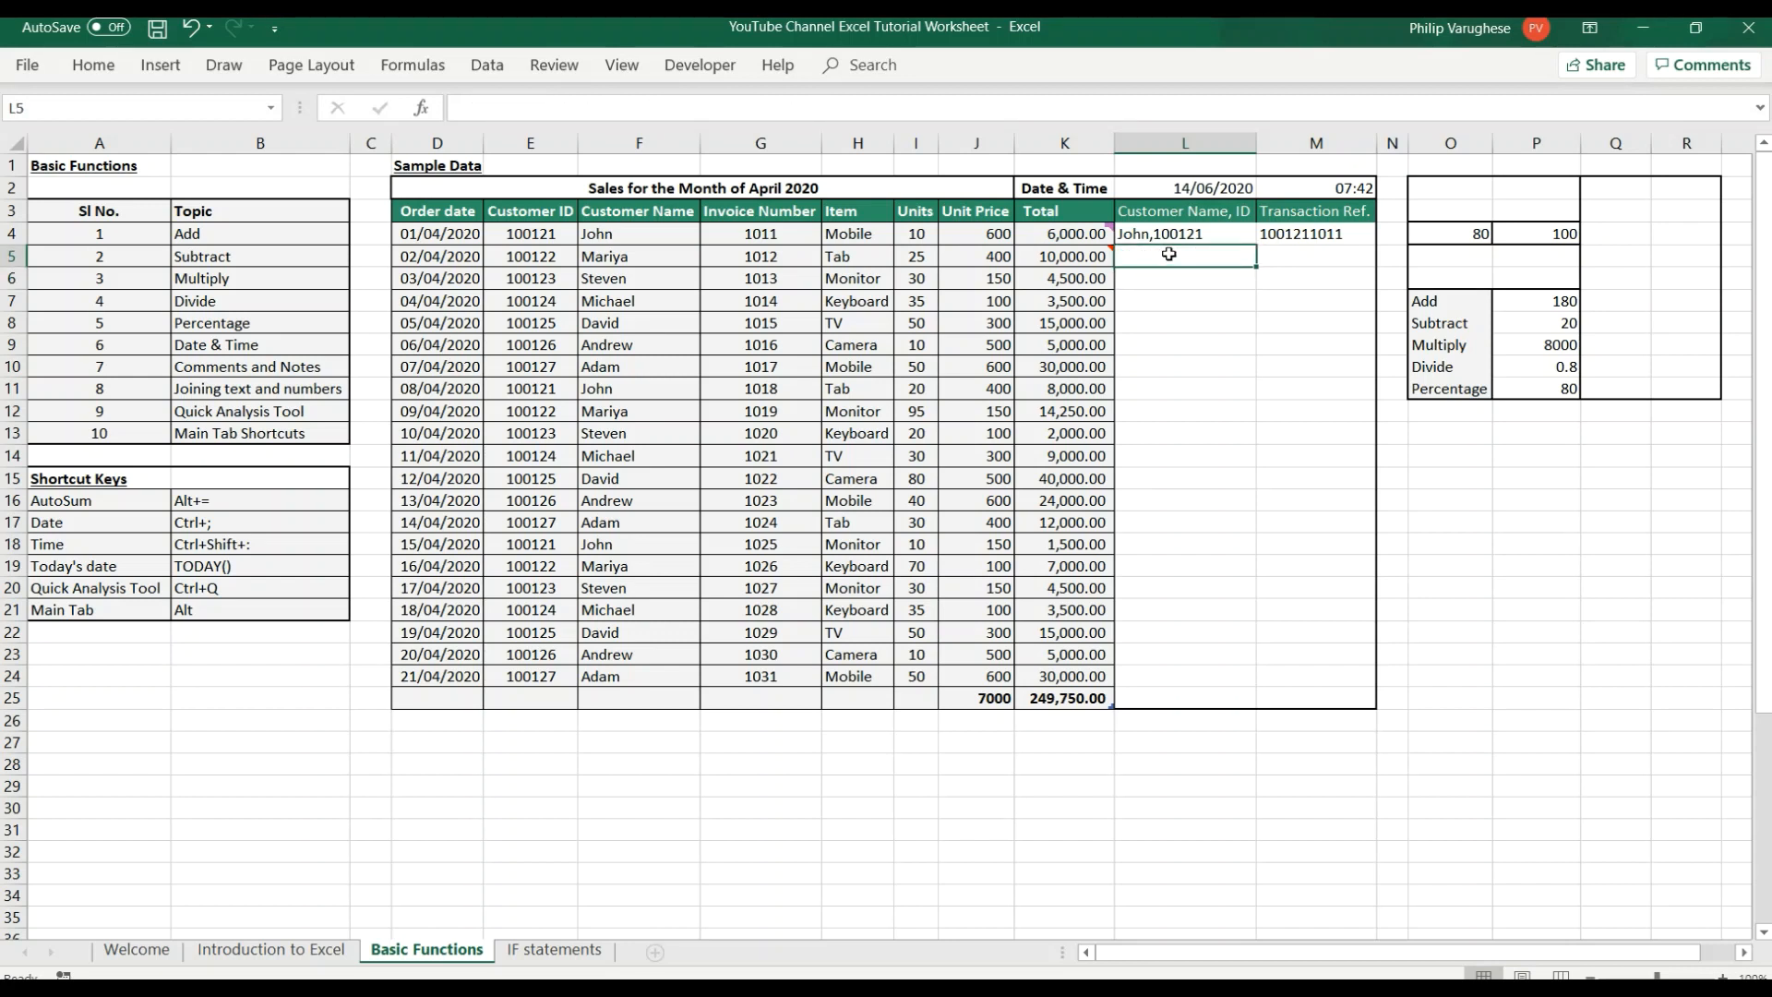
Enter a formula in cell L5 joining row 5's Customer Name and Customer ID with "," between them, and view it.
text(=)
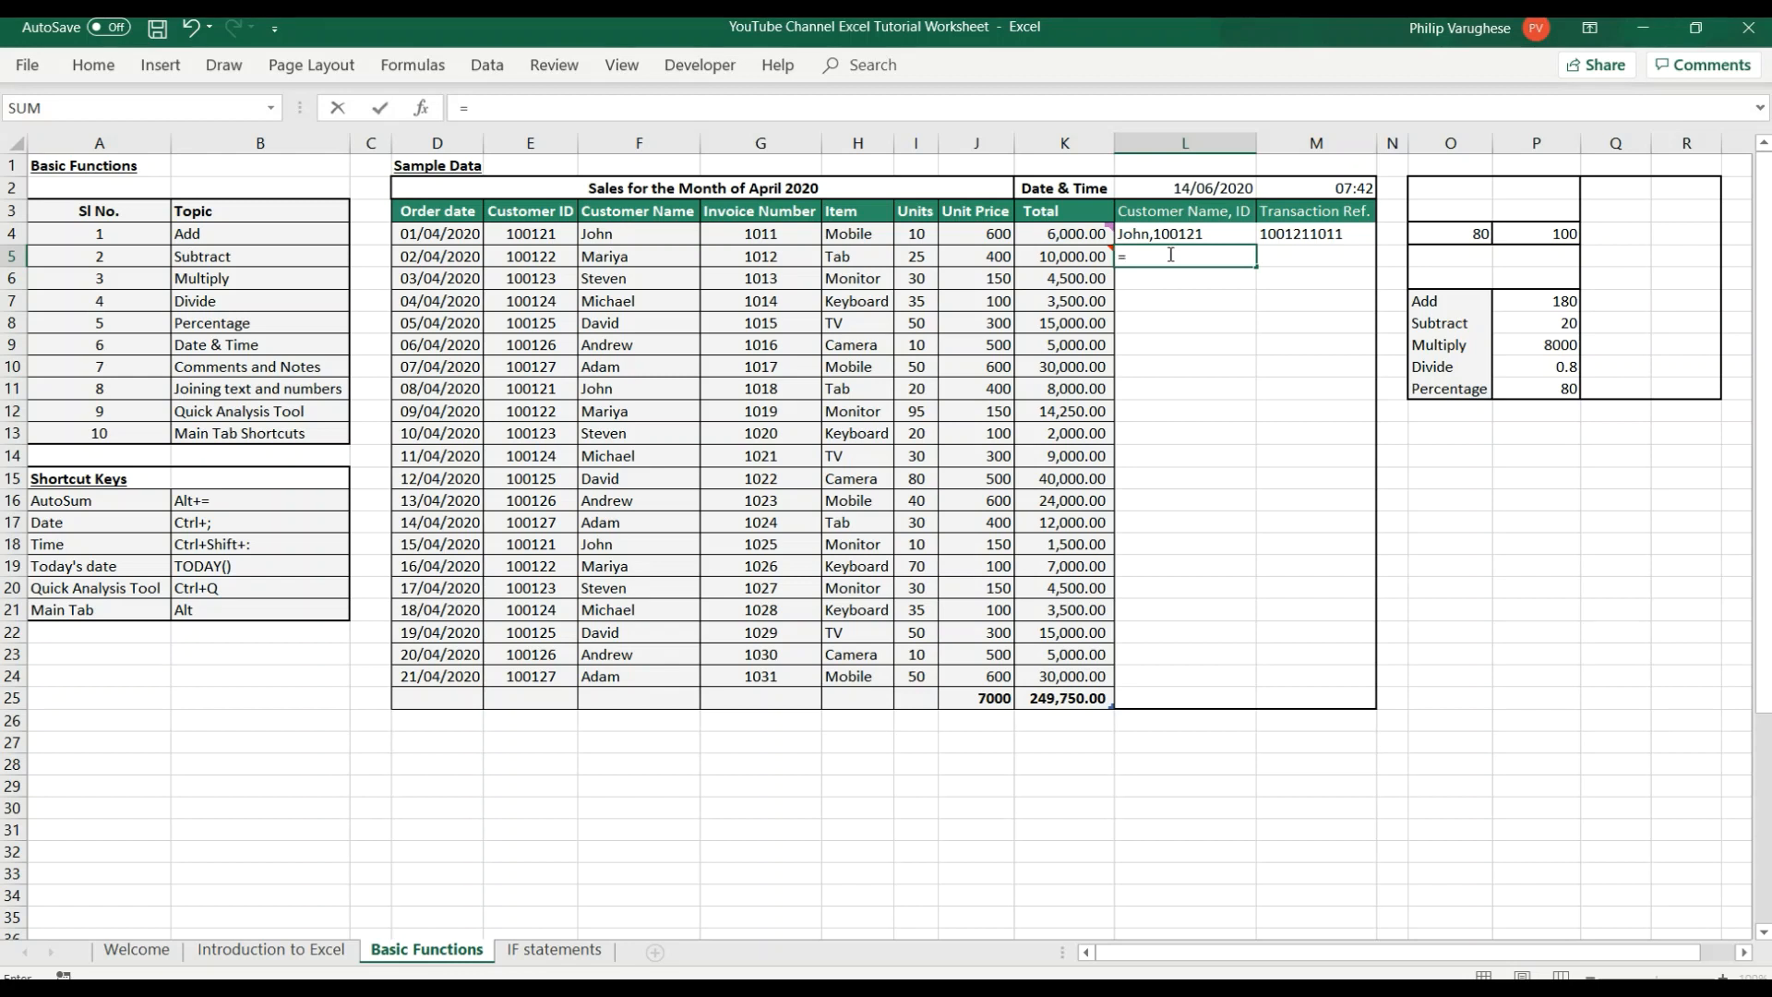
click(643, 257)
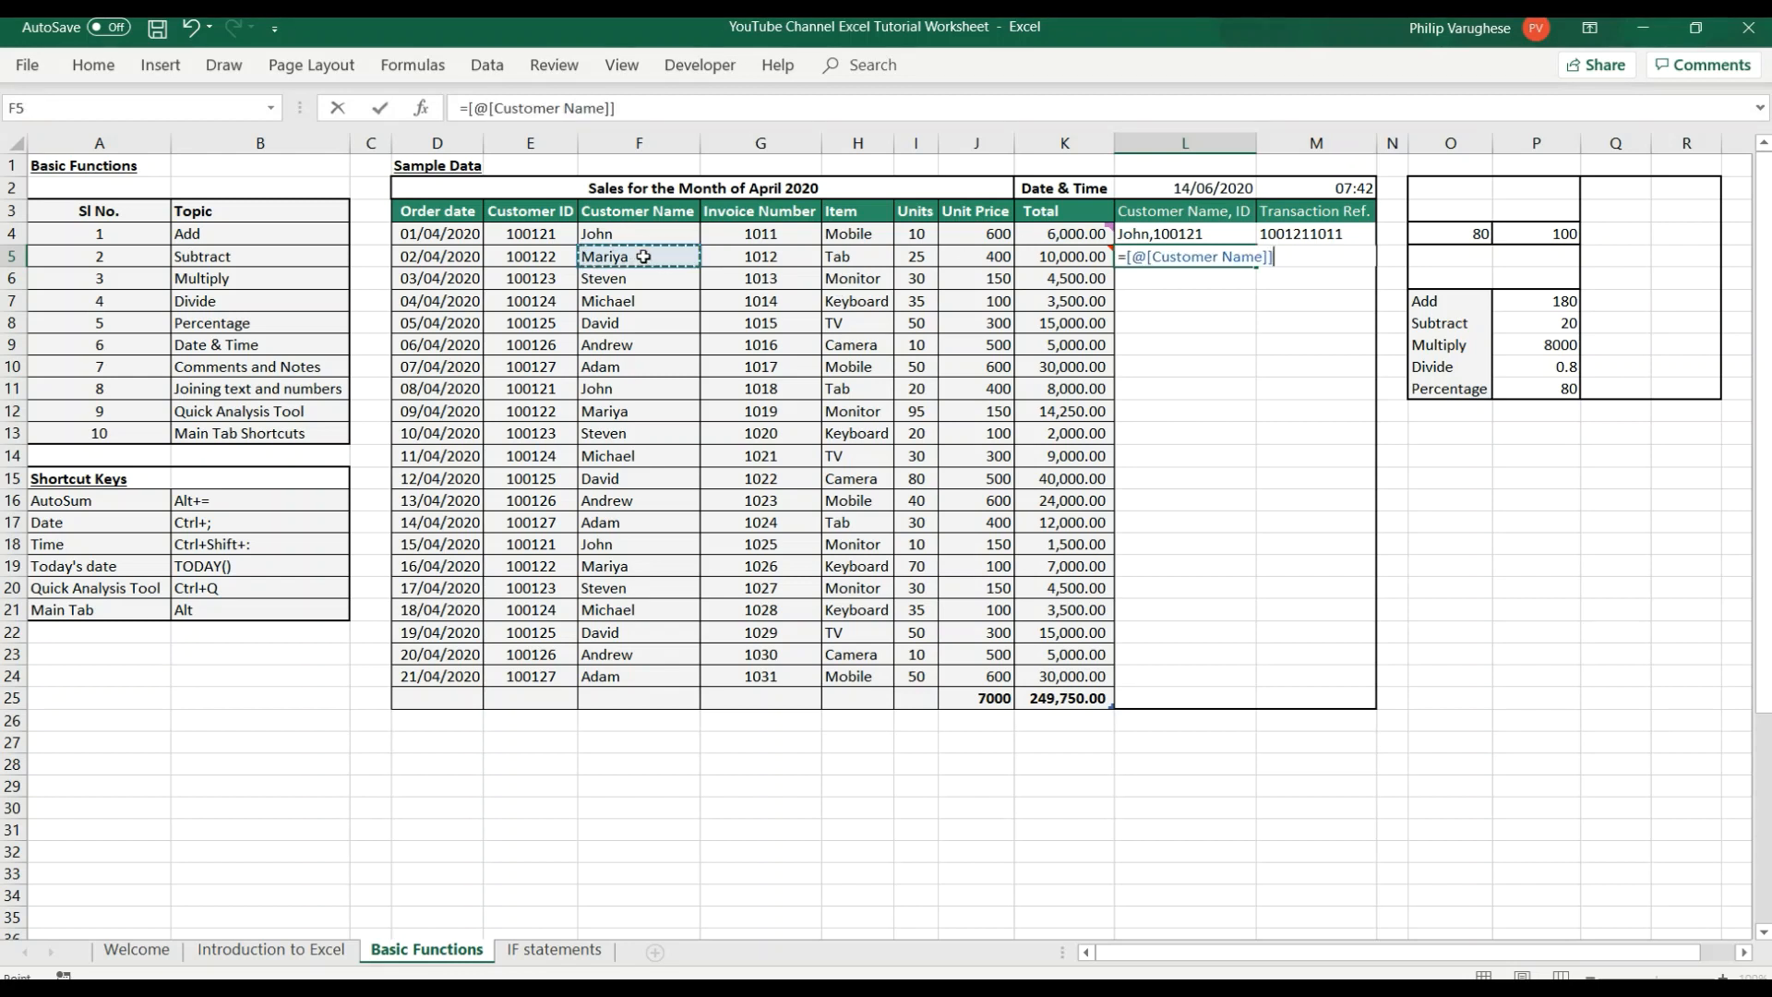
text(&",)
text(&)
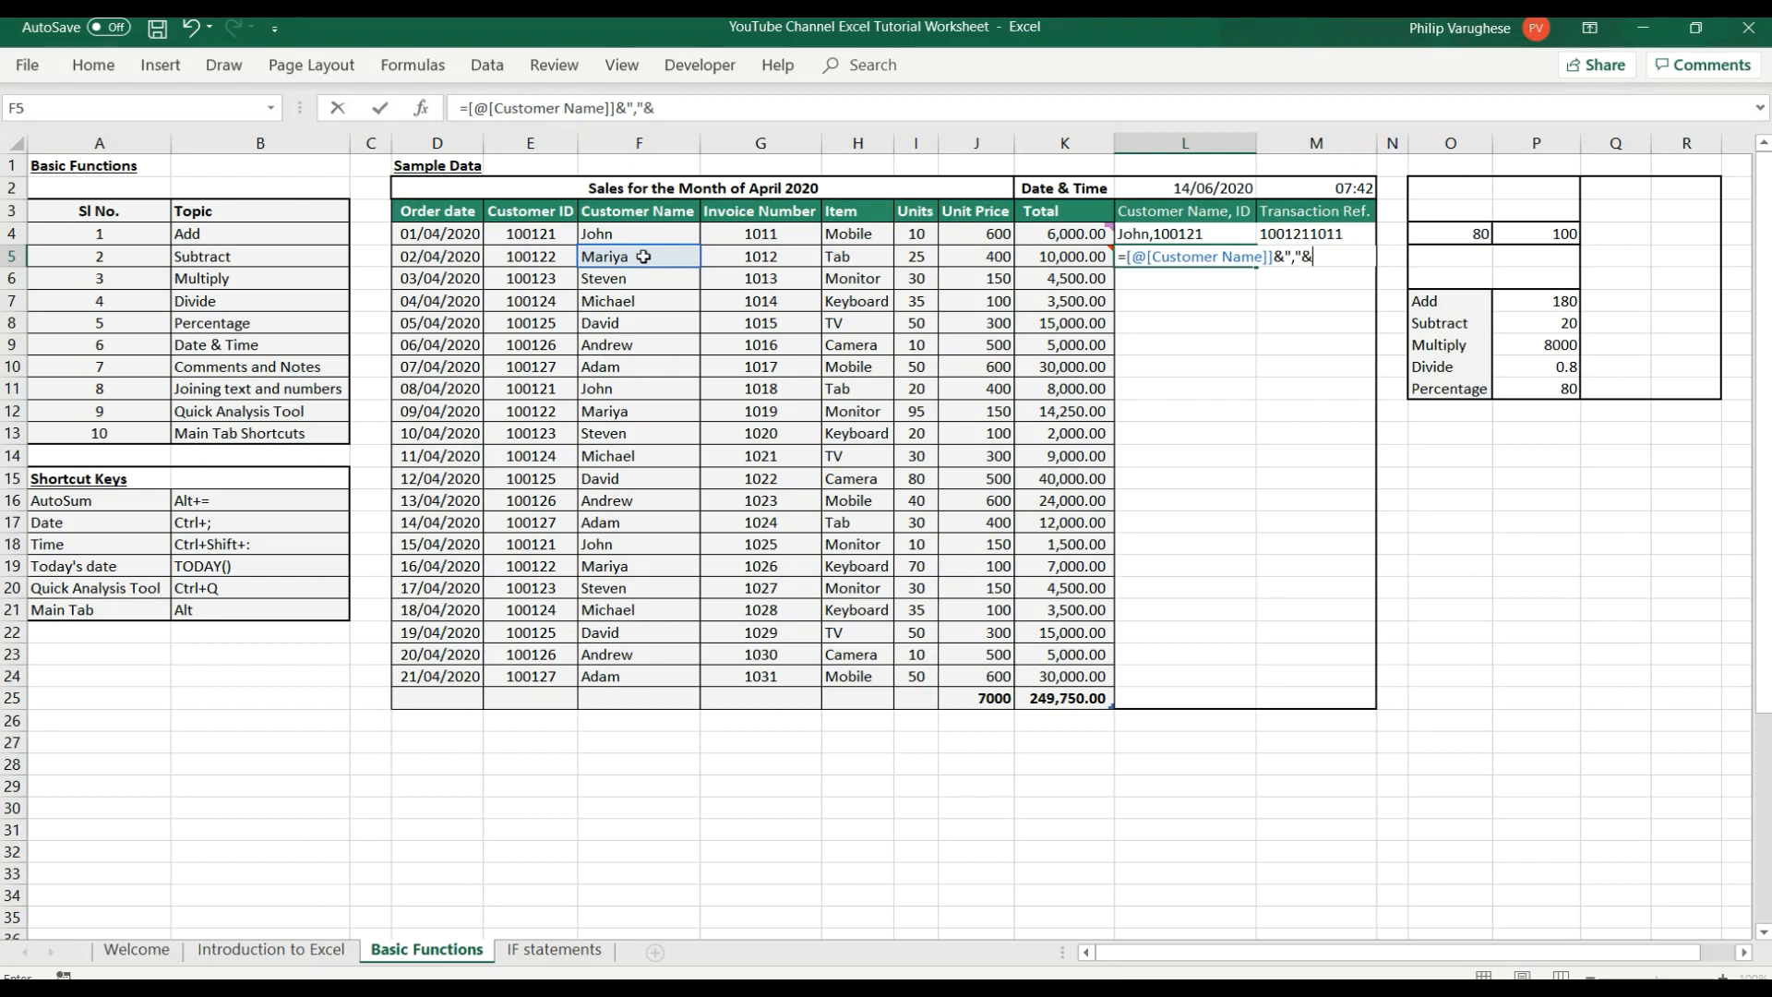
click(535, 259)
key(Return)
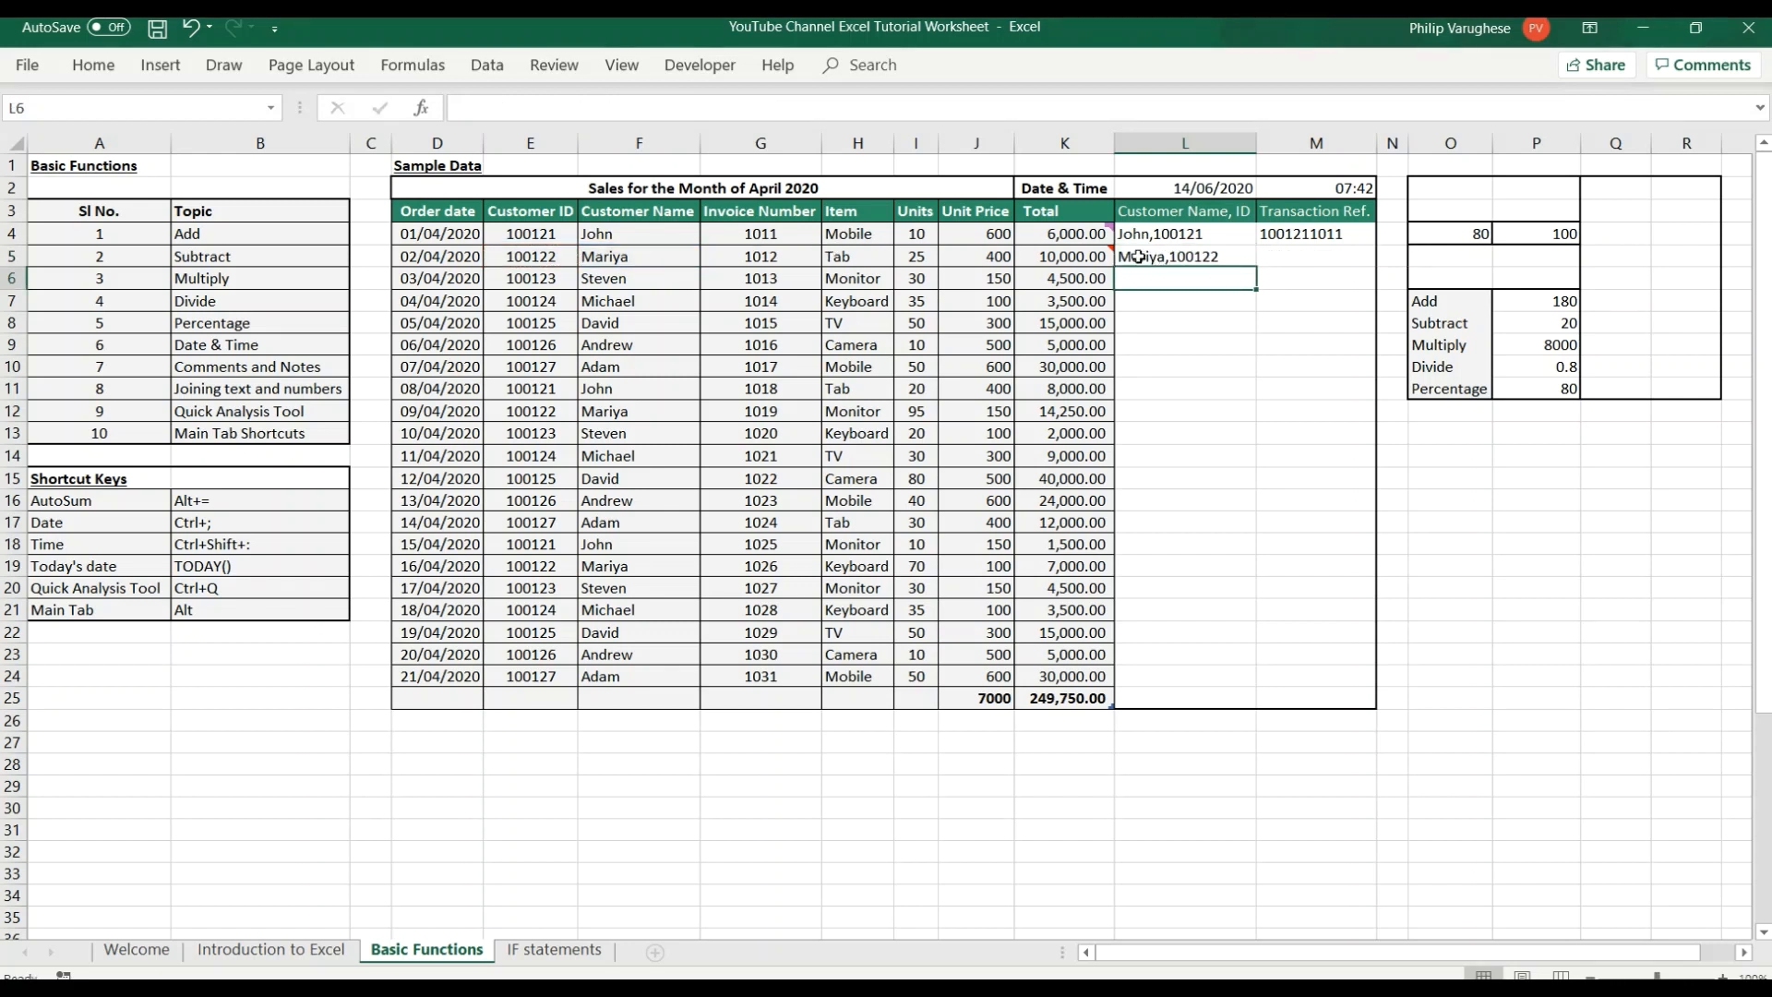
click(1193, 256)
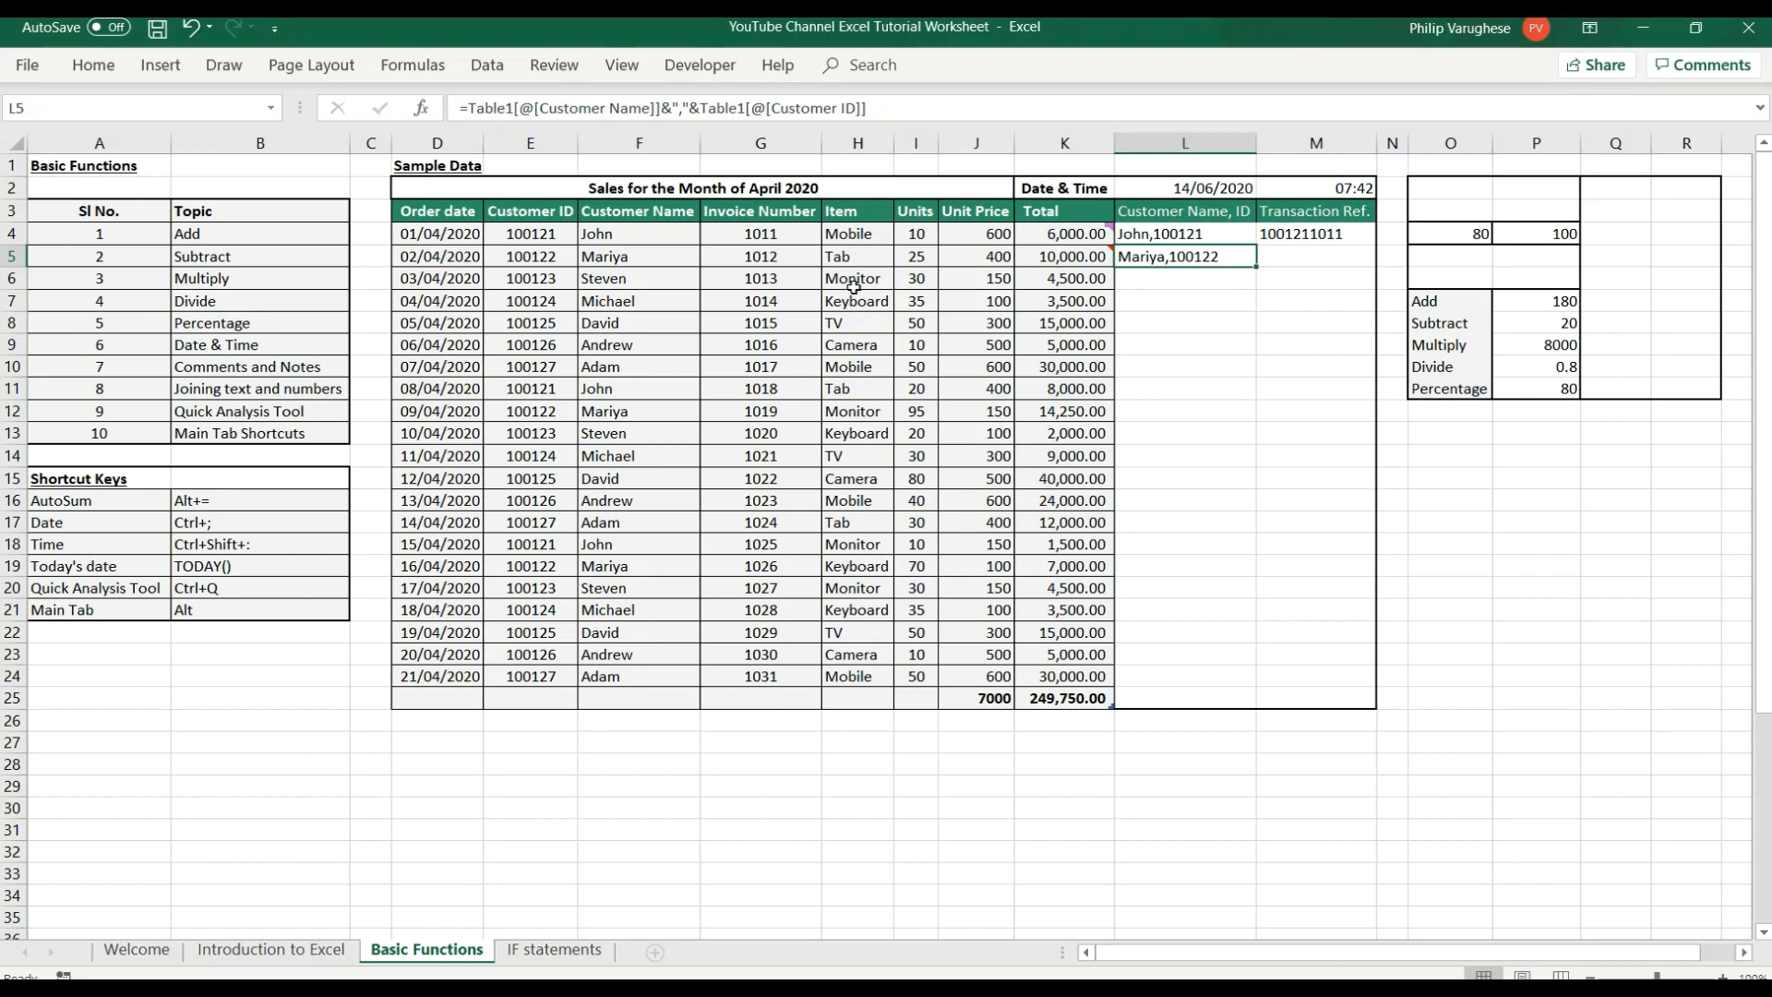
Check the example formula in cell M4 and enter a formula in M5 joining row 5's Customer ID and Invoice Number.
click(1293, 236)
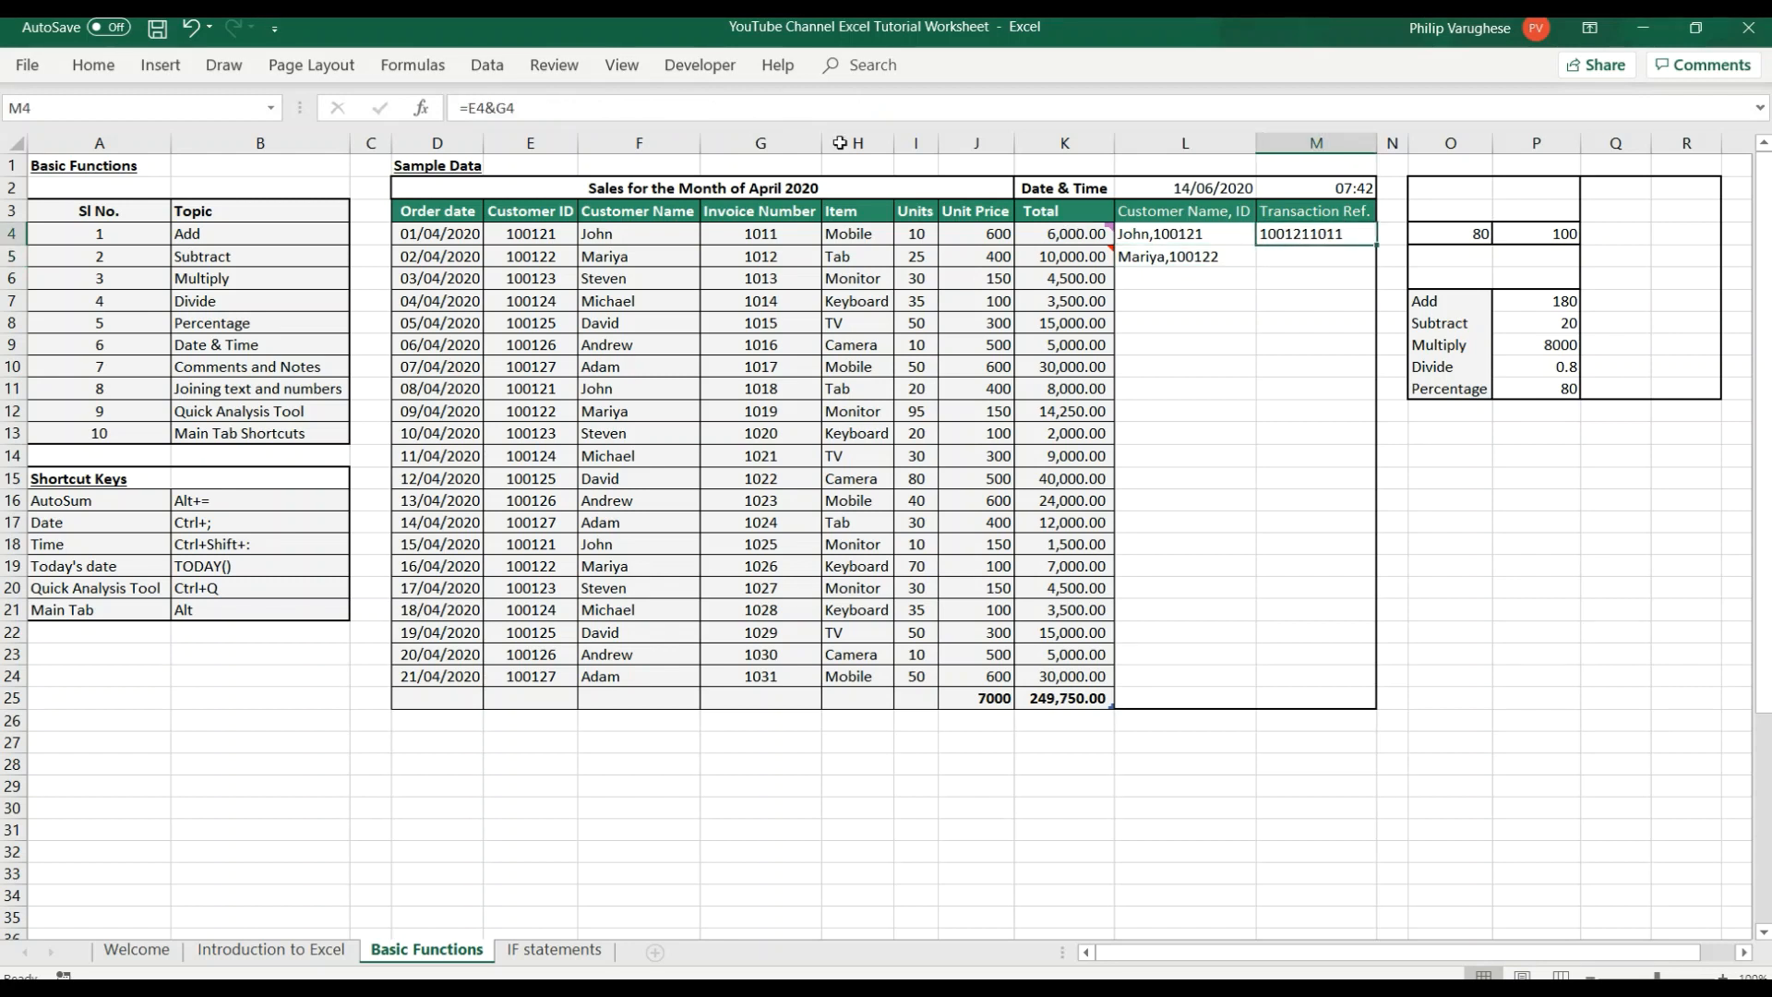
mouse_move(1079, 230)
click(1204, 641)
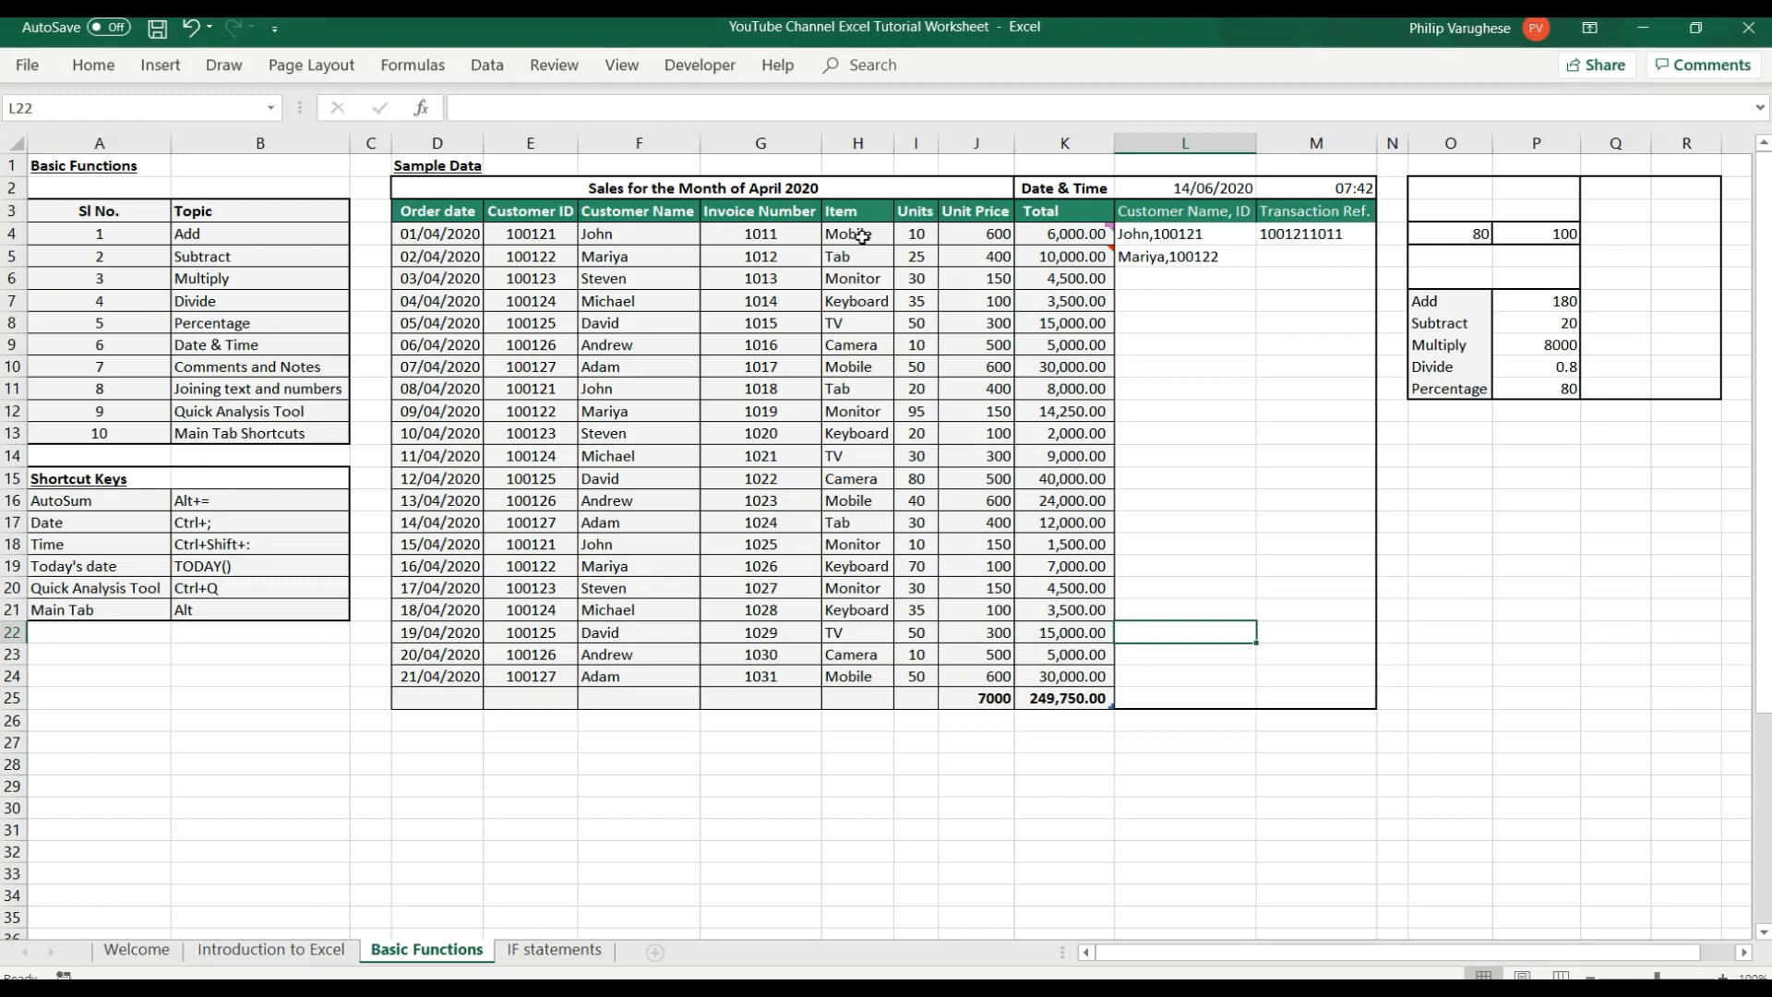
click(1303, 259)
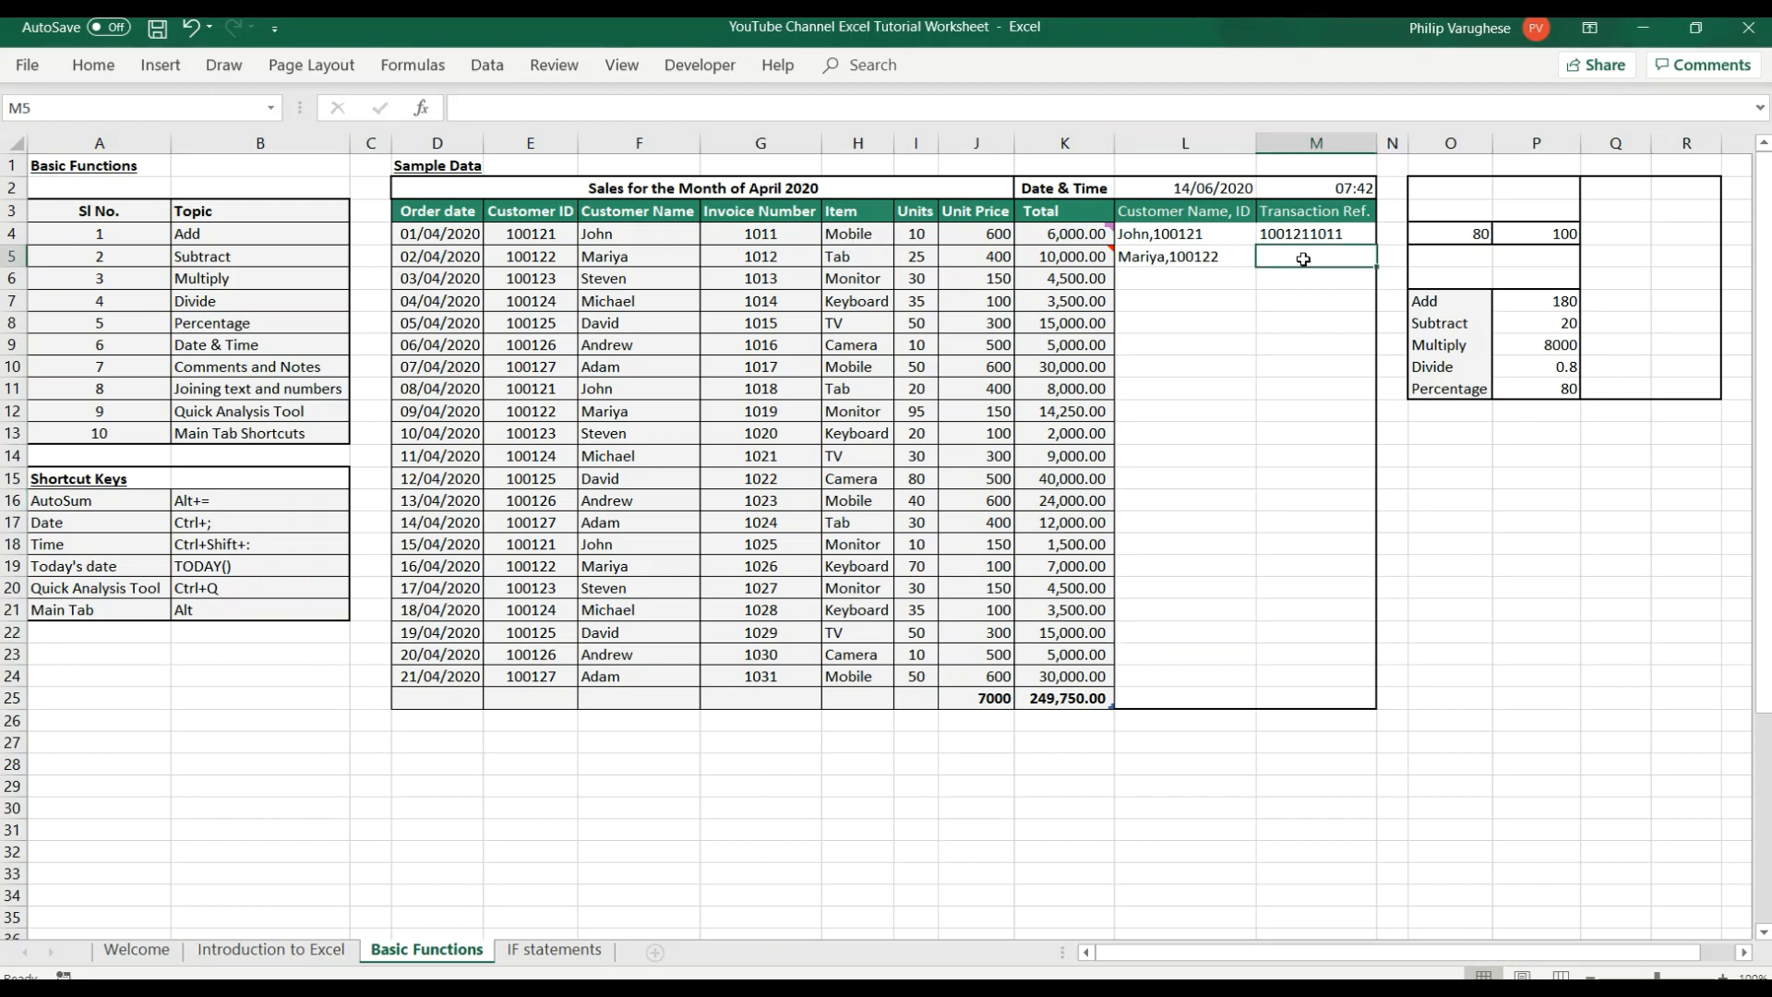
text(=)
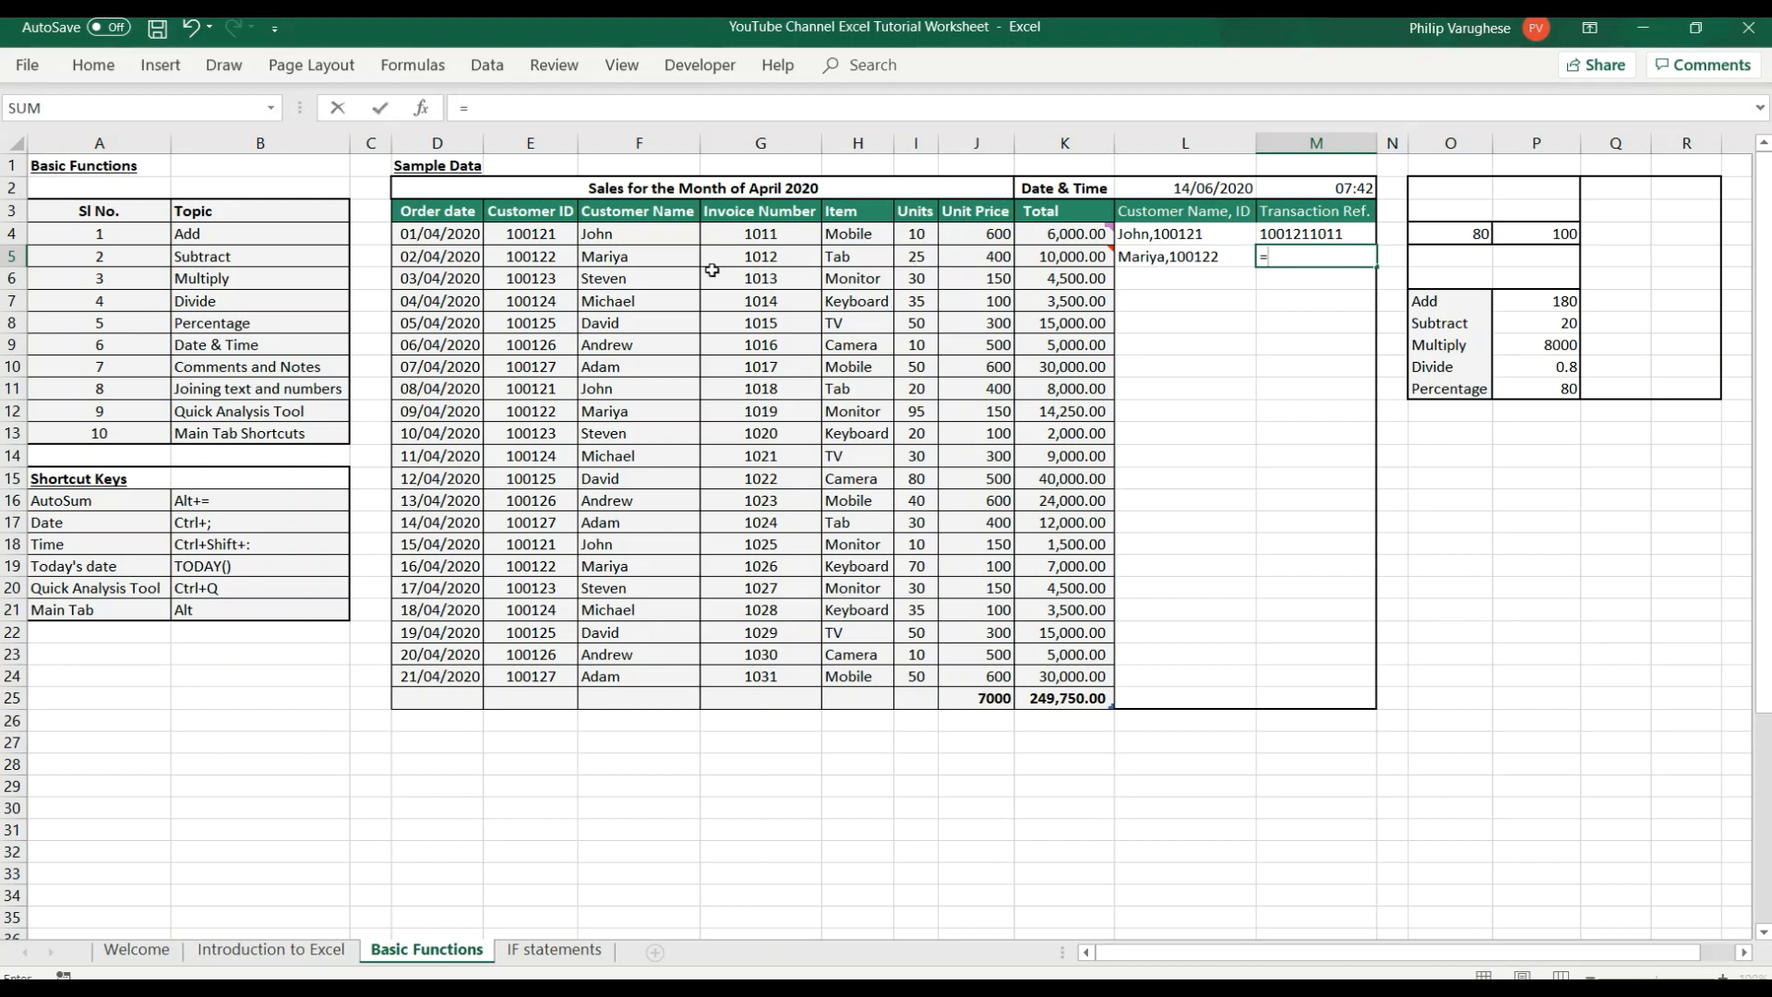
click(545, 250)
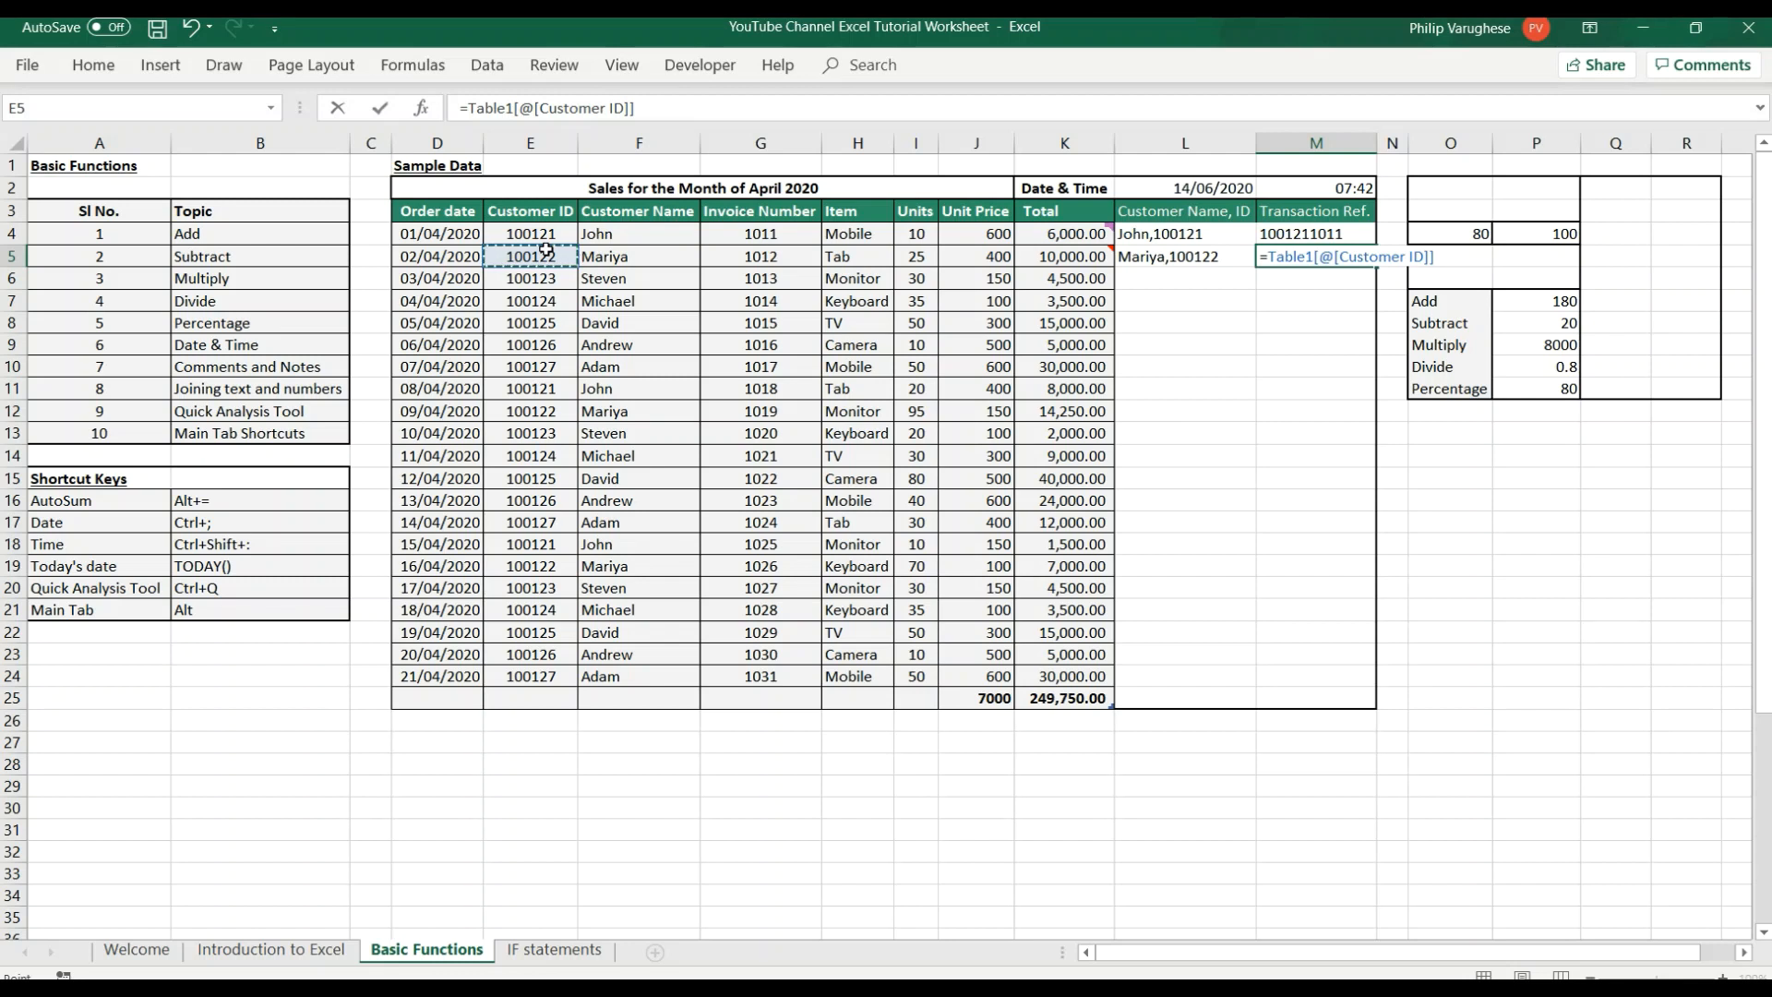
text(&)
click(770, 262)
key(Return)
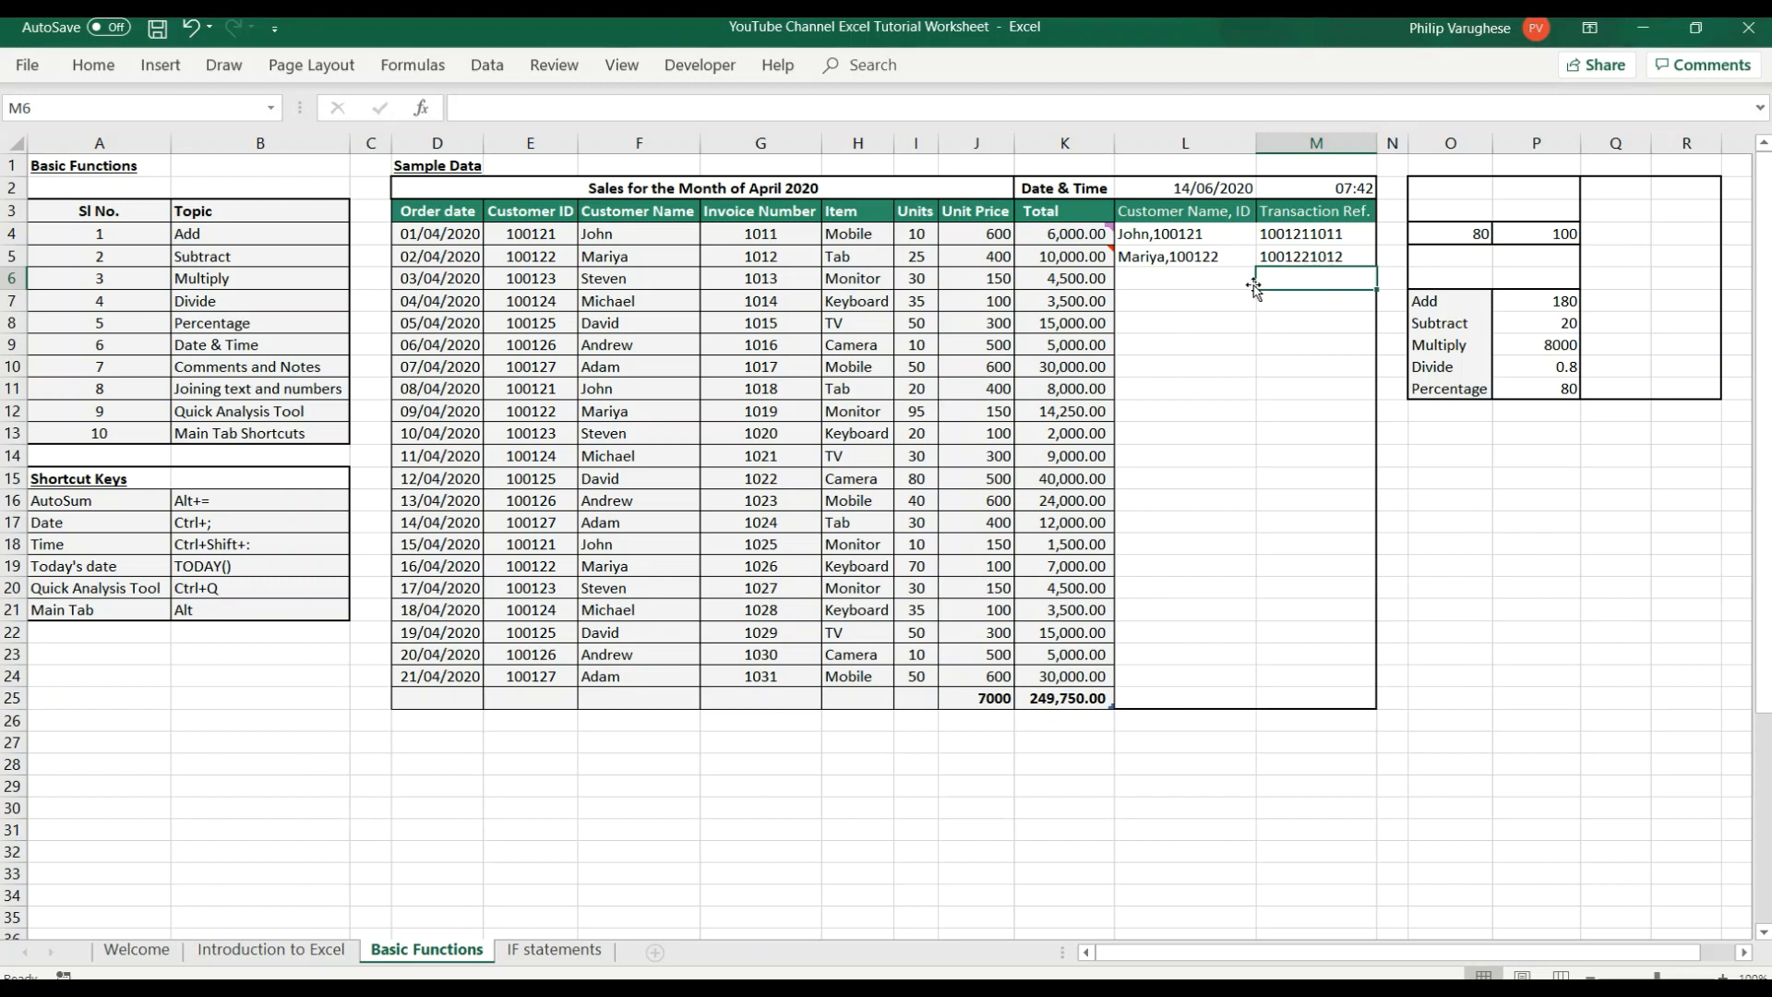
Fill the joining formulas in L5:M5 down to row 24.
drag(1204, 259, 1380, 688)
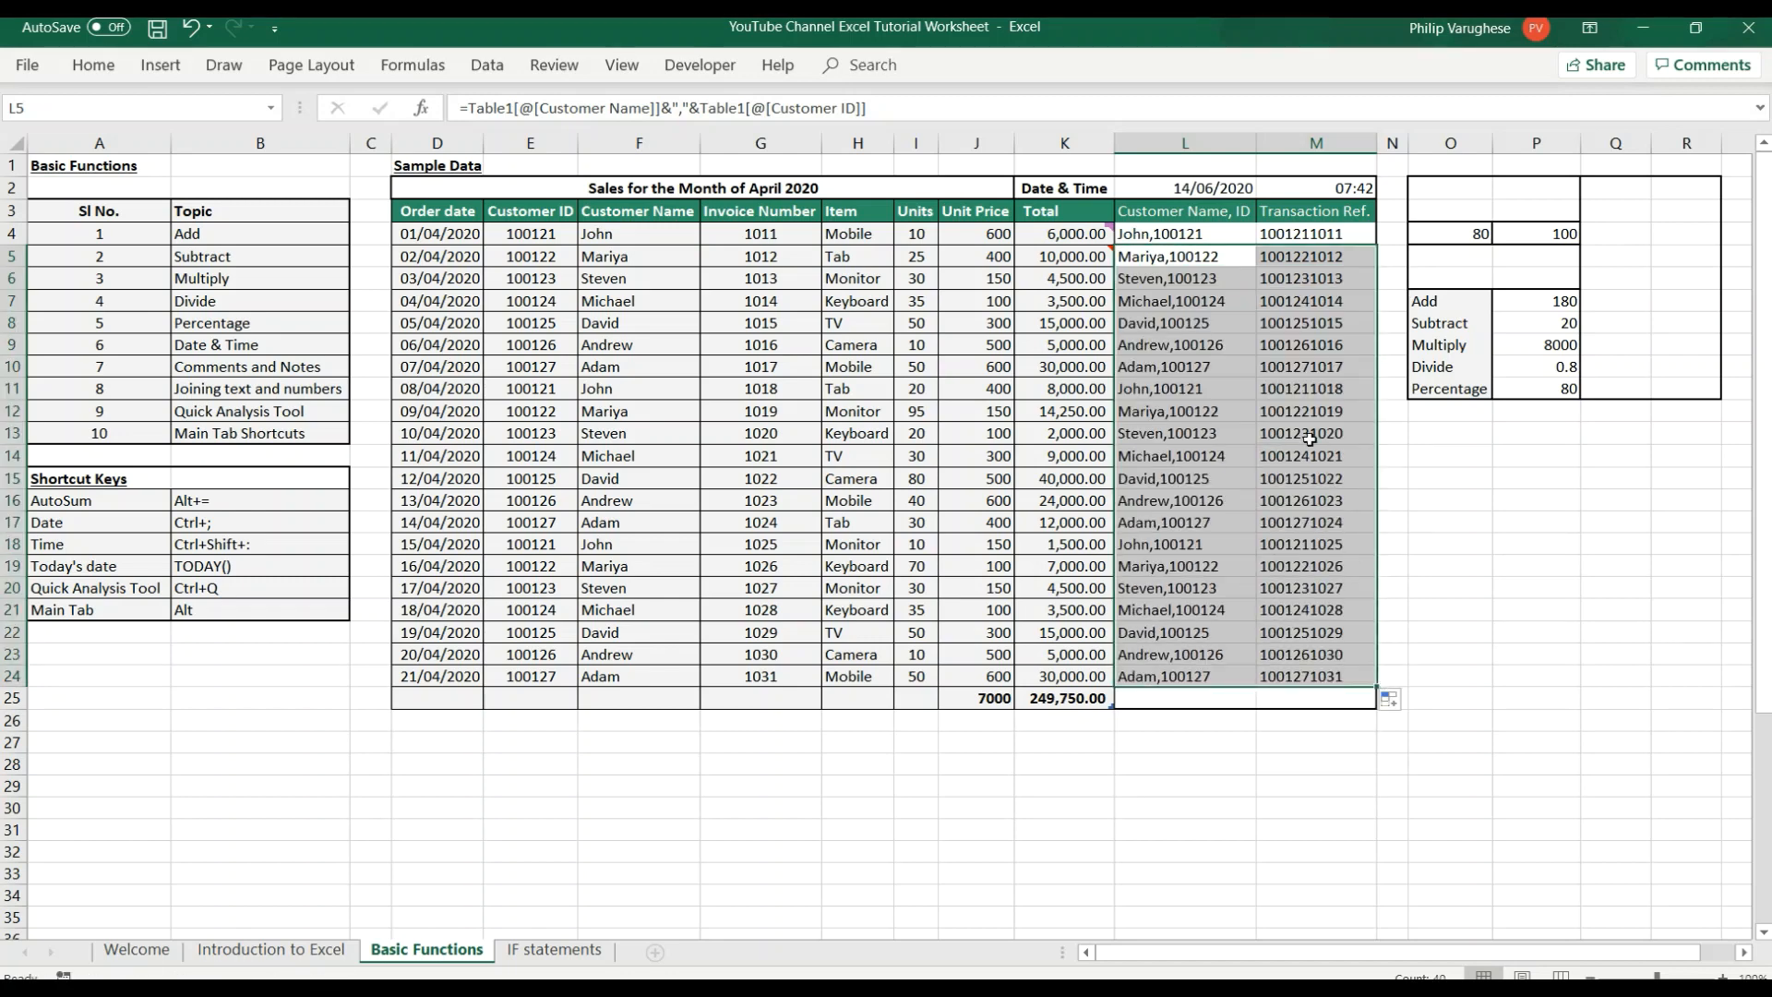
click(1614, 565)
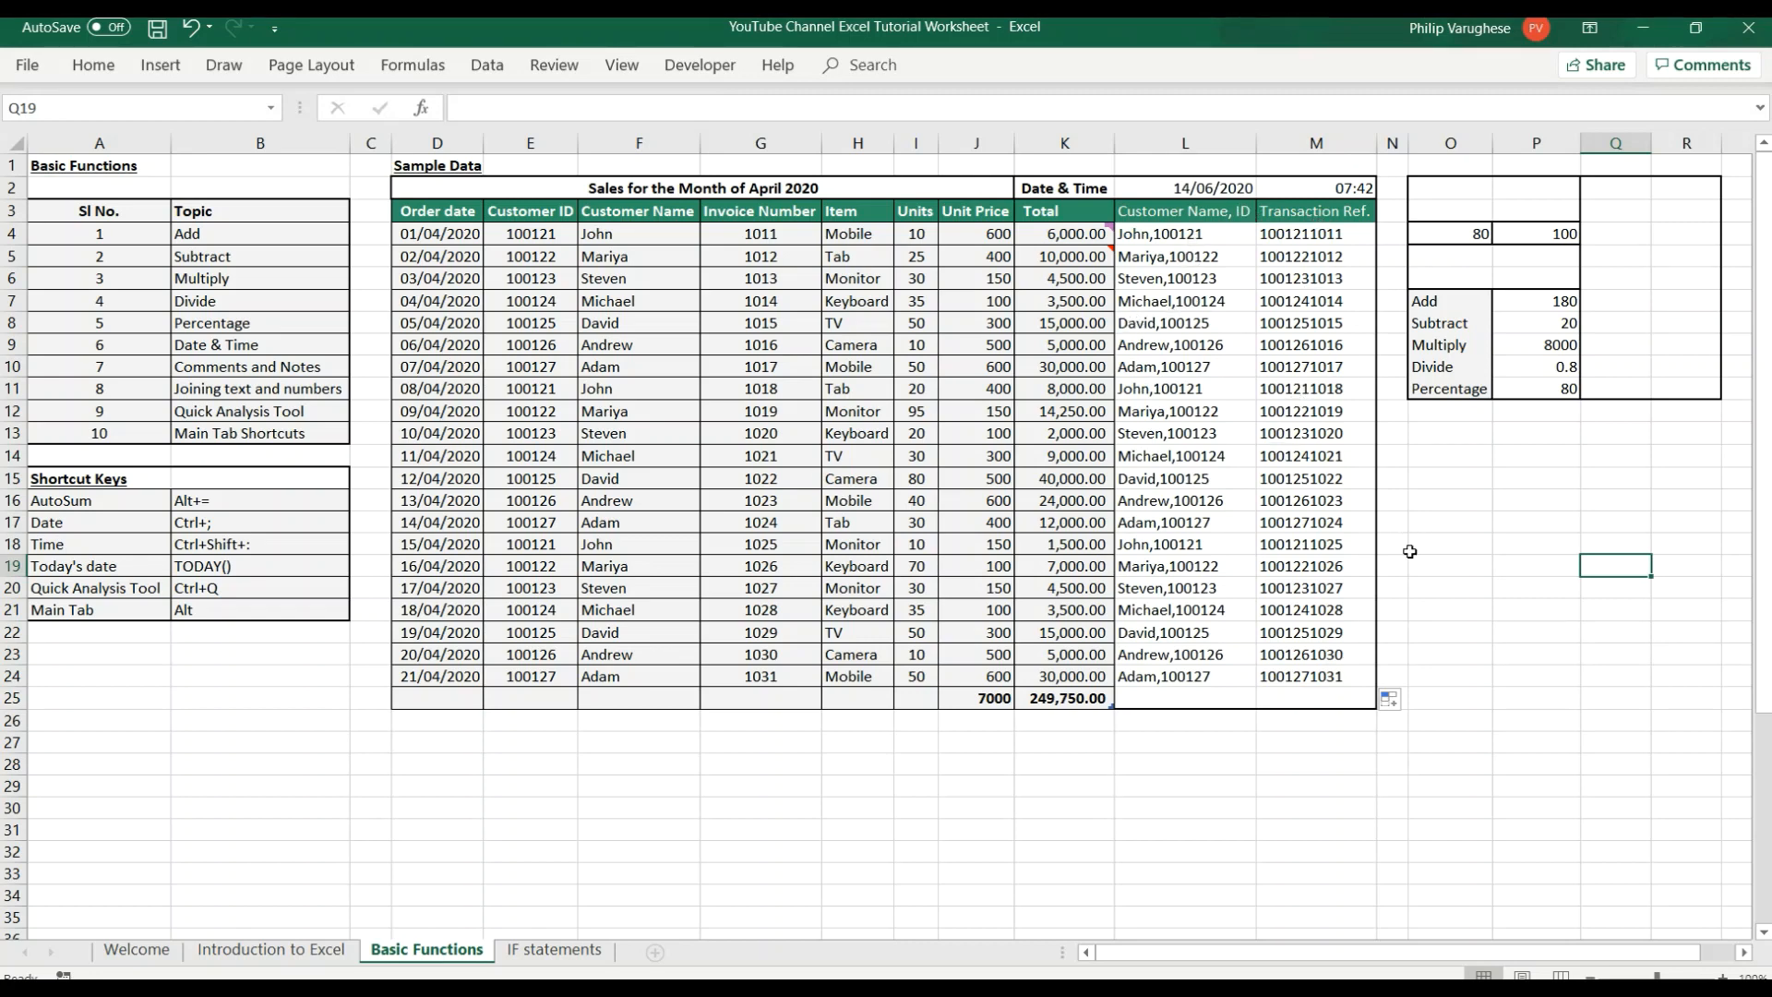
Examine the Quick Analysis options for F3:K24, covering Formatting, Charts, Totals, Tables and Sparklines, and close them without applying any.
click(218, 417)
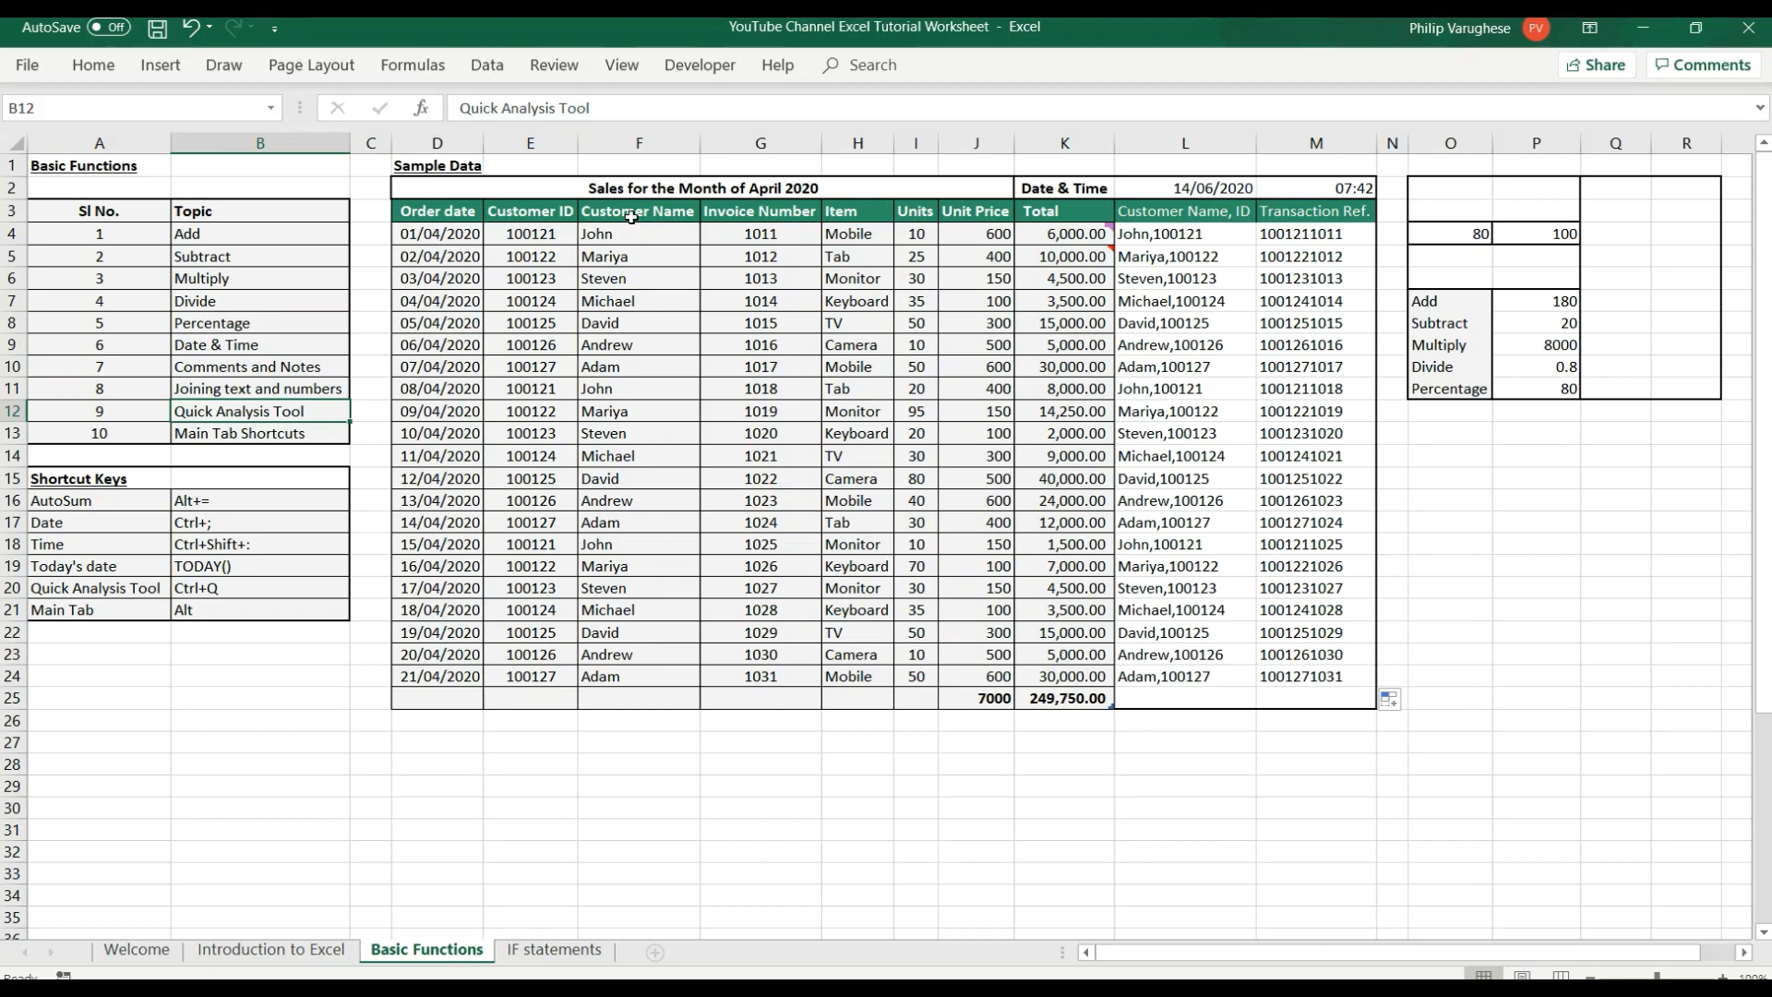
mouse_move(631, 217)
mouse_down()
mouse_move(923, 610)
mouse_move(1054, 667)
mouse_up()
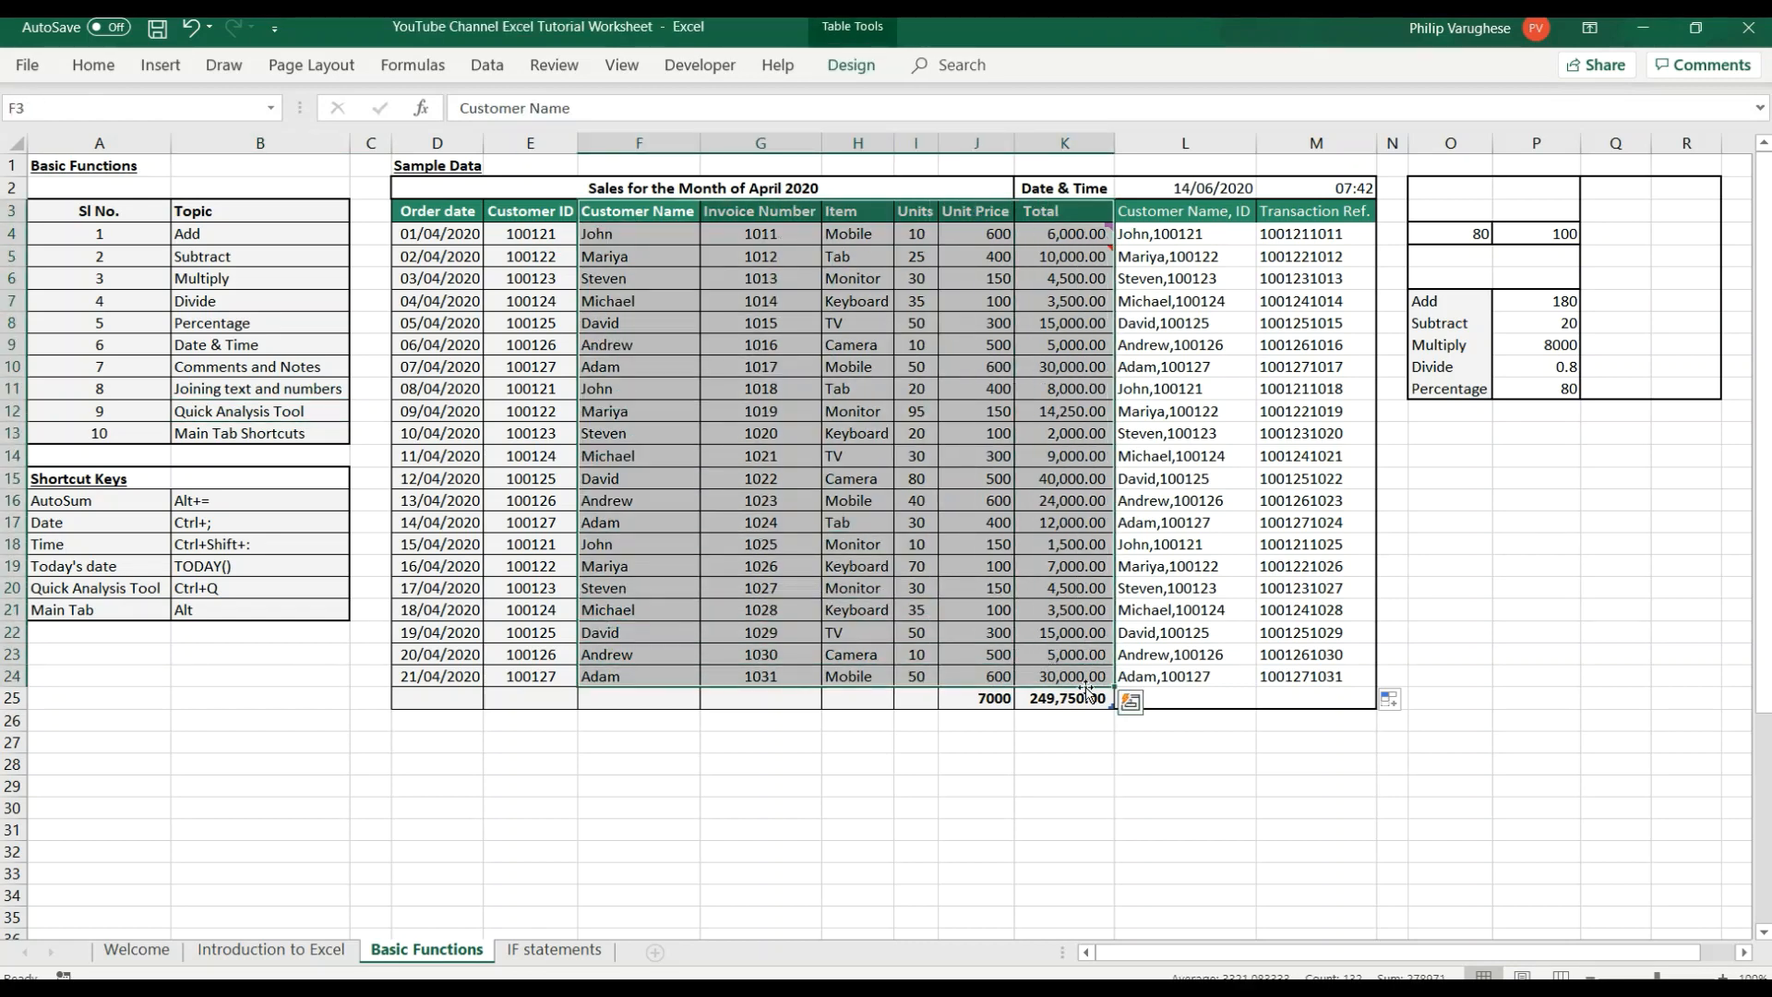
click(1132, 705)
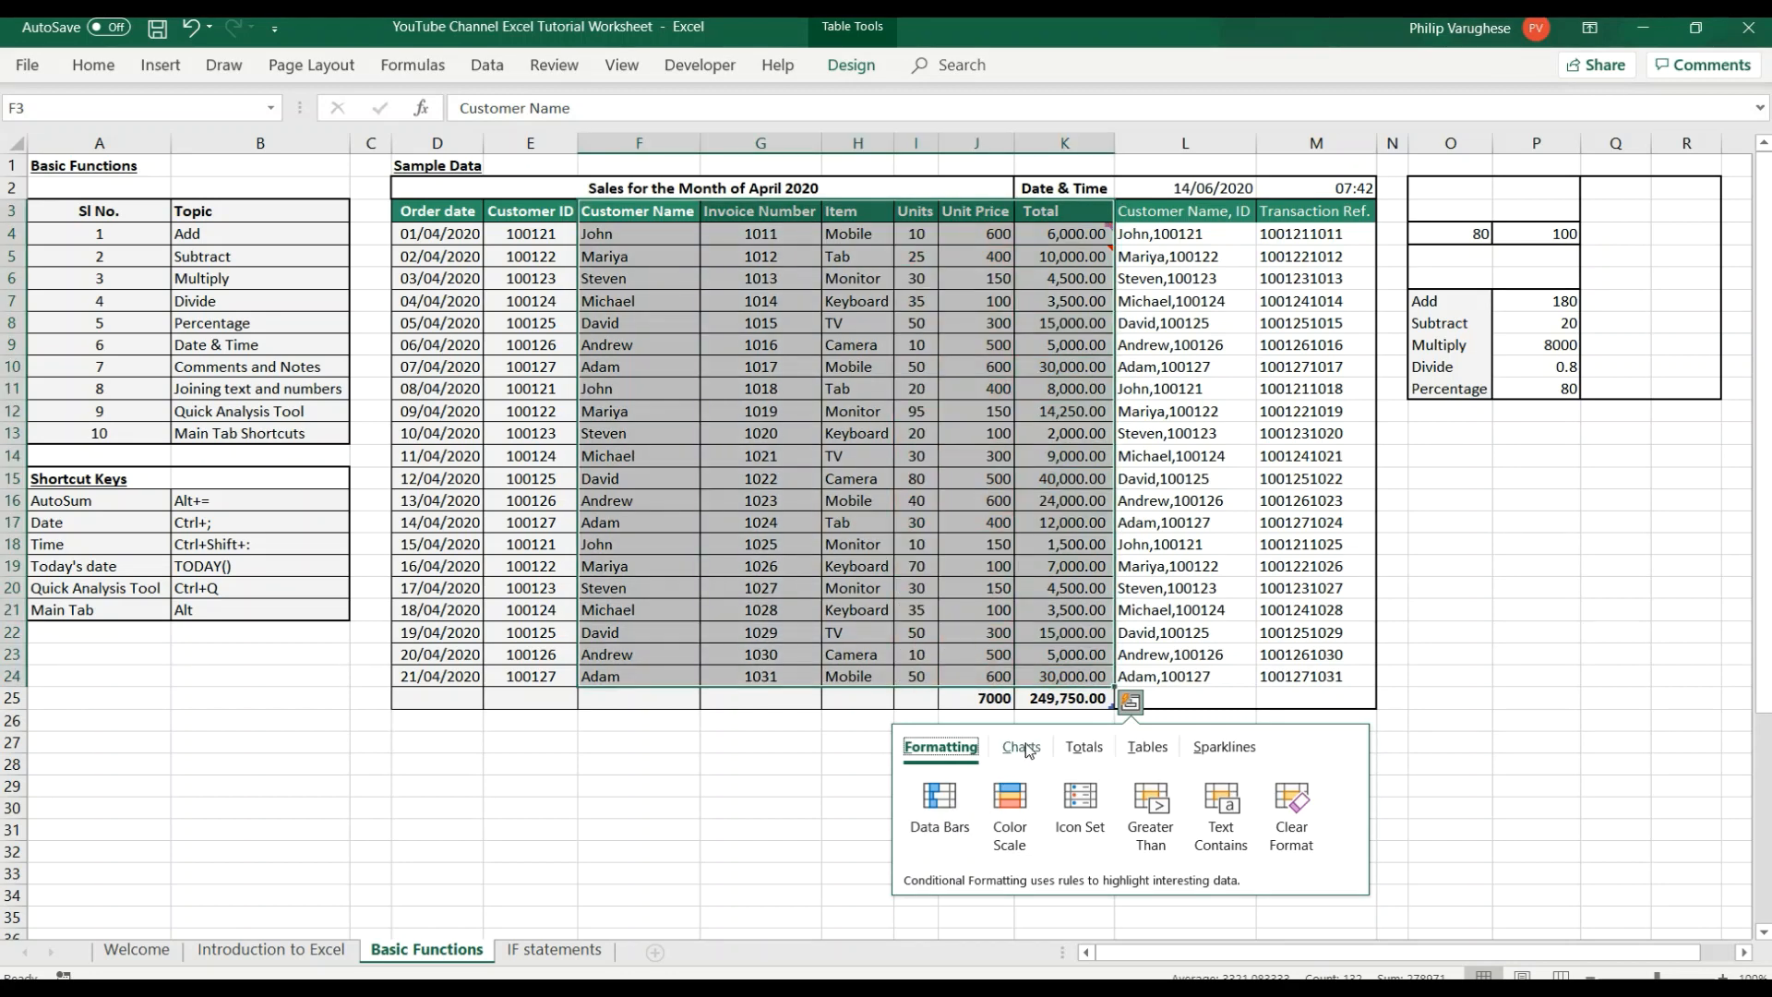
click(1023, 747)
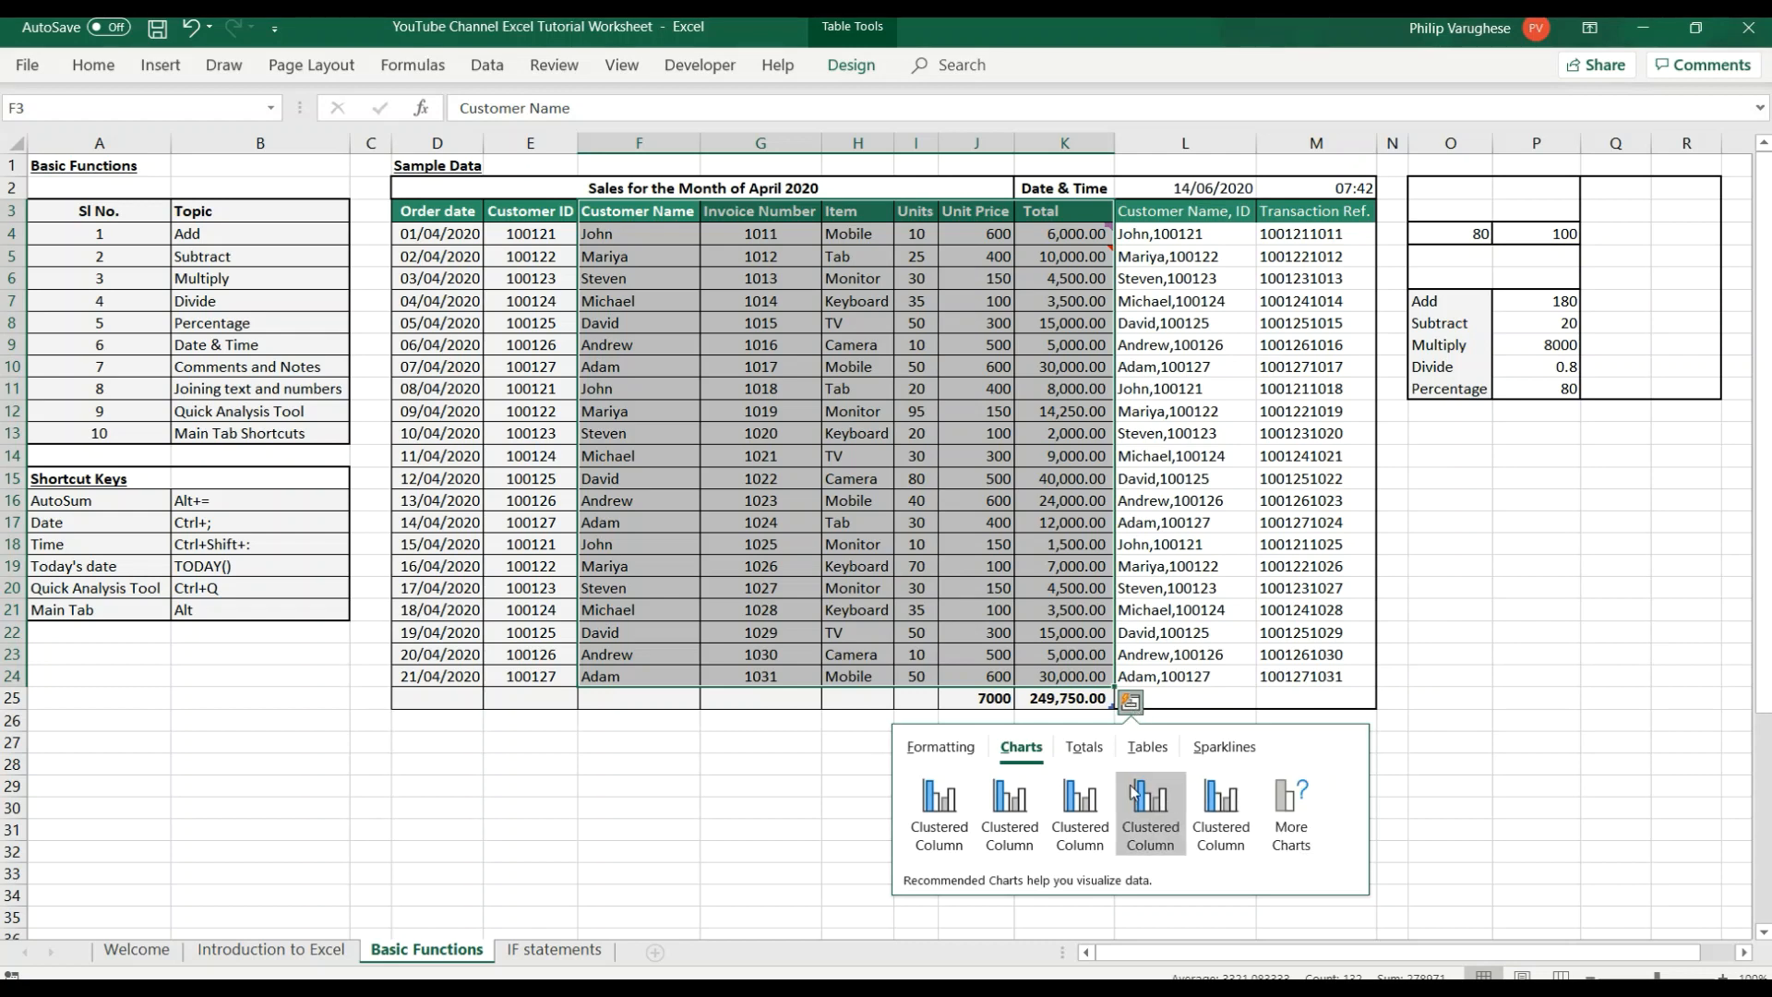
click(1082, 752)
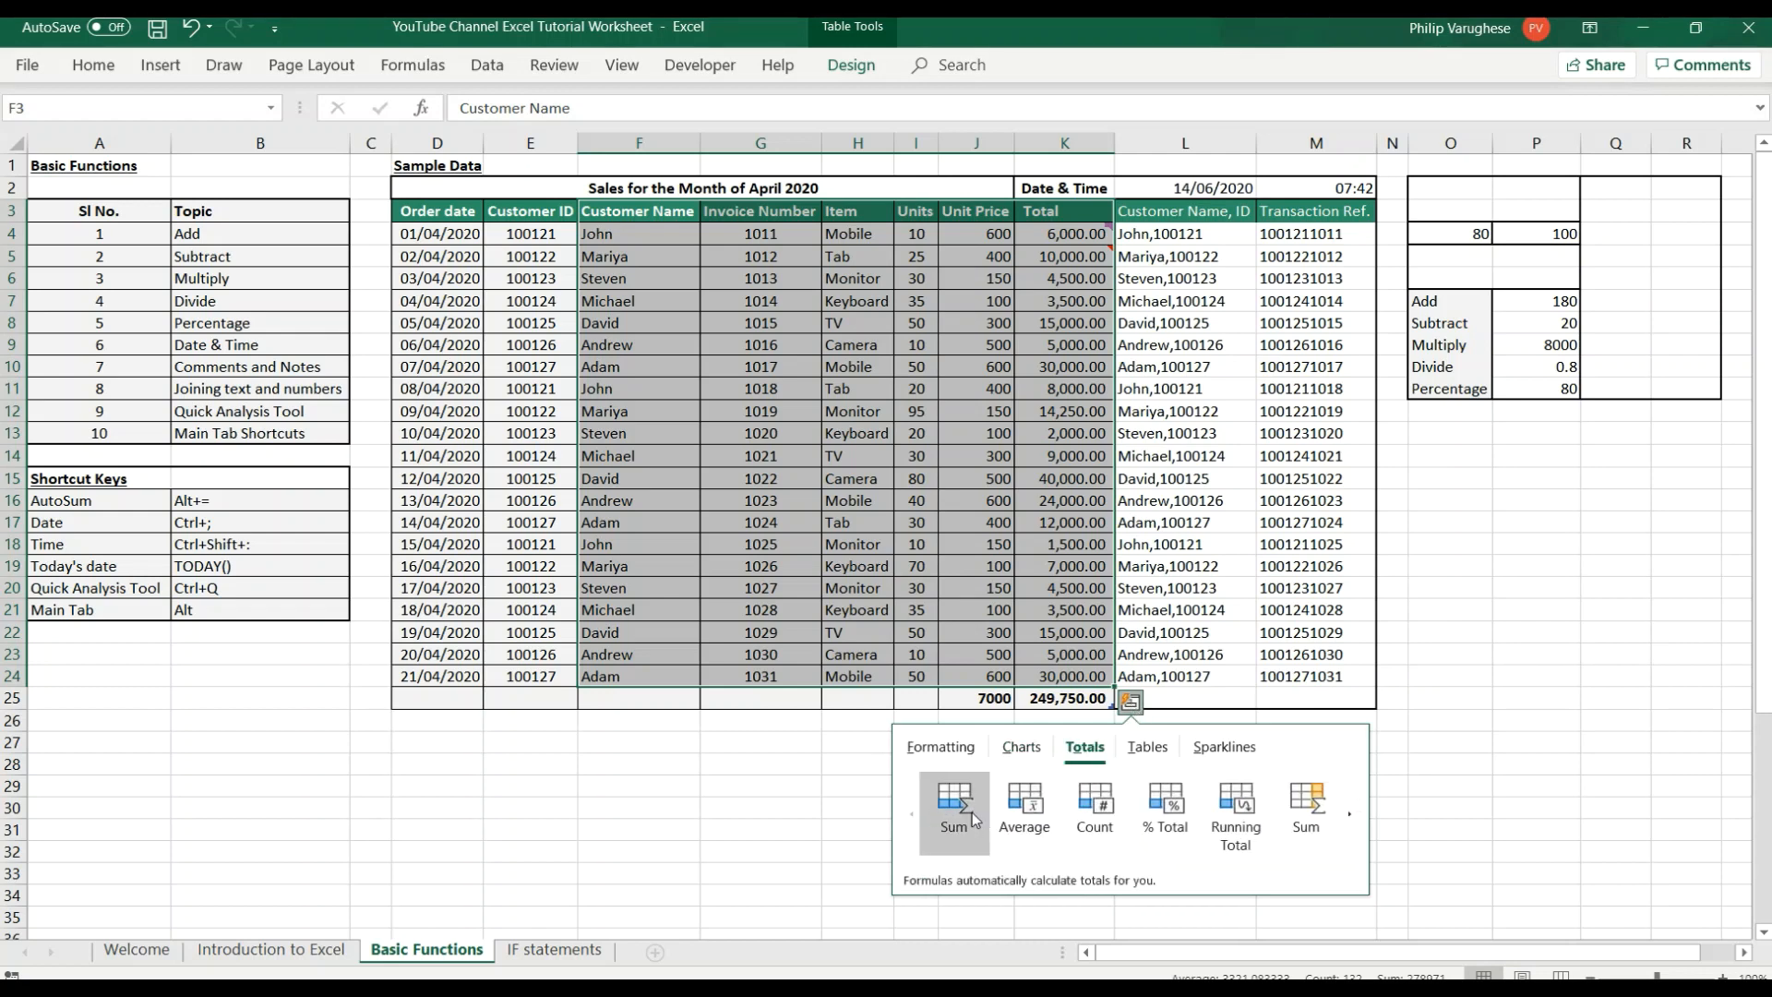
click(1131, 749)
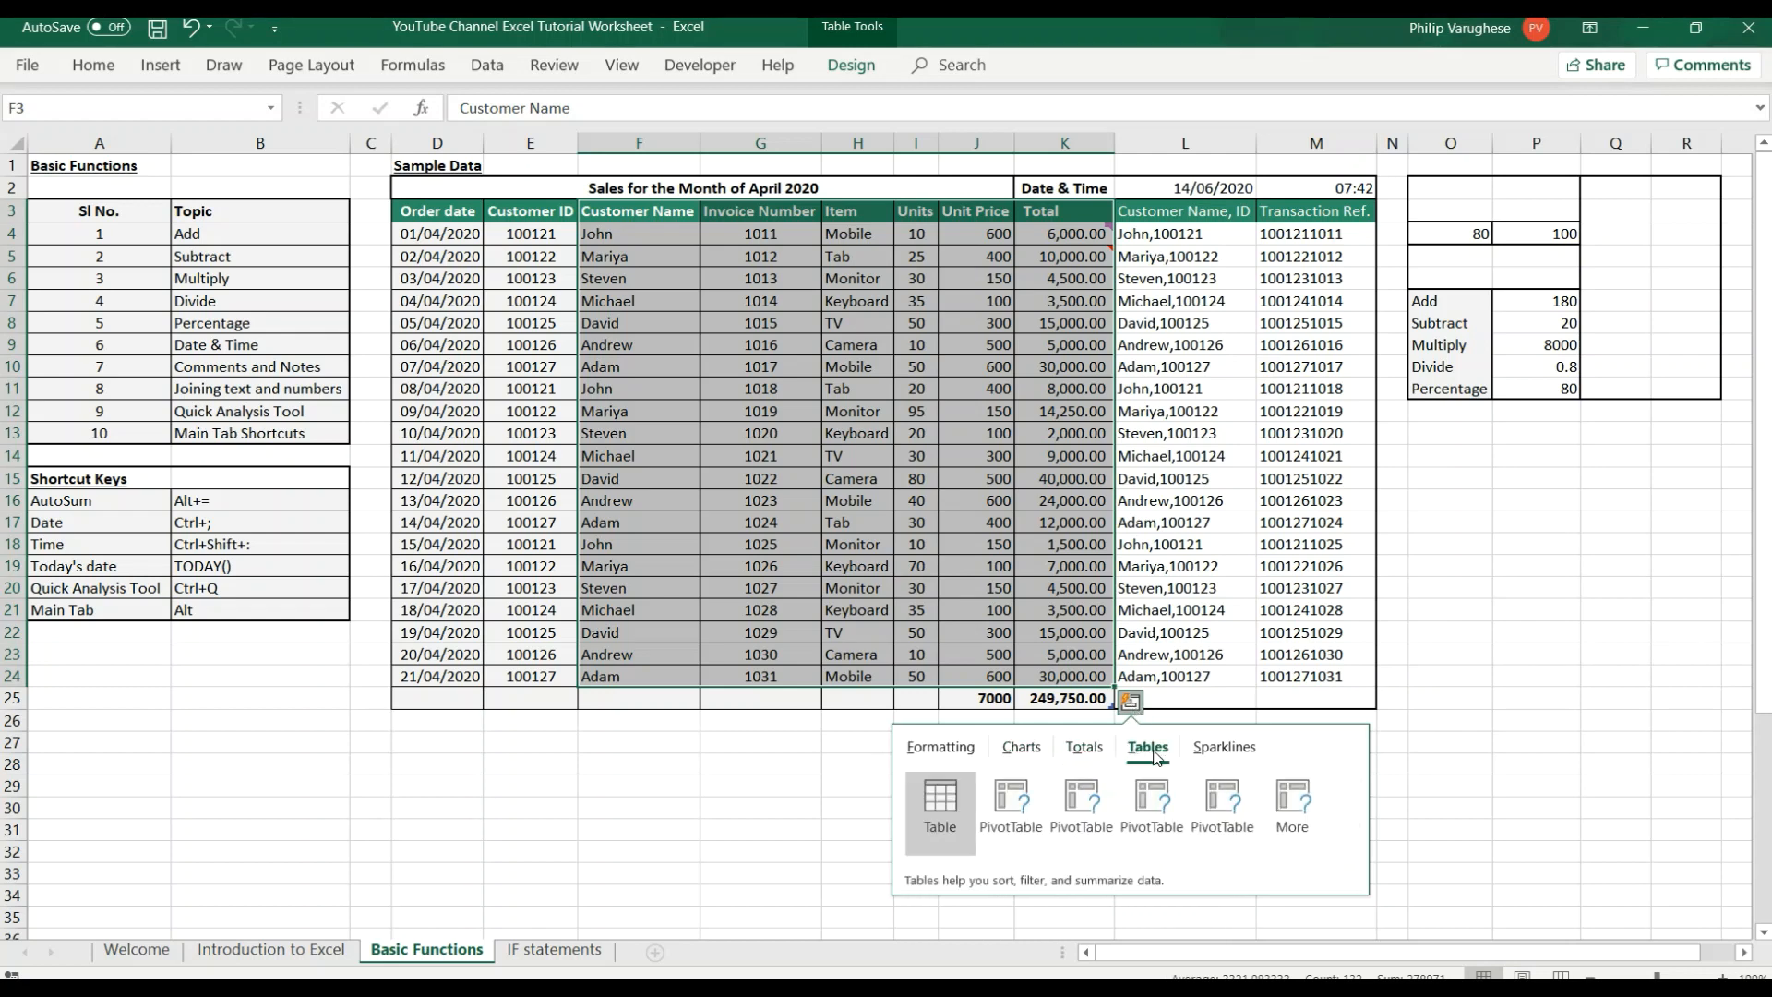
click(1216, 752)
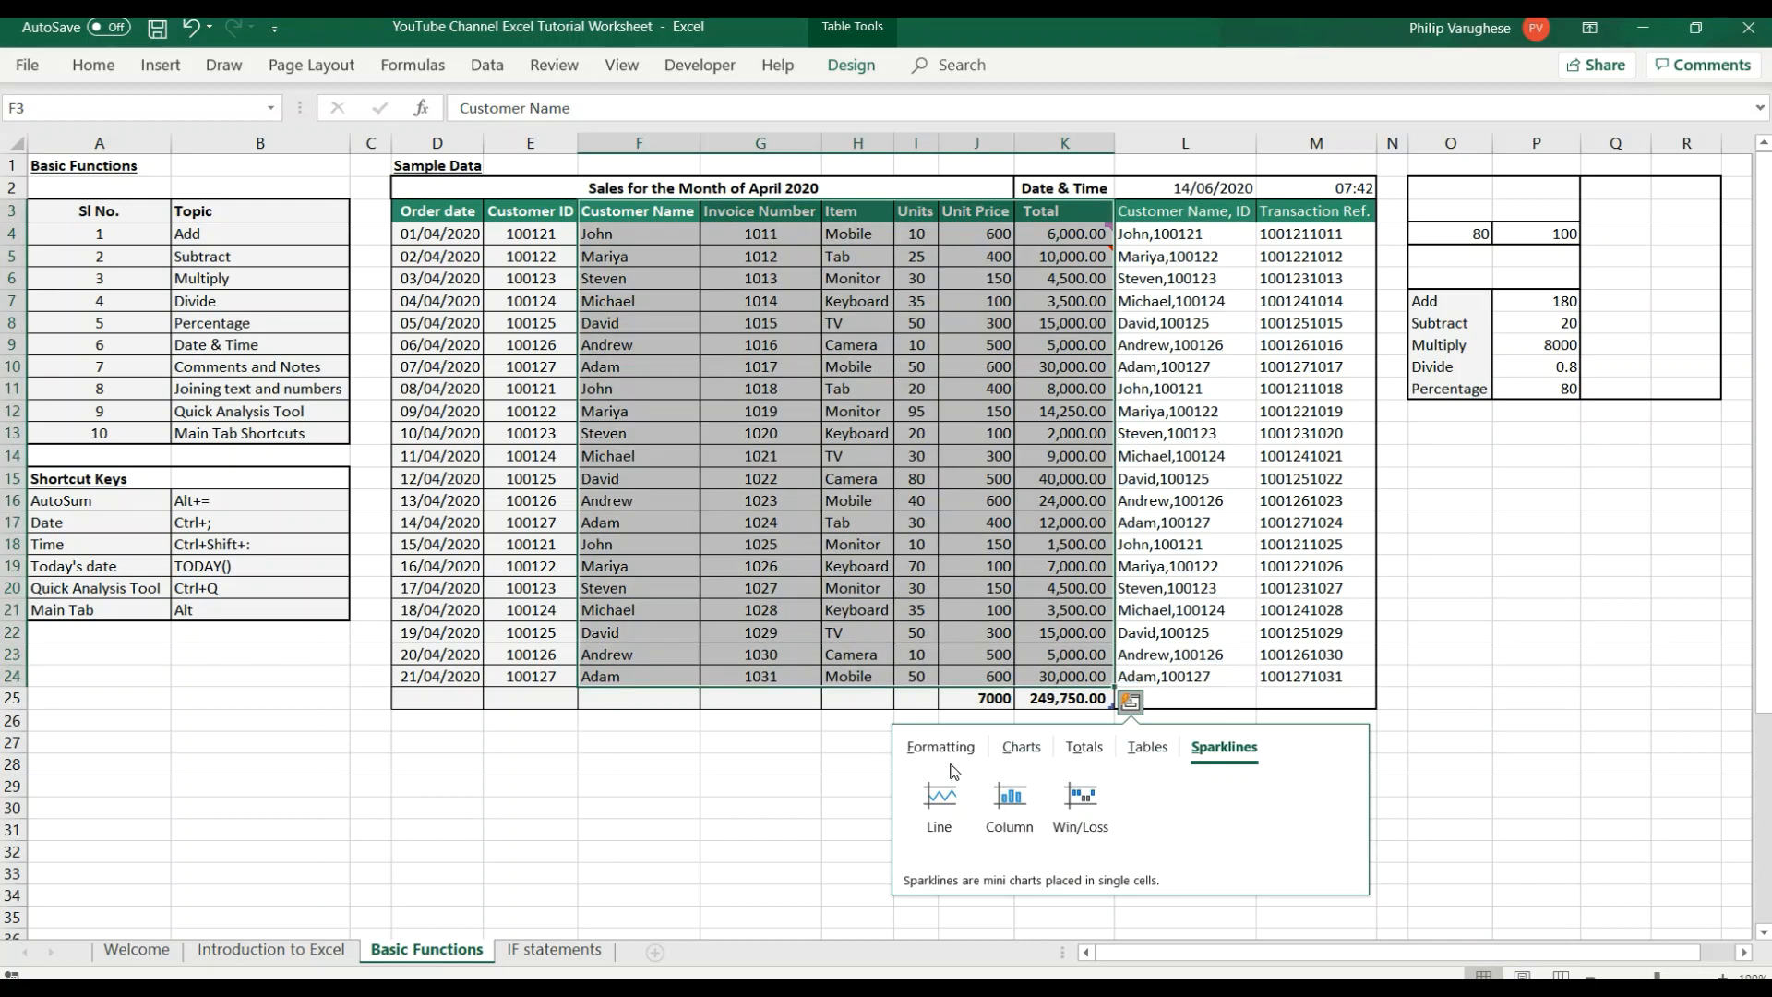
click(1021, 752)
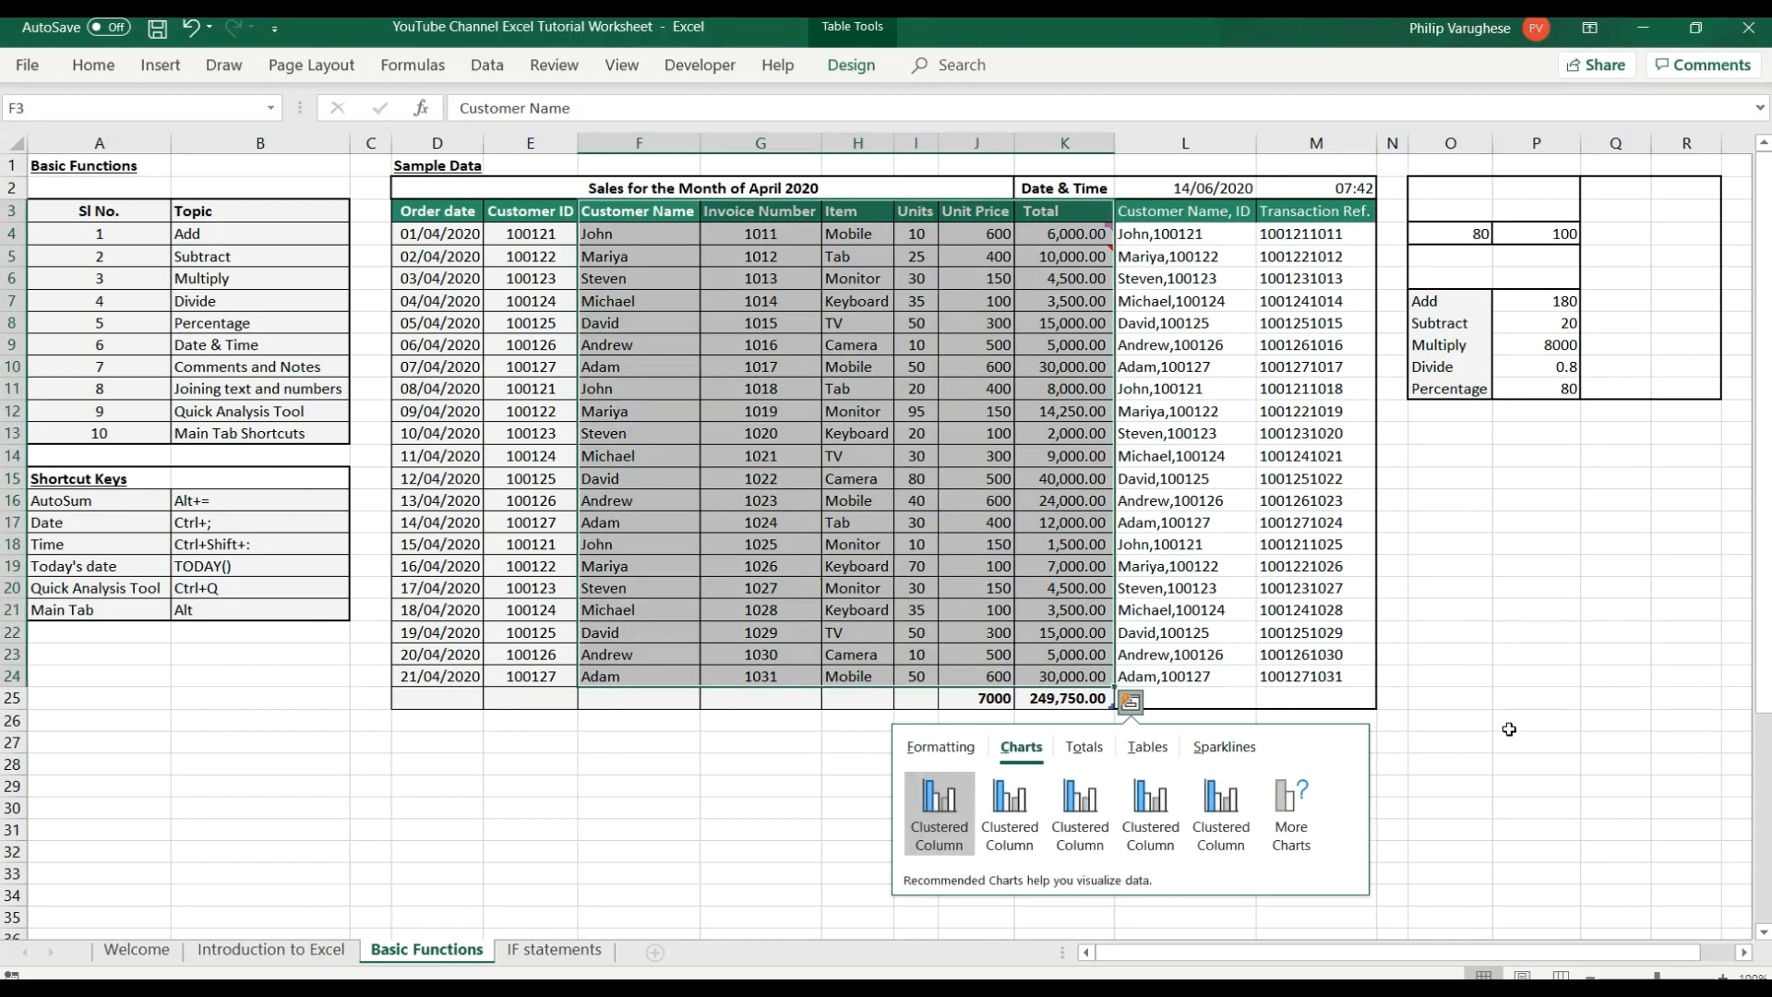
click(1509, 729)
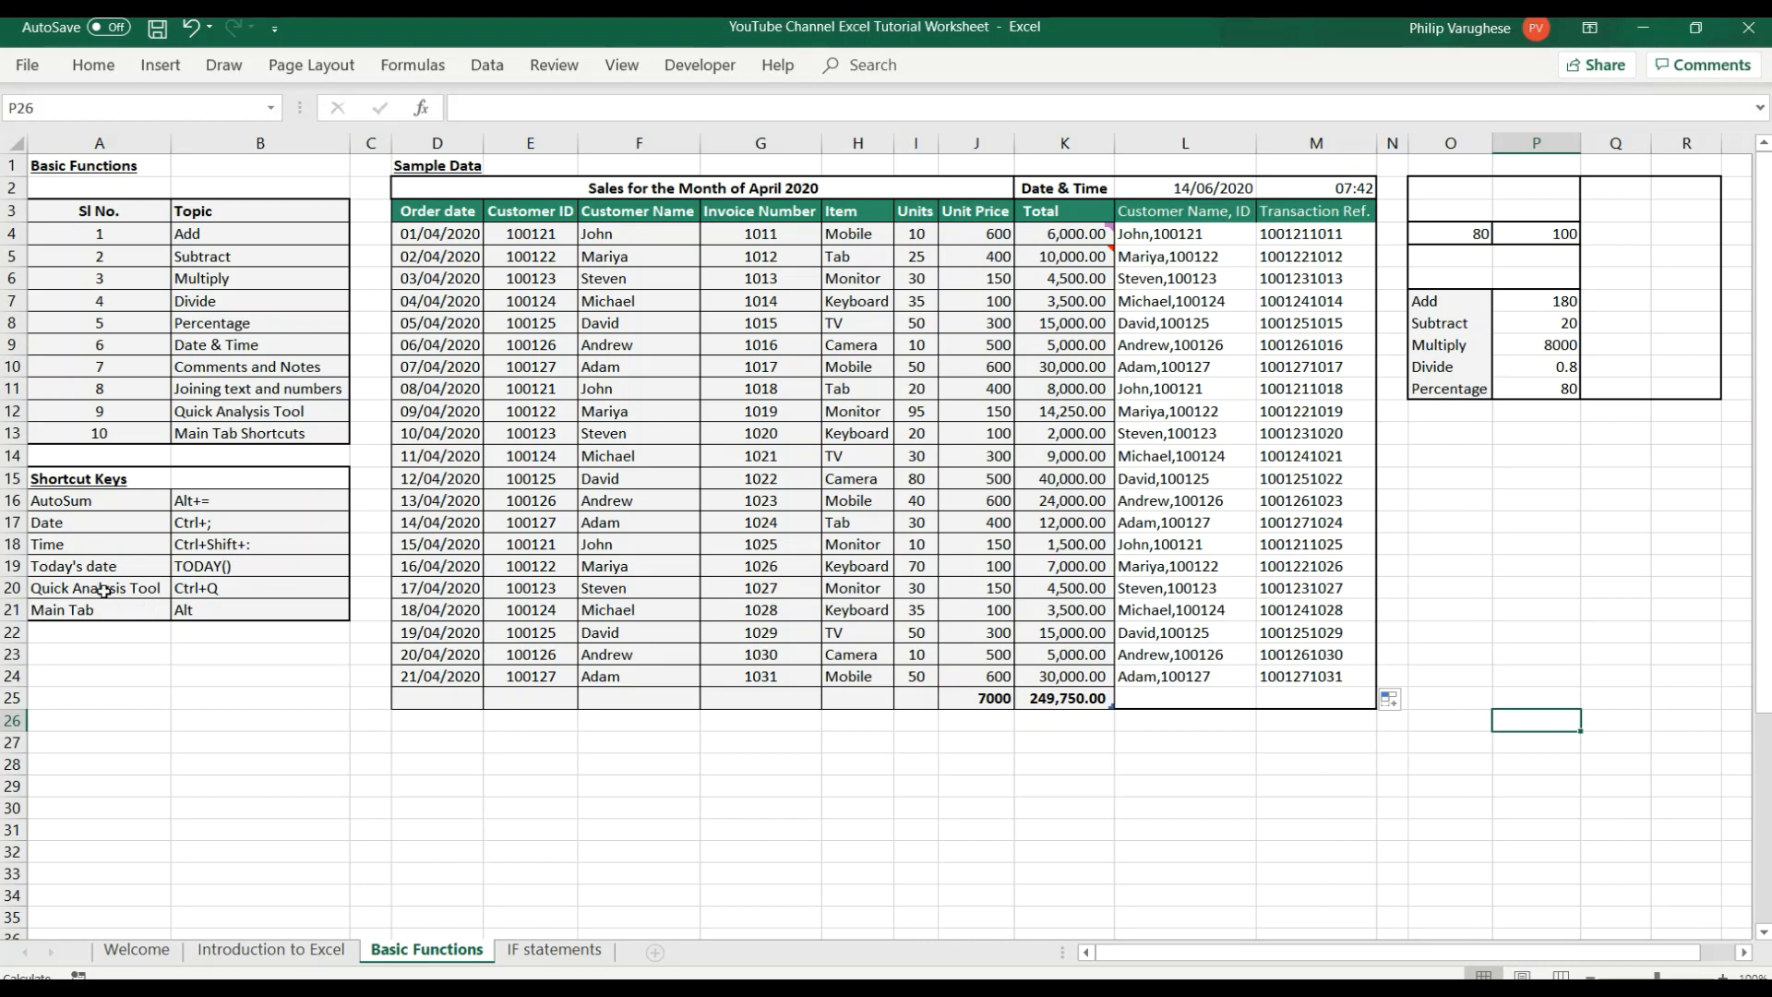
For the Main Tab Shortcuts topic, keep the ribbon expanded on the Home commands and display the main shortcut letters.
click(217, 441)
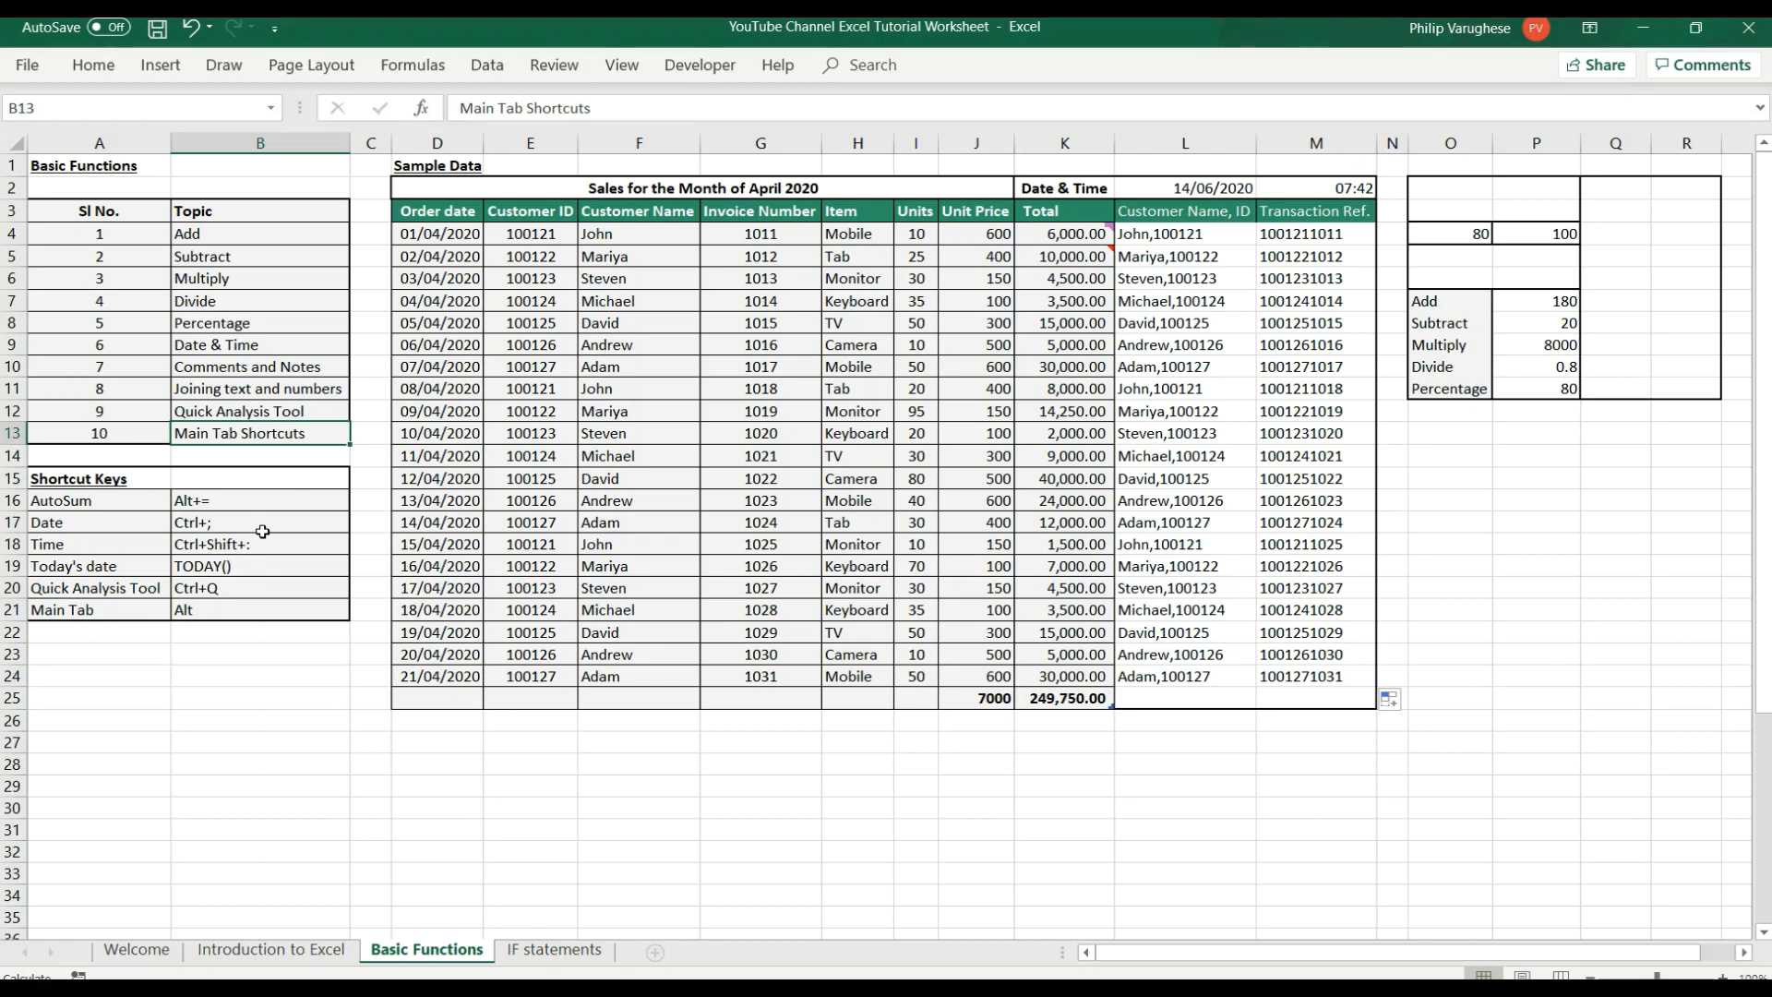
click(102, 75)
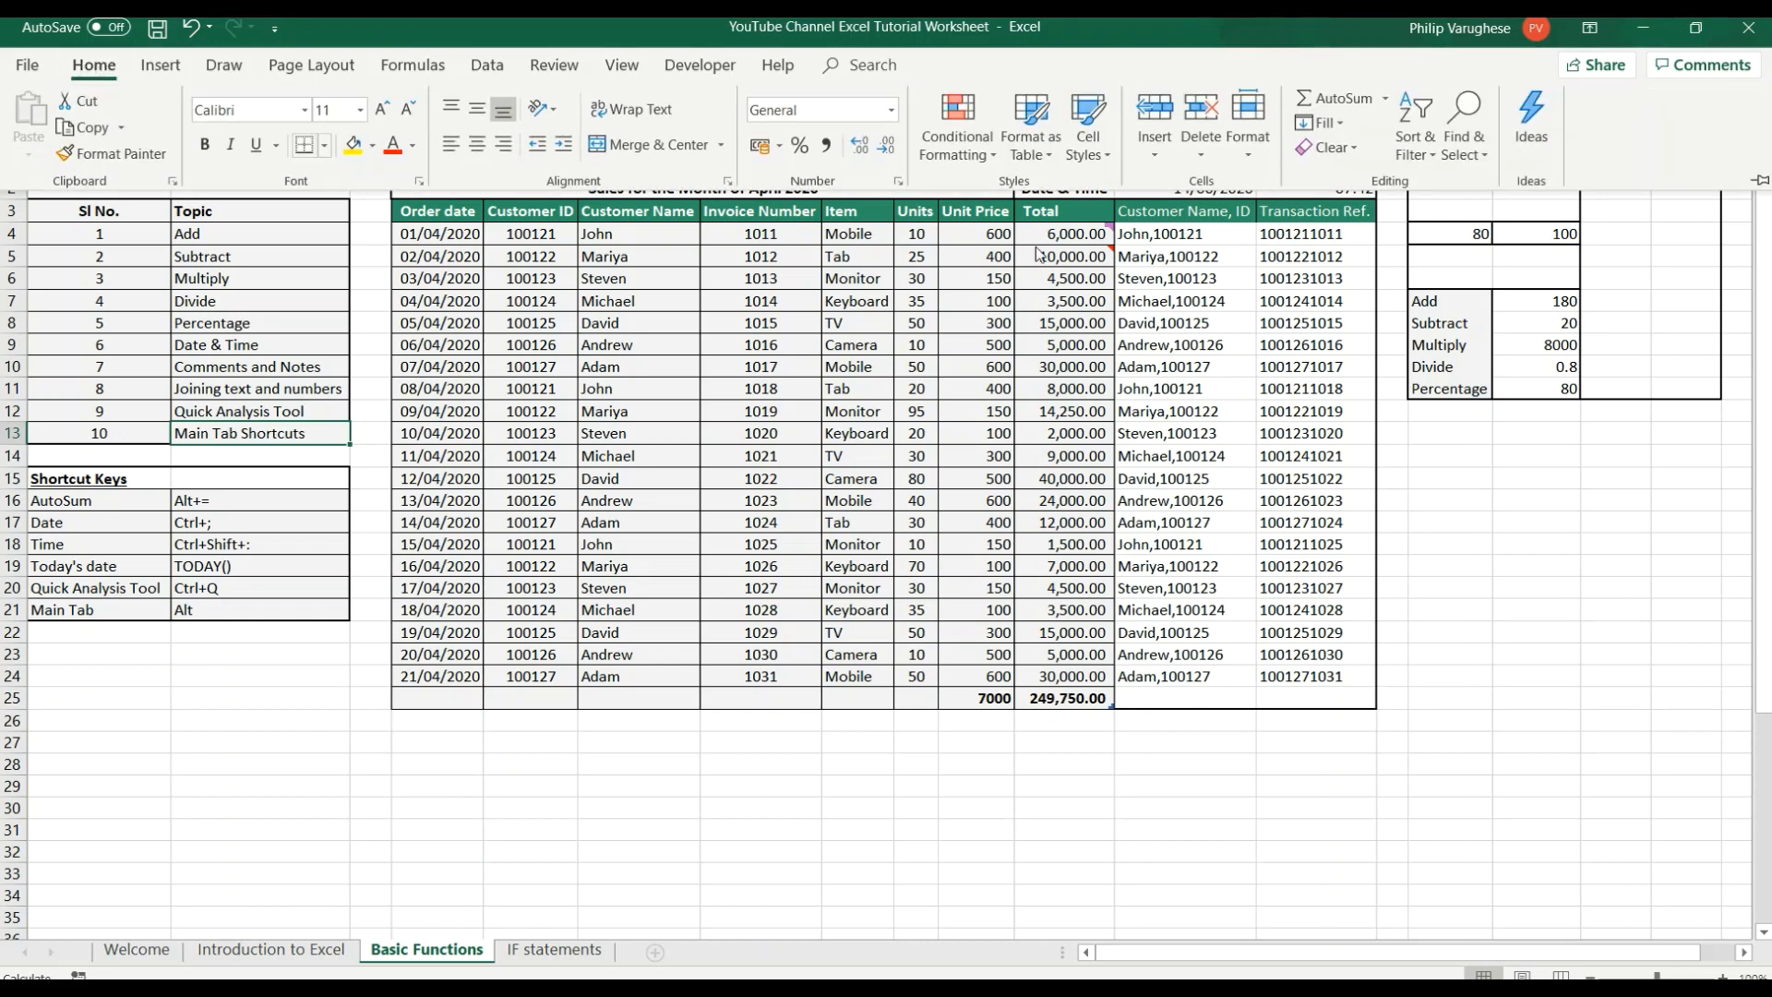
click(1760, 180)
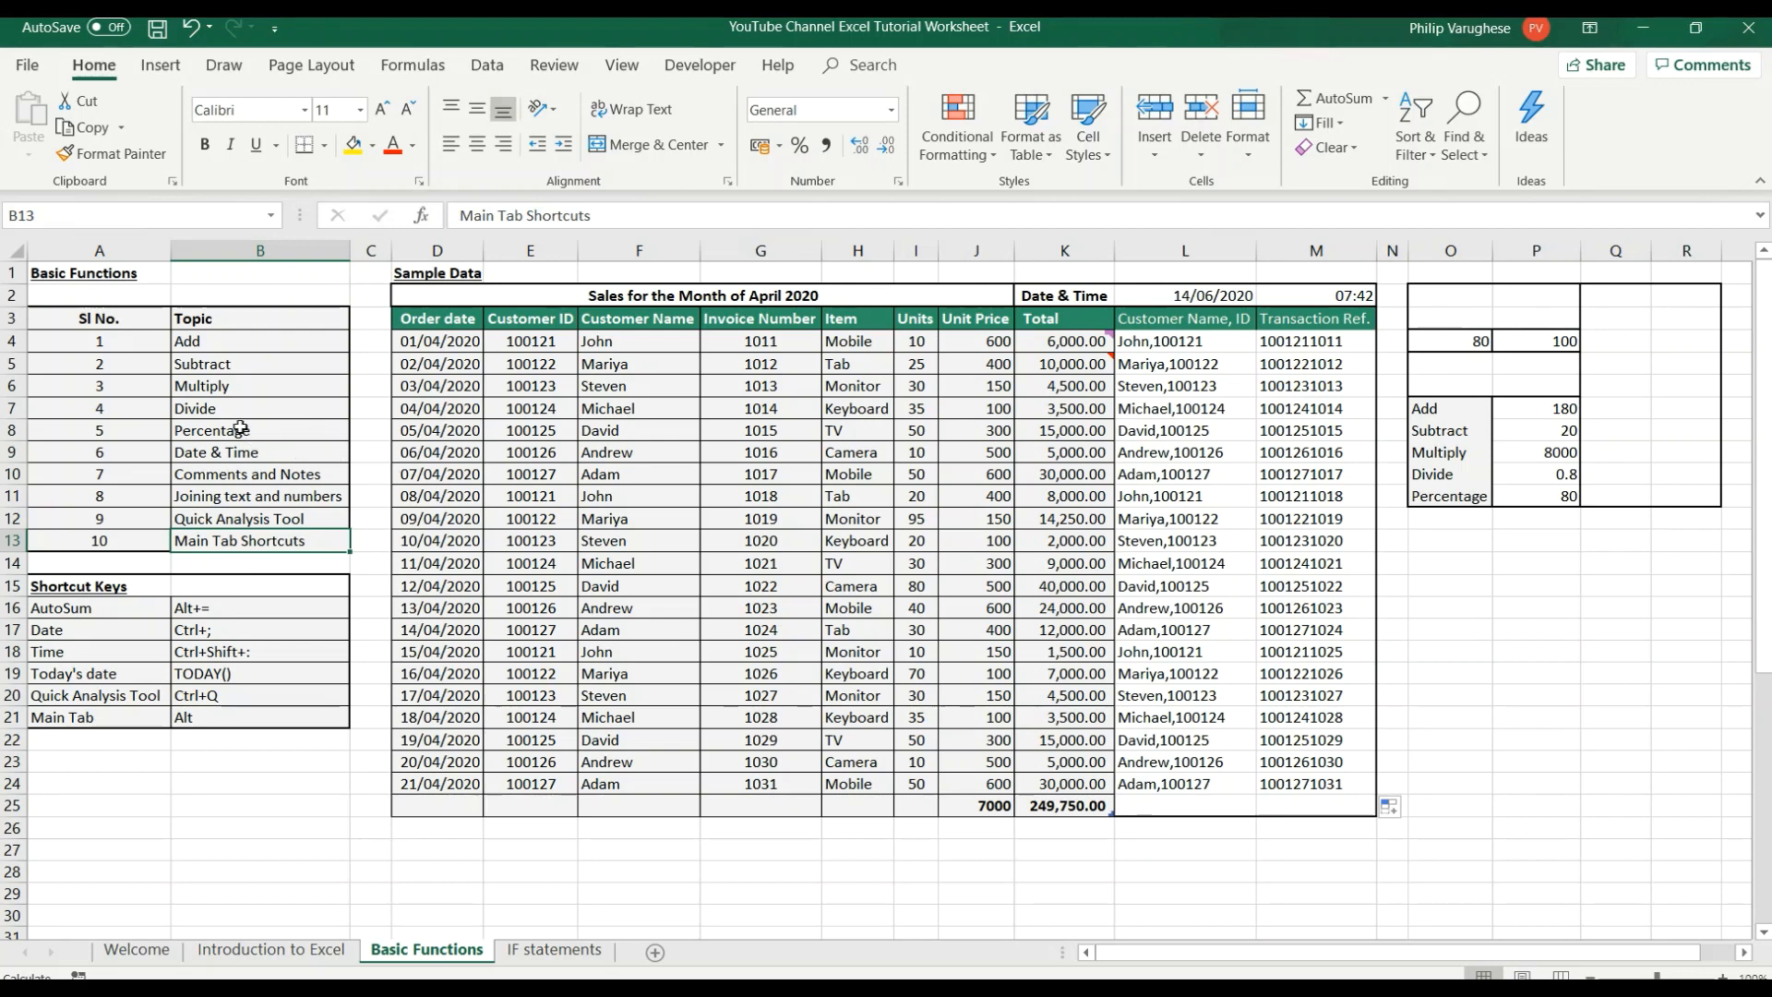
key(alt)
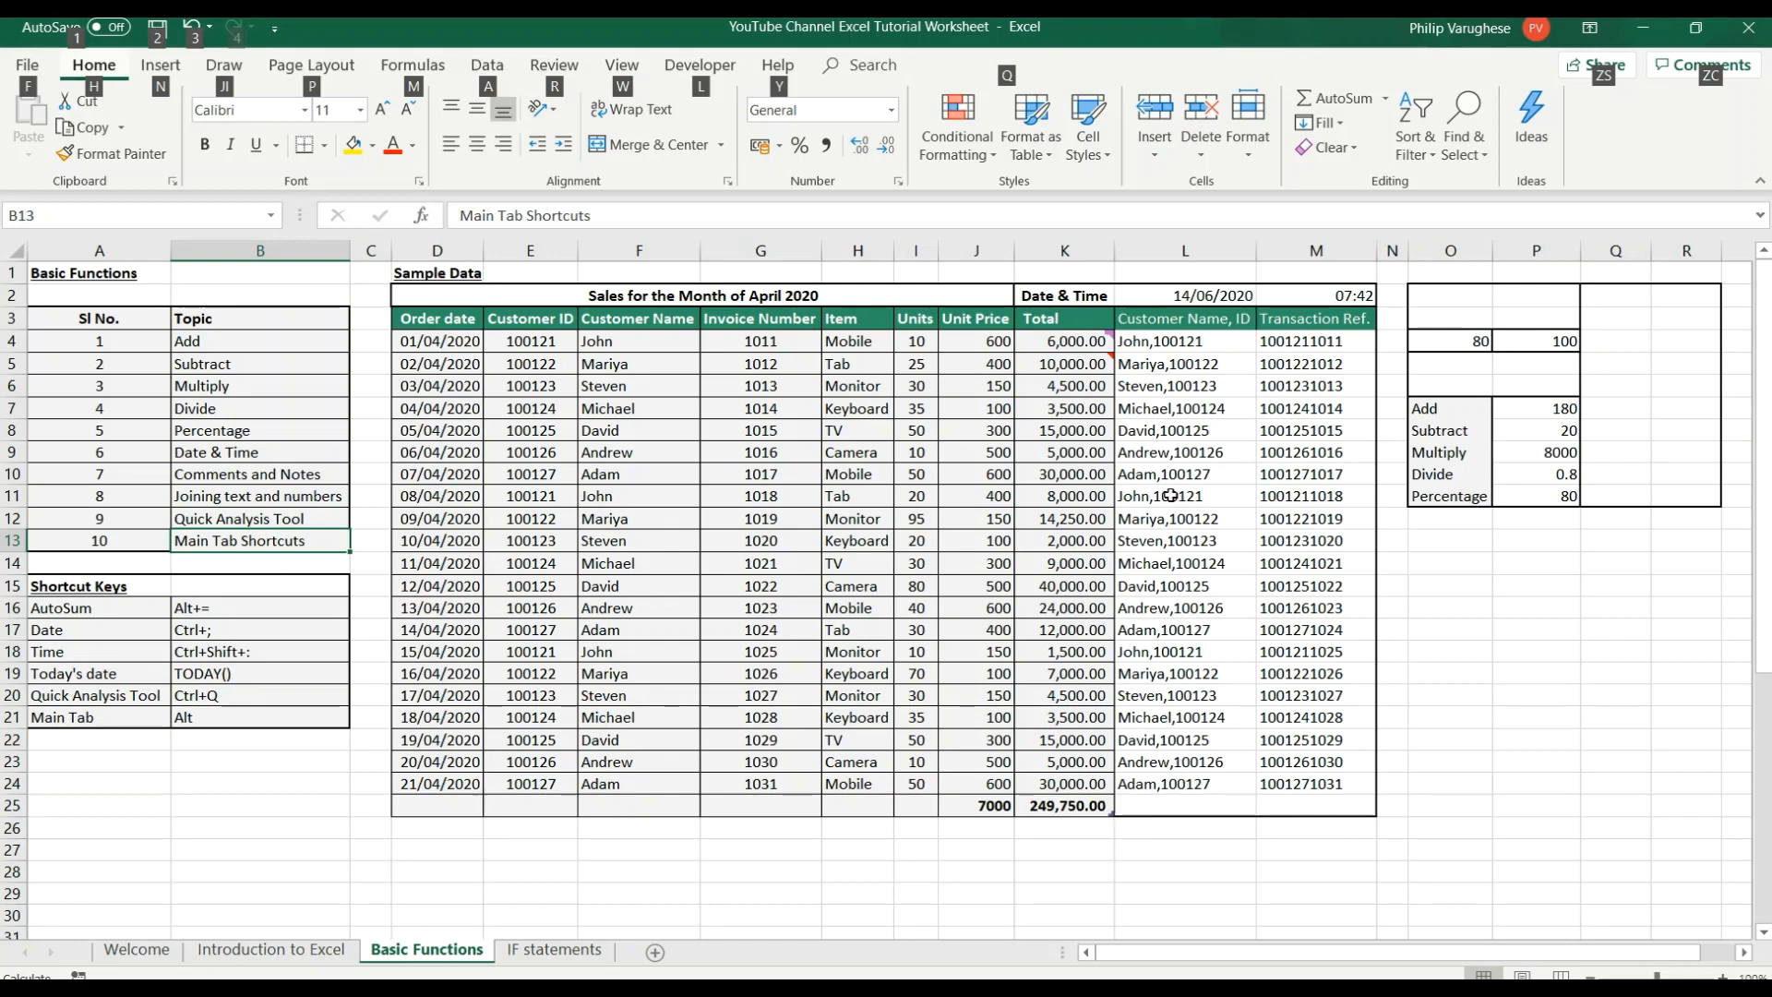
Center the joined customer name and ID values in L4:L24.
drag(1155, 344, 1155, 784)
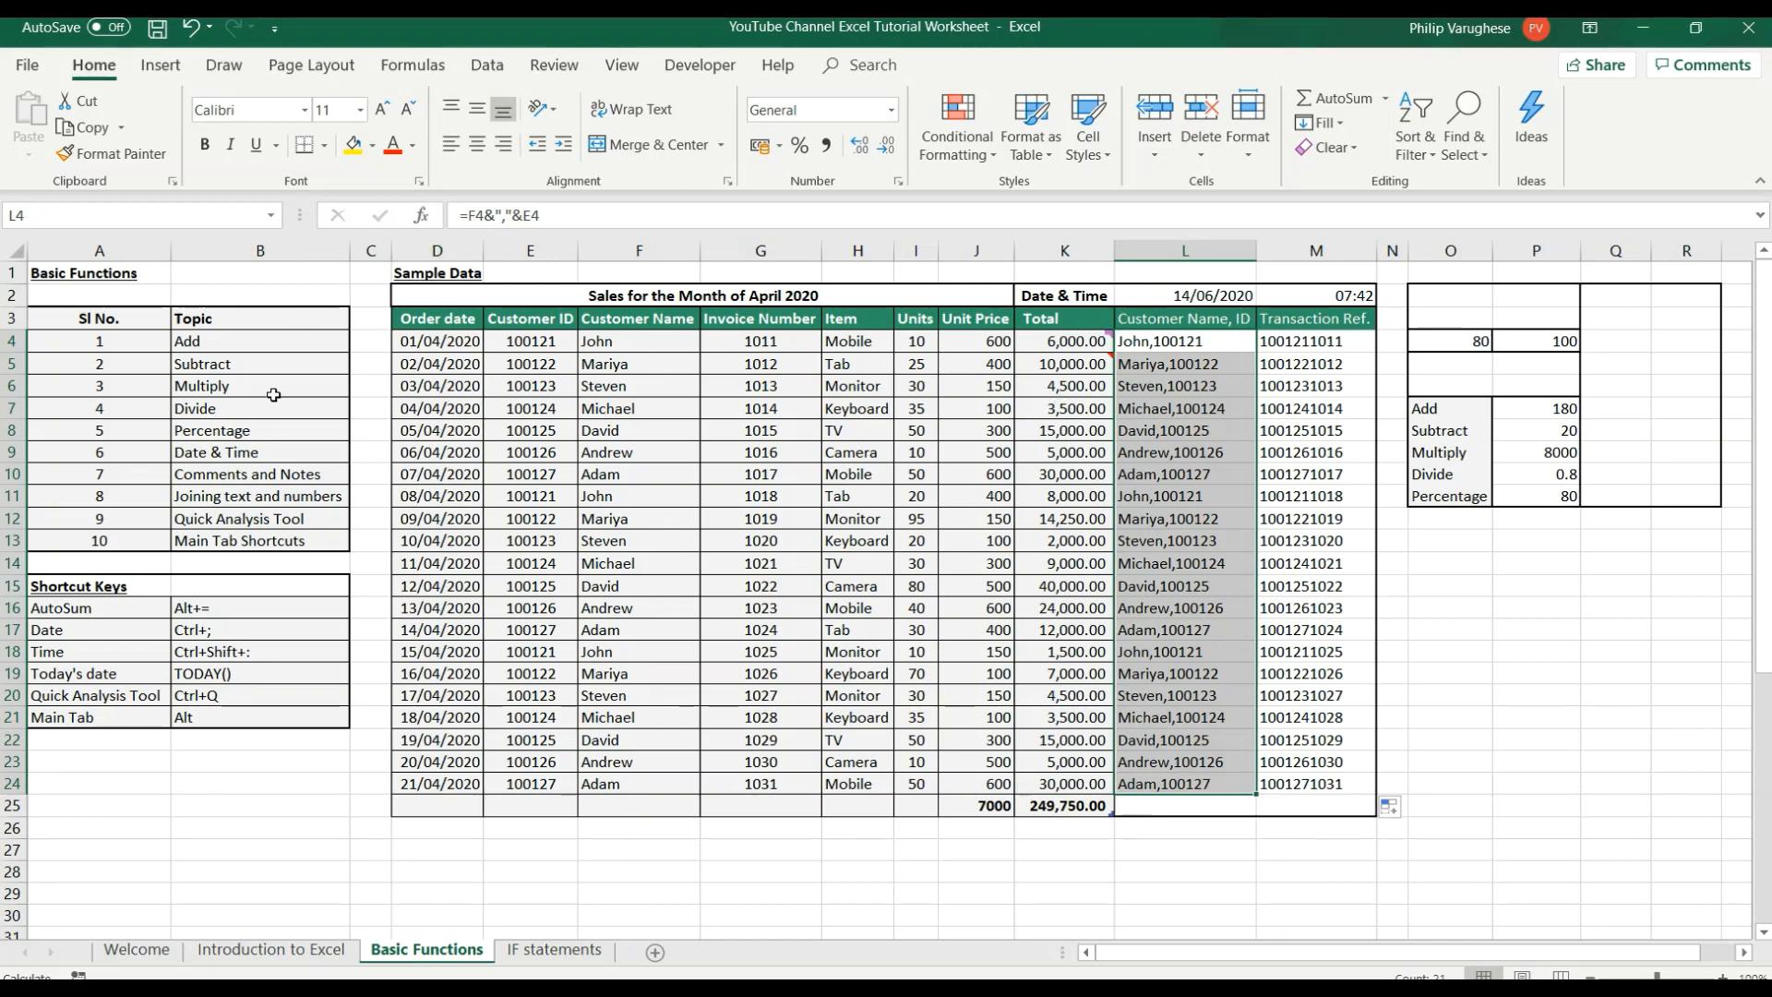
key(alt)
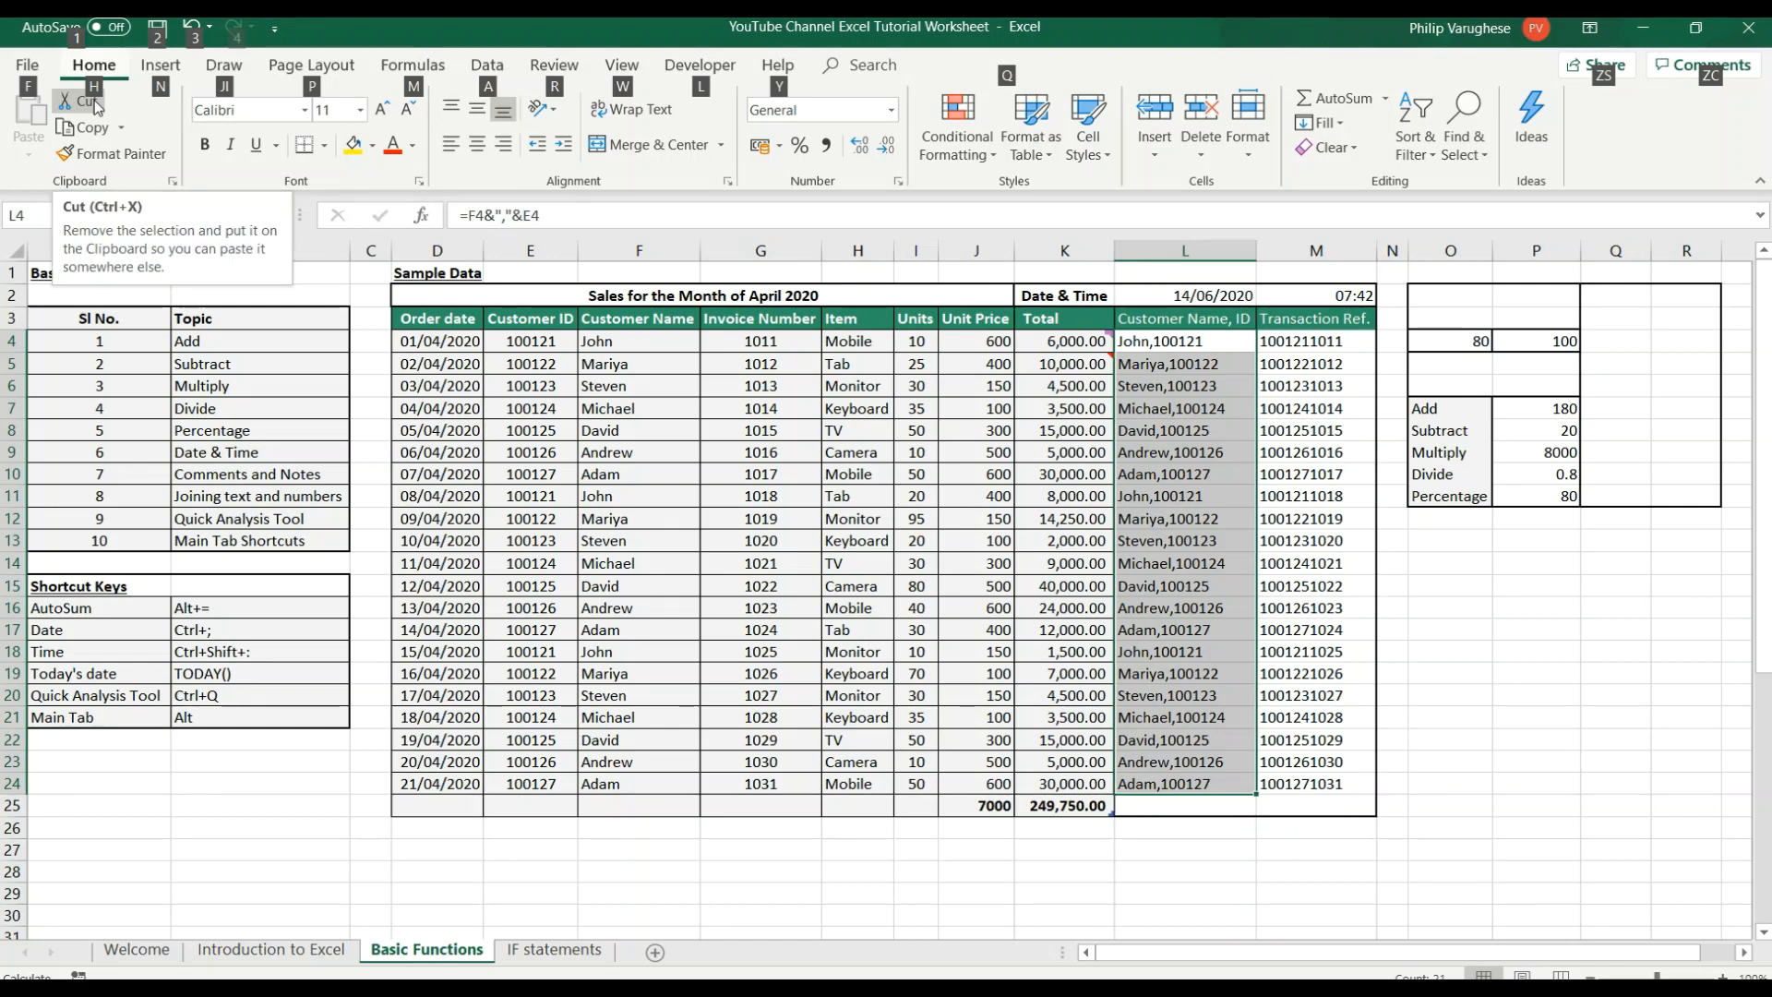
key(h)
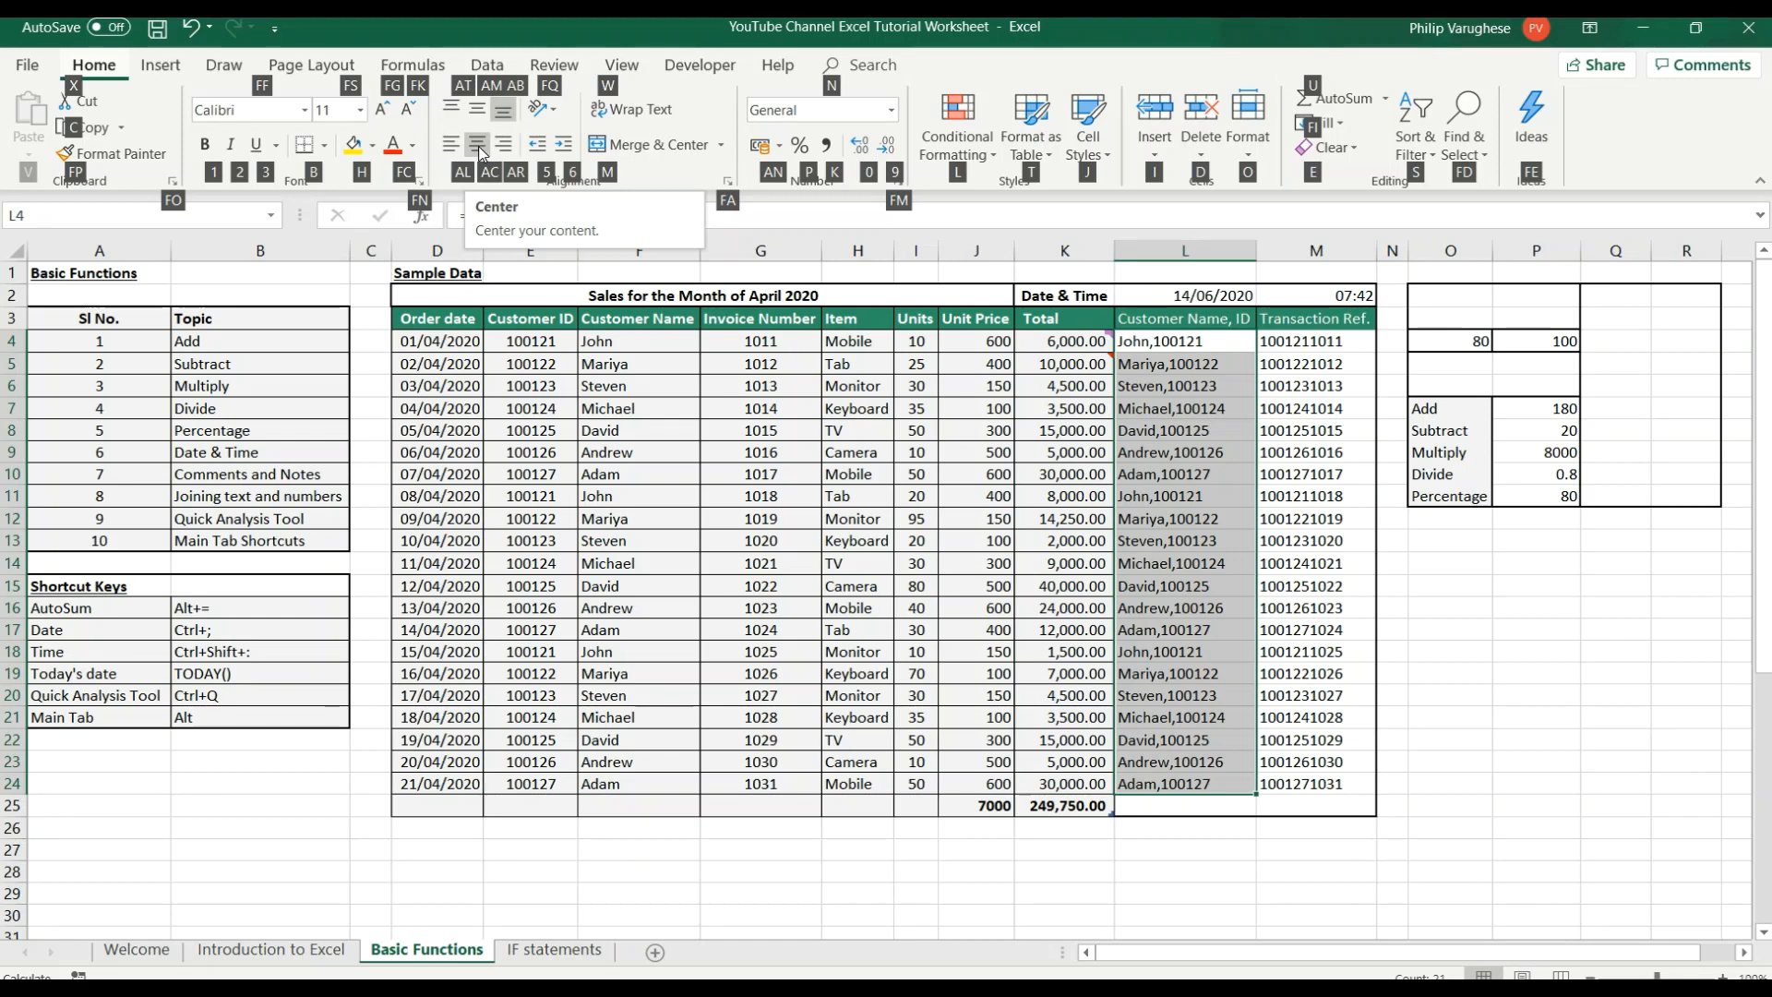
key(a)
key(c)
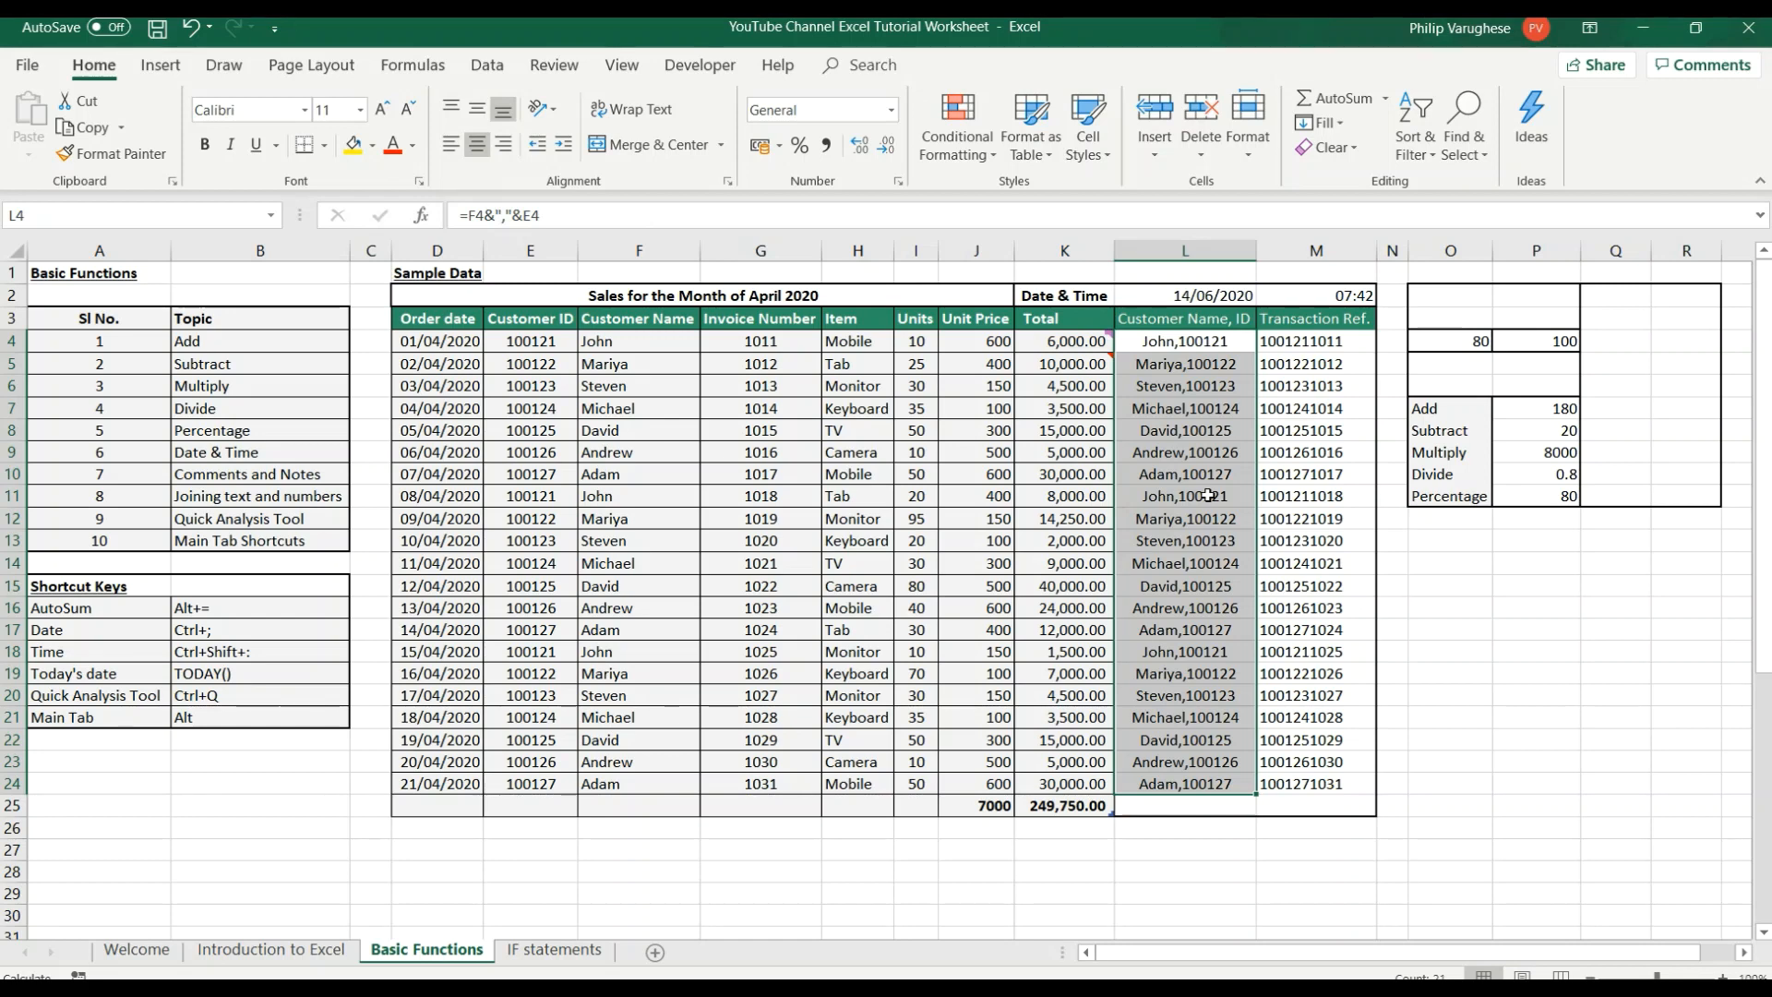
Left-align the joined customer name and ID values in L4:L24.
key(alt)
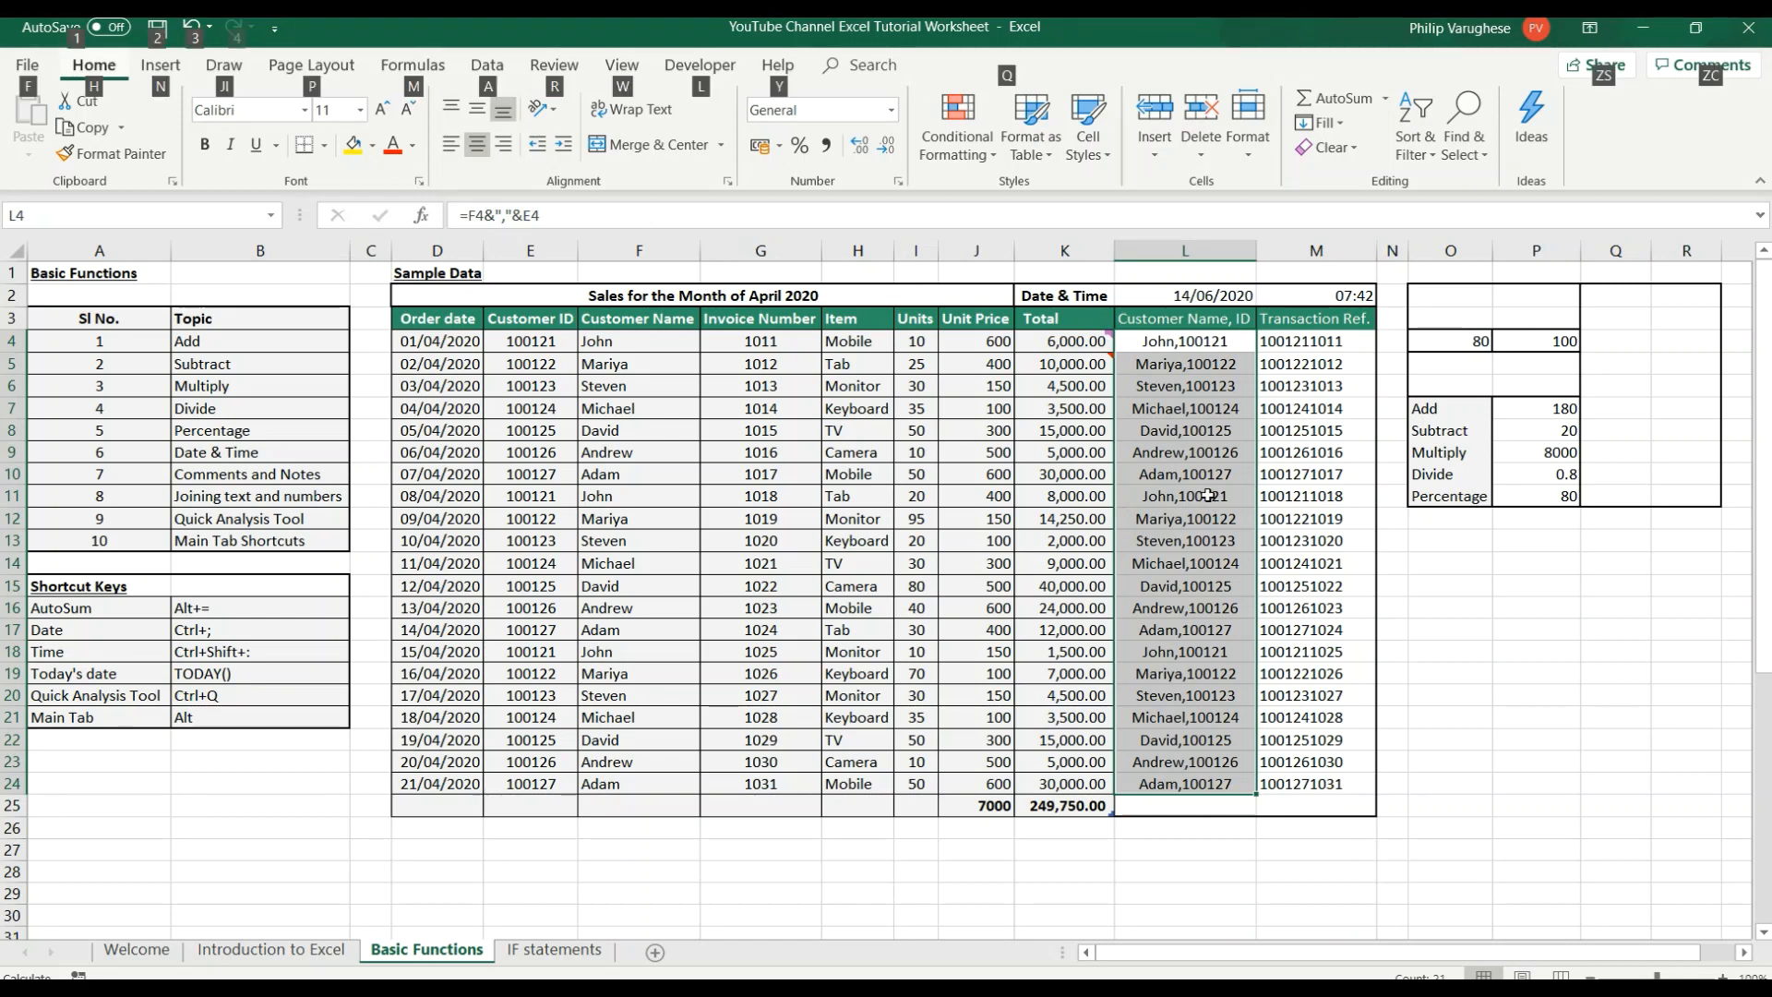
key(h)
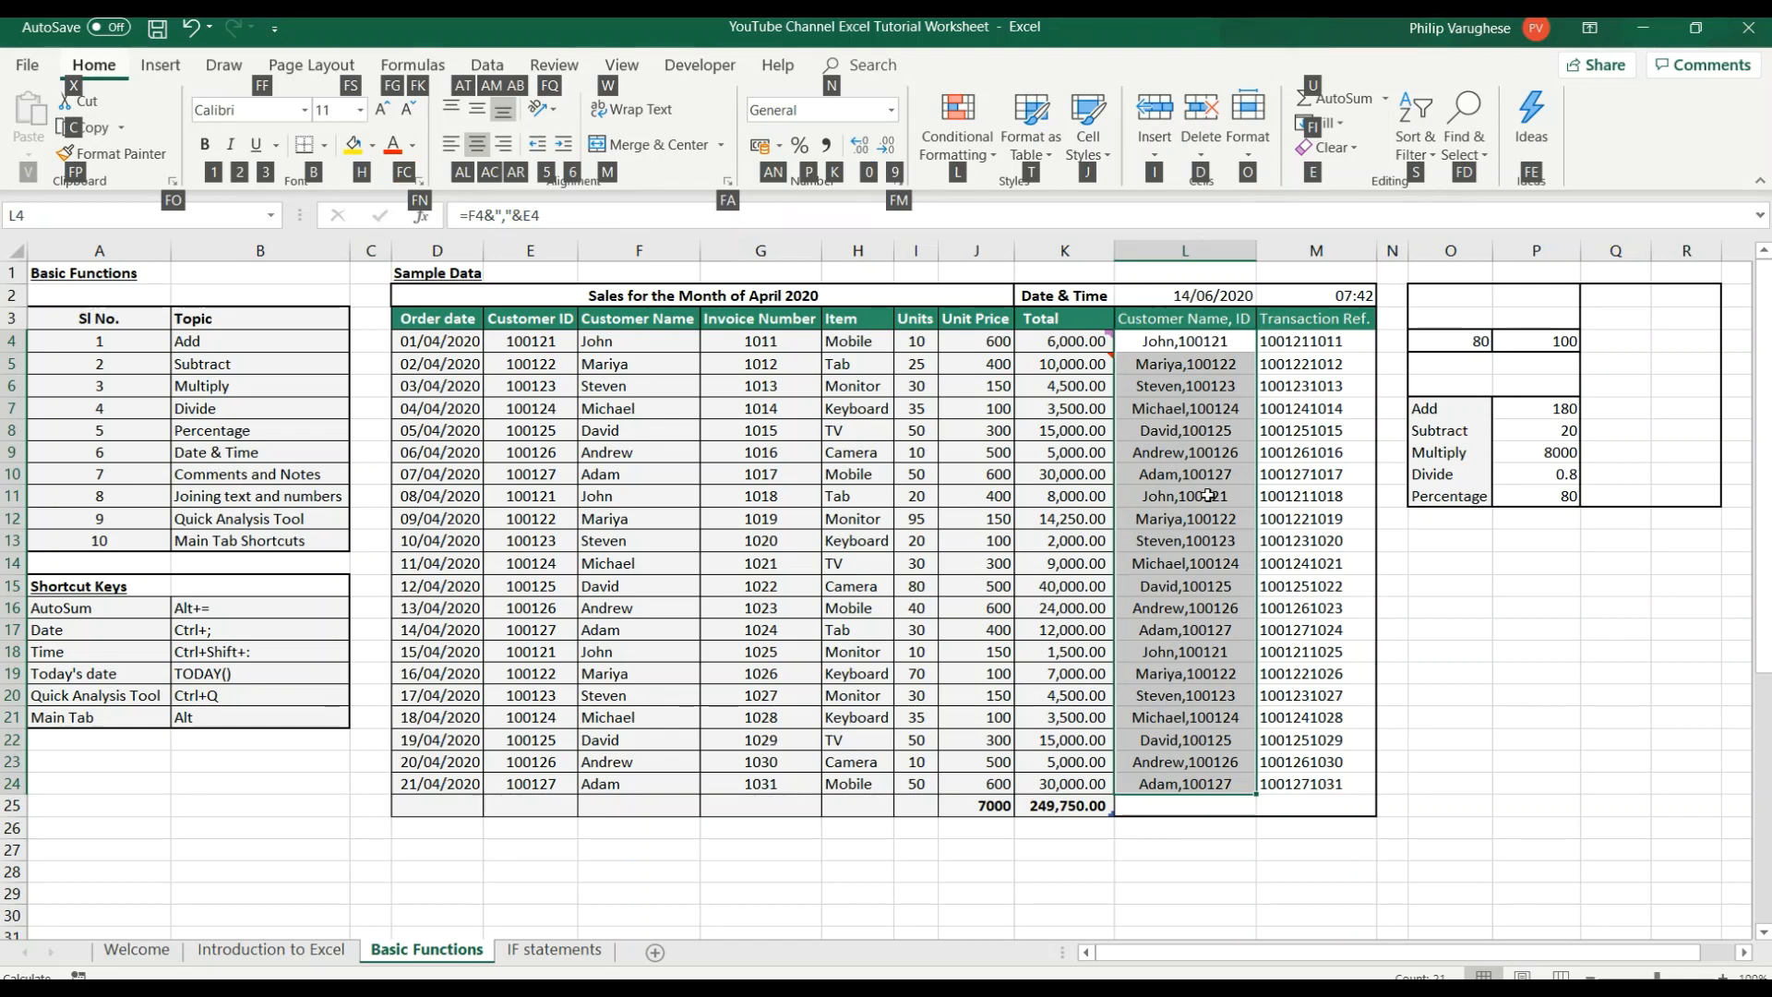
key(a)
key(l)
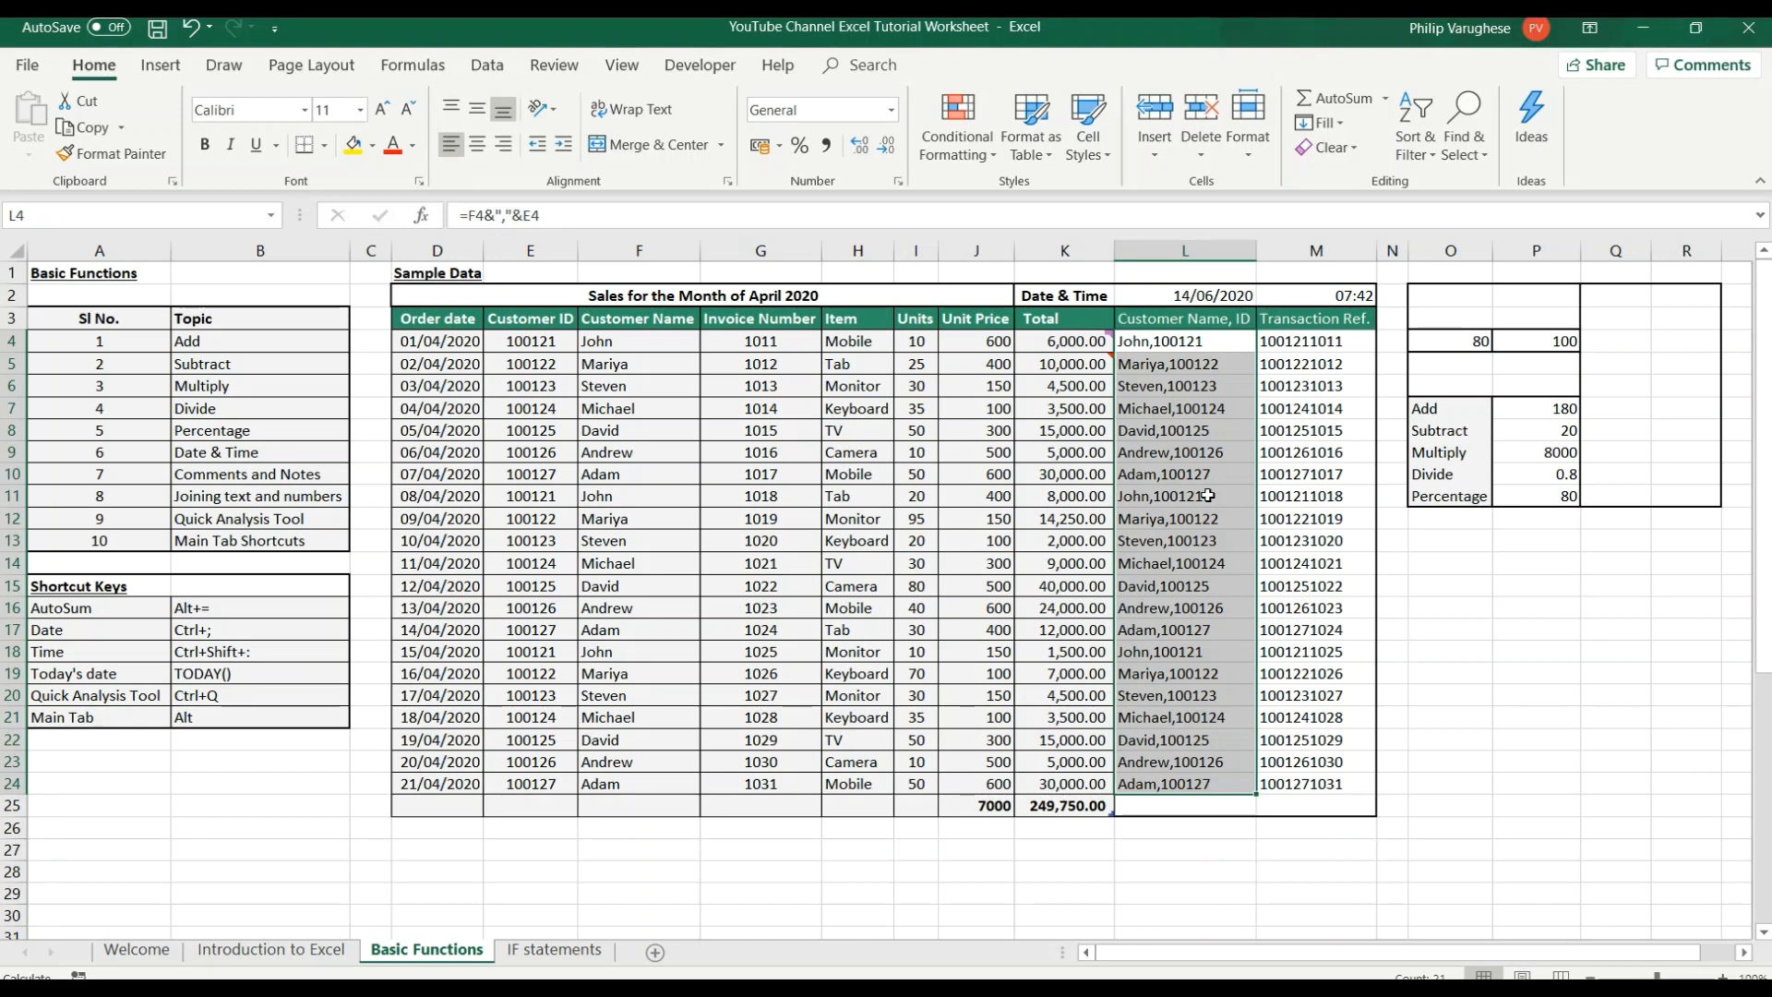
Right-align the joined customer name and ID values in L4:L24.
key(alt)
key(h)
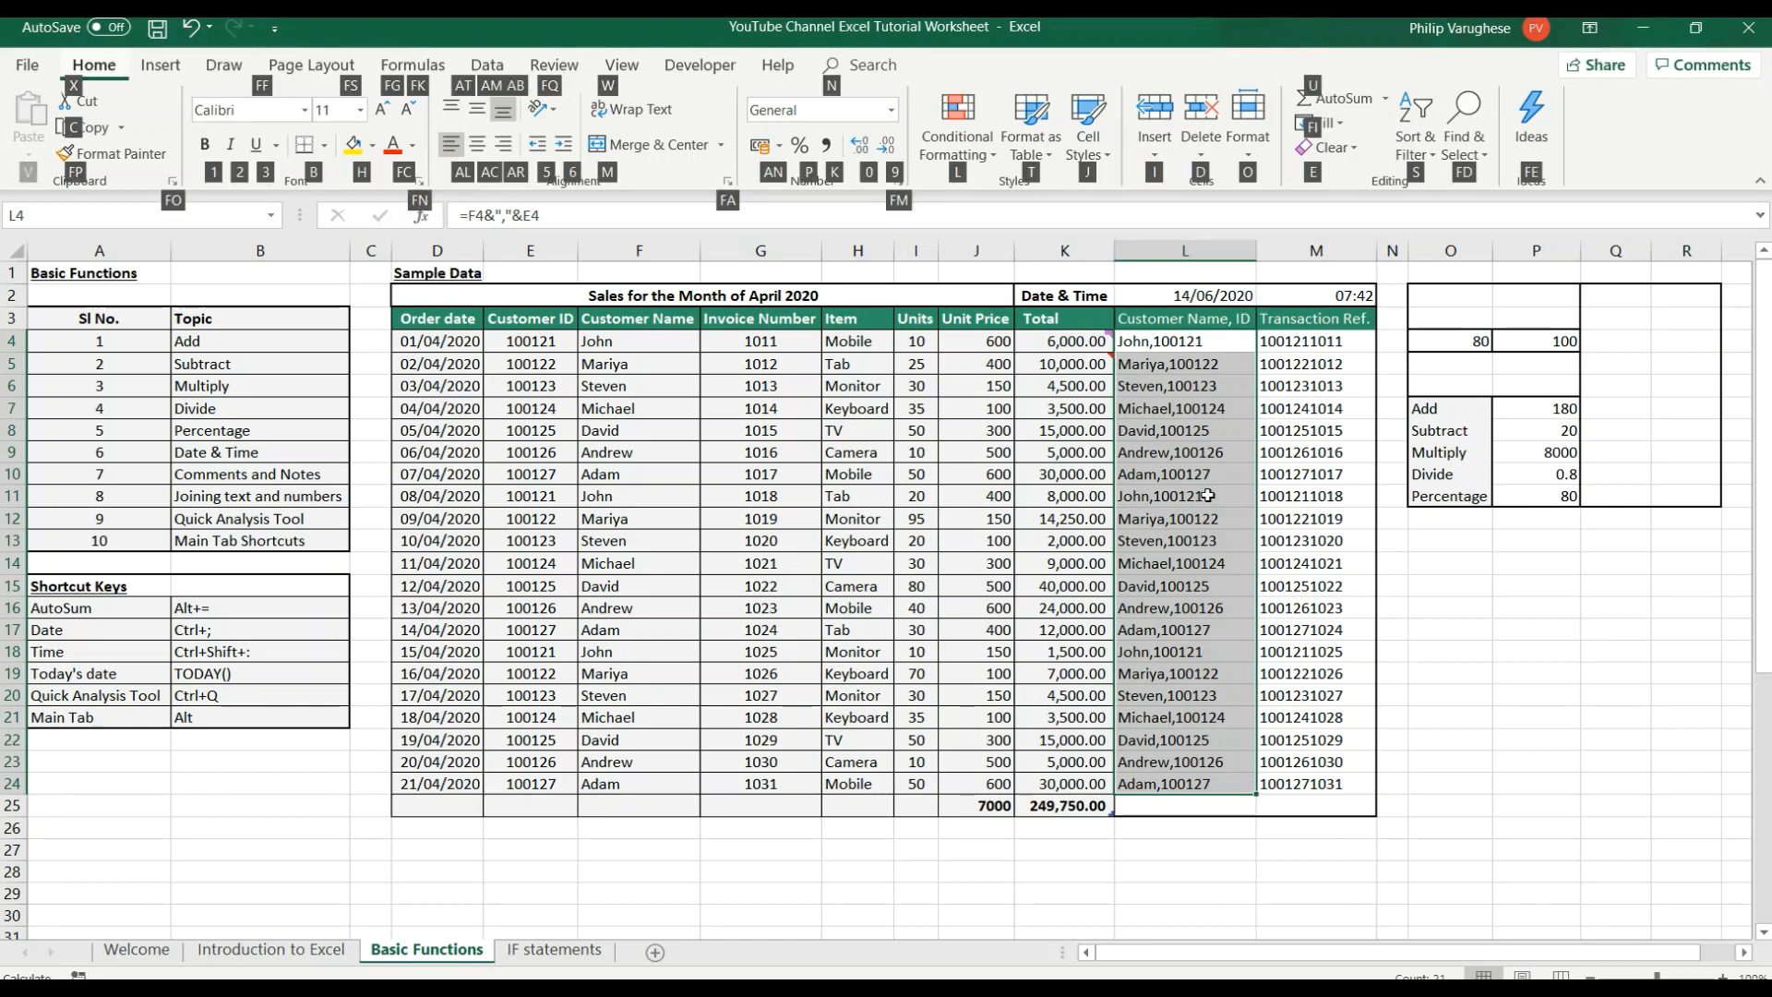
key(a)
key(r)
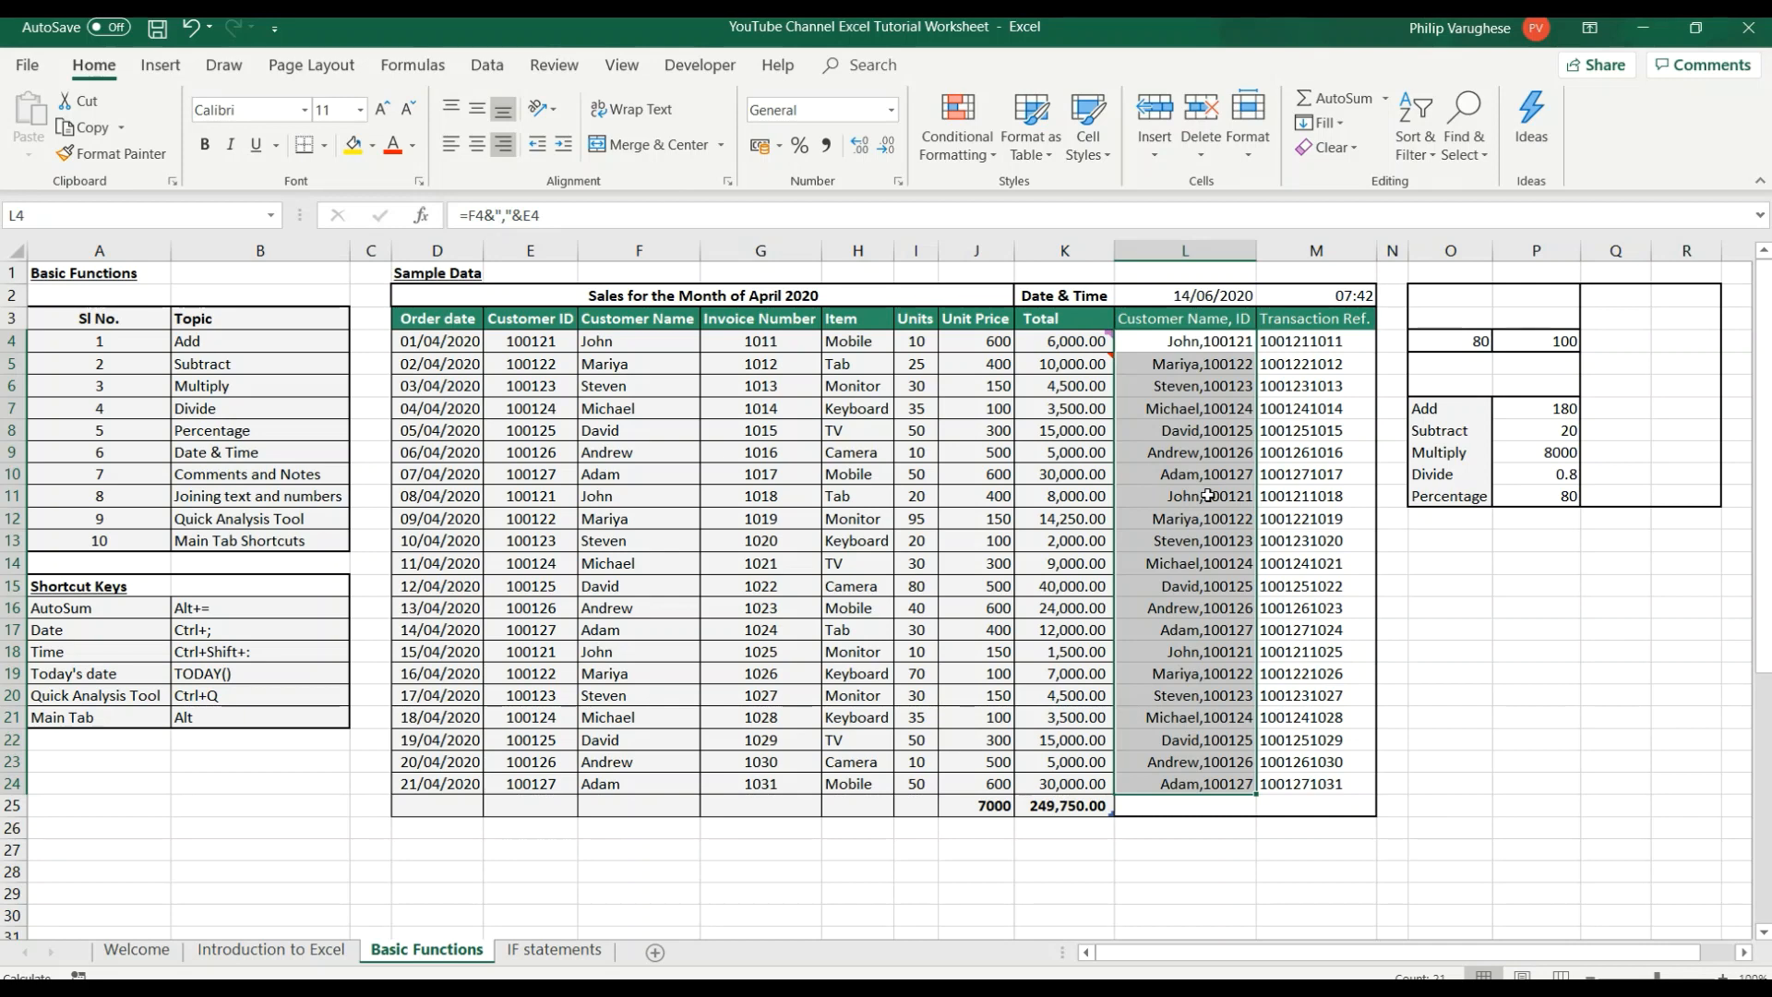
Apply a filter to L4:L24, look at its options, and take the filter off again.
key(alt)
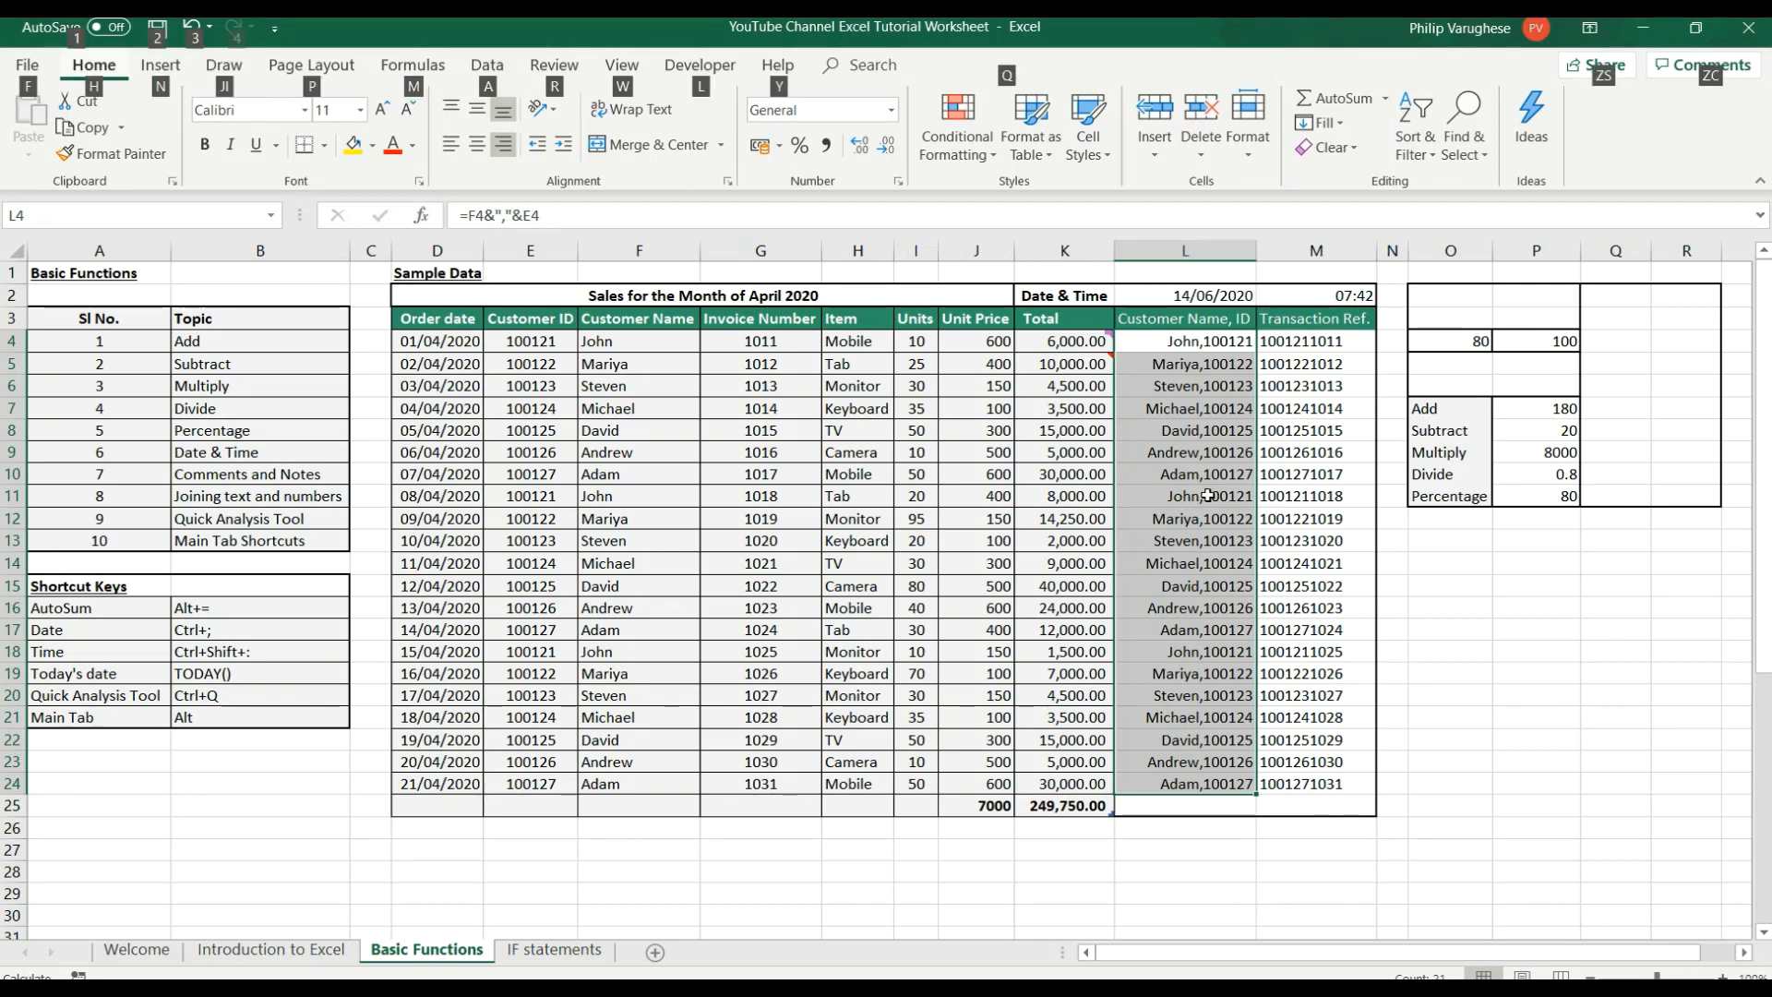
key(a)
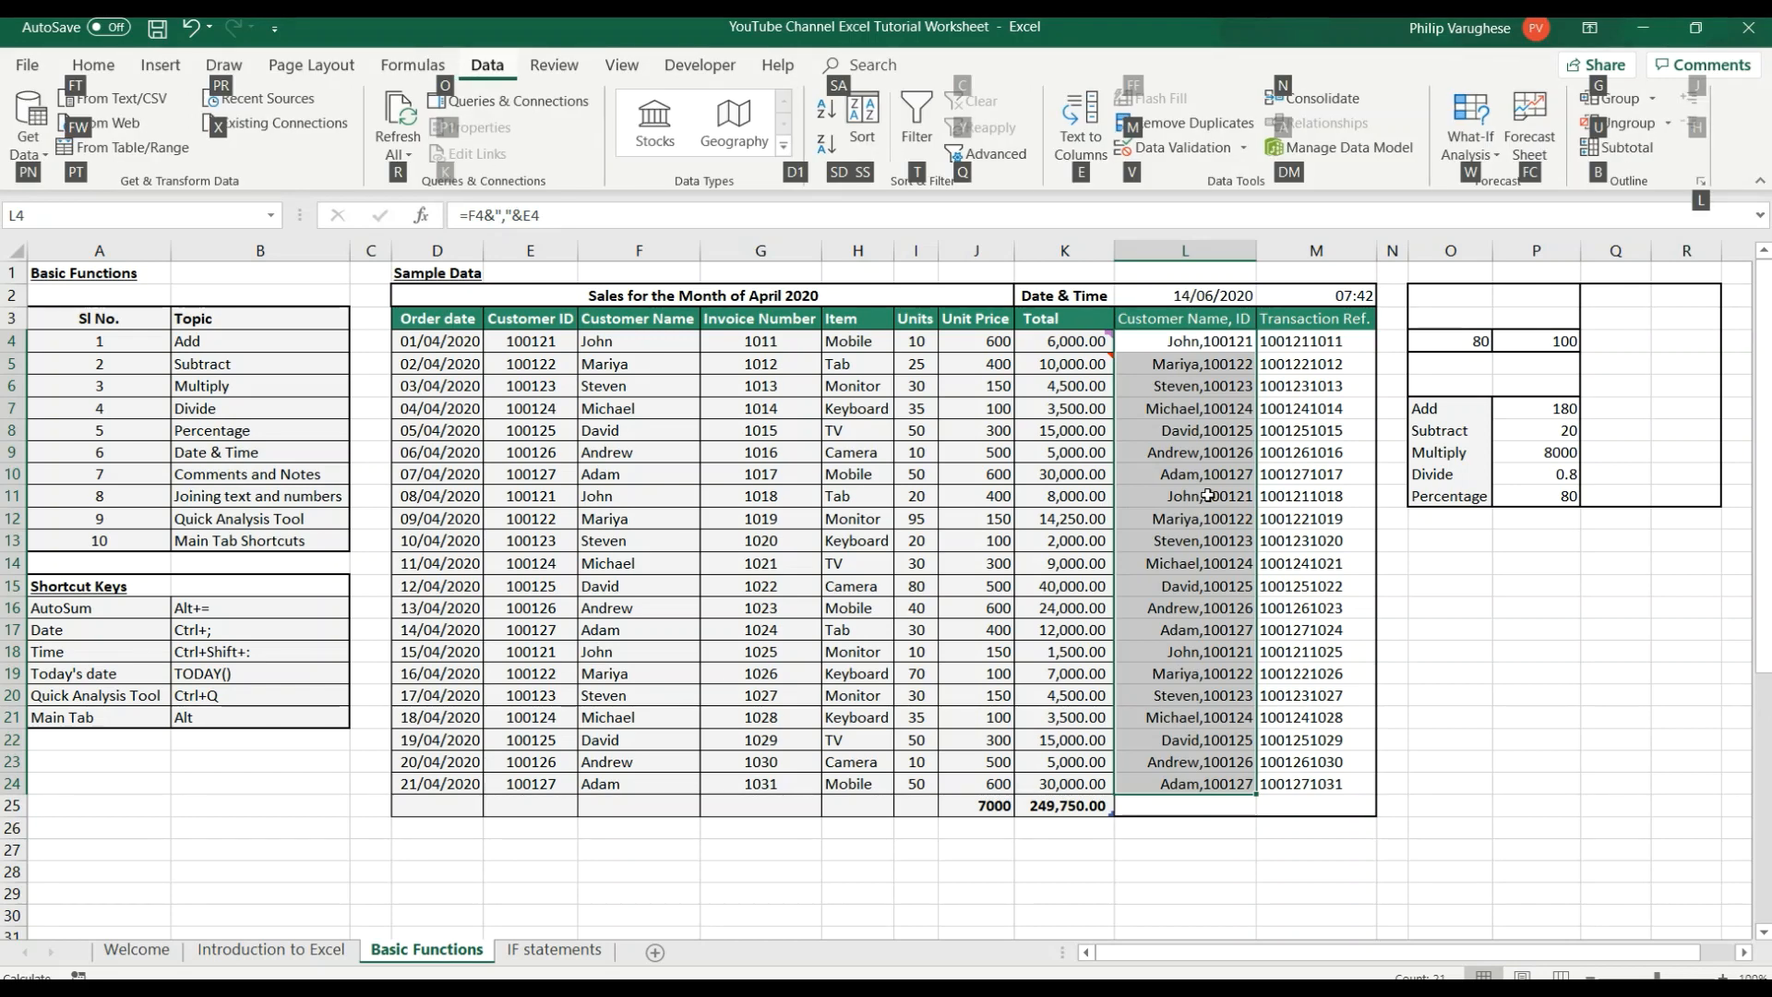
key(t)
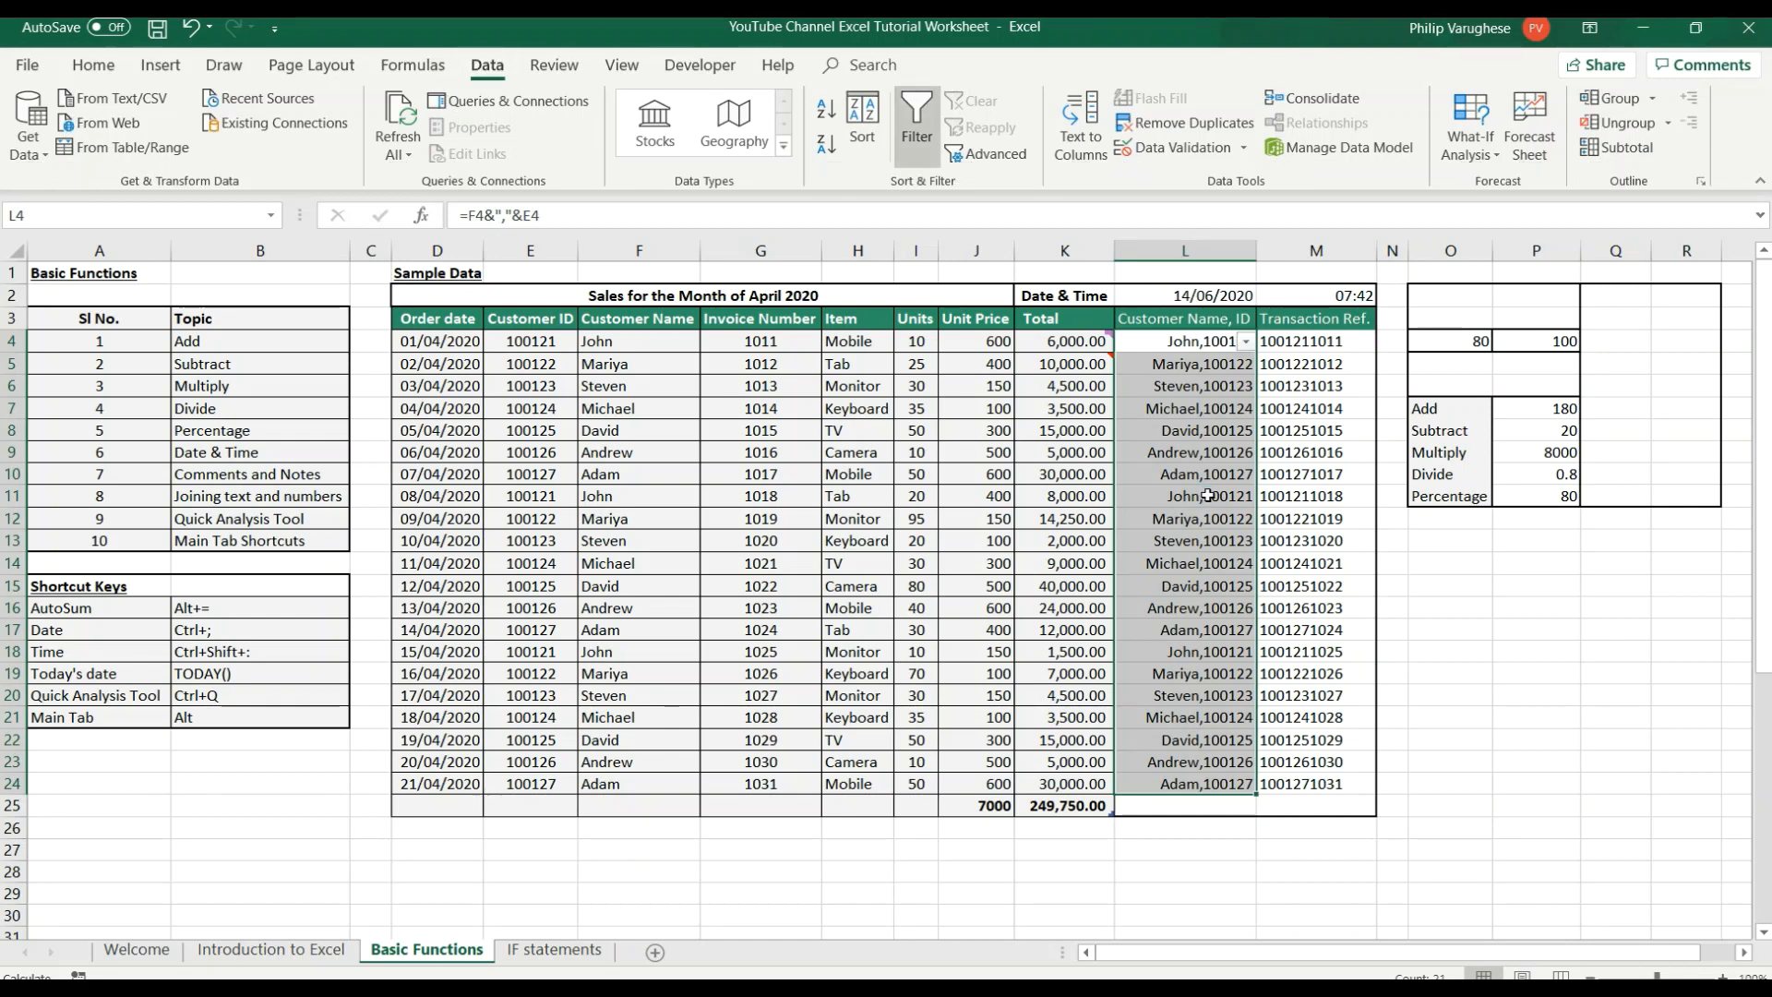
click(1246, 342)
click(1208, 773)
key(ctrl+shift+l)
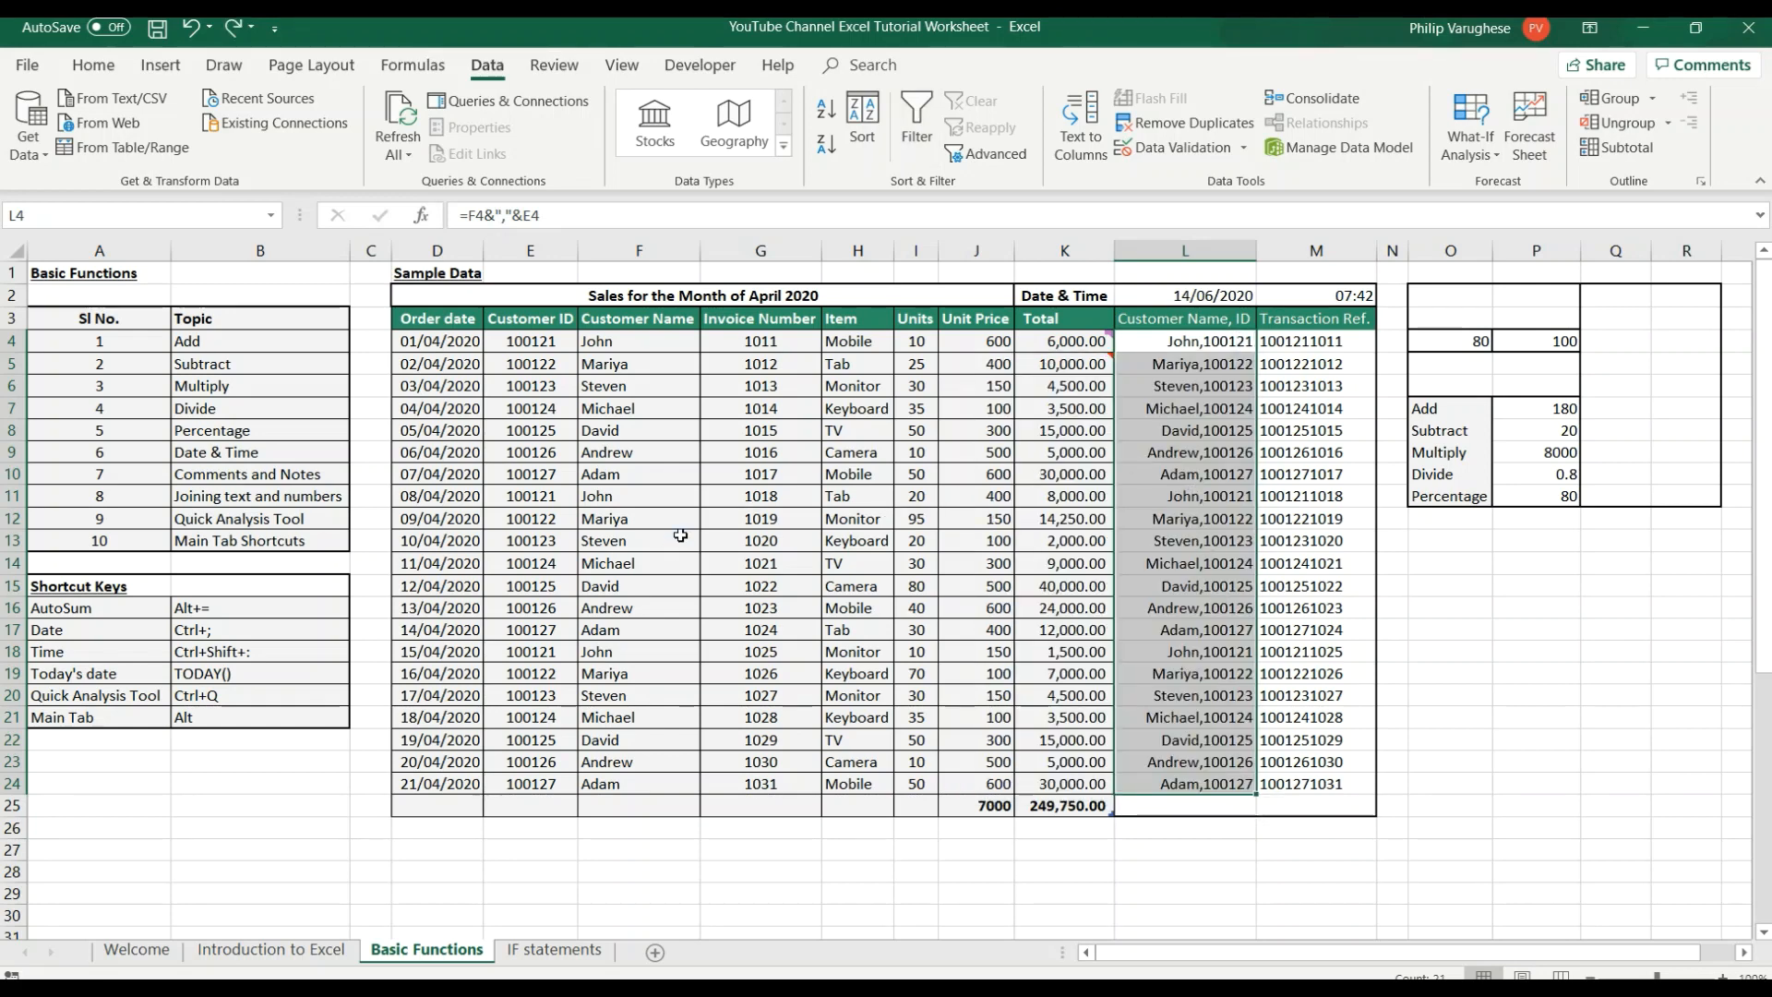
Display the shortcut letters for the Page Layout commands and dismiss them without running any command.
key(alt)
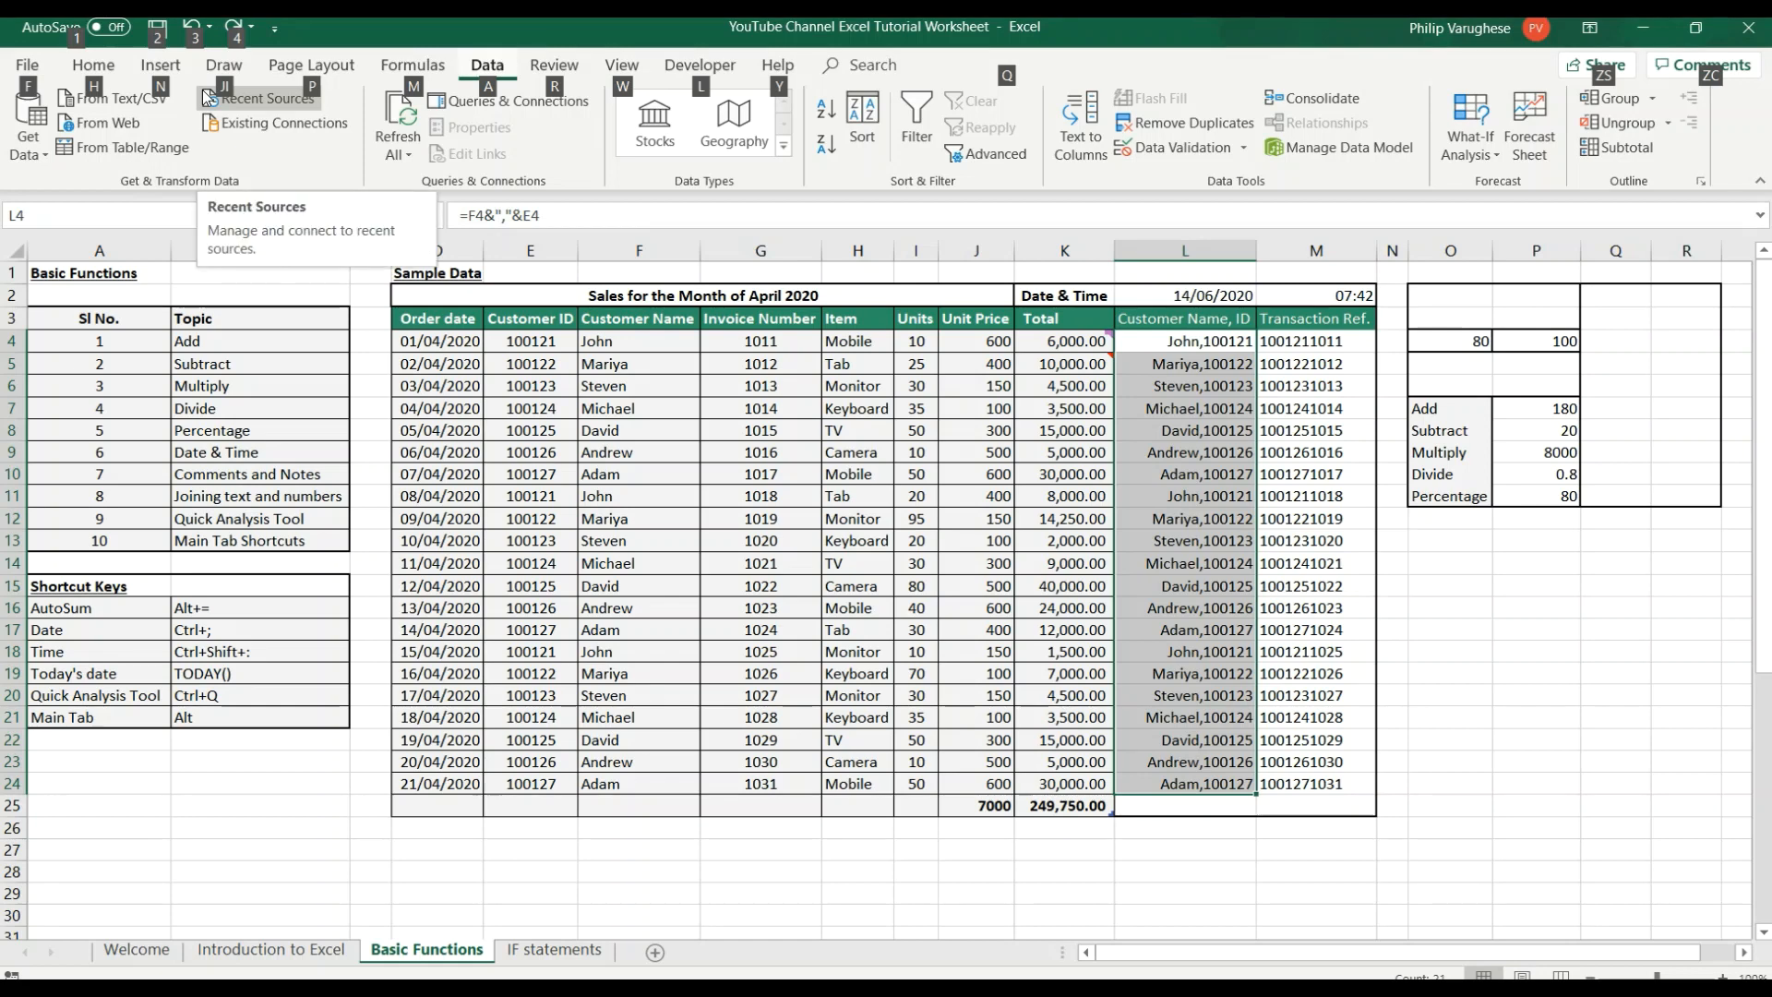
key(p)
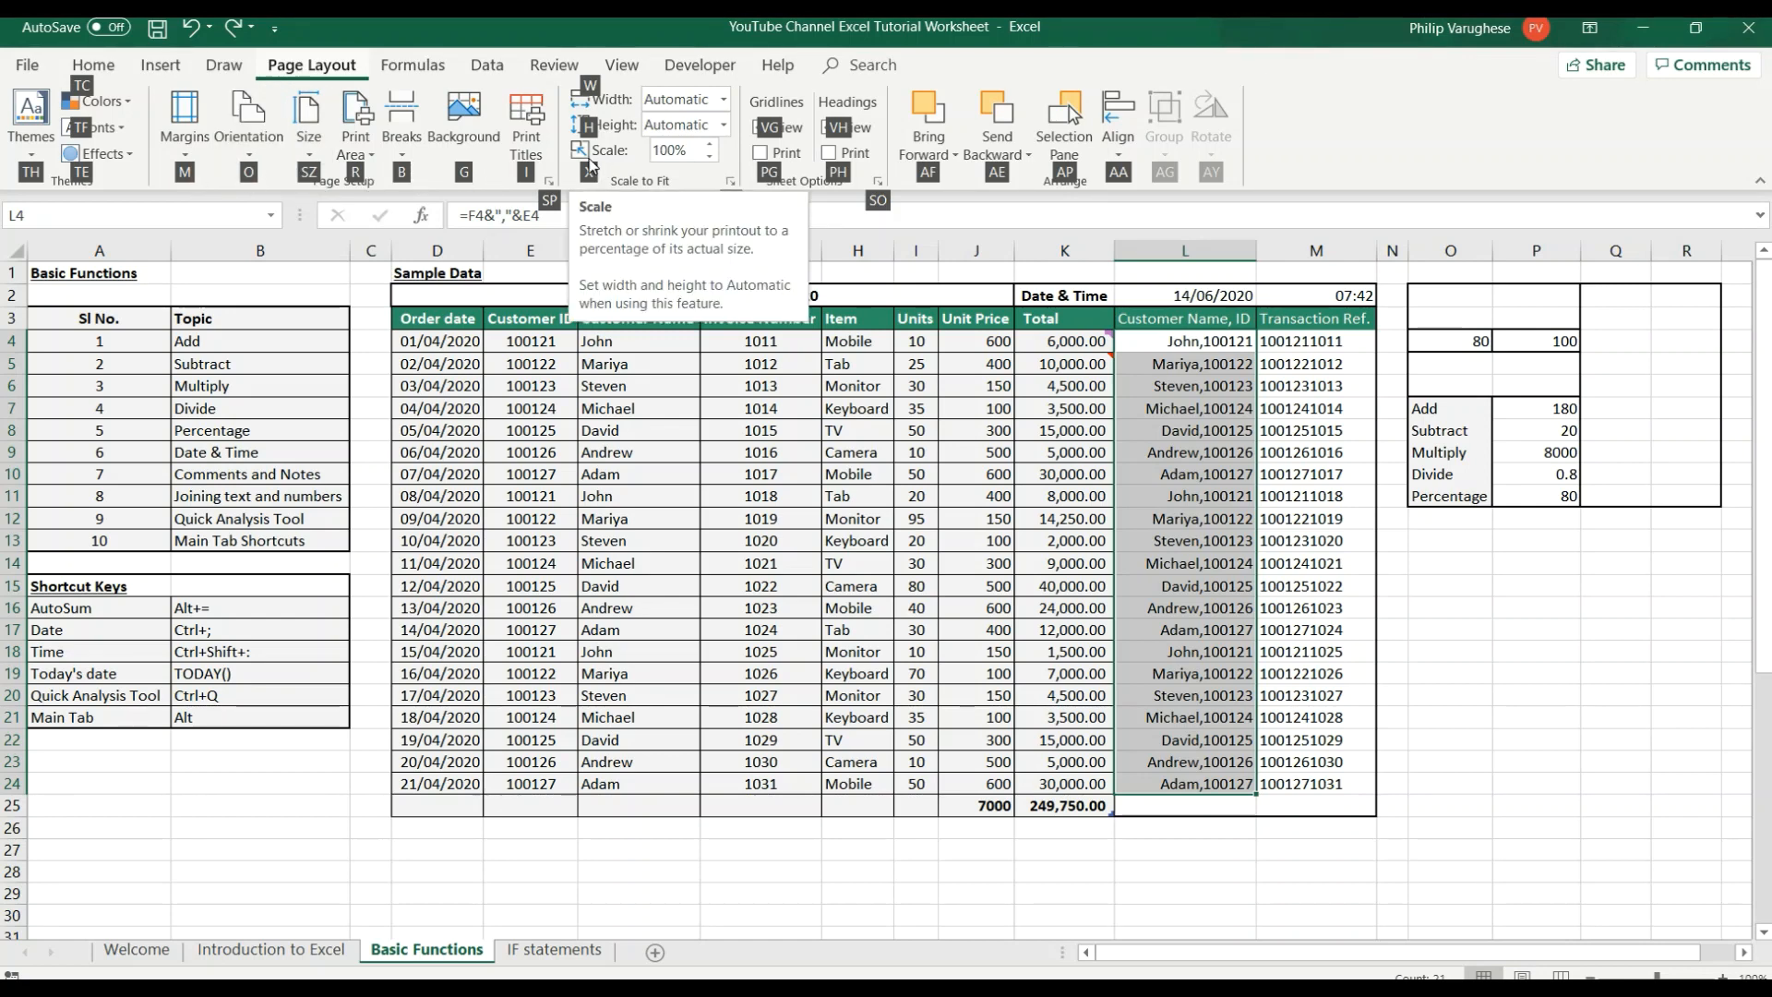
key(Escape)
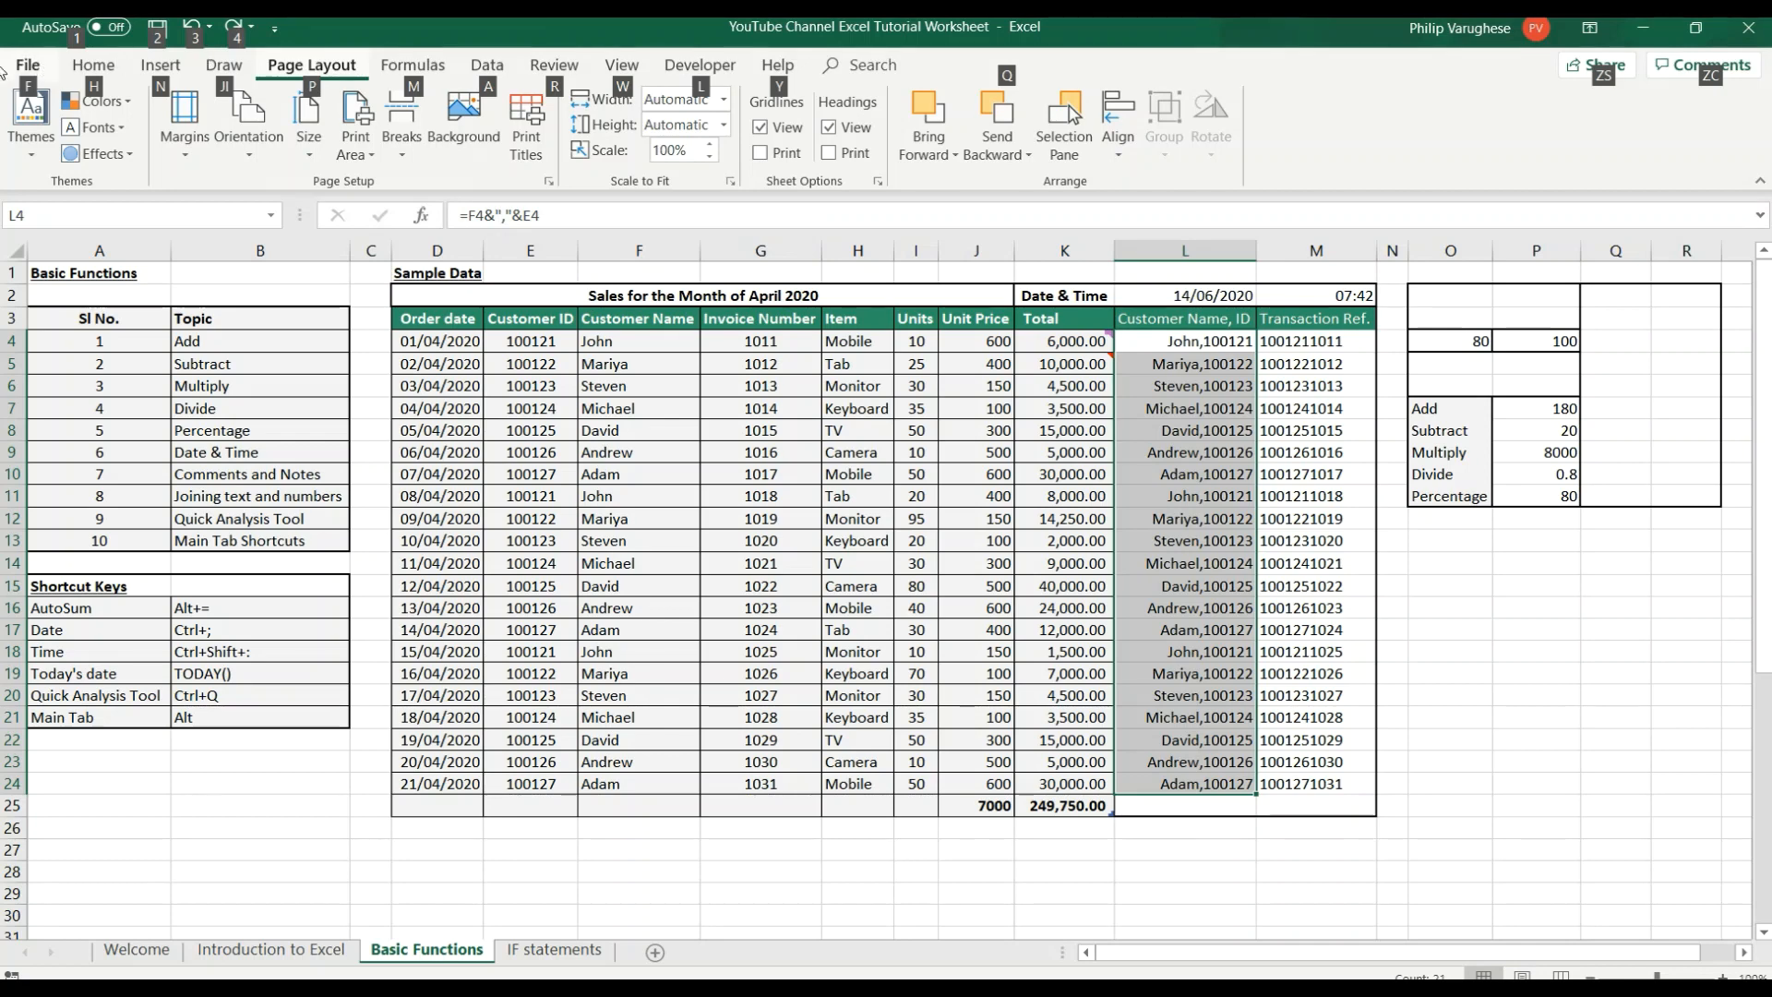
click(553, 611)
Review the Main Tab Shortcuts topic, the shortcut key list in A16:B21, and the Add and Subtract formulas in P7 and P8.
click(233, 544)
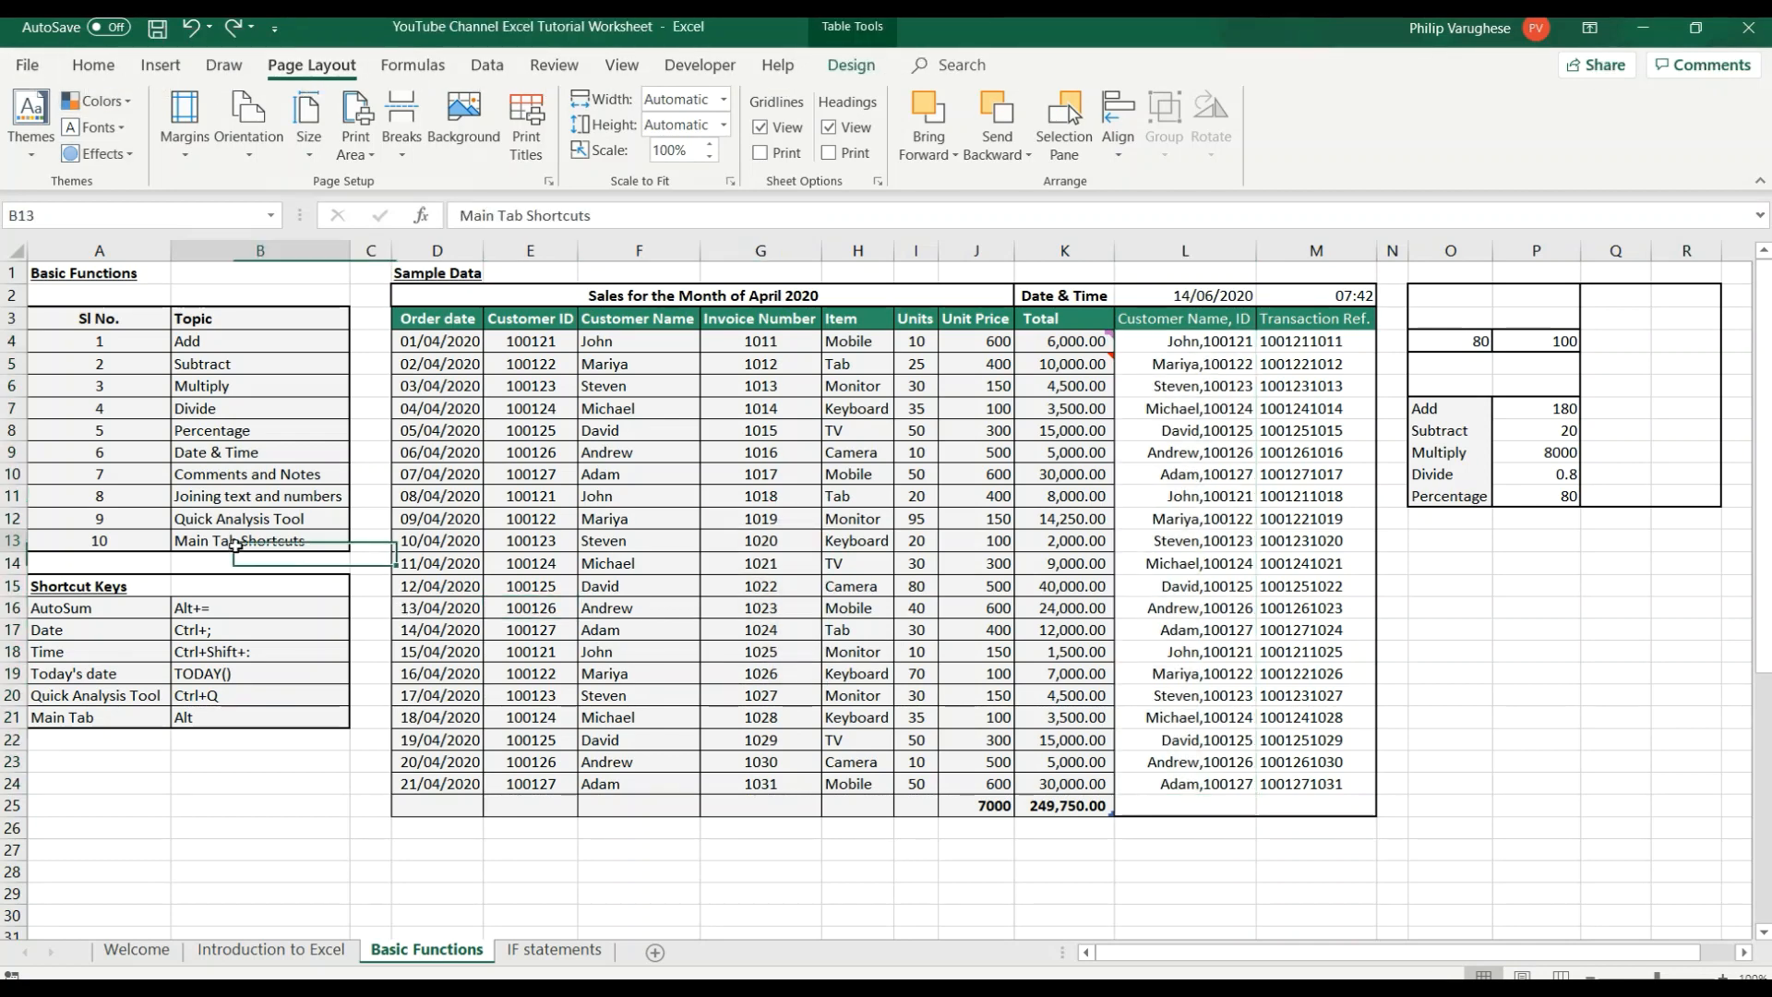
click(189, 734)
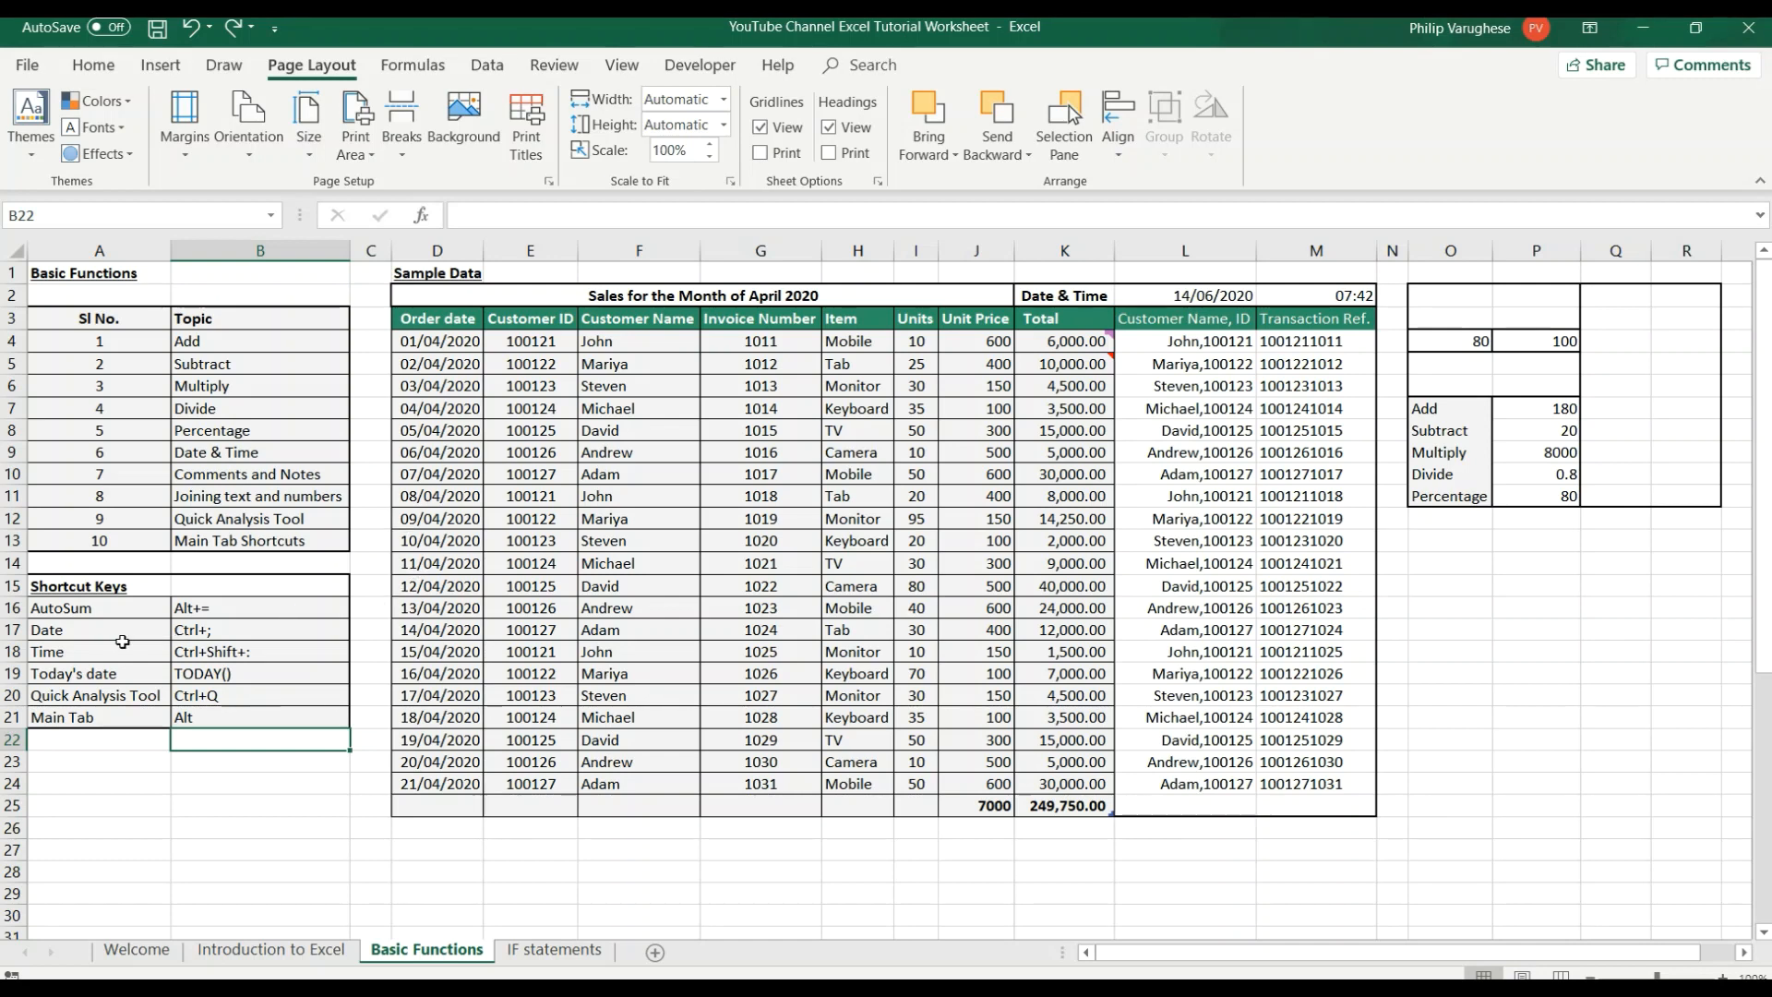
drag(79, 610, 295, 712)
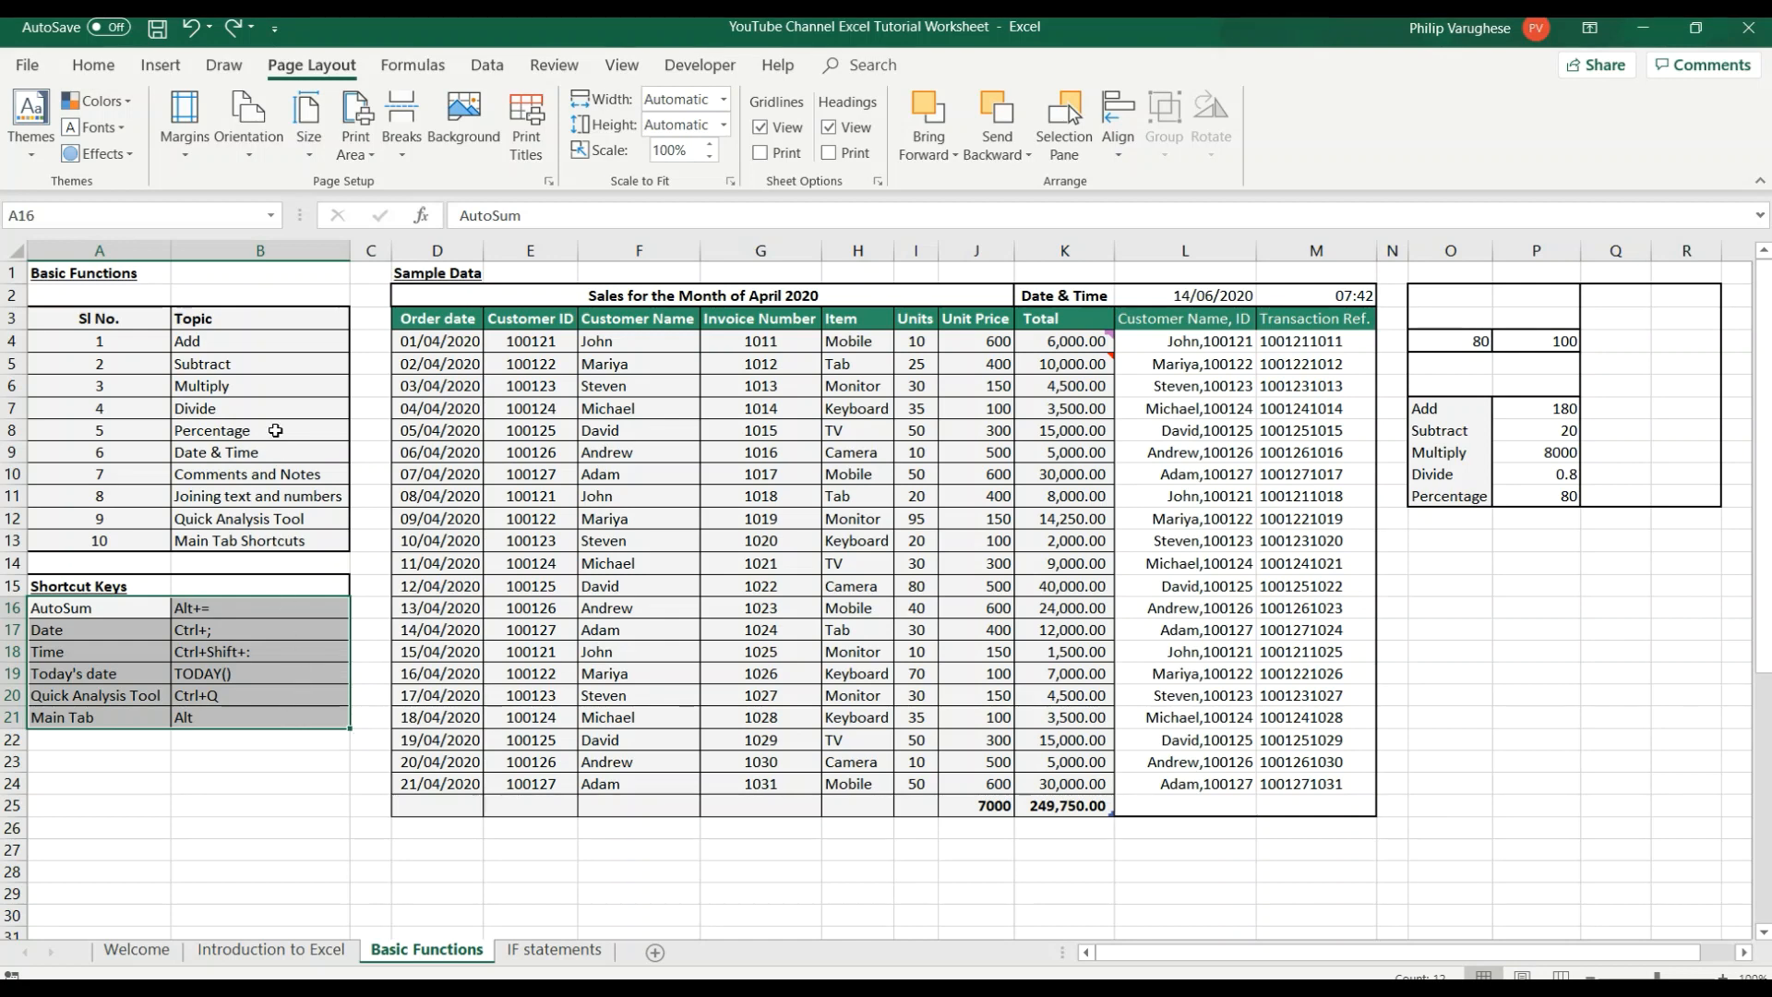
click(1540, 408)
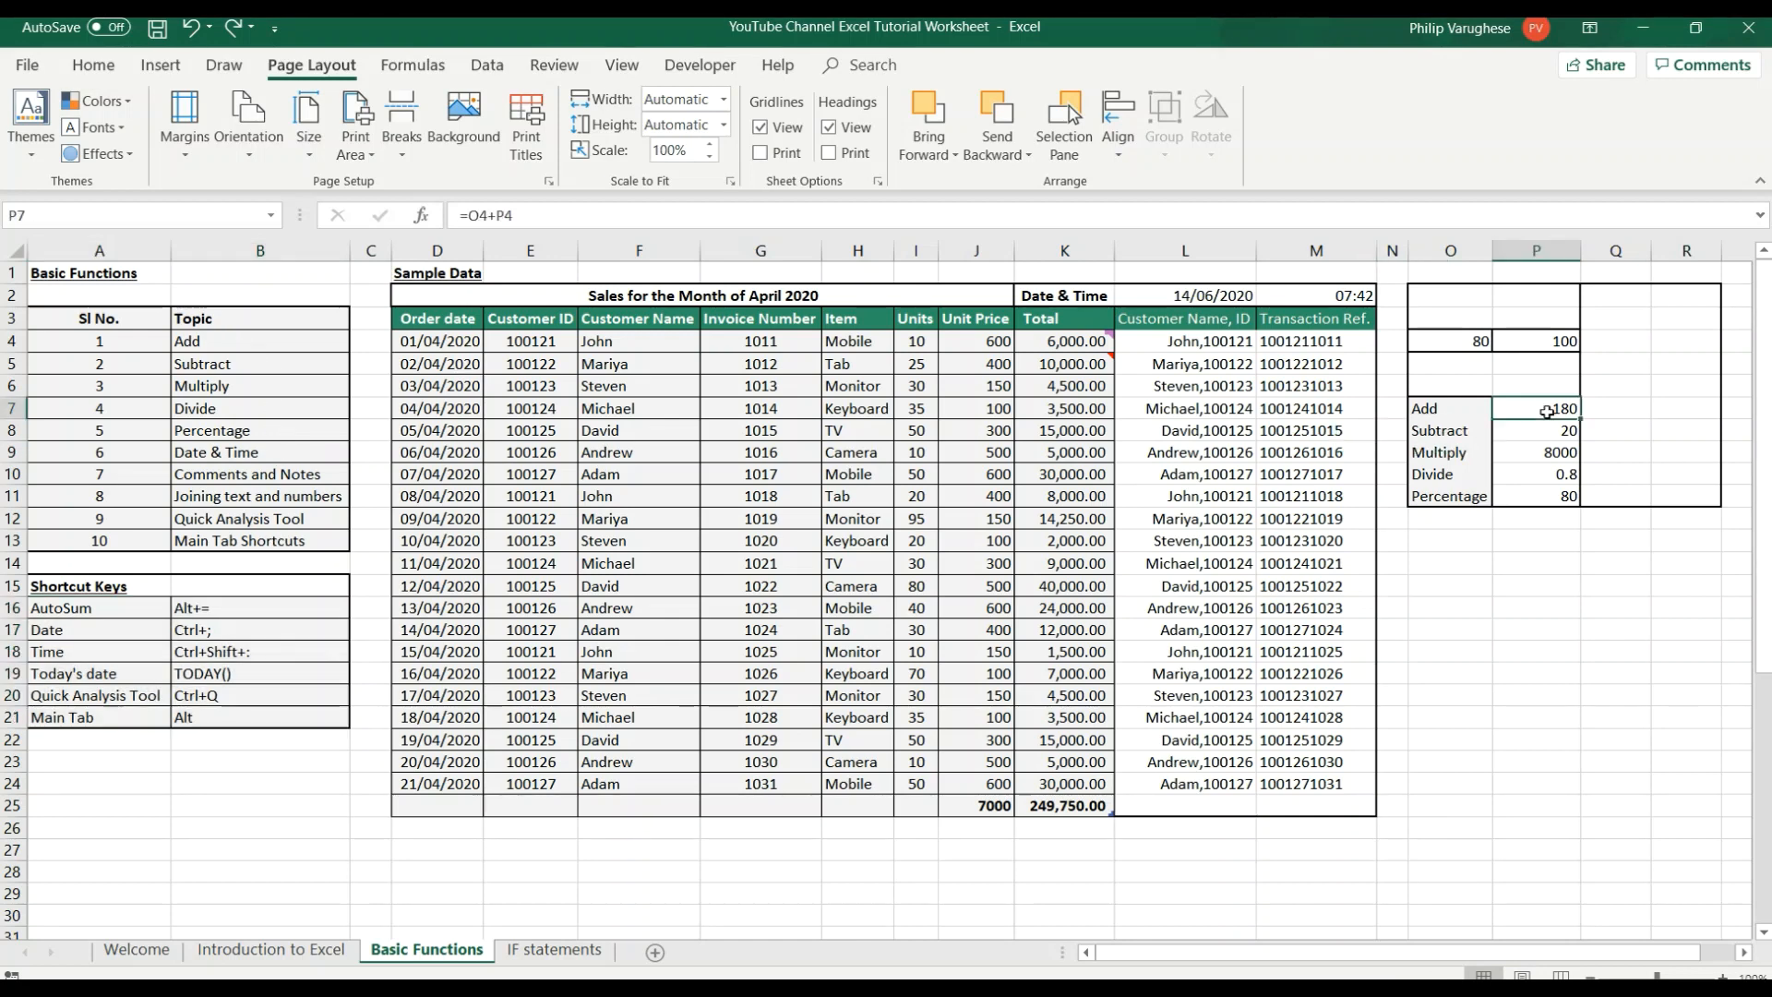
click(1552, 431)
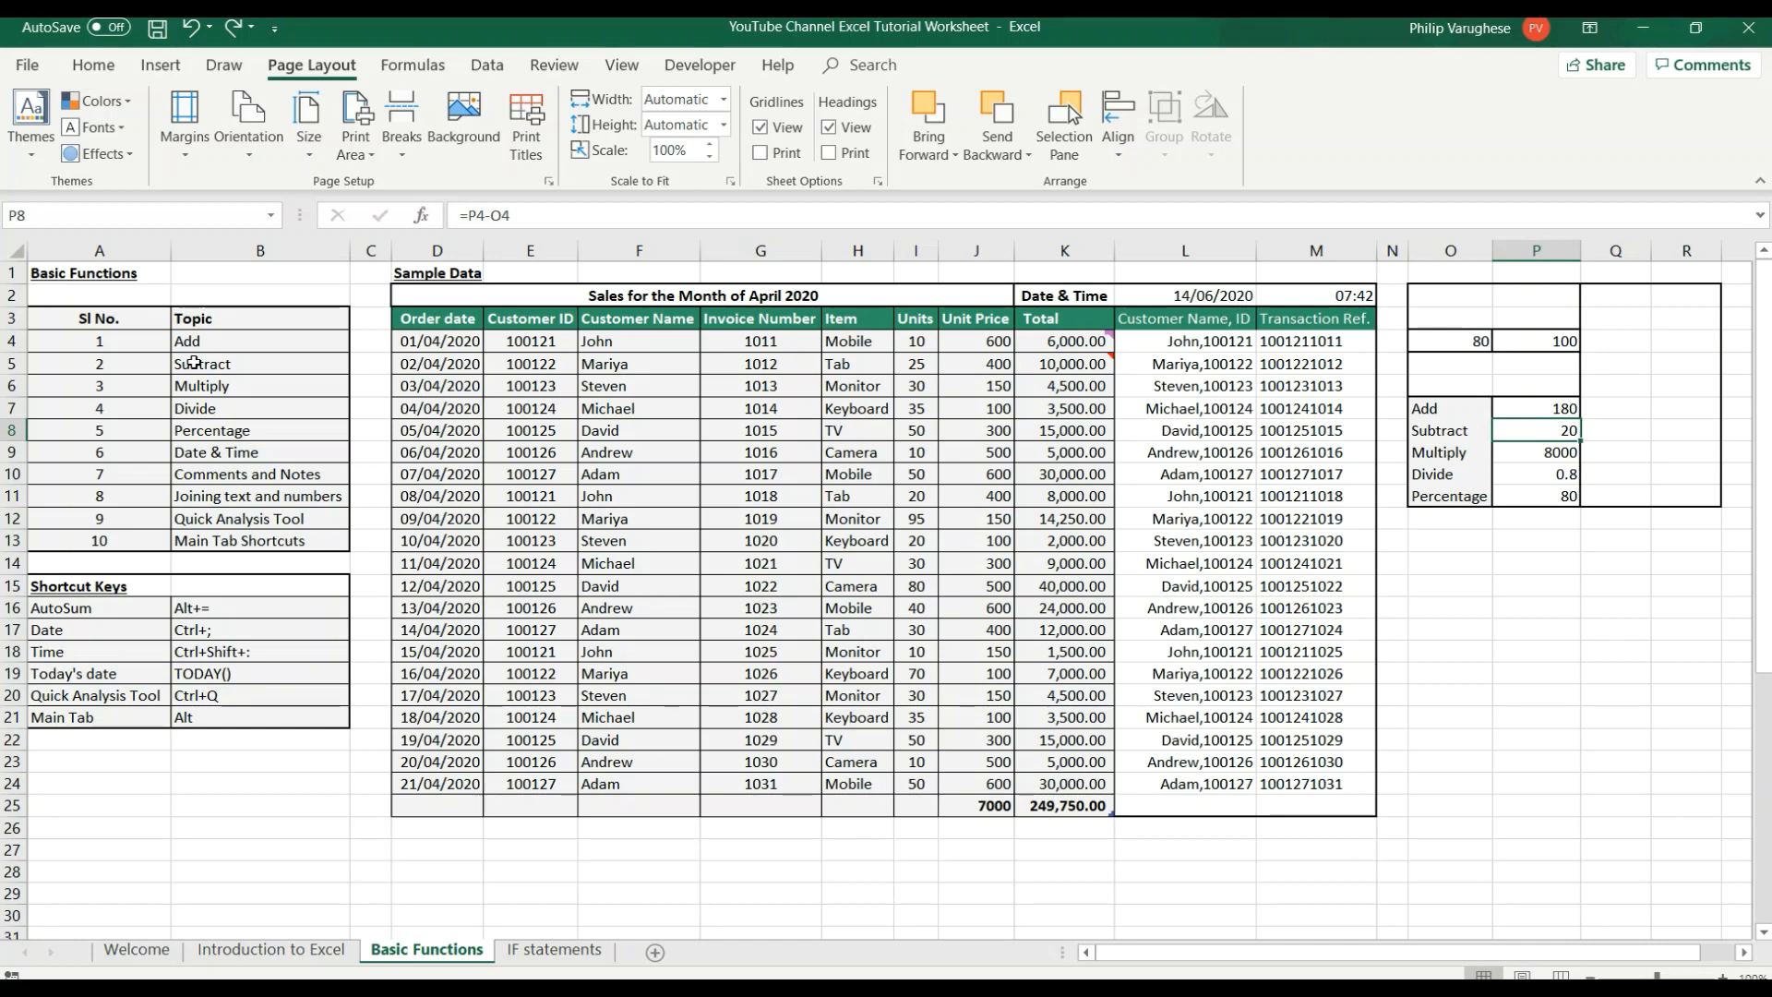
Look at the IF statements and Introduction to Excel sheets and return to the Basic Functions sheet.
click(544, 952)
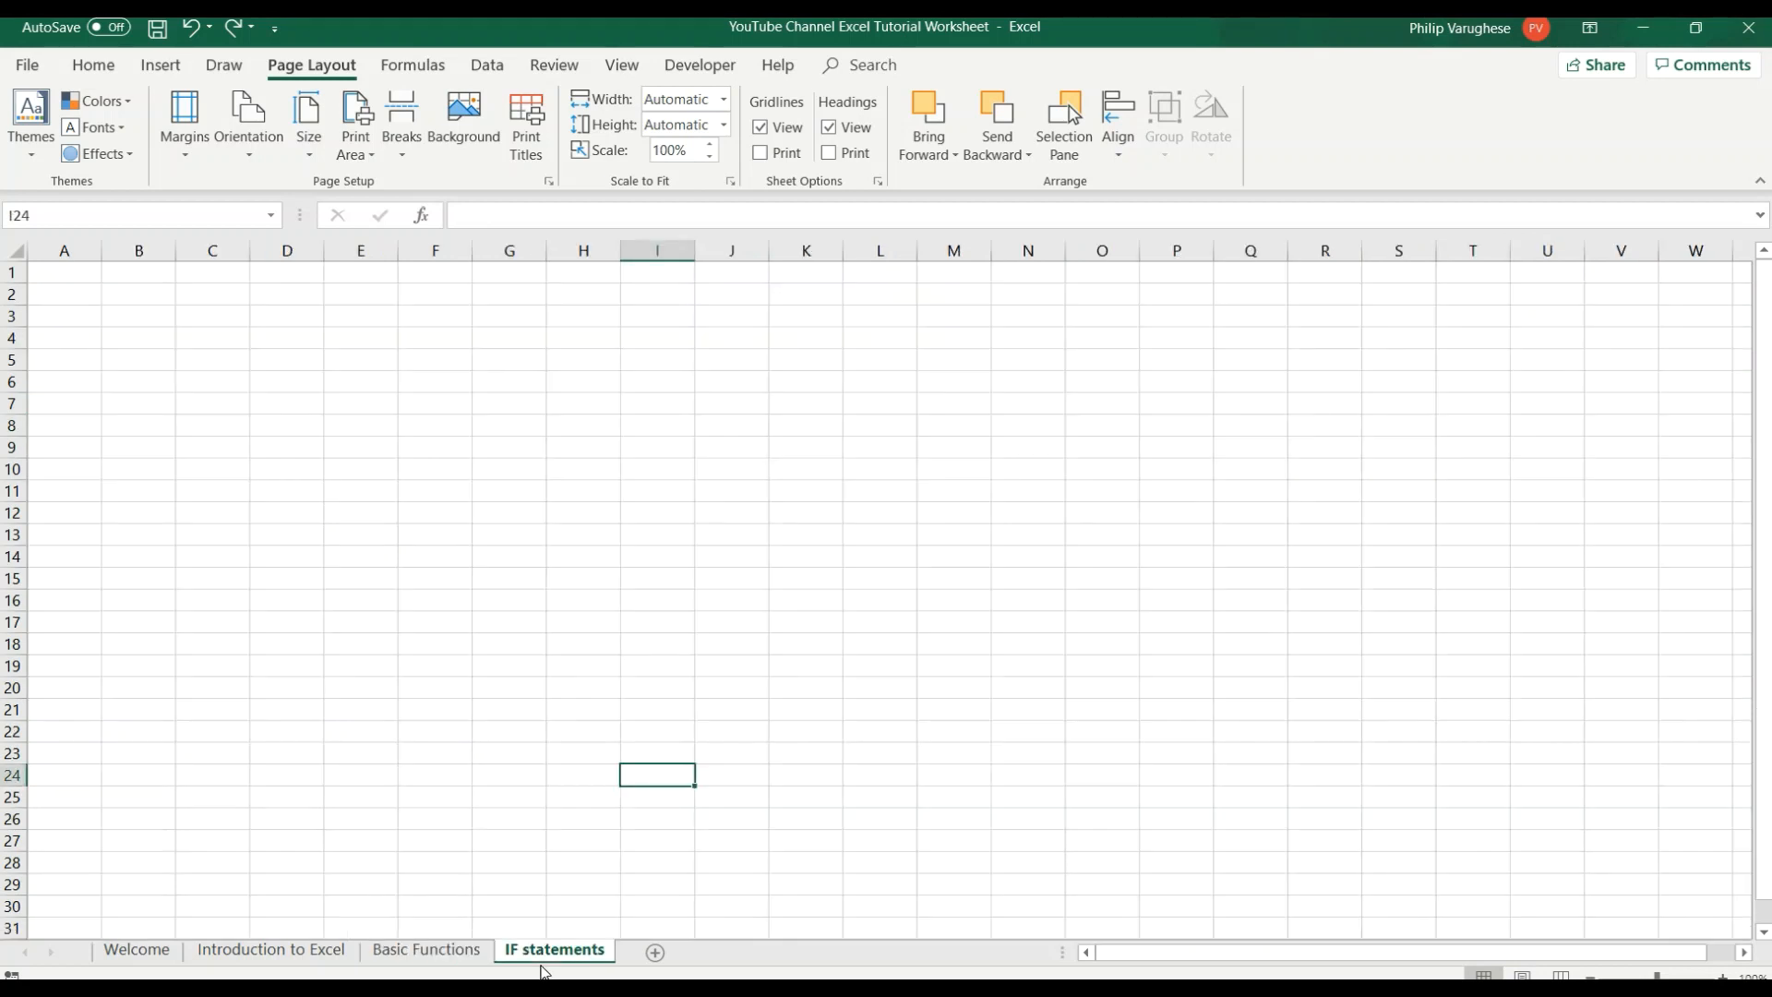
click(443, 950)
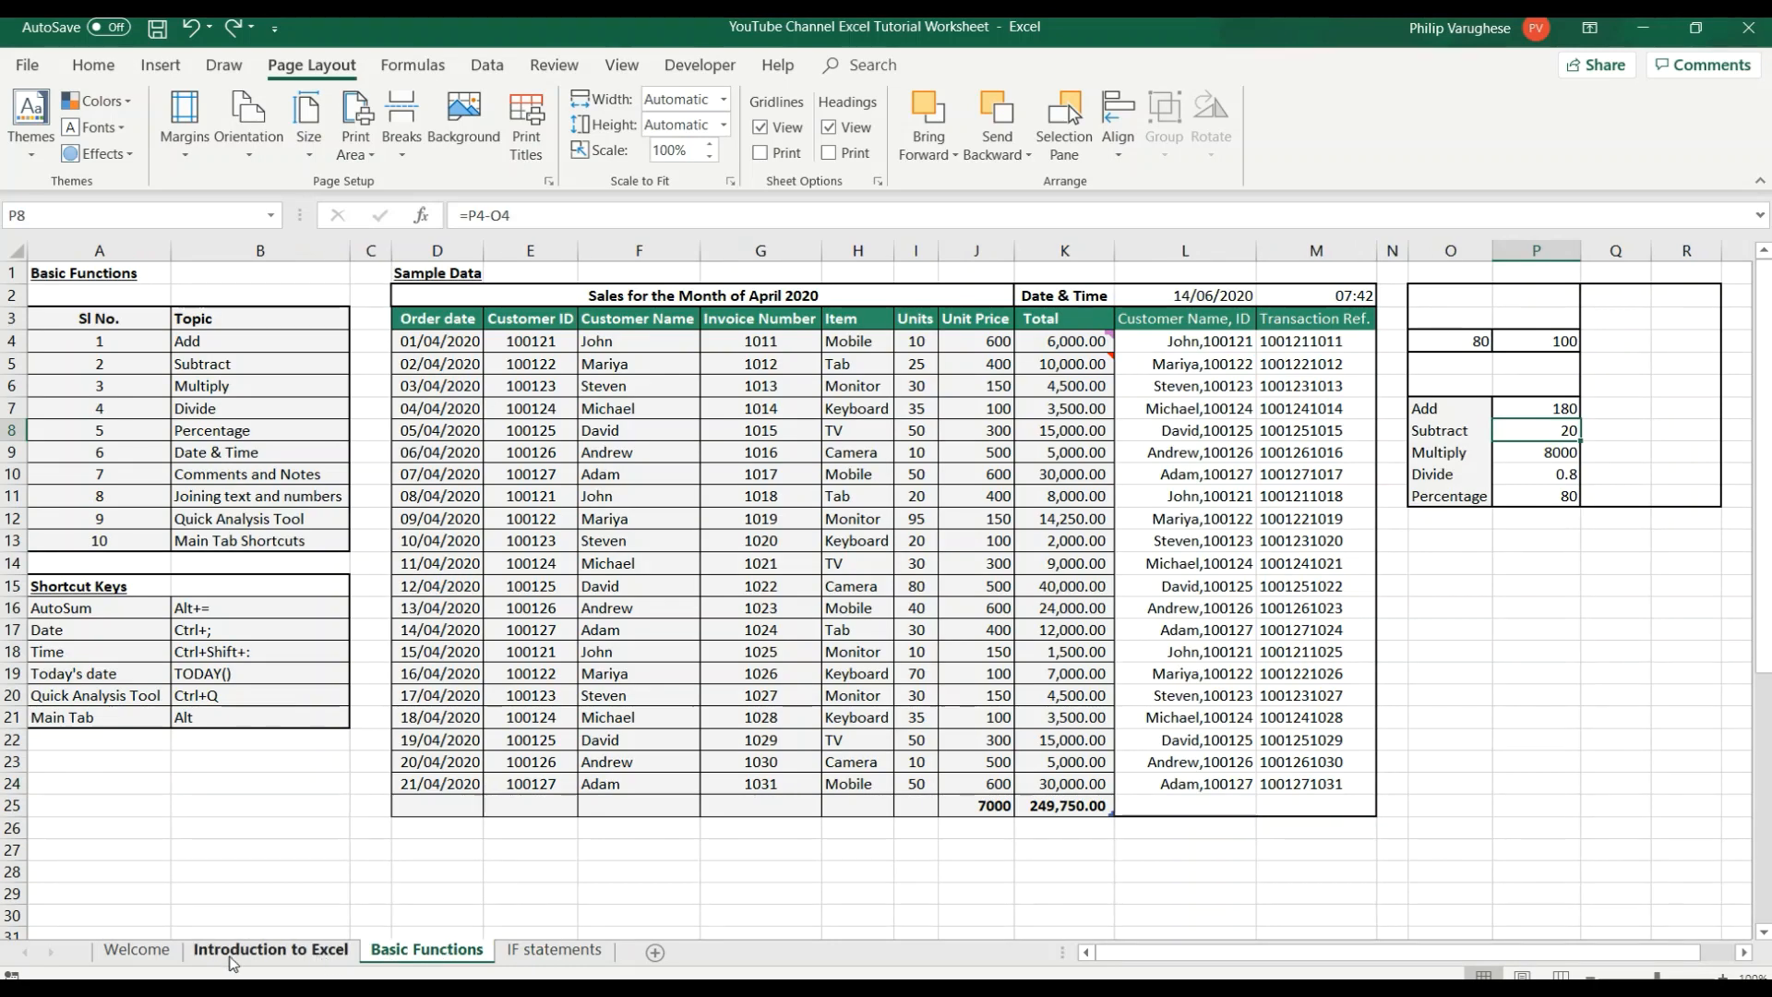
click(272, 951)
click(462, 962)
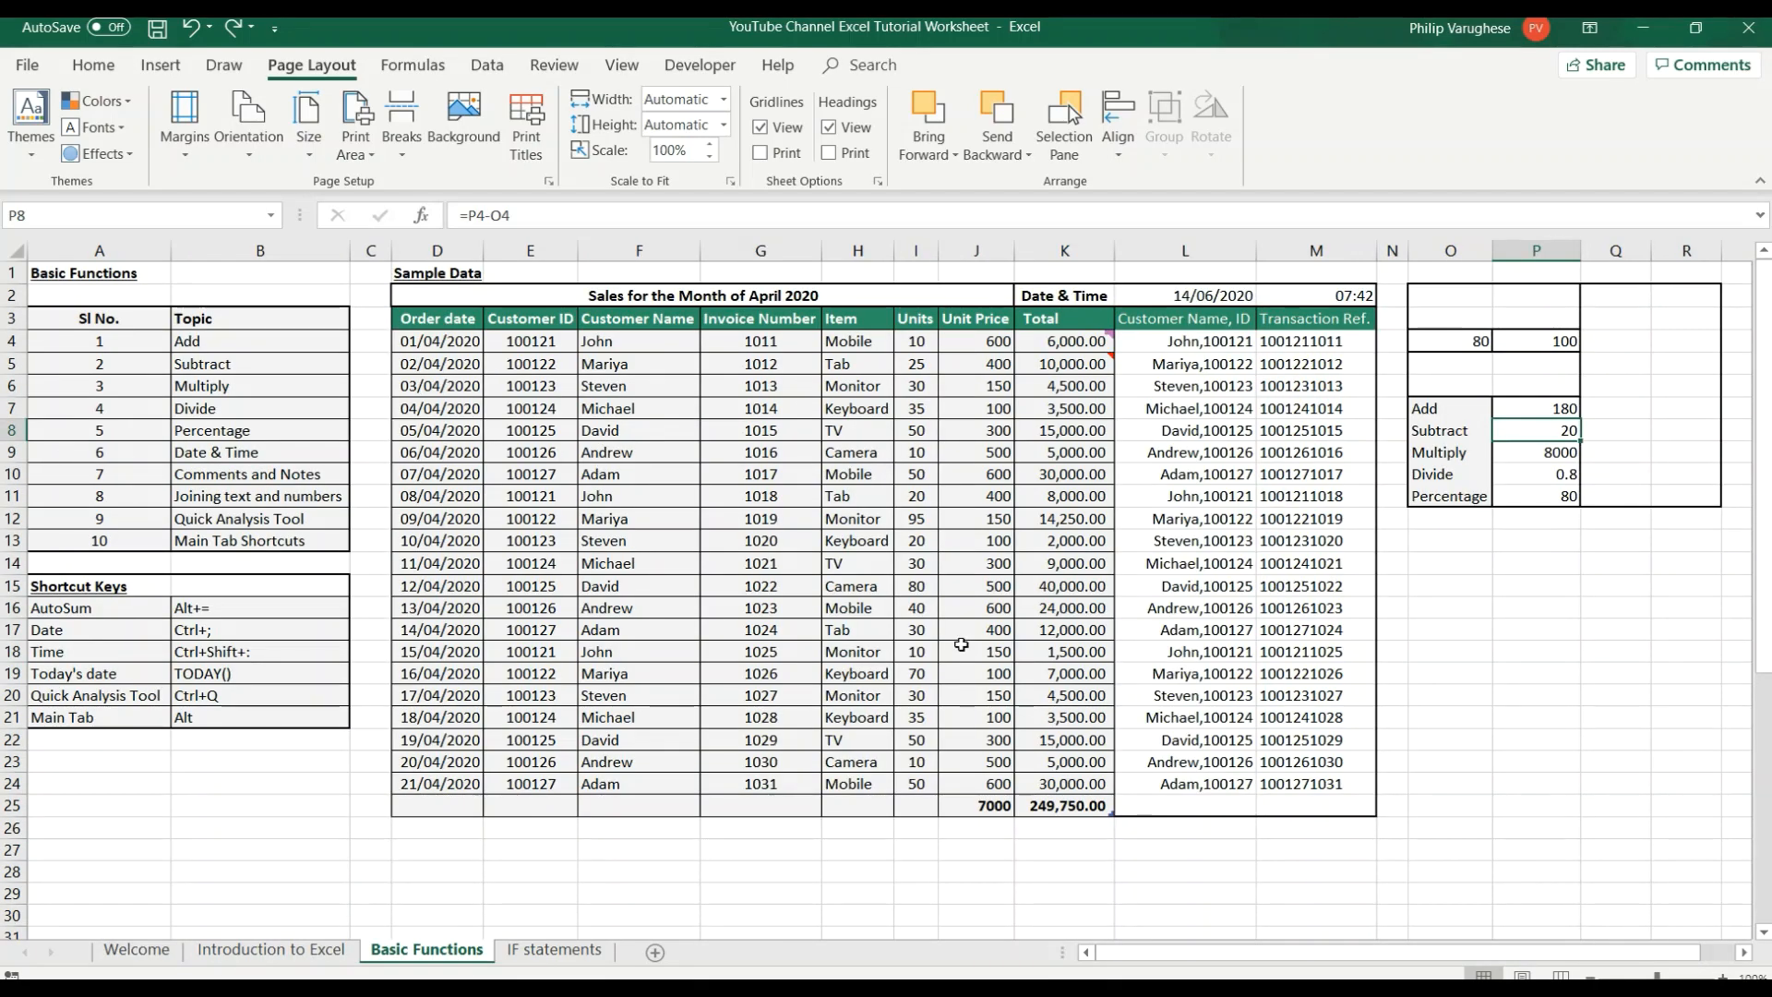